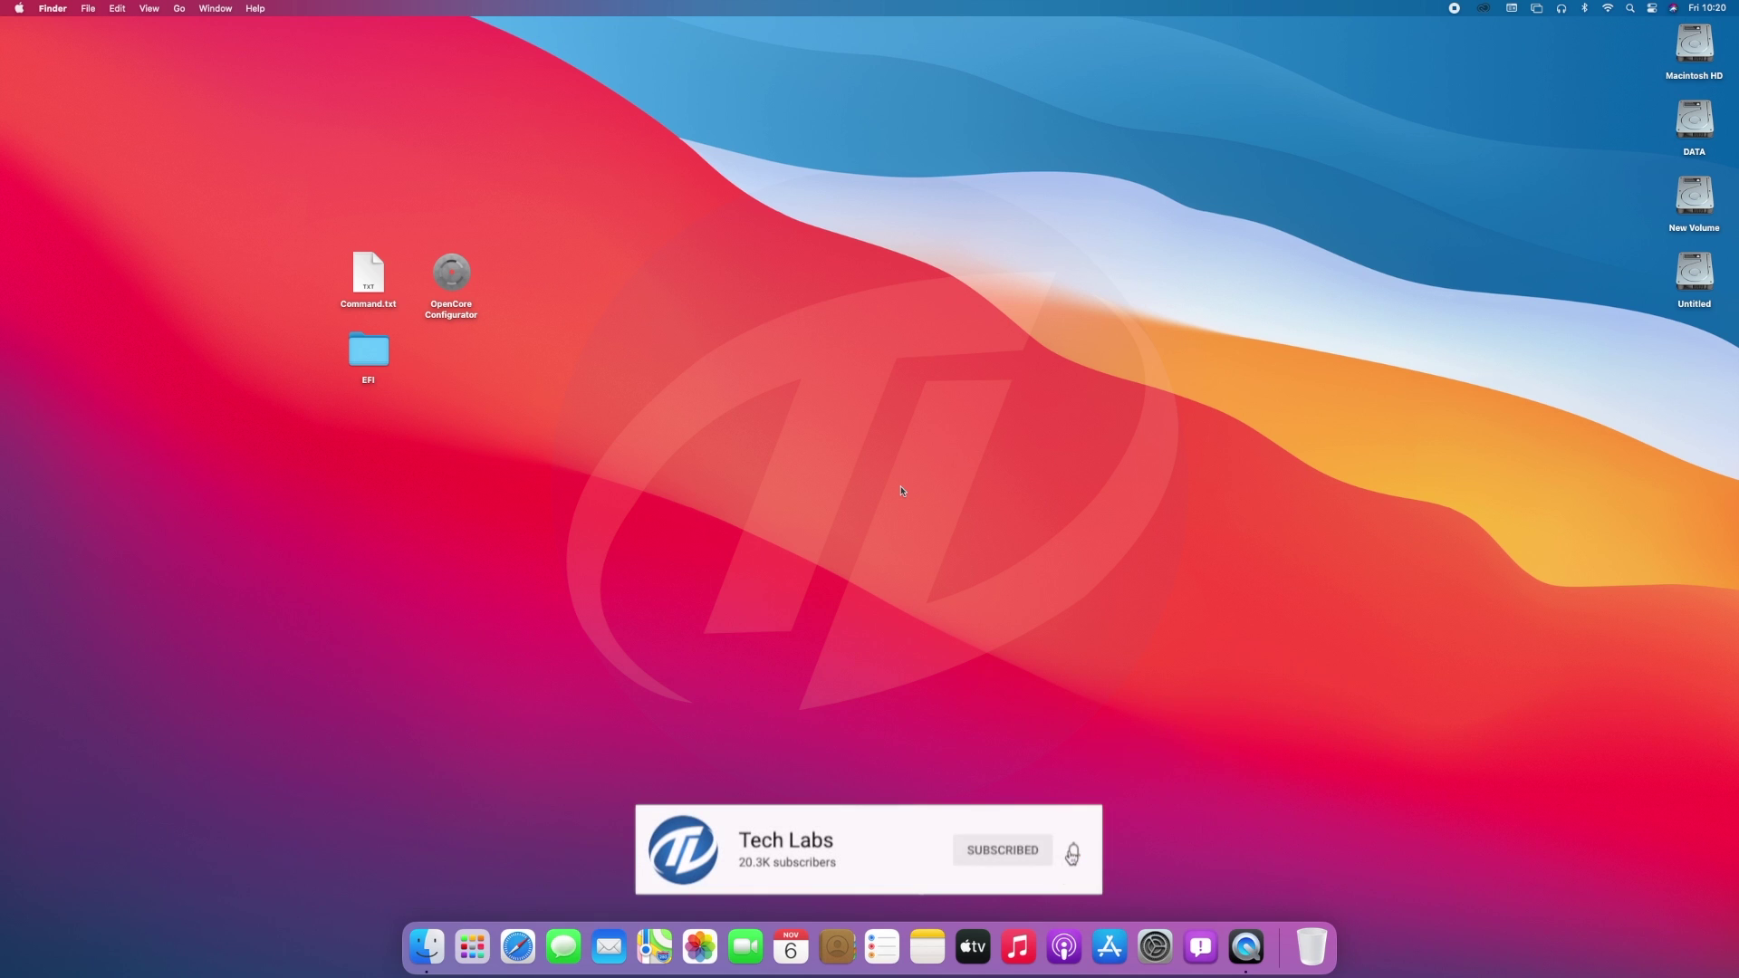
Open Launchpad to check that the Big Sur installer is present.
click(472, 947)
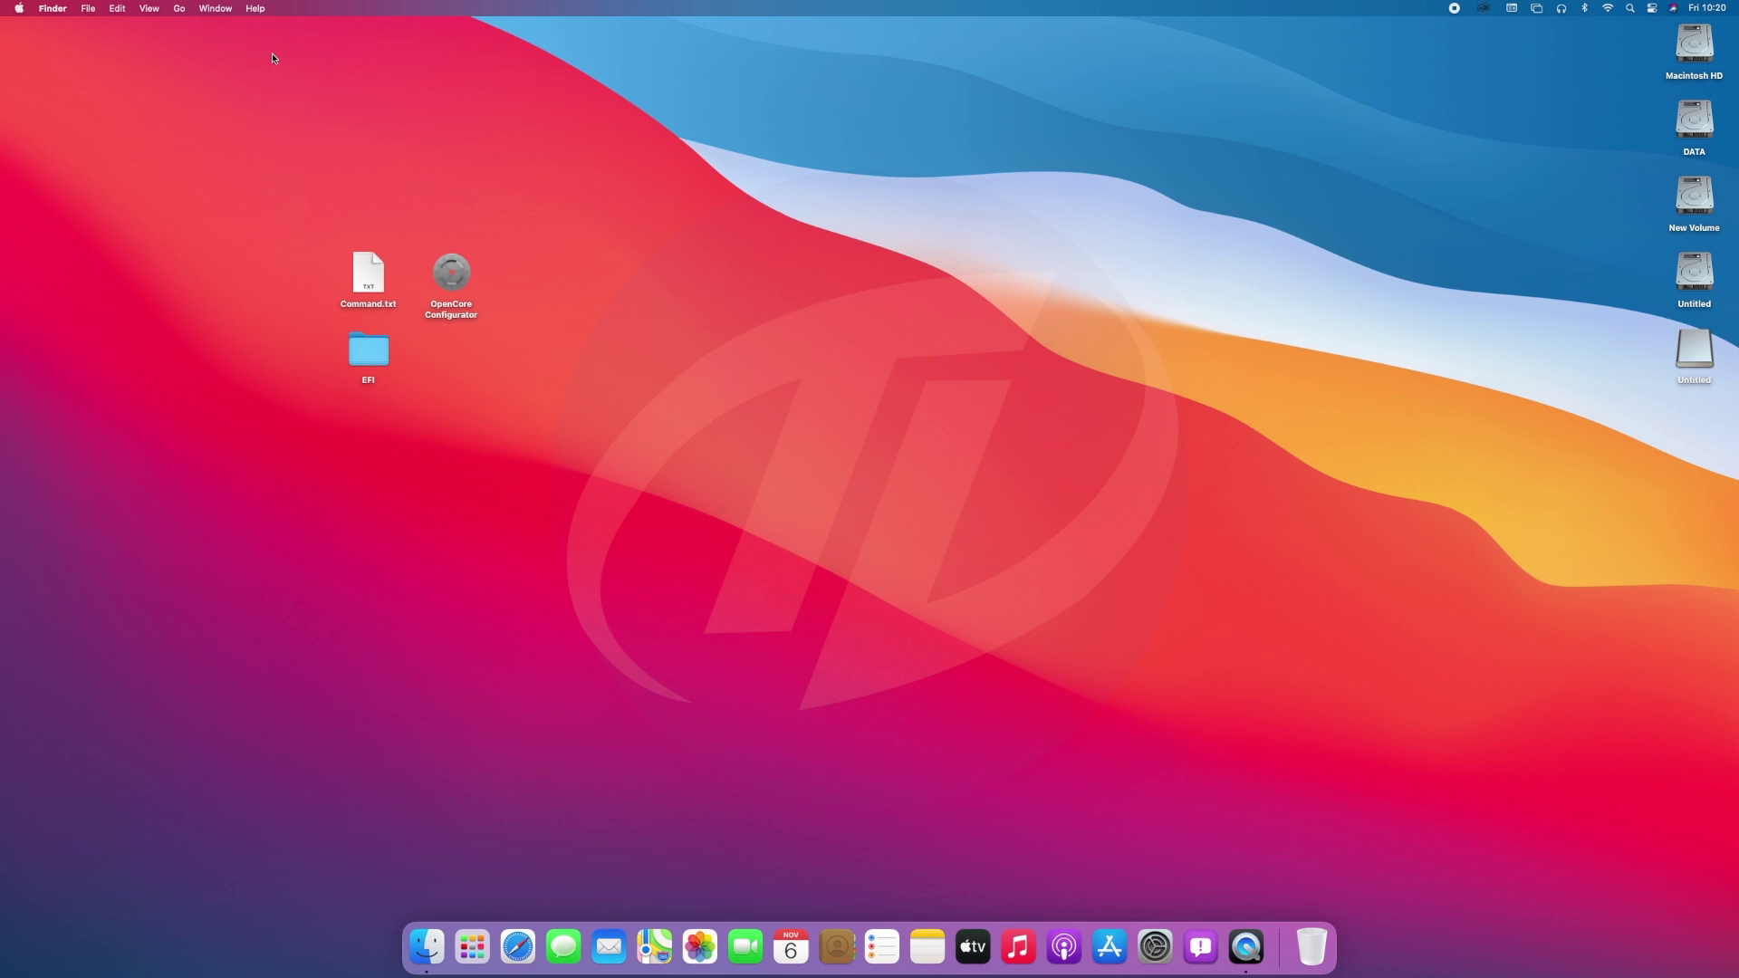
Launch Disk Utility from the Utilities folder.
click(178, 10)
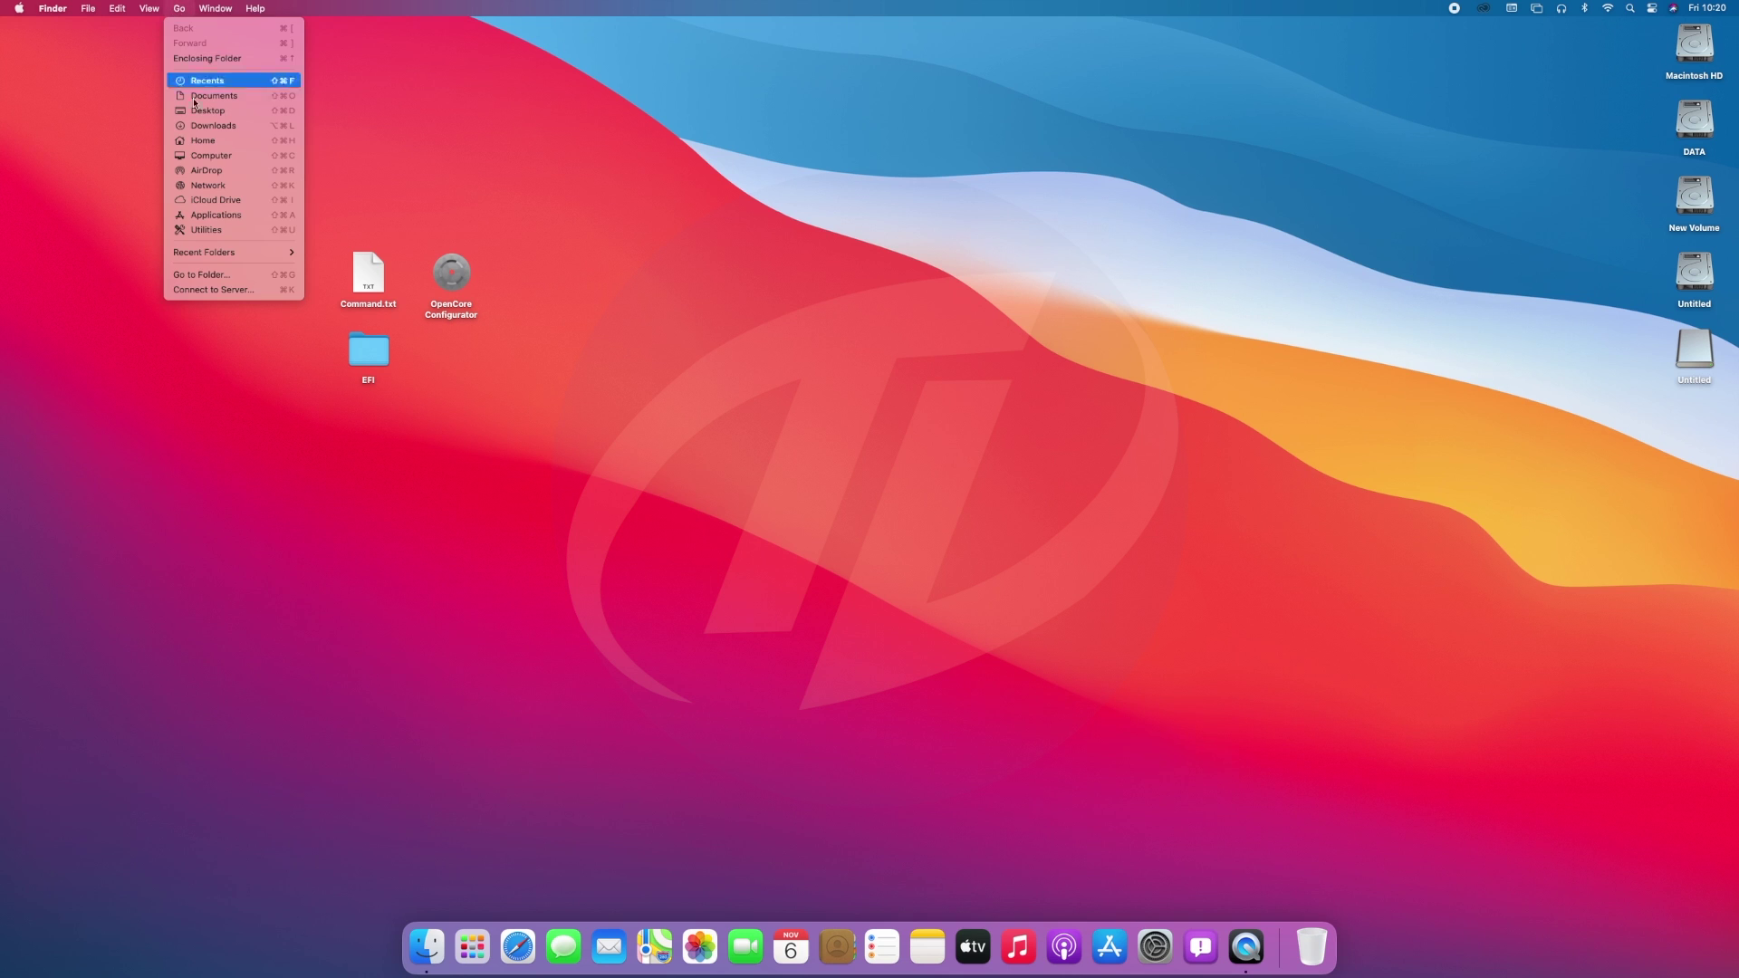
click(204, 229)
double_click(714, 375)
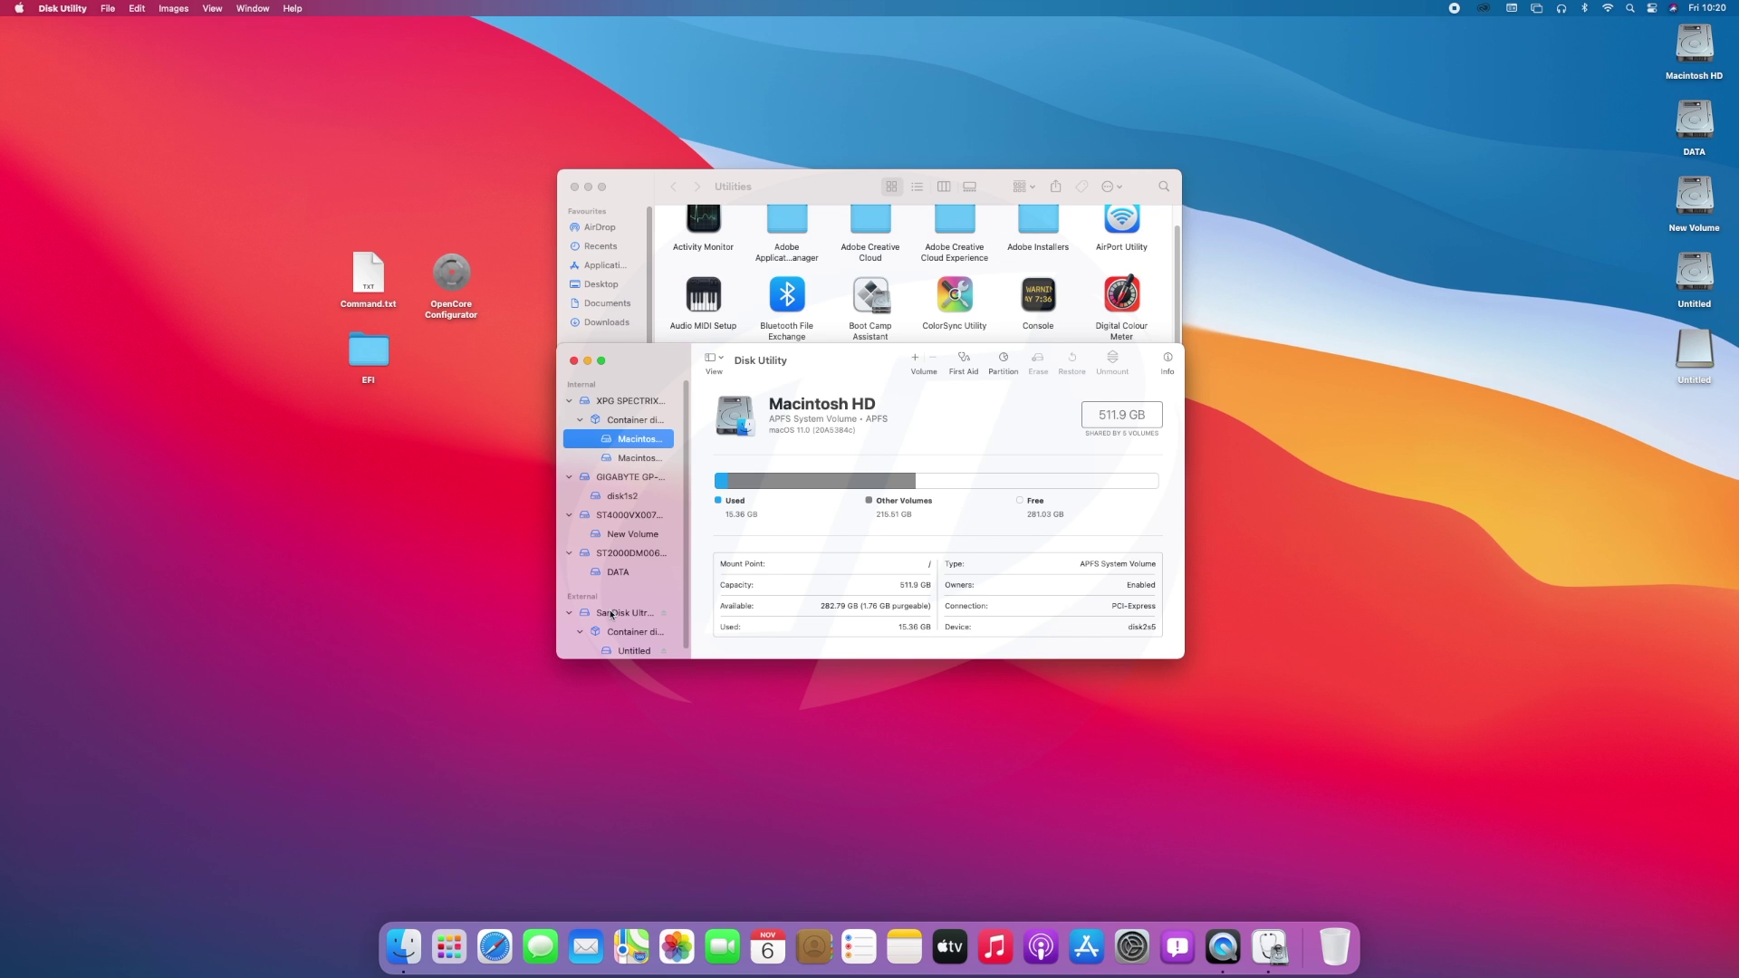
Erase the SanDisk Ultra Fit drive as Mac OS Extended (Journaled), GUID, named USB.
click(612, 615)
click(1038, 363)
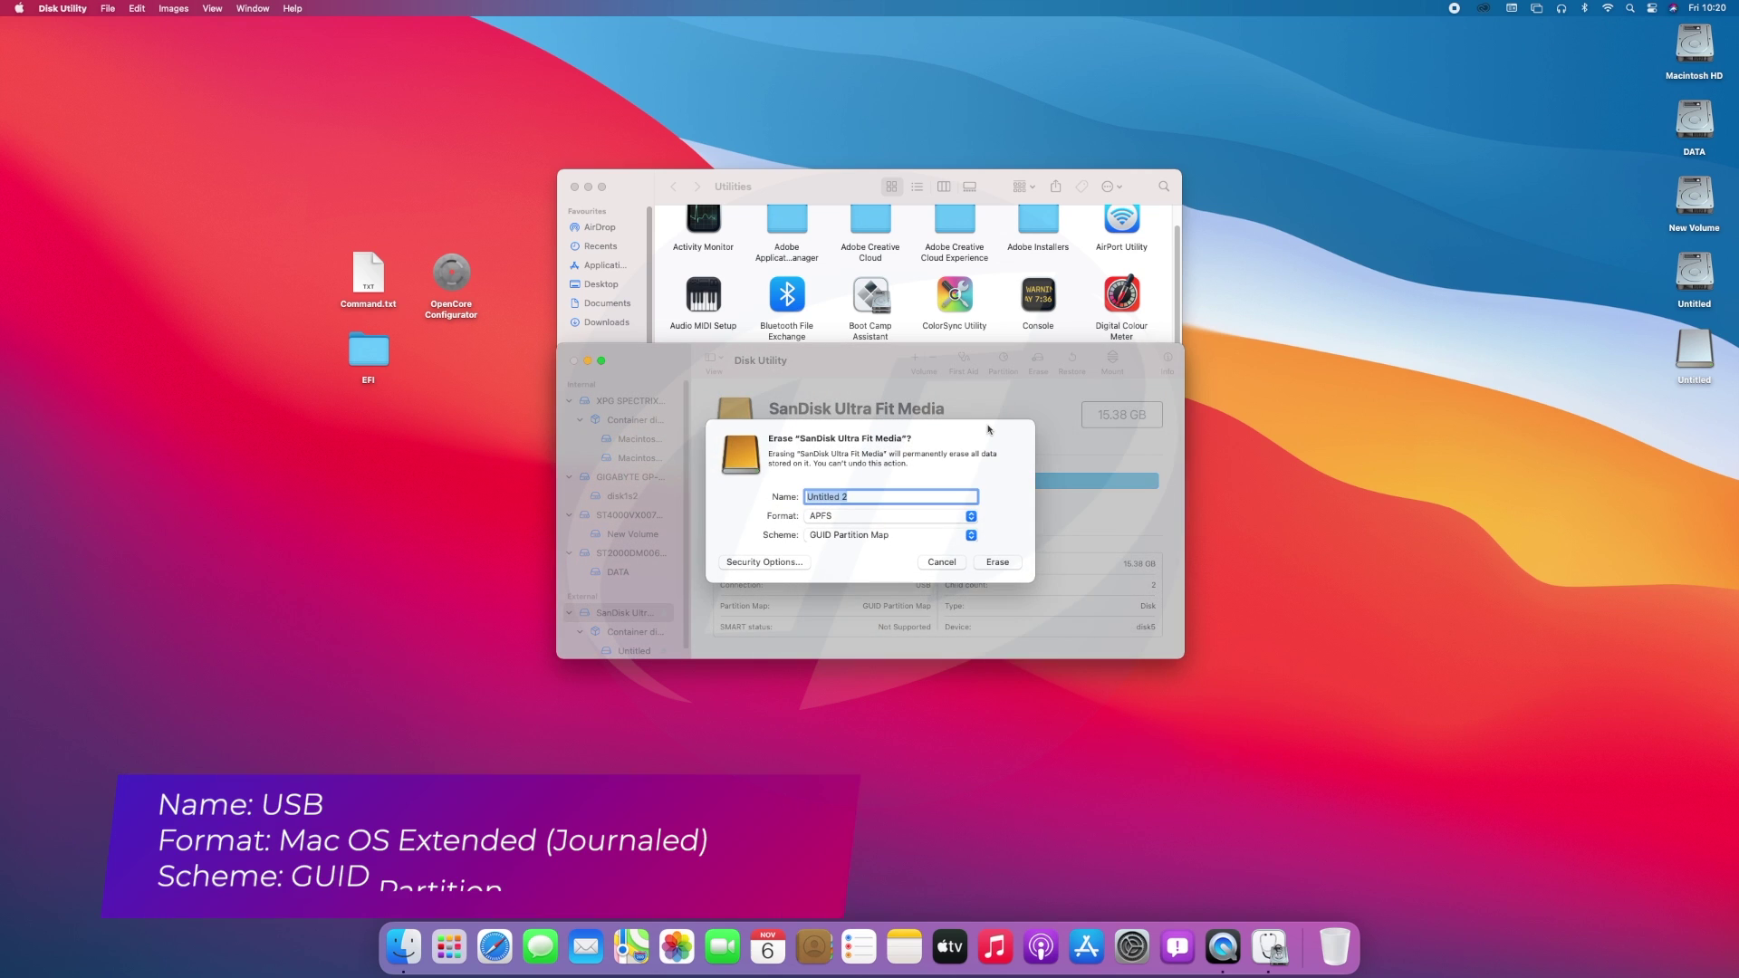
text(USB)
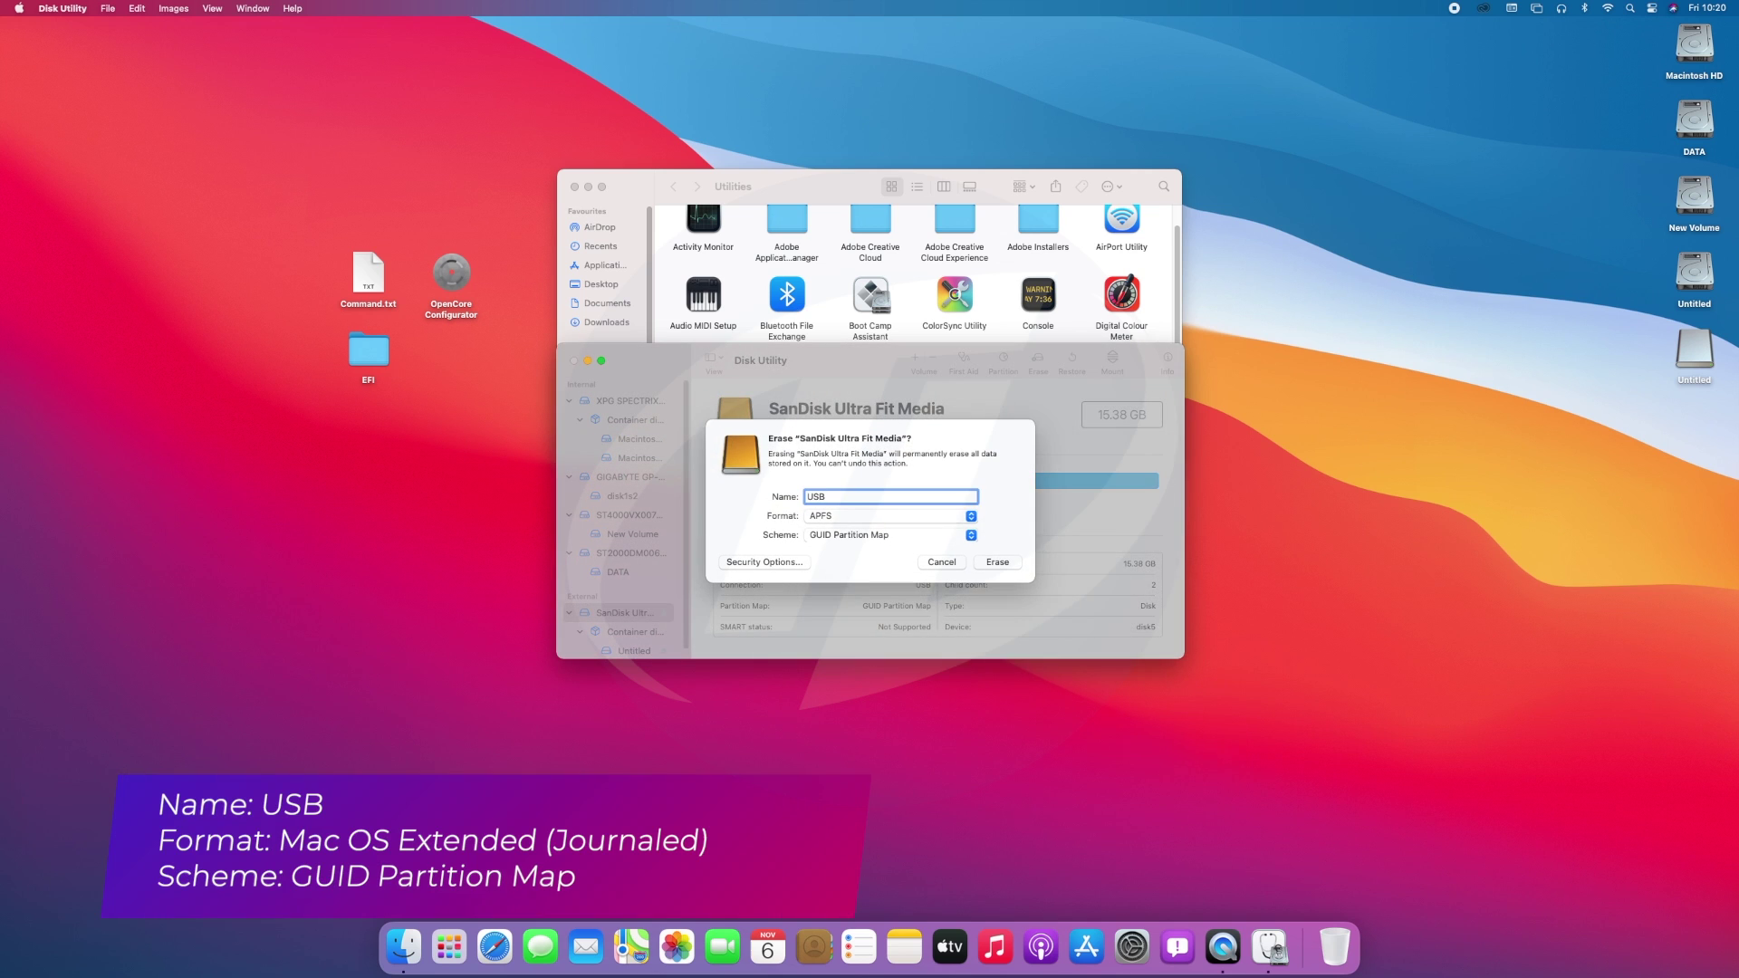
click(955, 518)
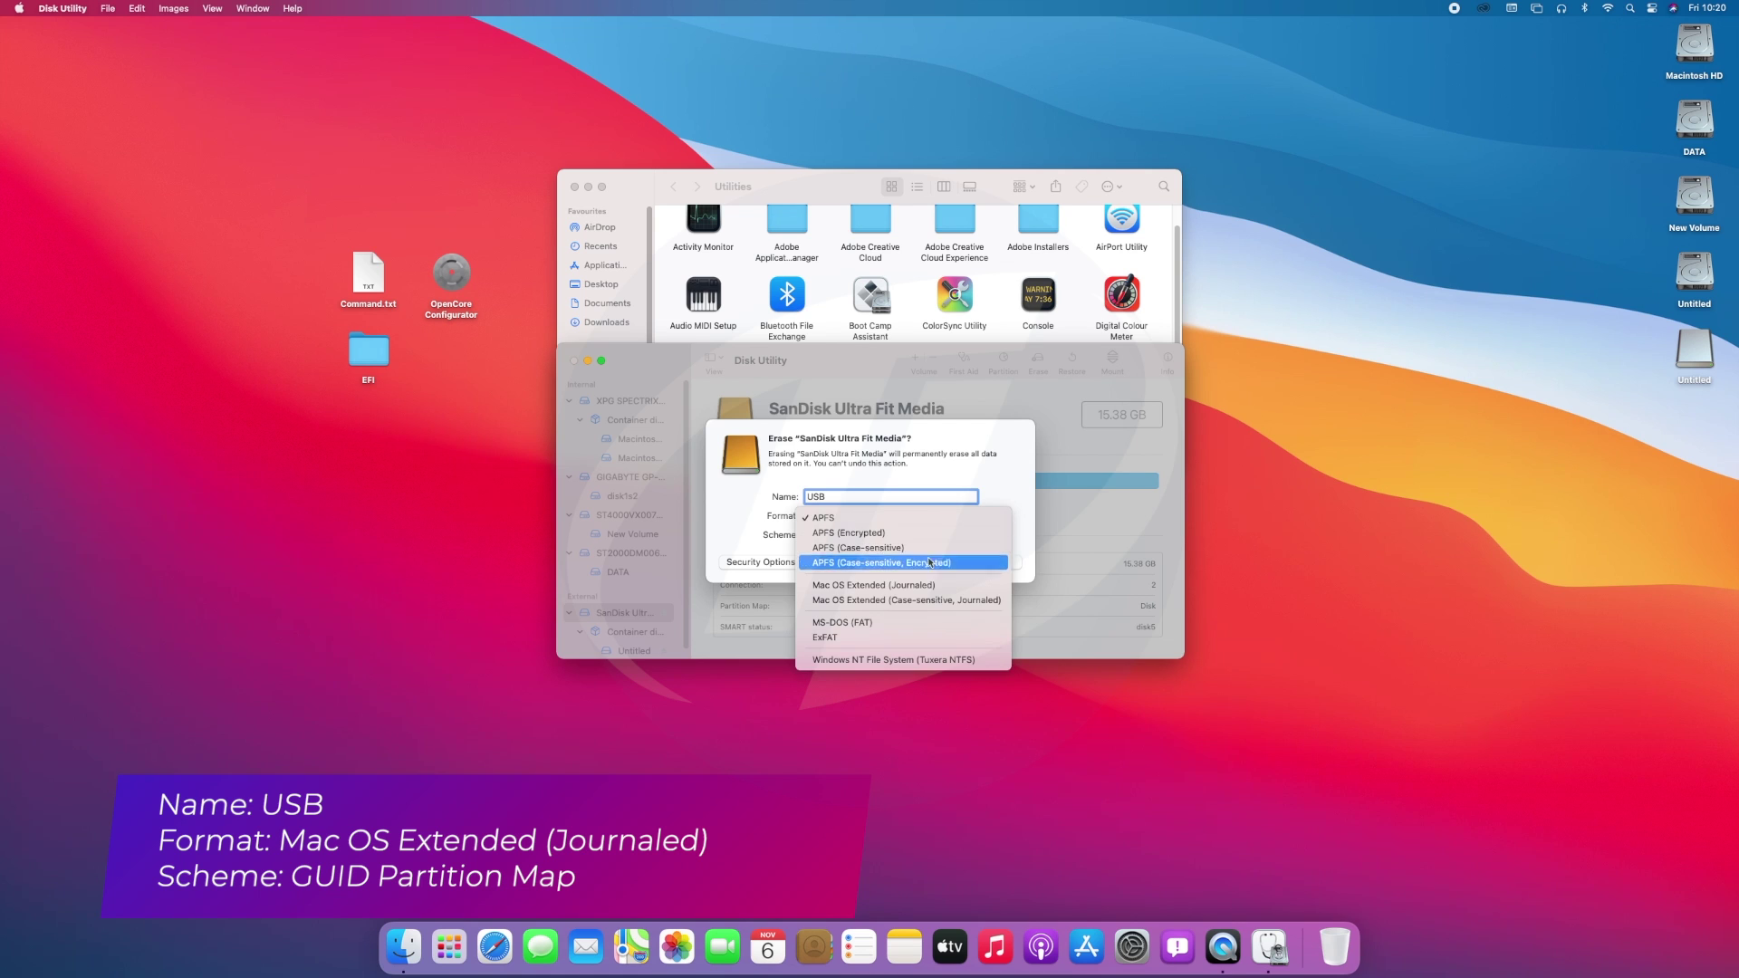
click(916, 587)
click(1003, 566)
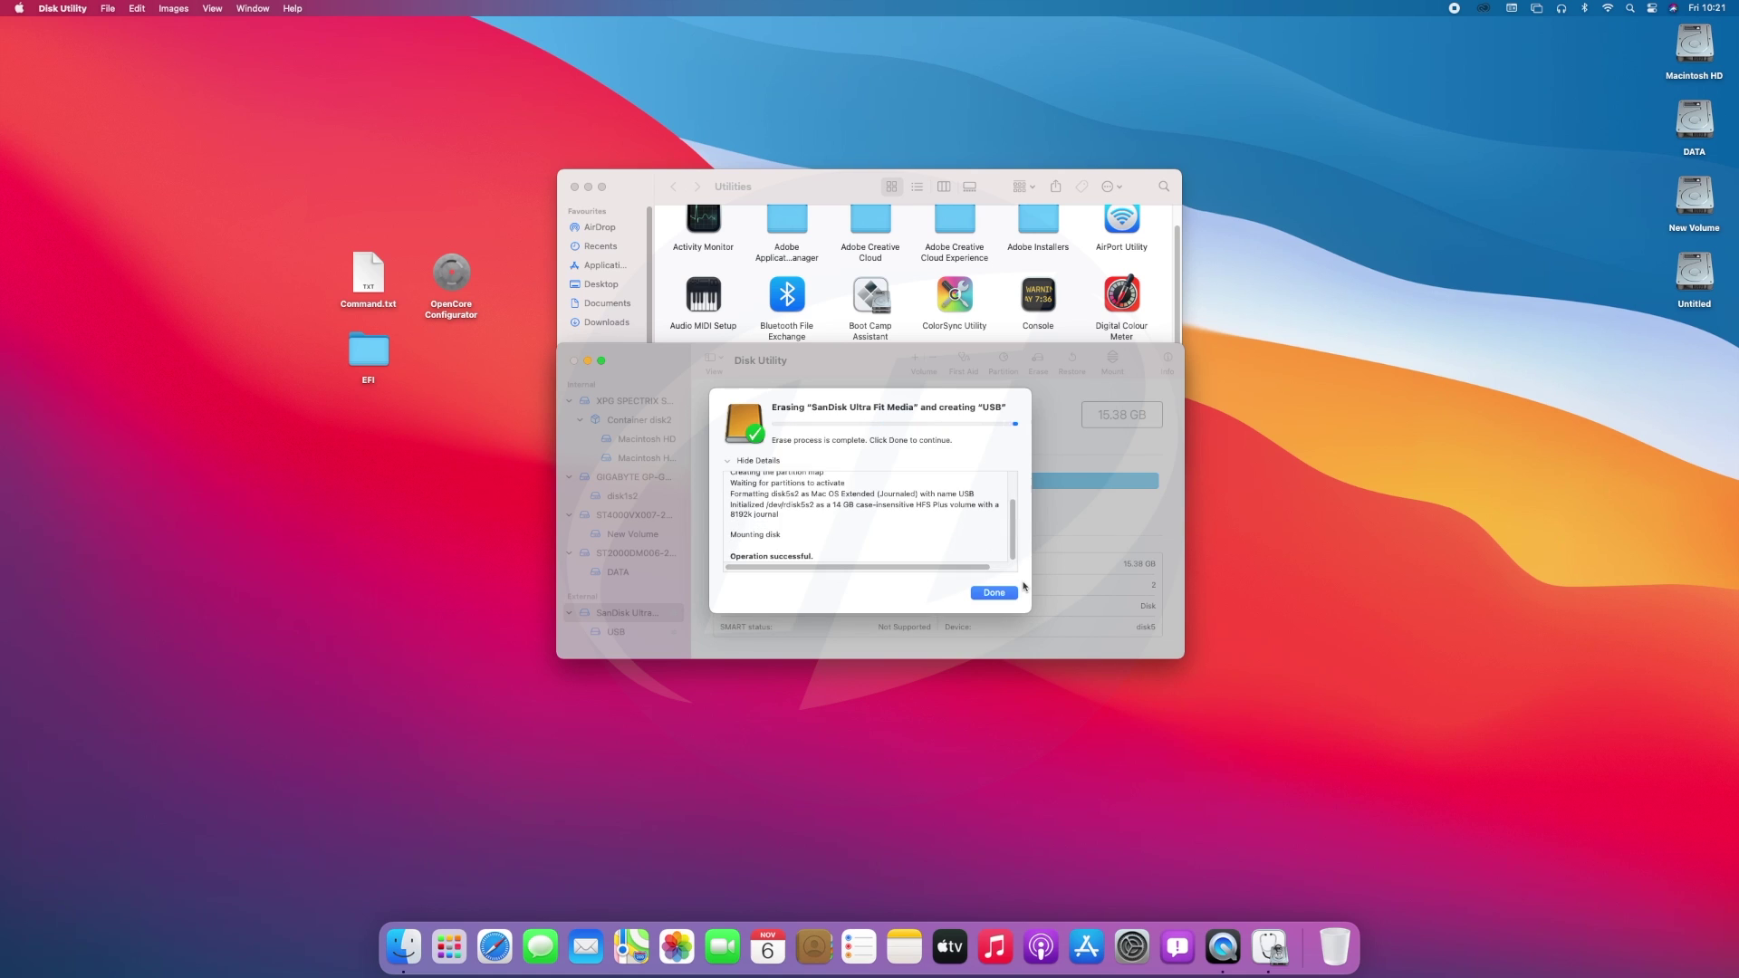
click(1003, 593)
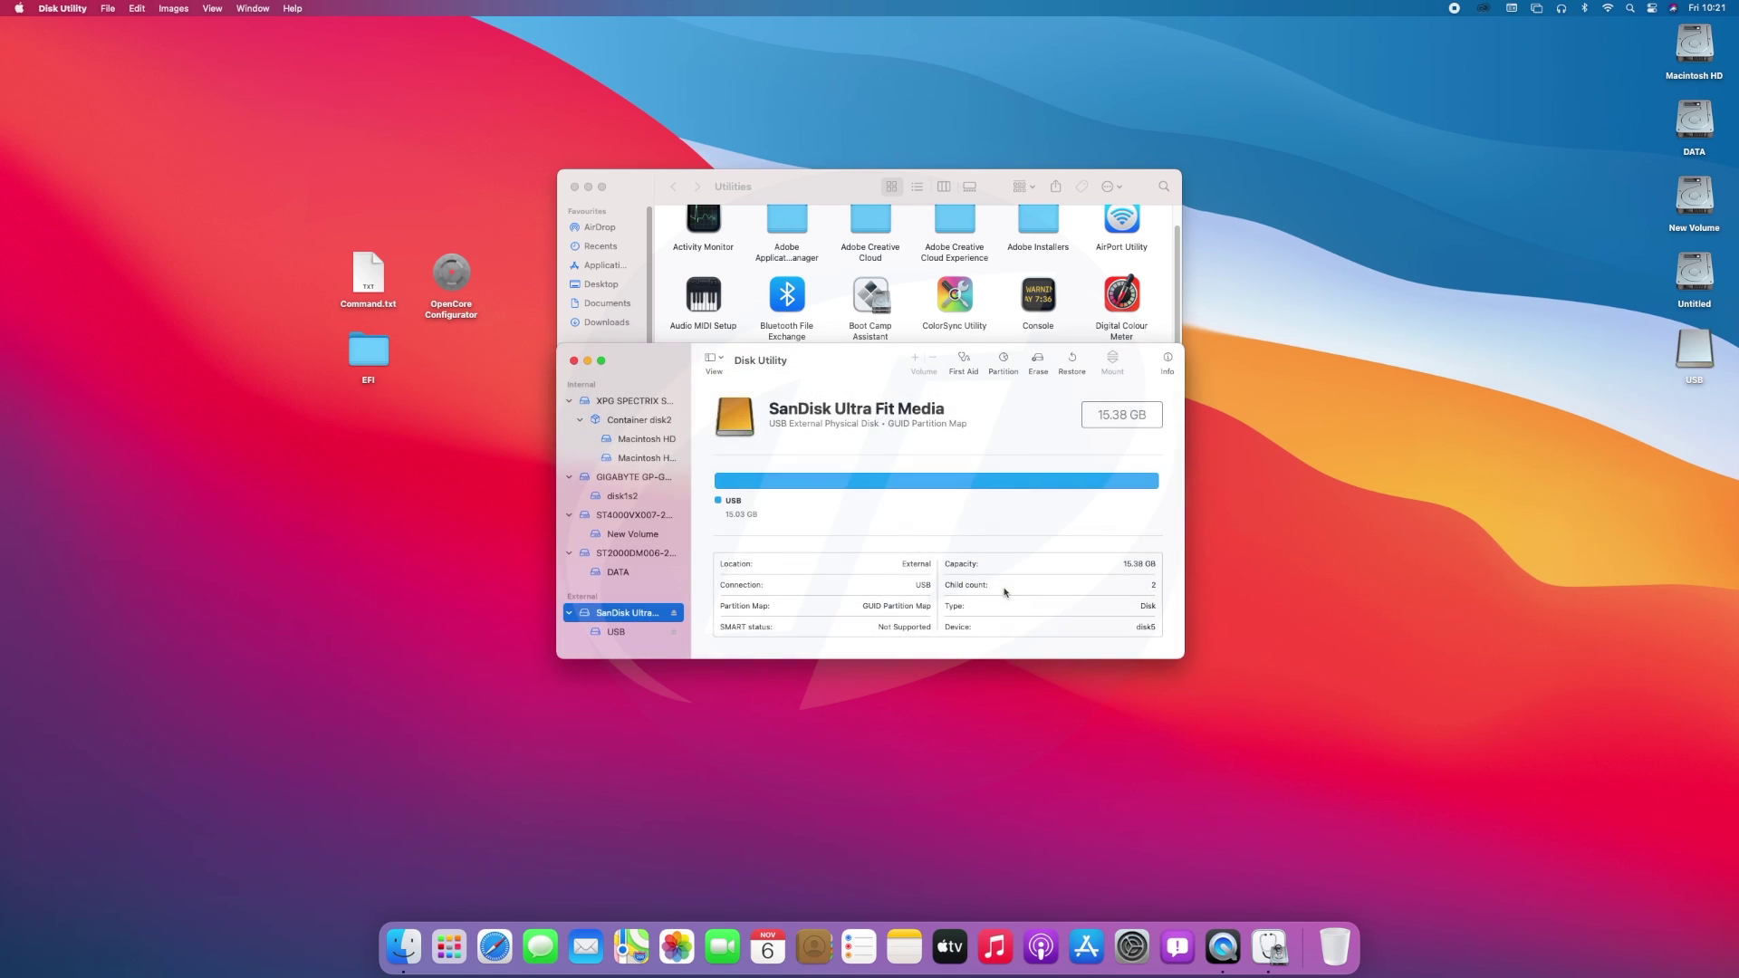
Close Disk Utility and copy the installer command from Command.txt.
click(574, 360)
click(573, 187)
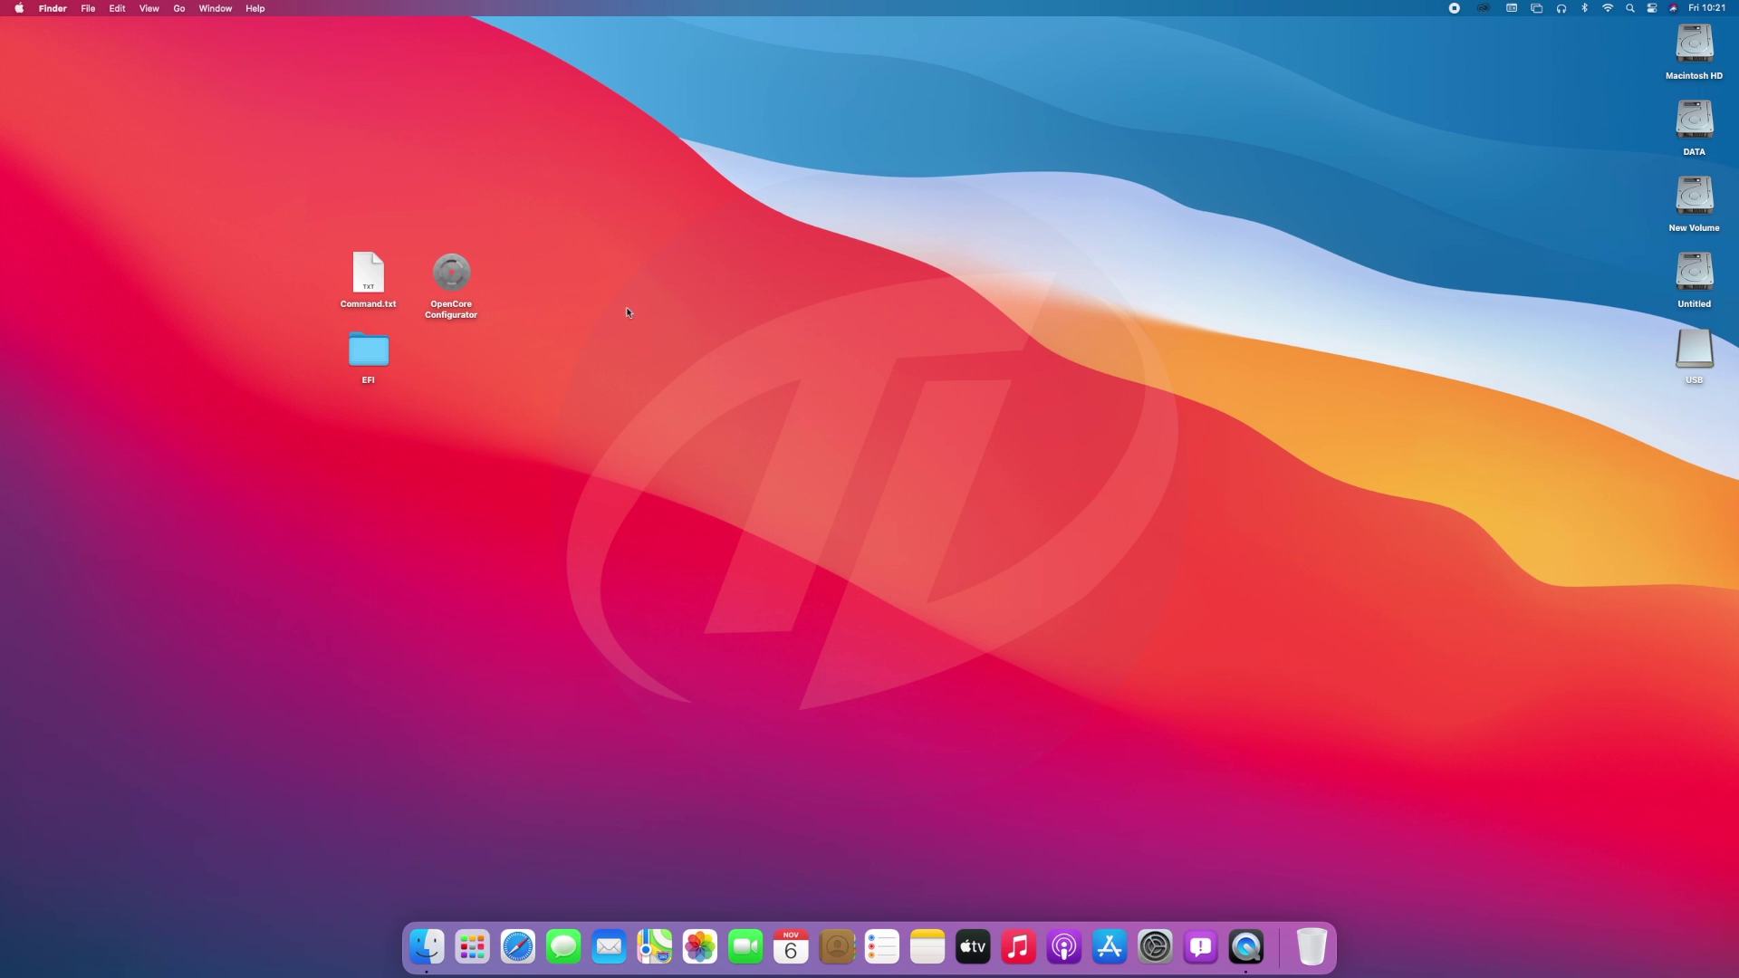
double_click(356, 278)
key(super+a)
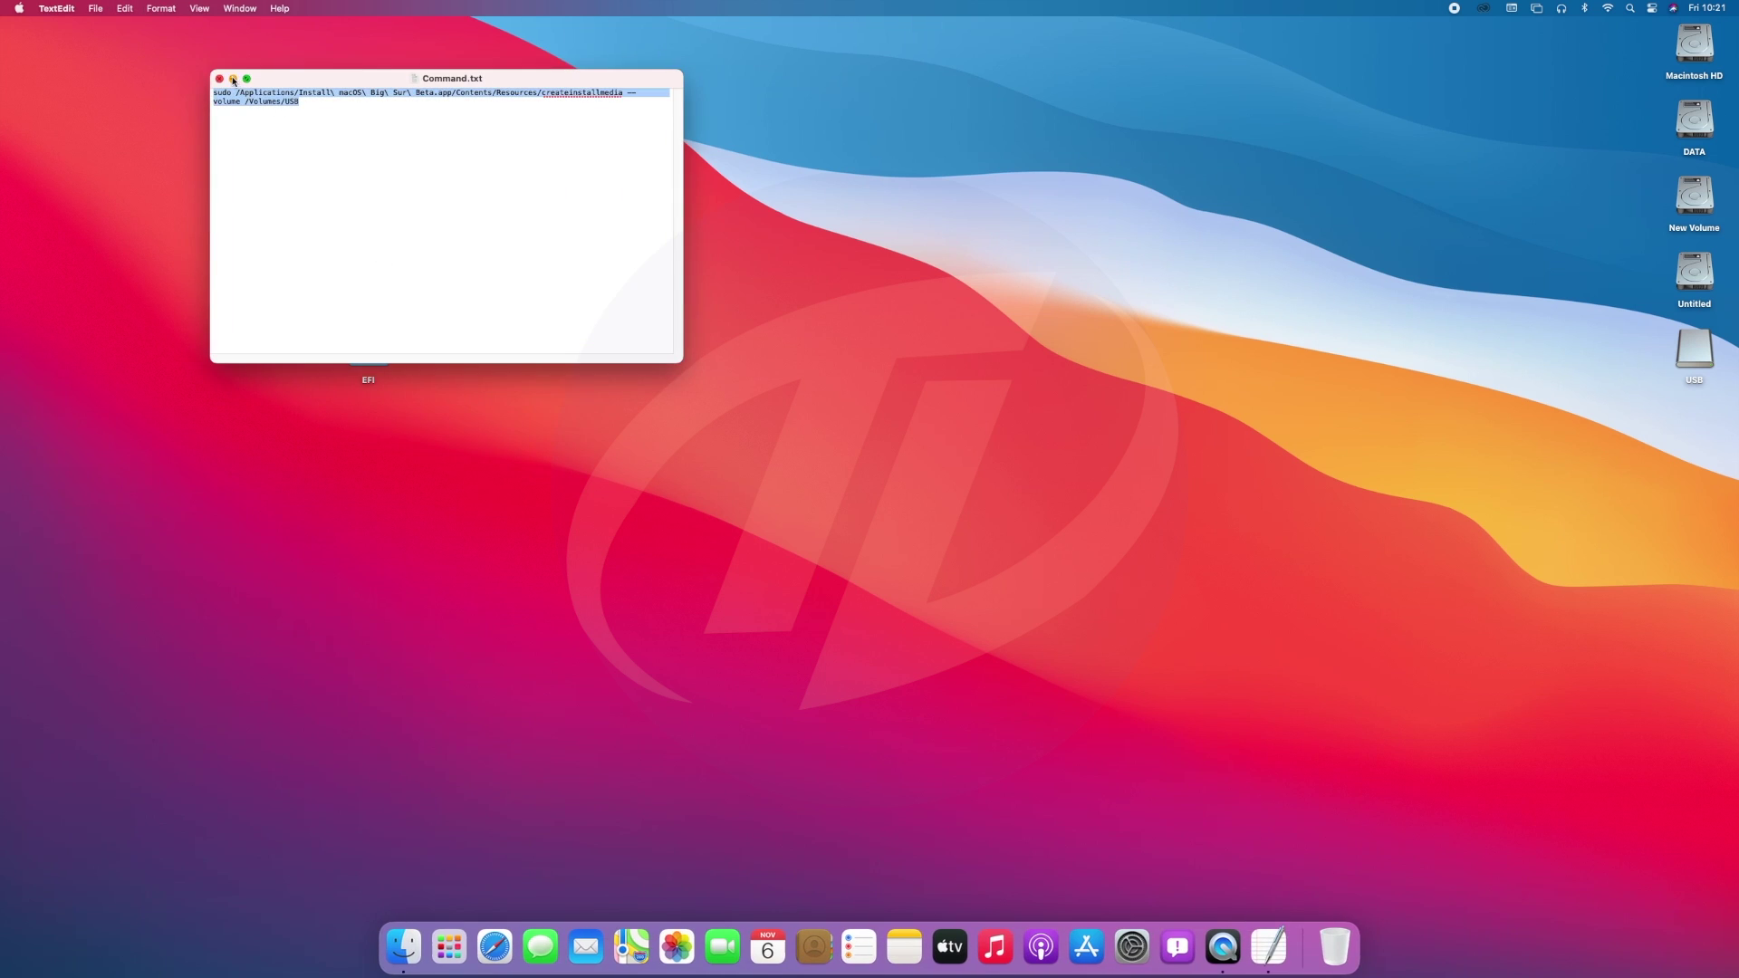
click(221, 79)
key(super+q)
Run the createinstallmedia command in Terminal, confirming Y to erase USB.
key(super+space)
text(terminal)
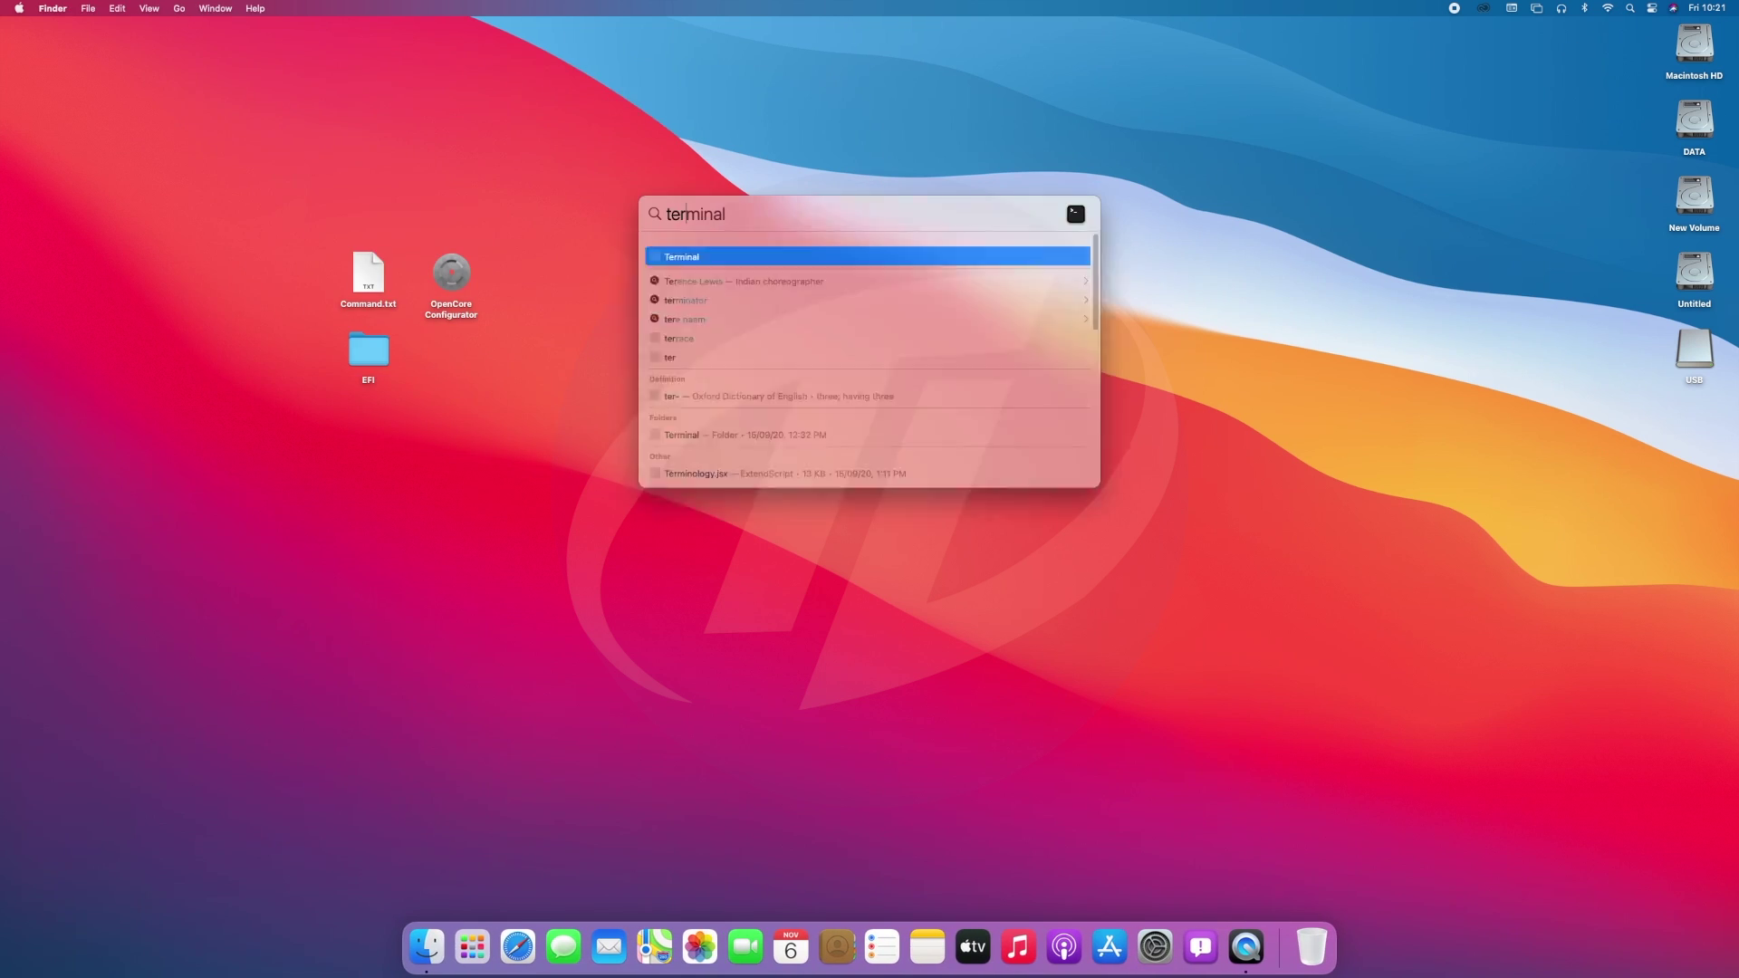
key(Return)
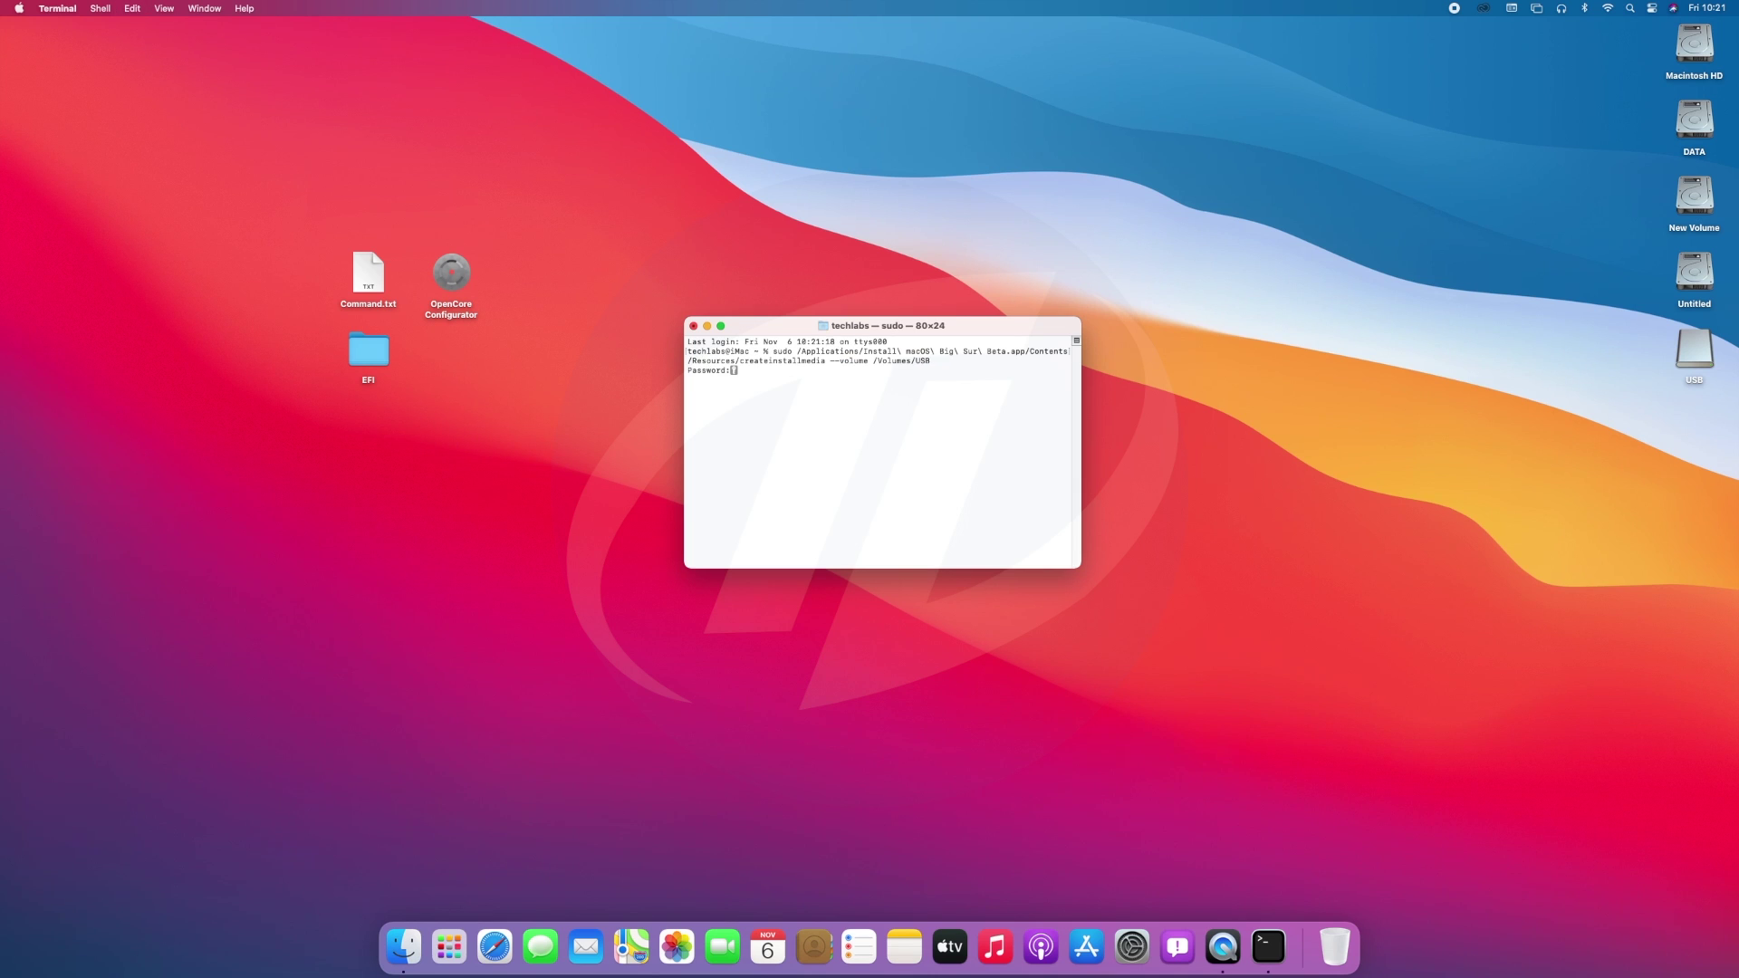
key(Return)
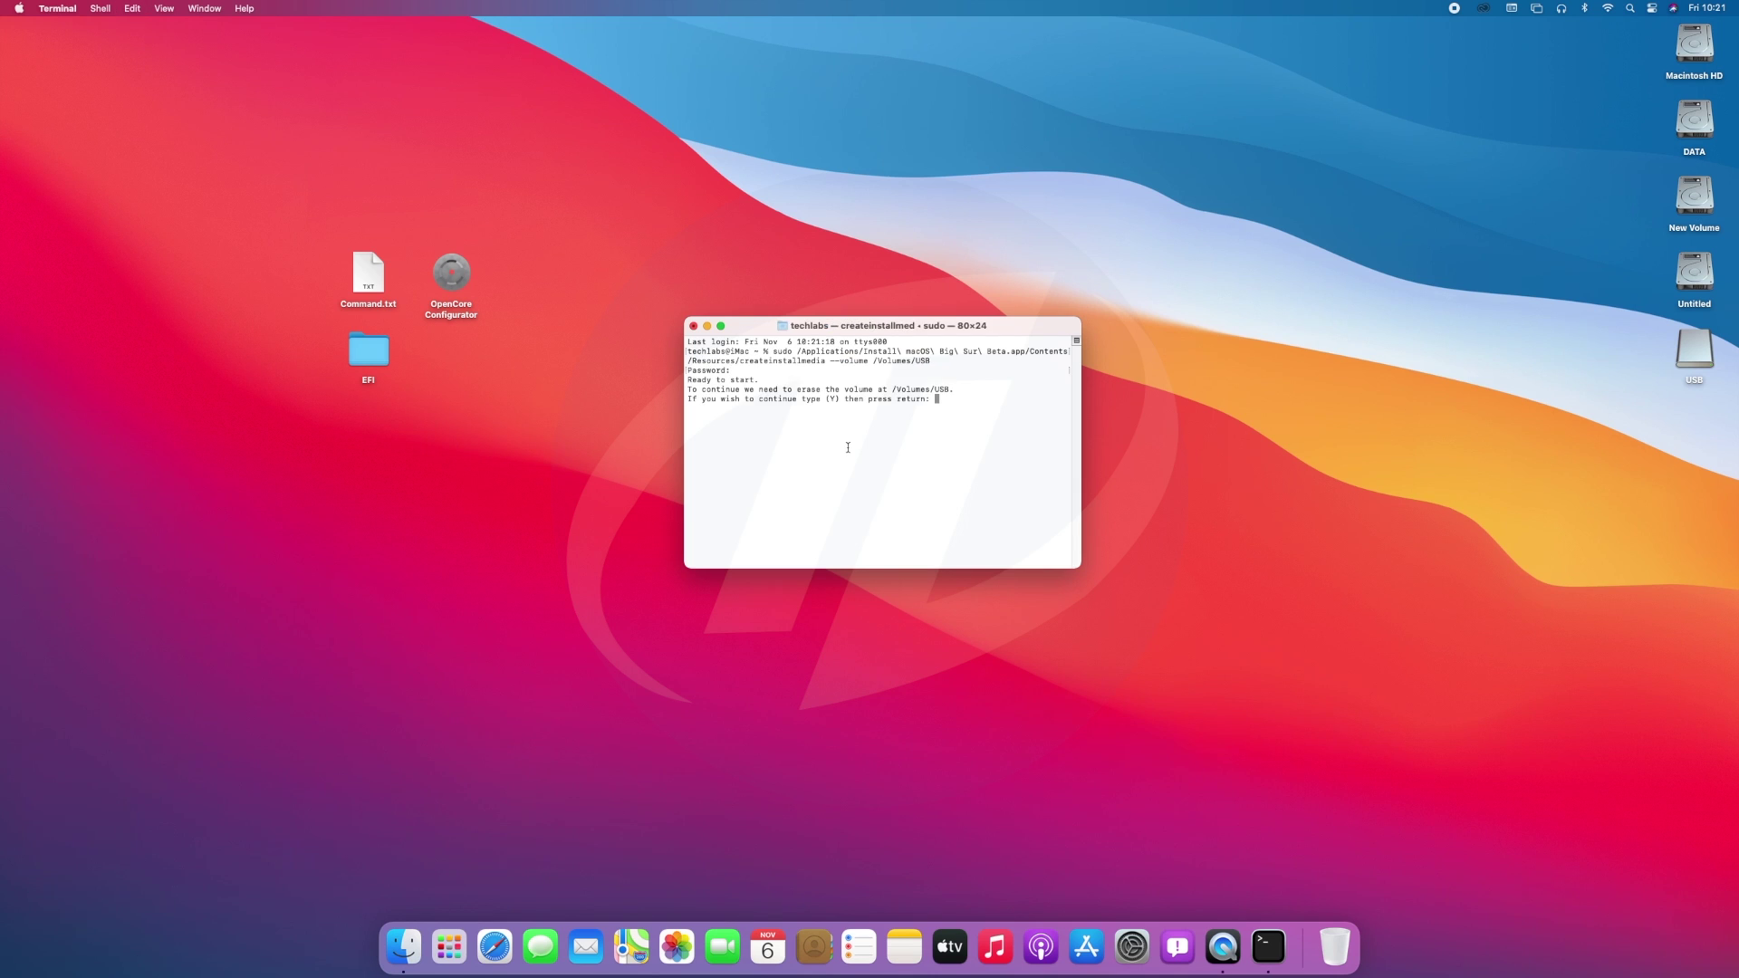
text(Y)
key(Return)
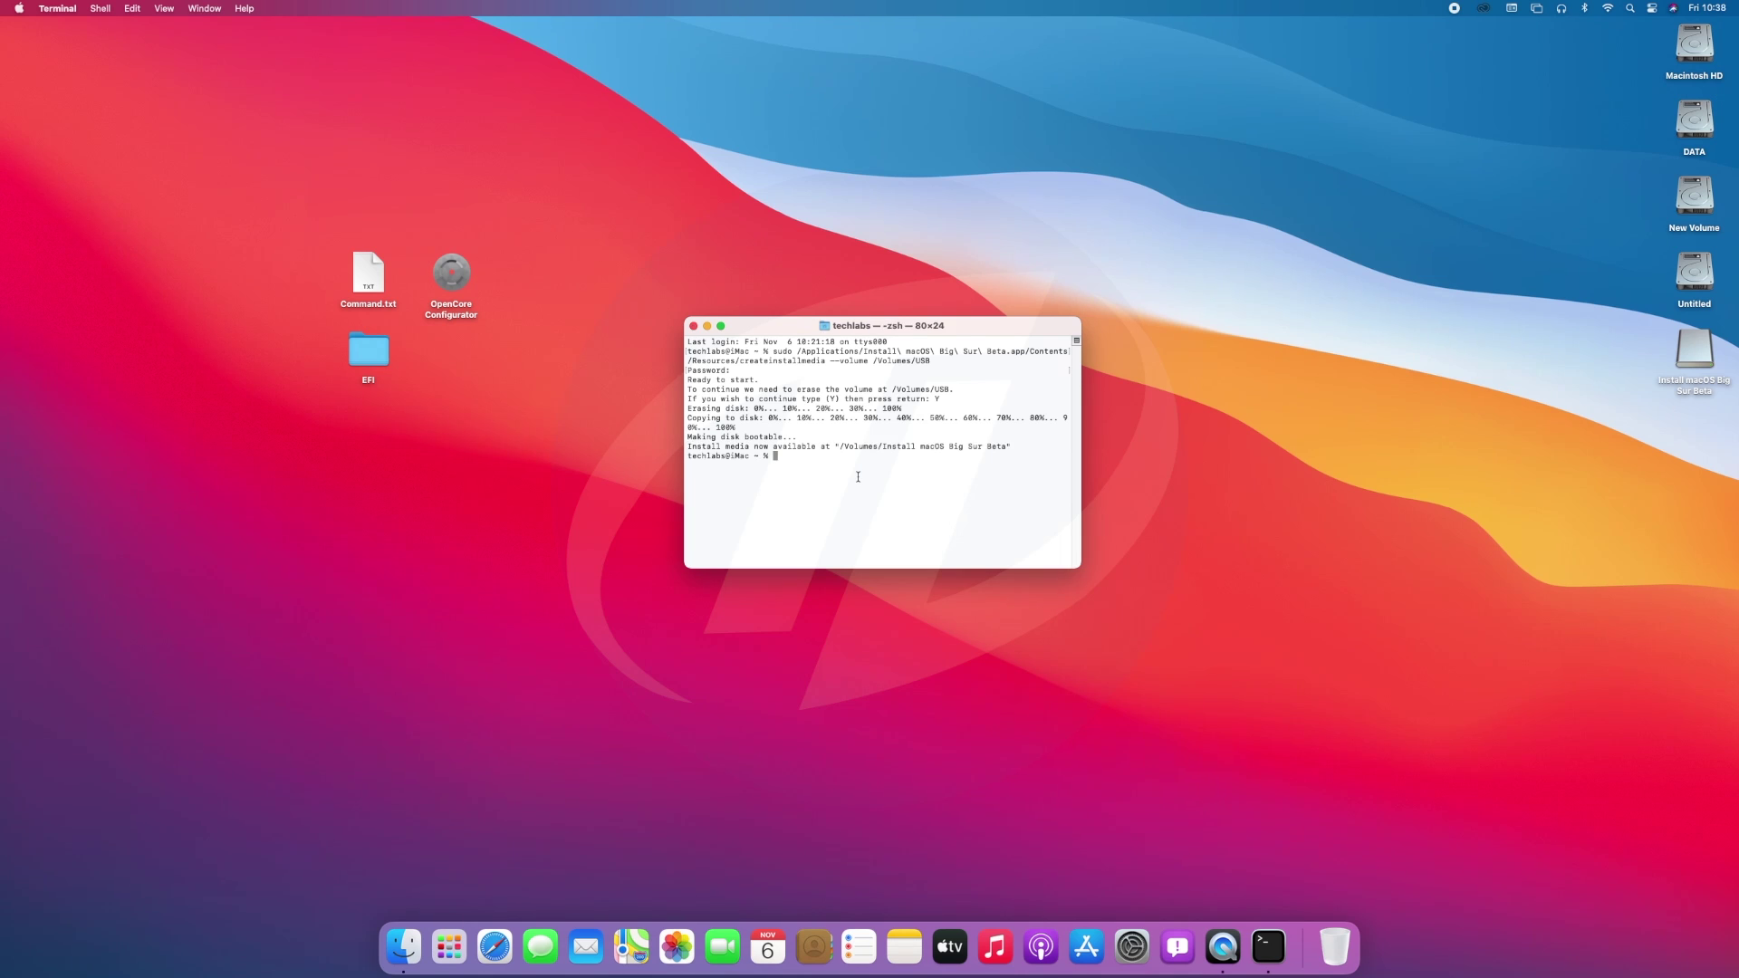
click(57, 8)
click(54, 164)
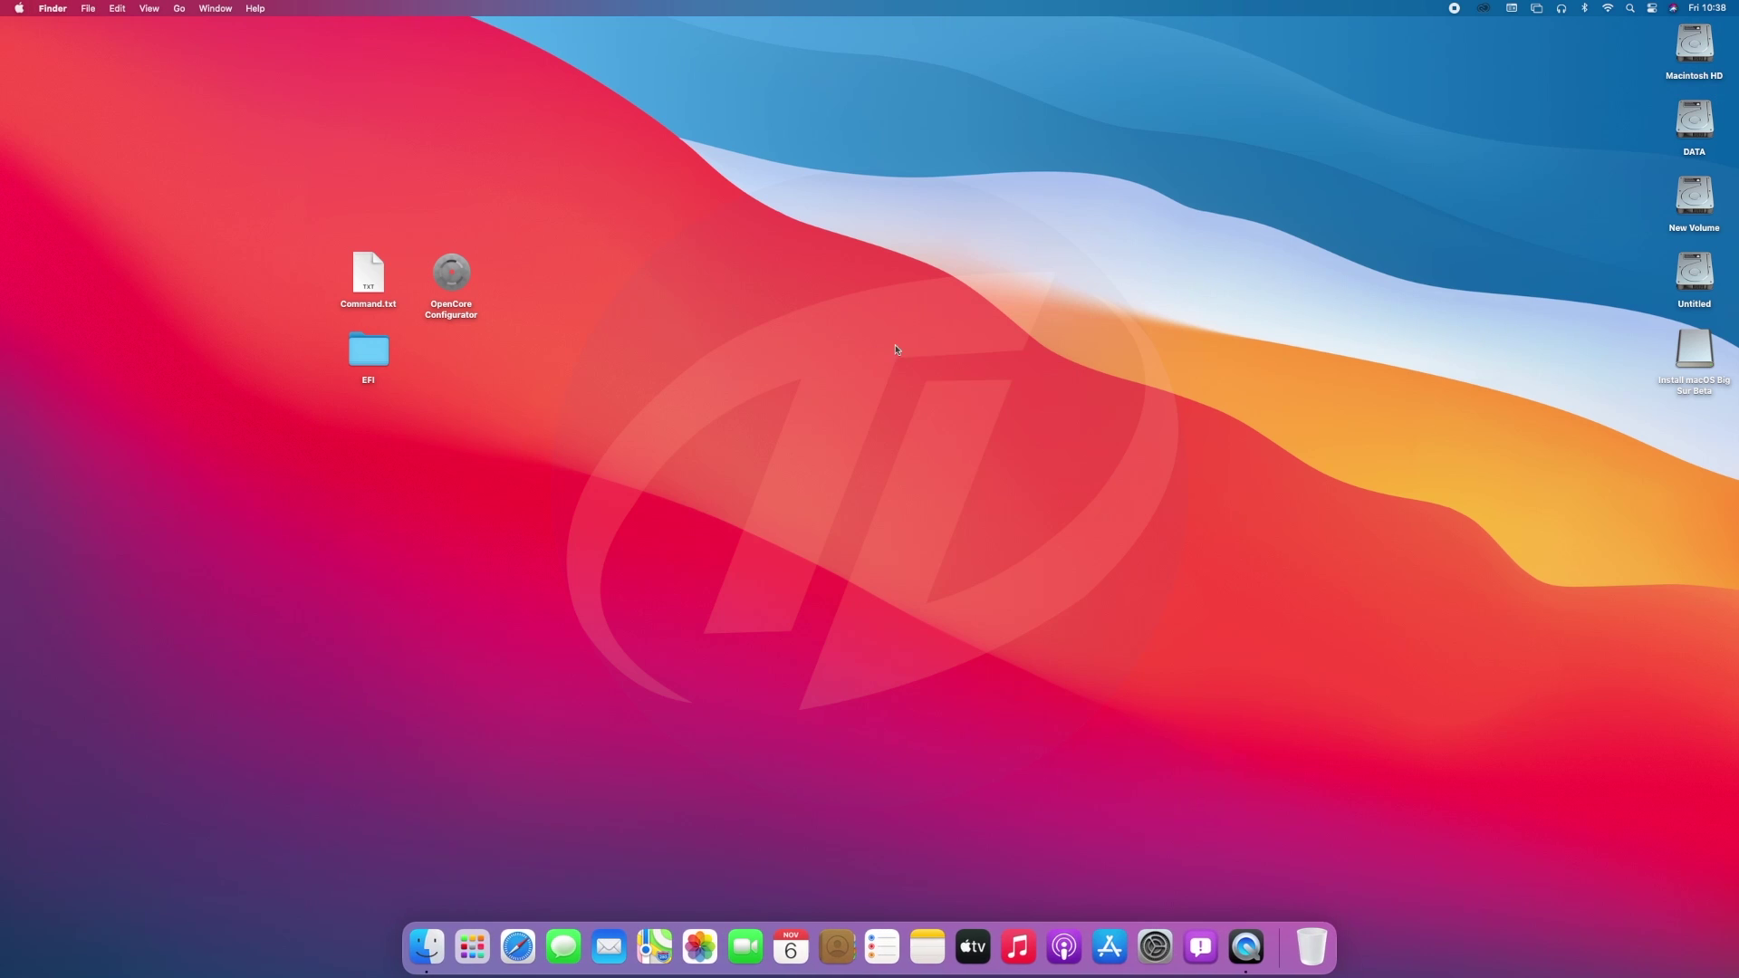
Mount the Ultra Fit drive's EFI partition with OpenCore Configurator using the admin password.
double_click(451, 272)
click(1429, 8)
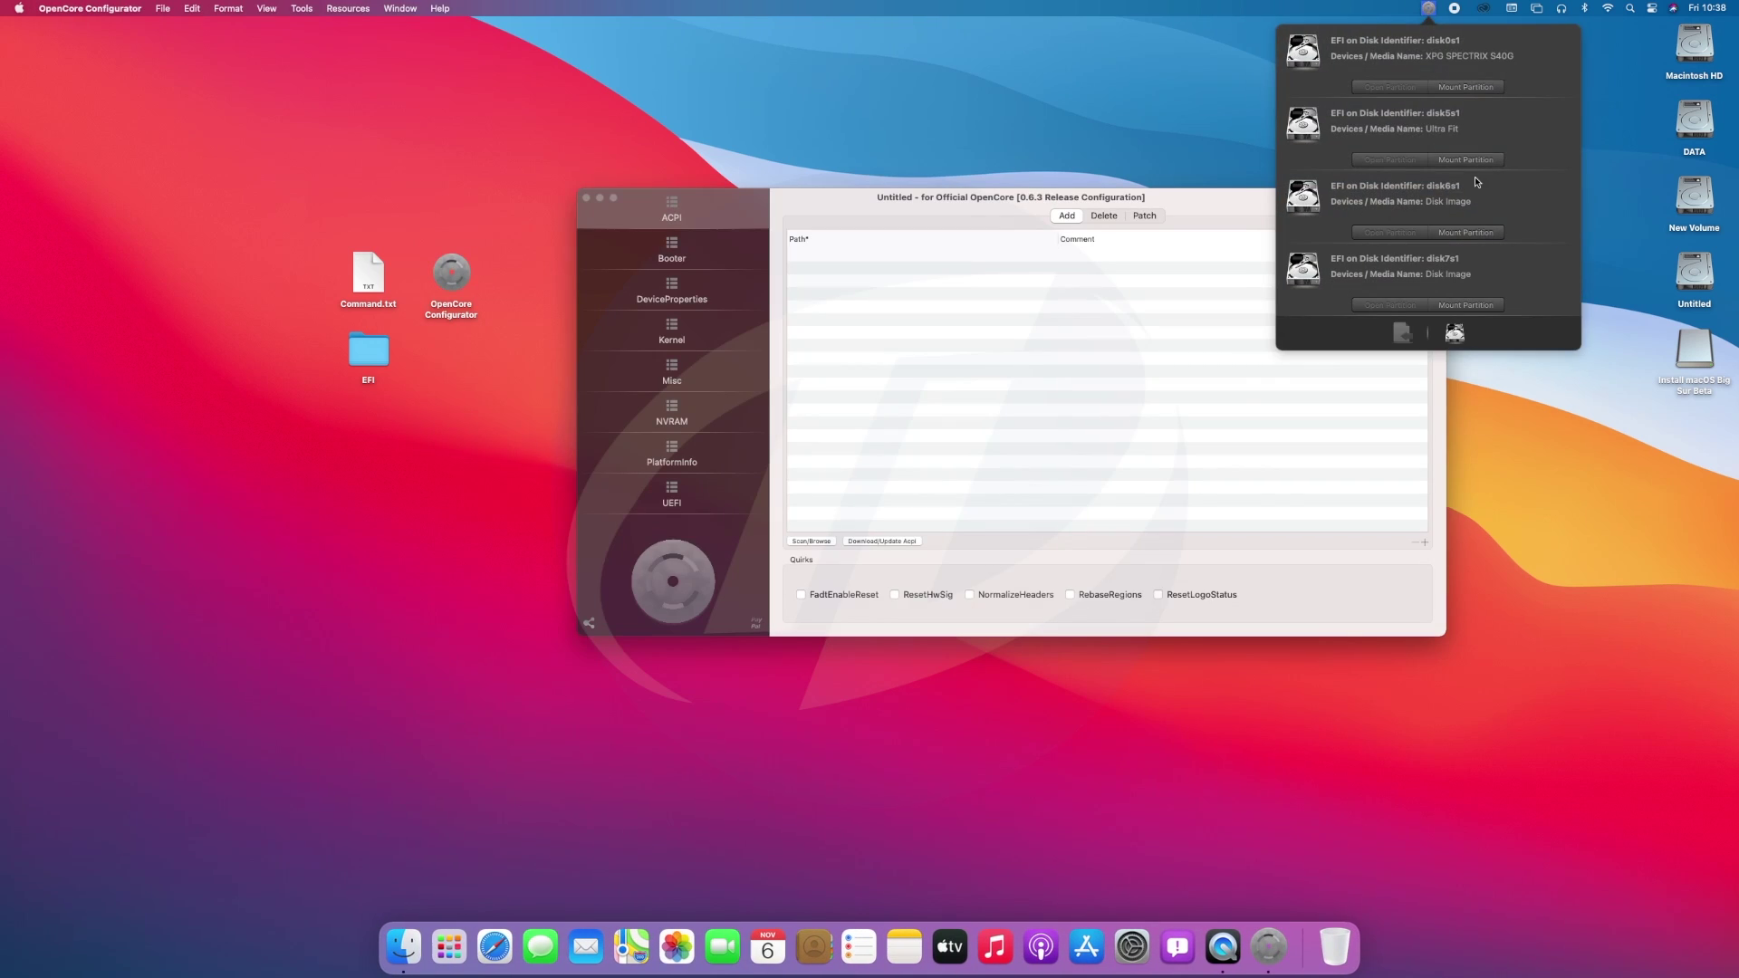
click(1465, 159)
text(1234)
key(Return)
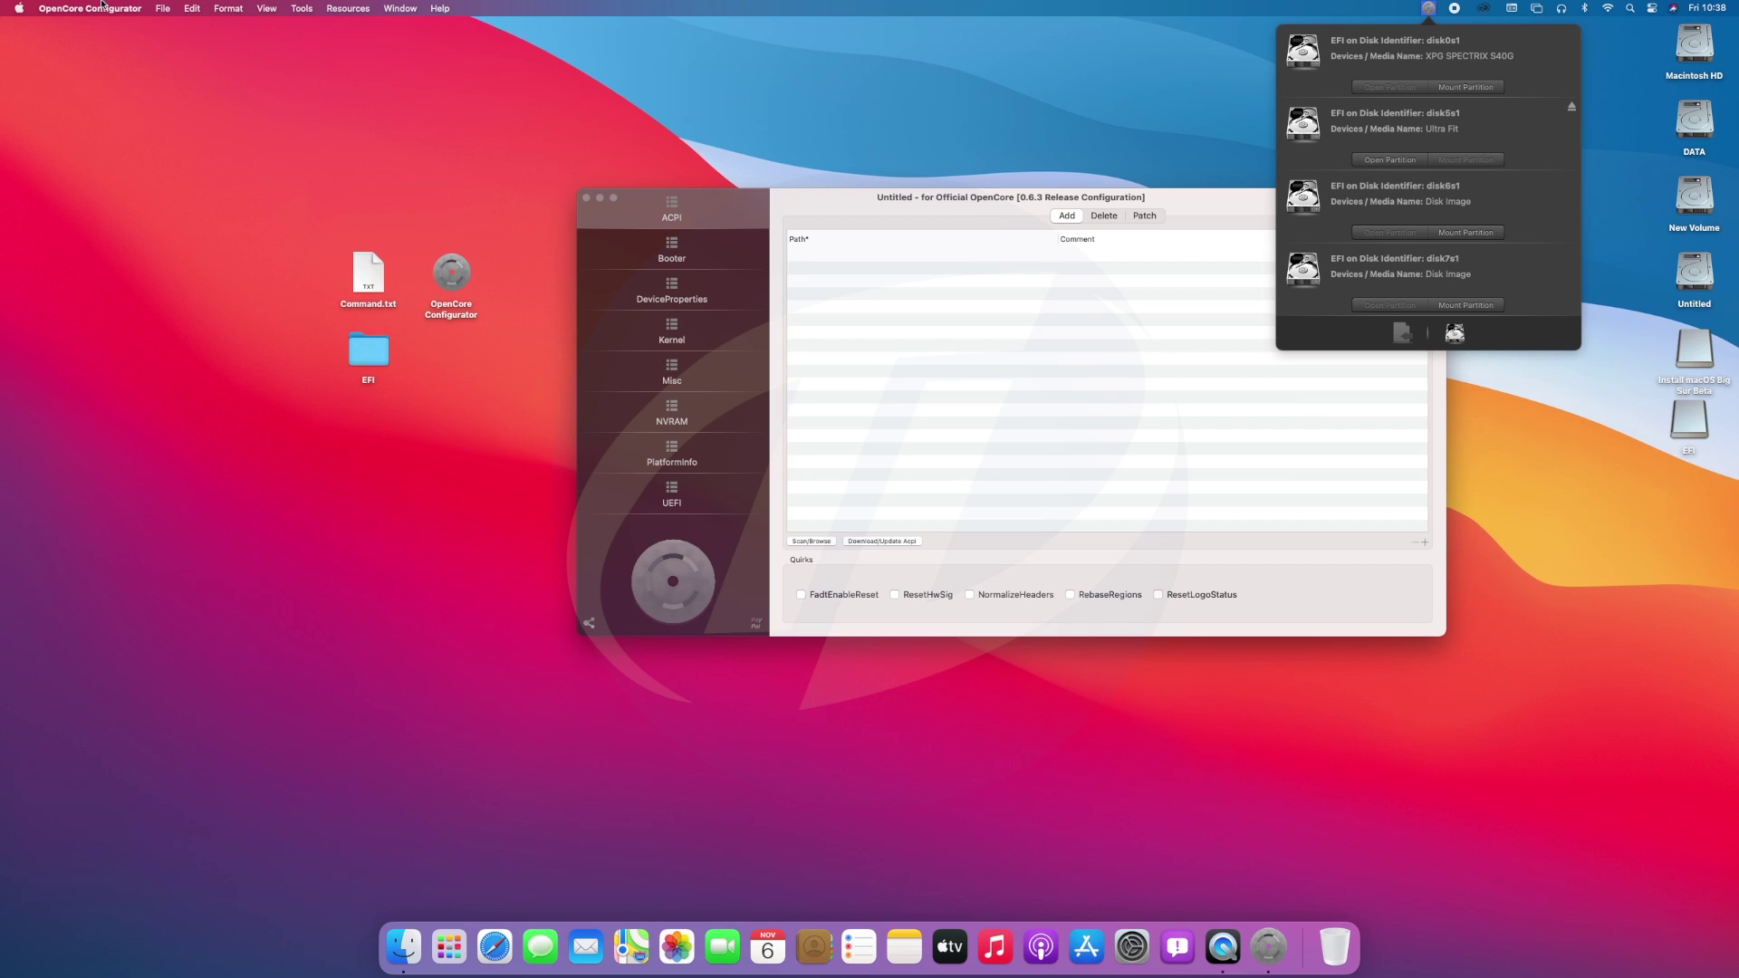
click(89, 8)
click(95, 192)
Paste the EFI folder into the USB drive's EFI partition.
click(378, 356)
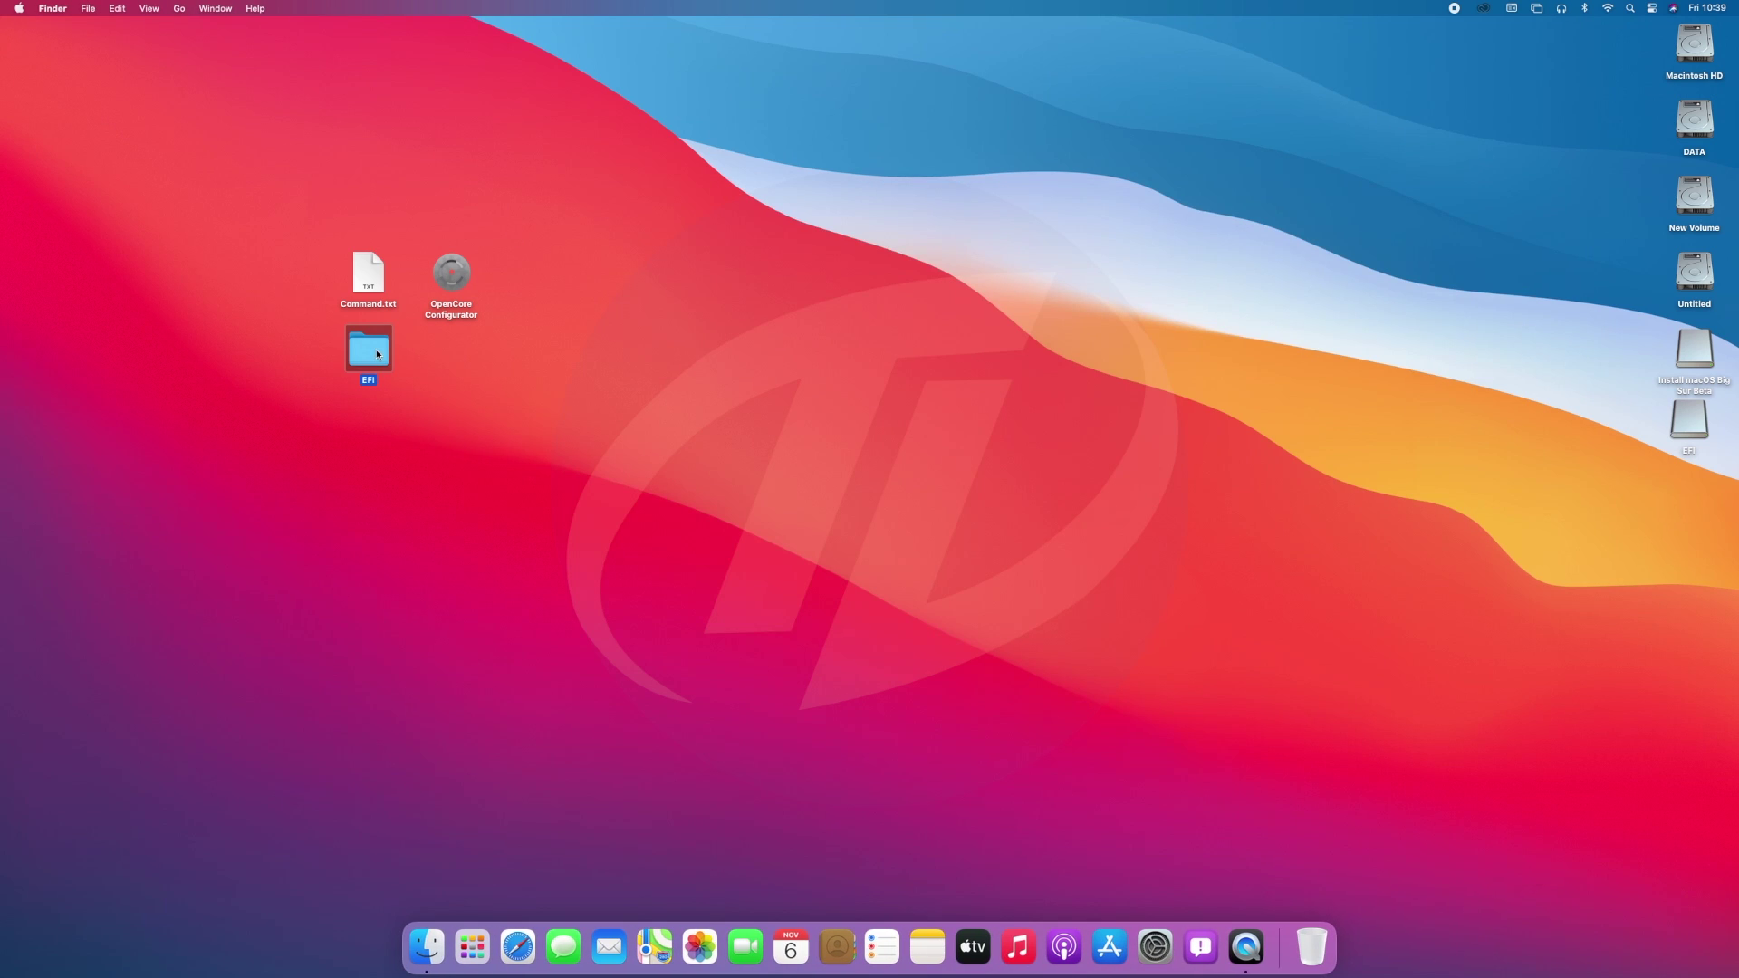
double_click(1689, 420)
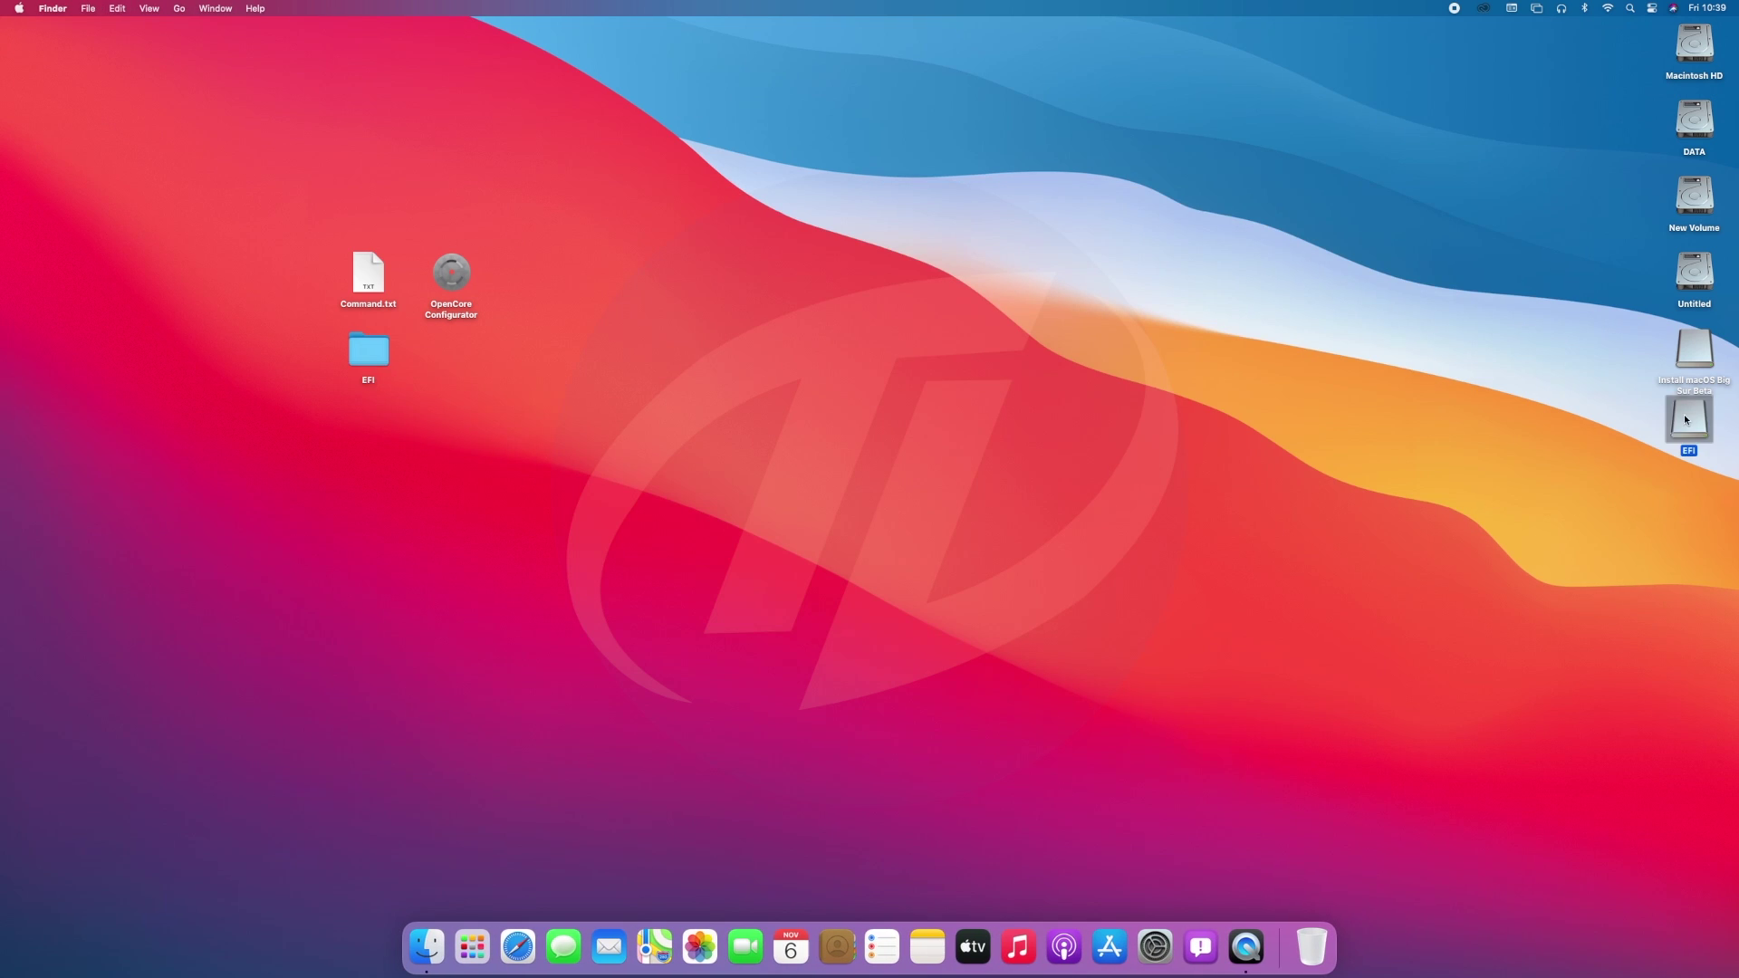
key(super+v)
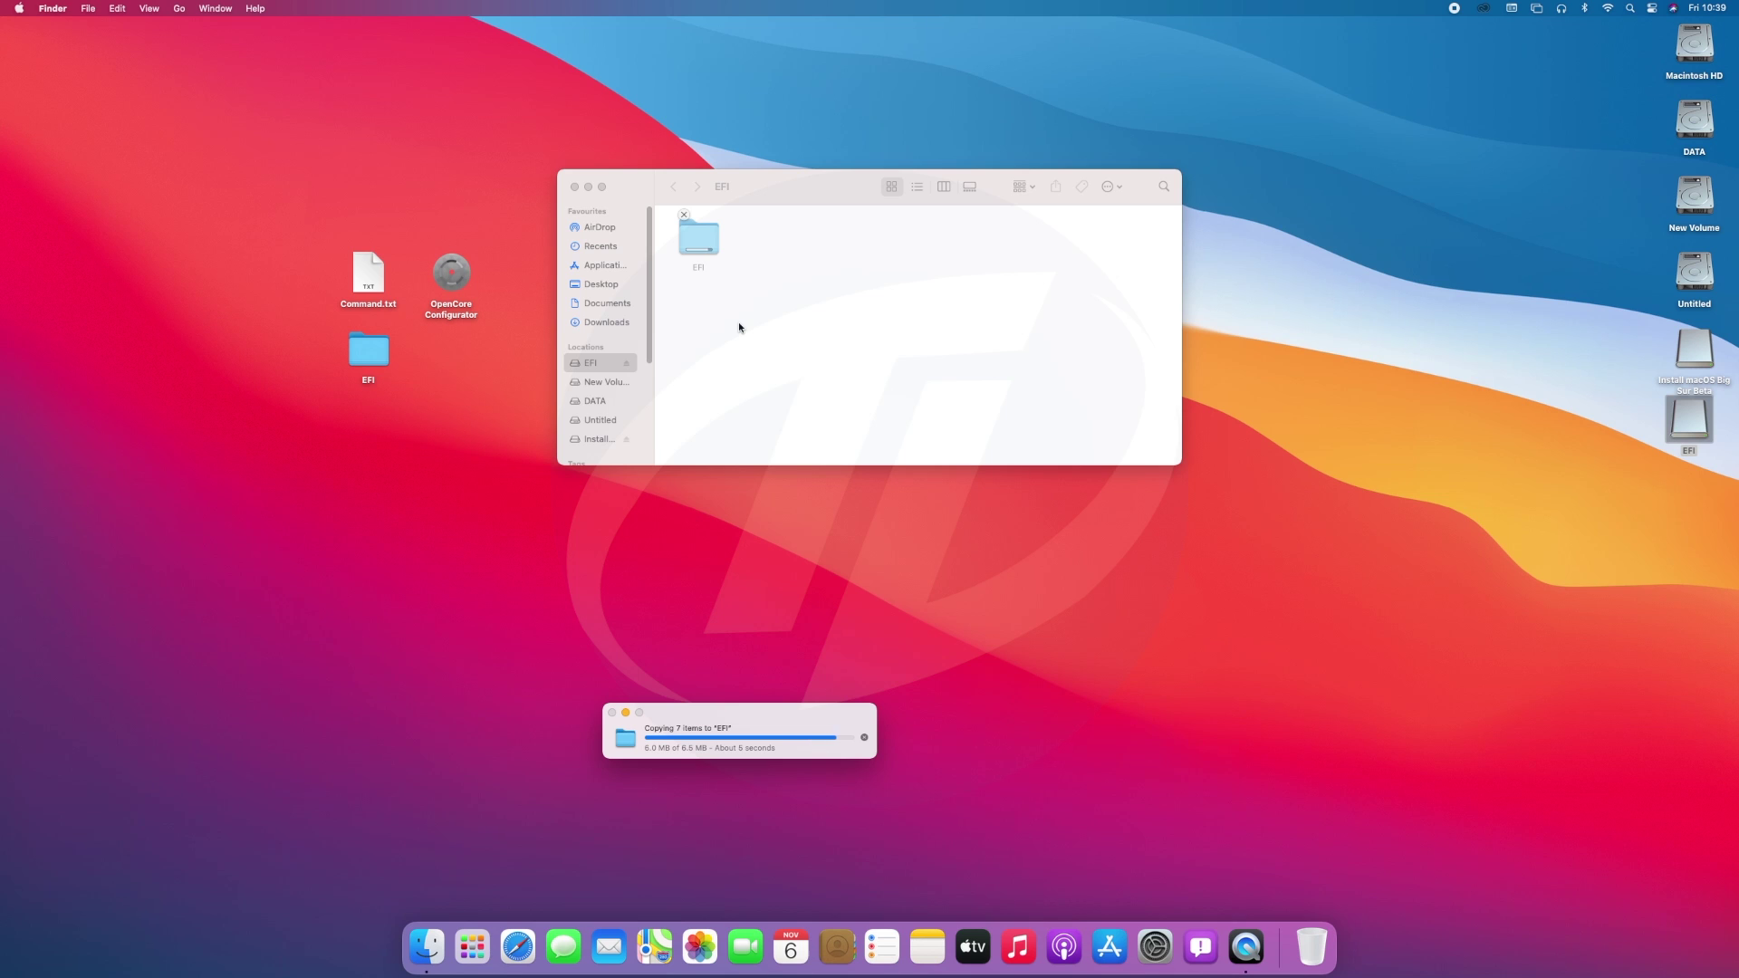
key(super+w)
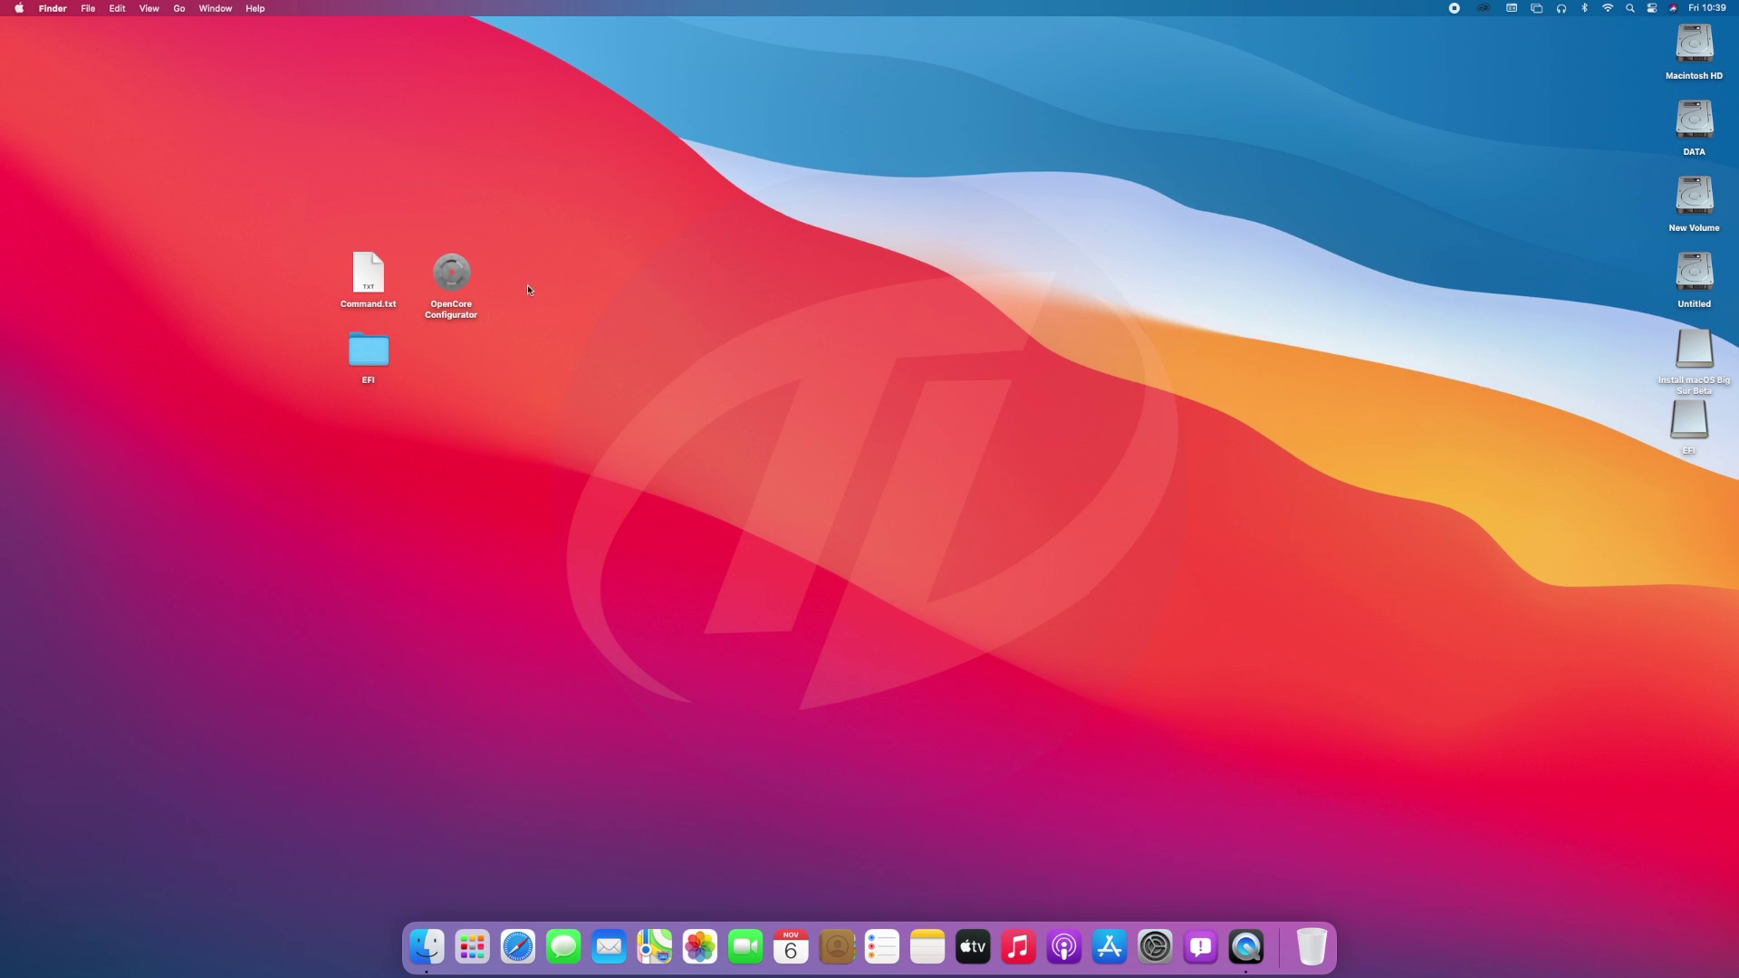
Copy OpenCore Configurator onto the Install macOS Big Sur Beta volume.
click(451, 272)
key(i)
key(super+o)
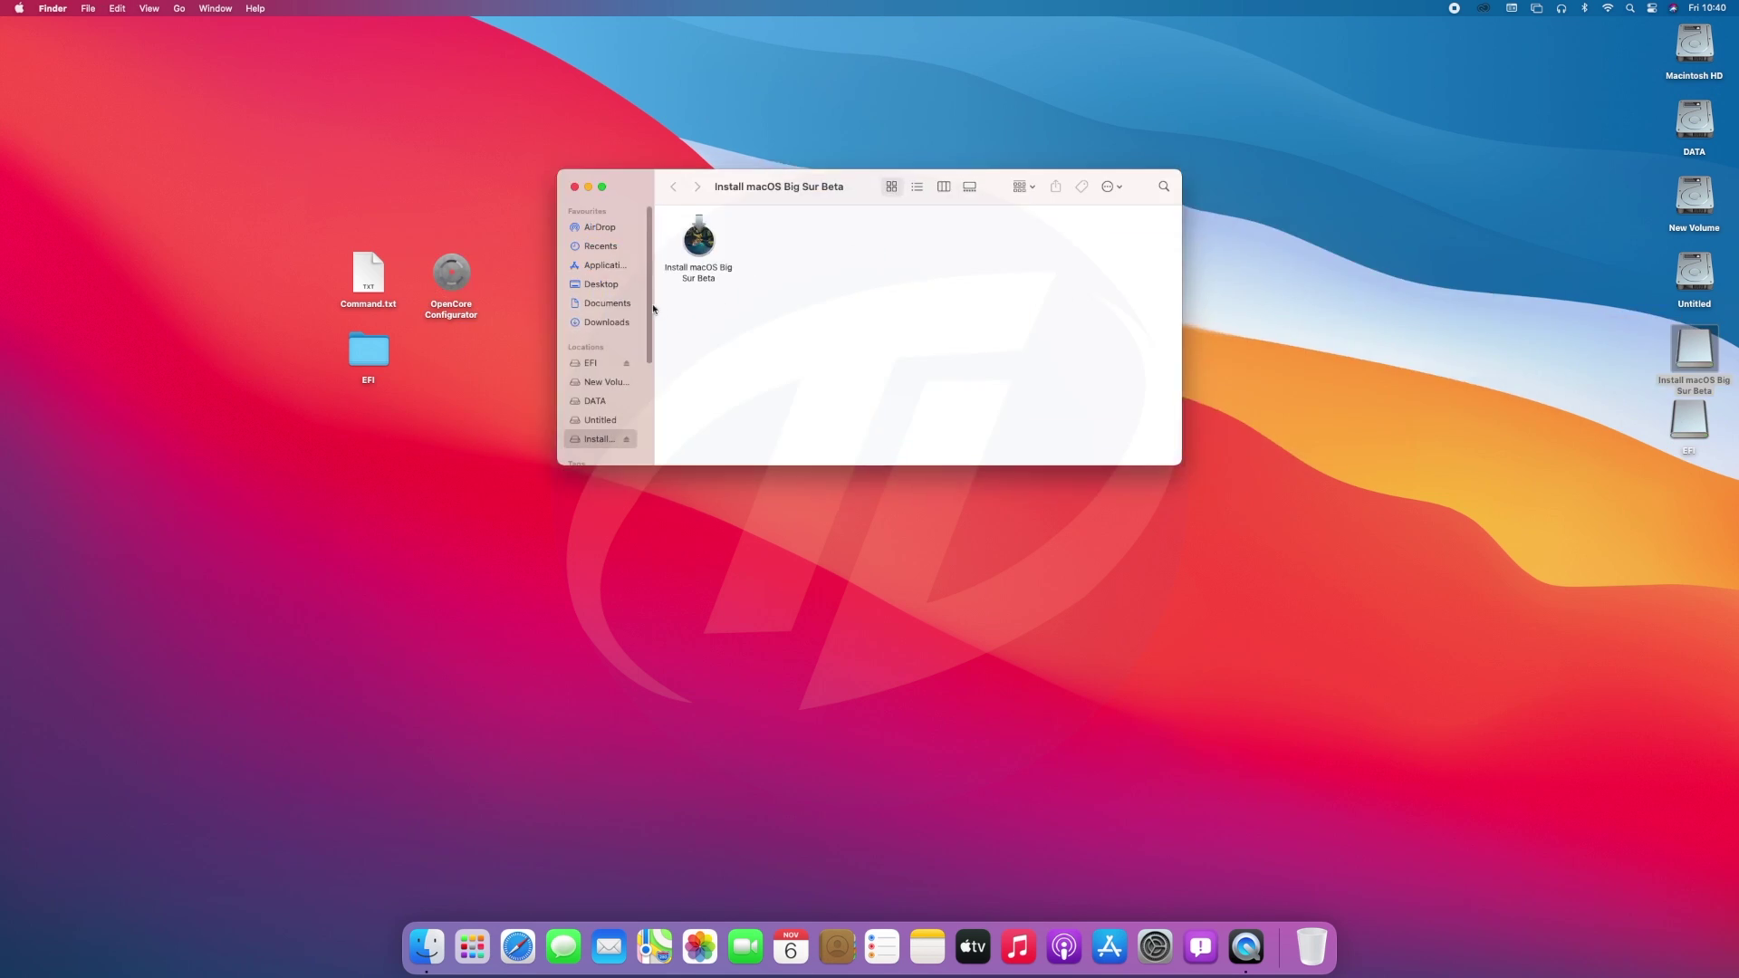
key(super+v)
key(super+w)
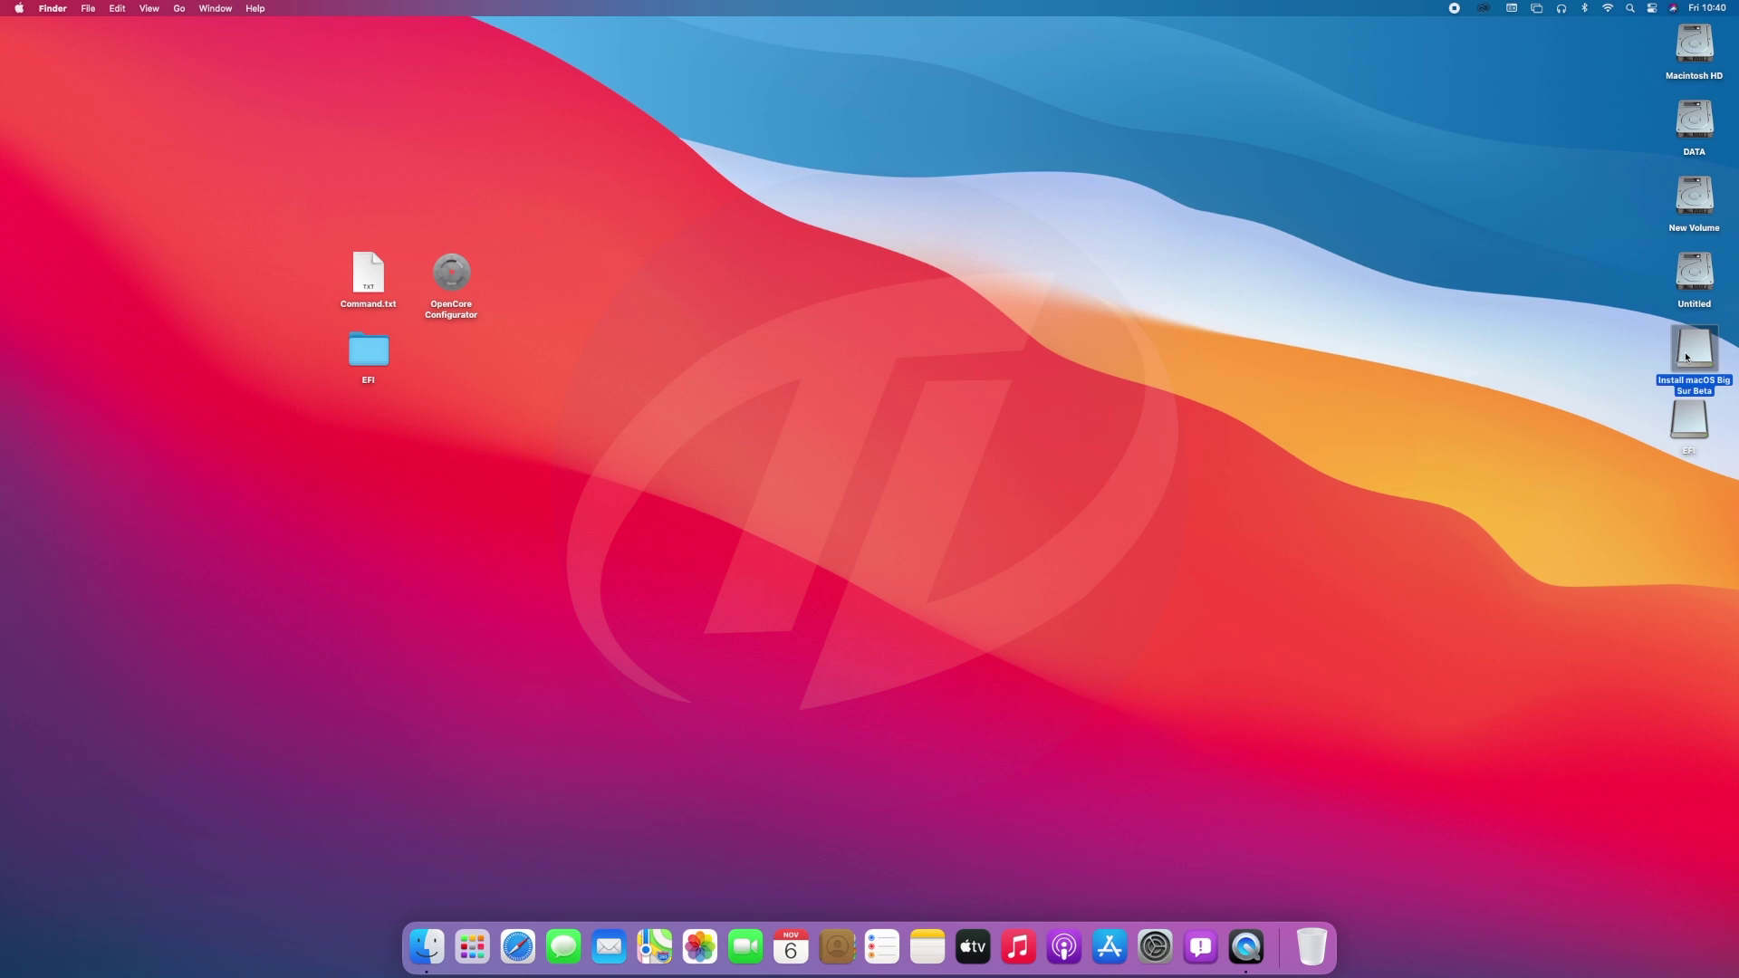
Eject only the Install macOS Big Sur Beta volume.
right_click(1687, 358)
click(1595, 394)
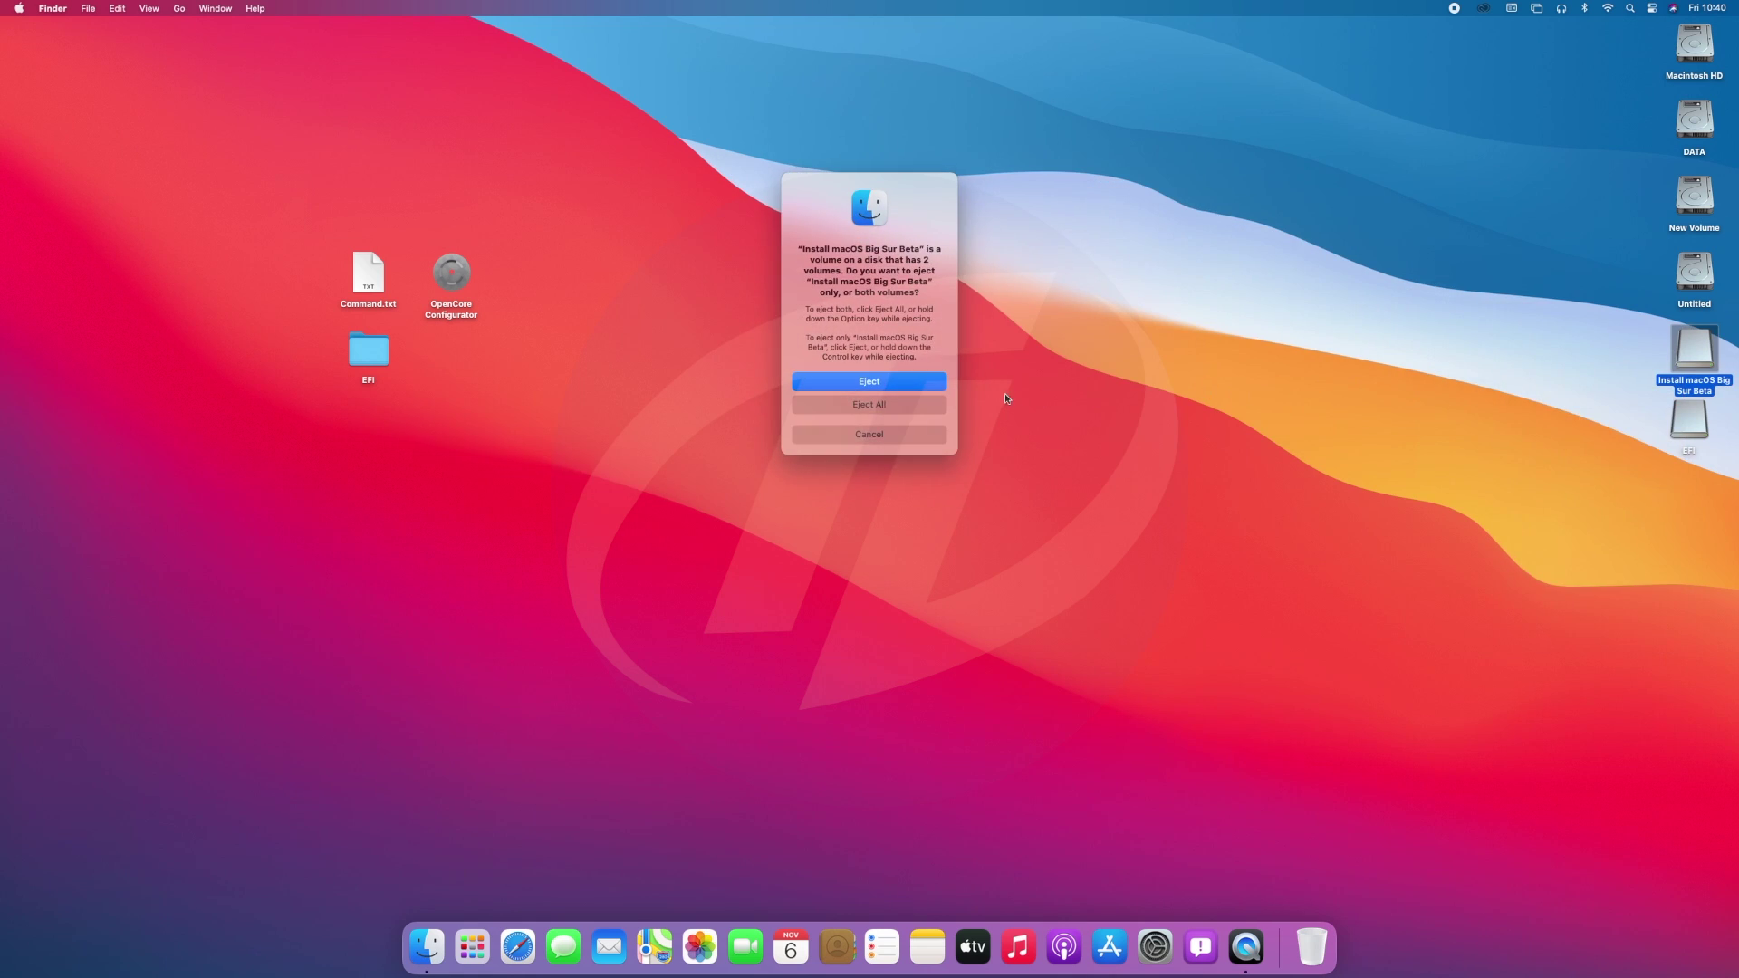
click(932, 389)
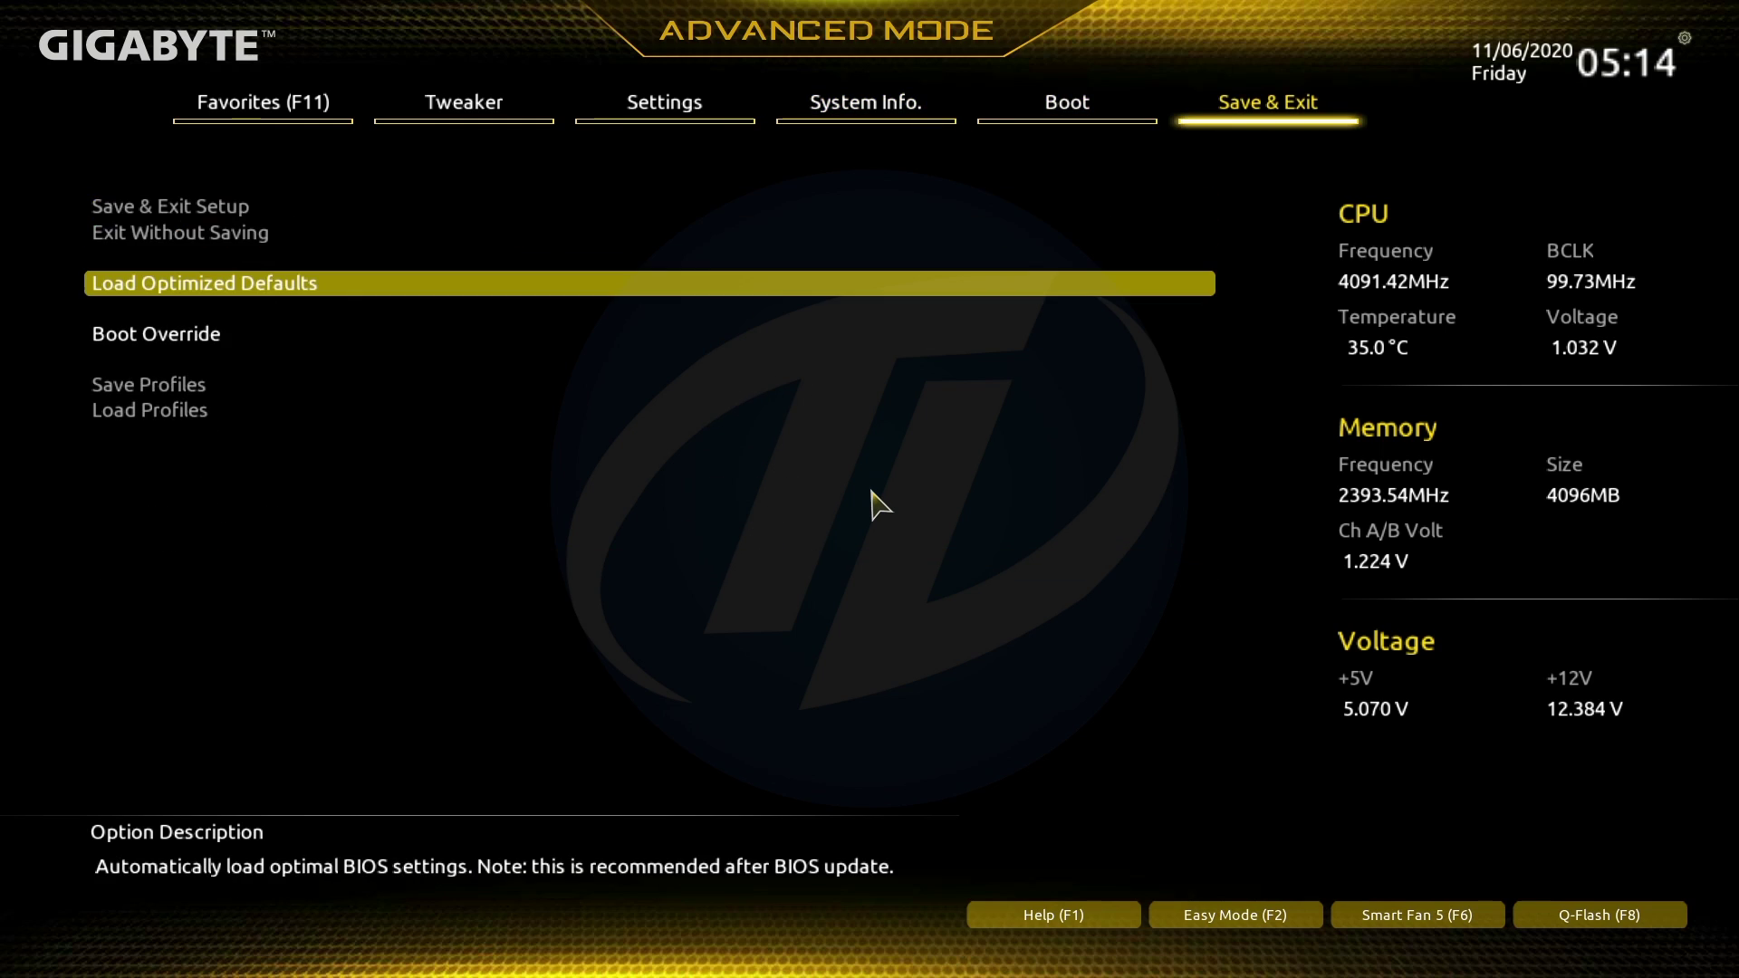
Load the optimized default BIOS settings.
key(Return)
key(Return)
key(Up)
key(Up)
key(Return)
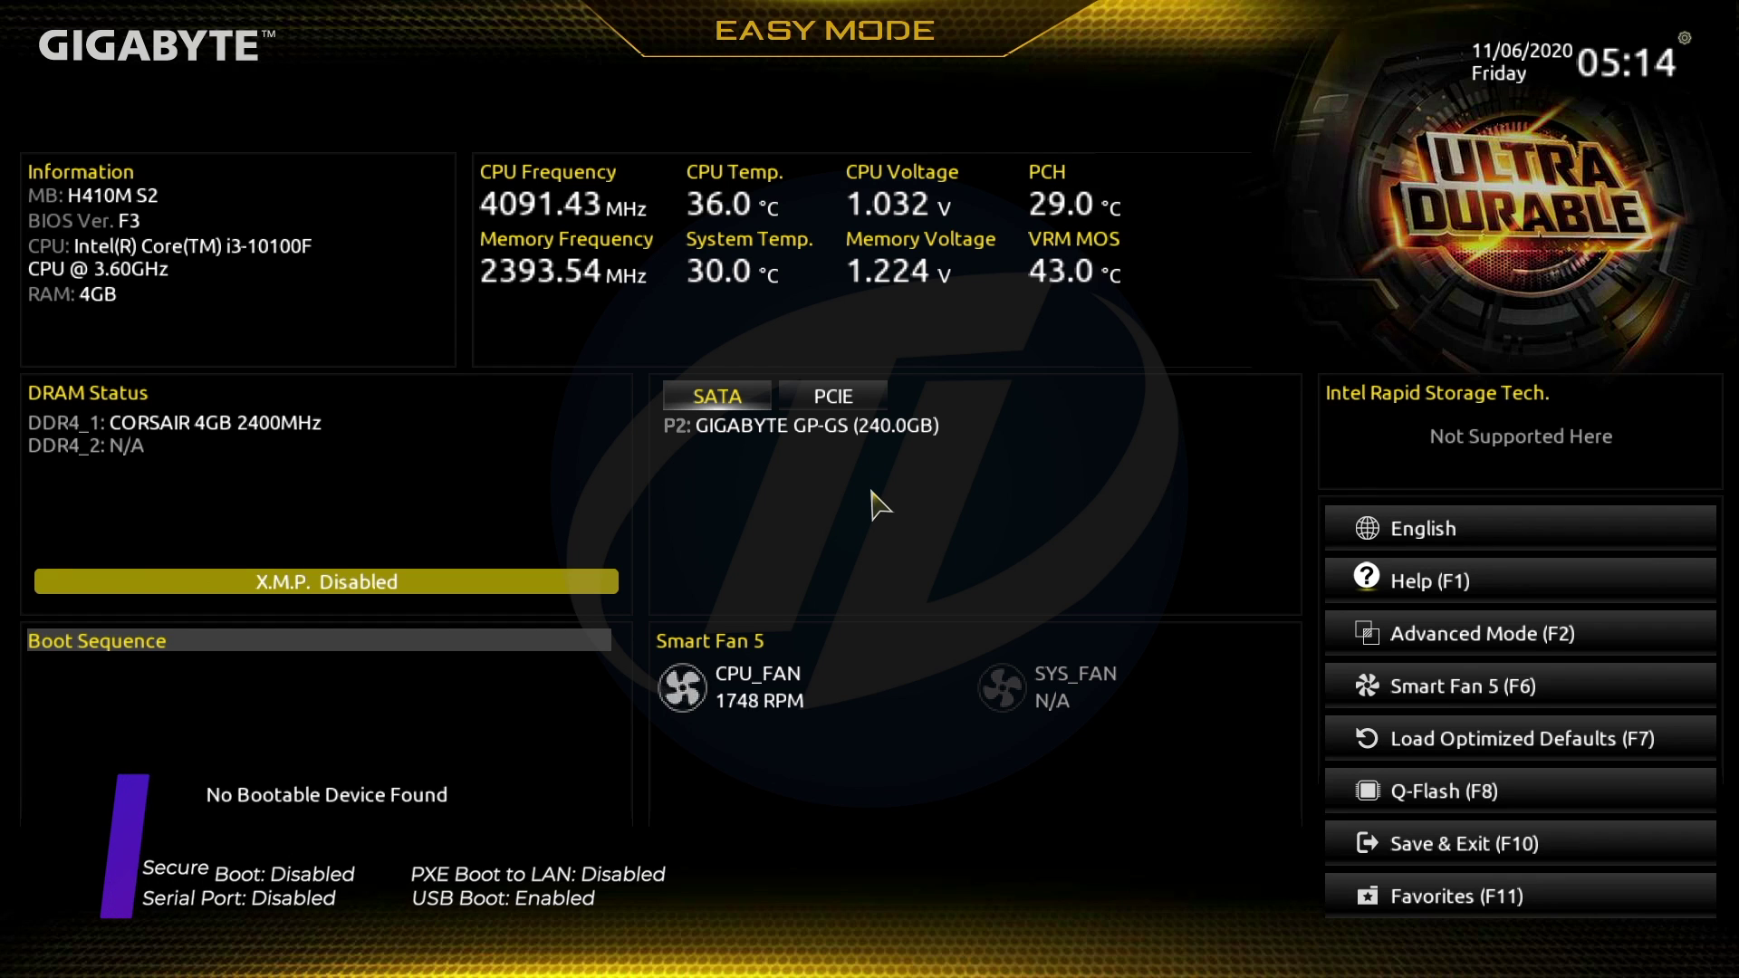
In Advanced Mode, set Super IO Serial Port to Disabled.
key(F2)
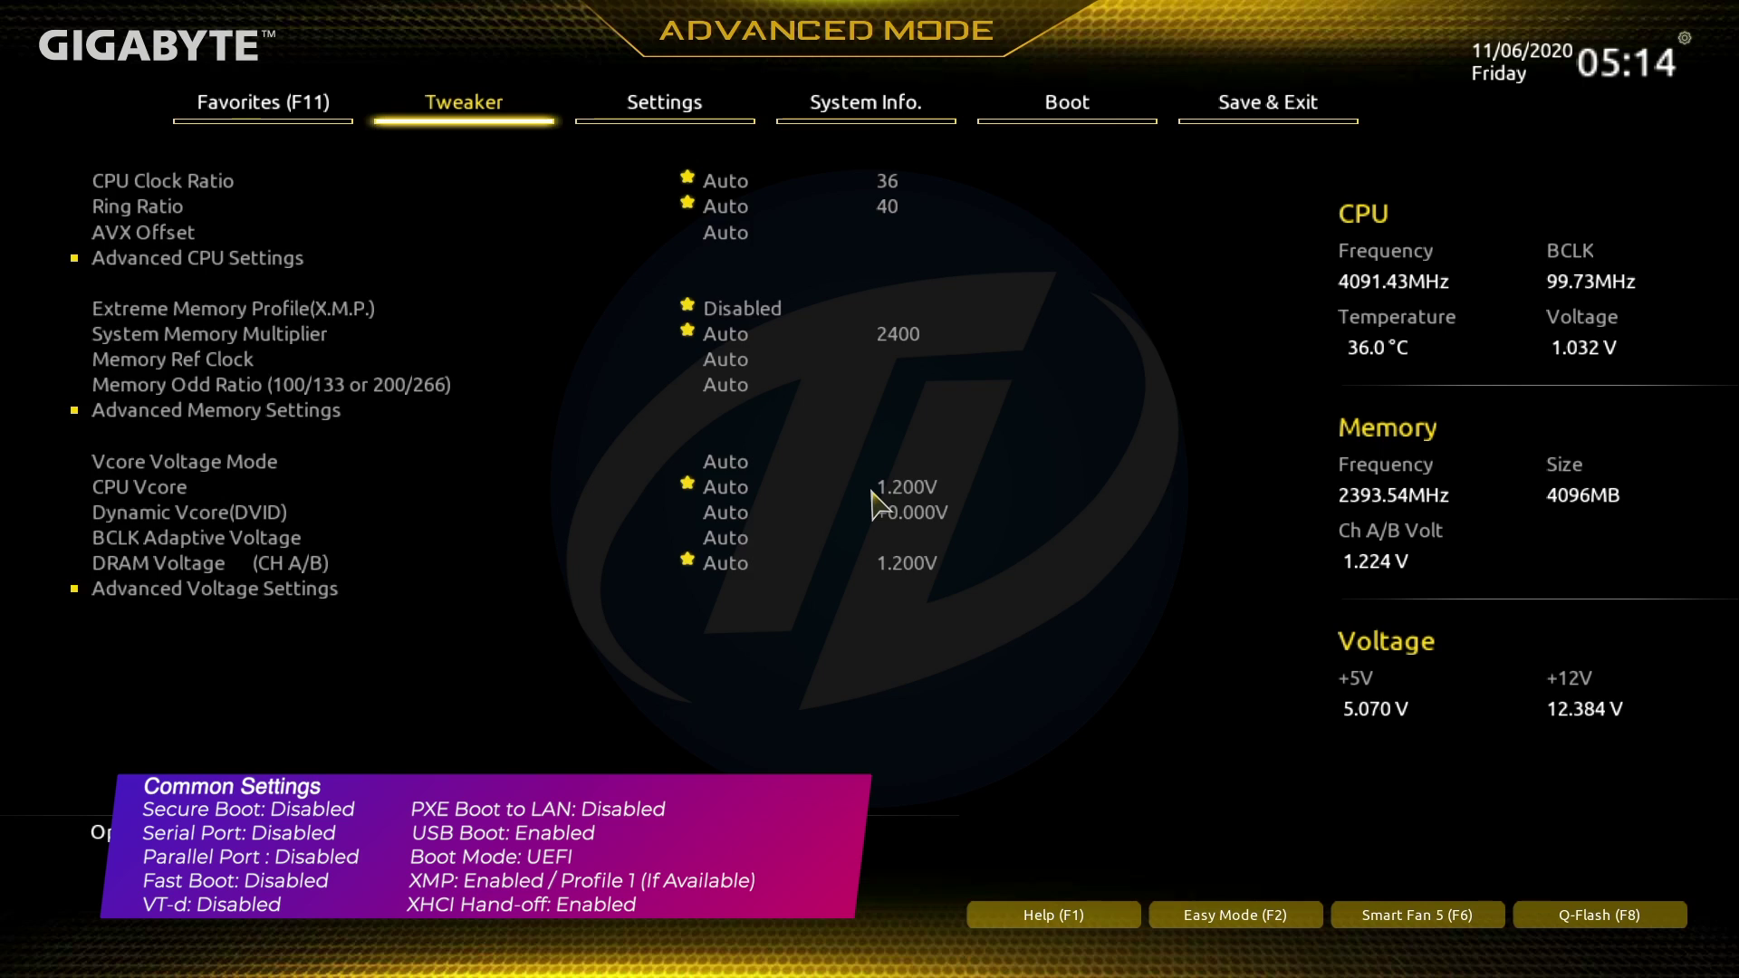
key(Right)
key(Down)
key(Down)
key(Down)
key(Down)
key(Down)
key(Down)
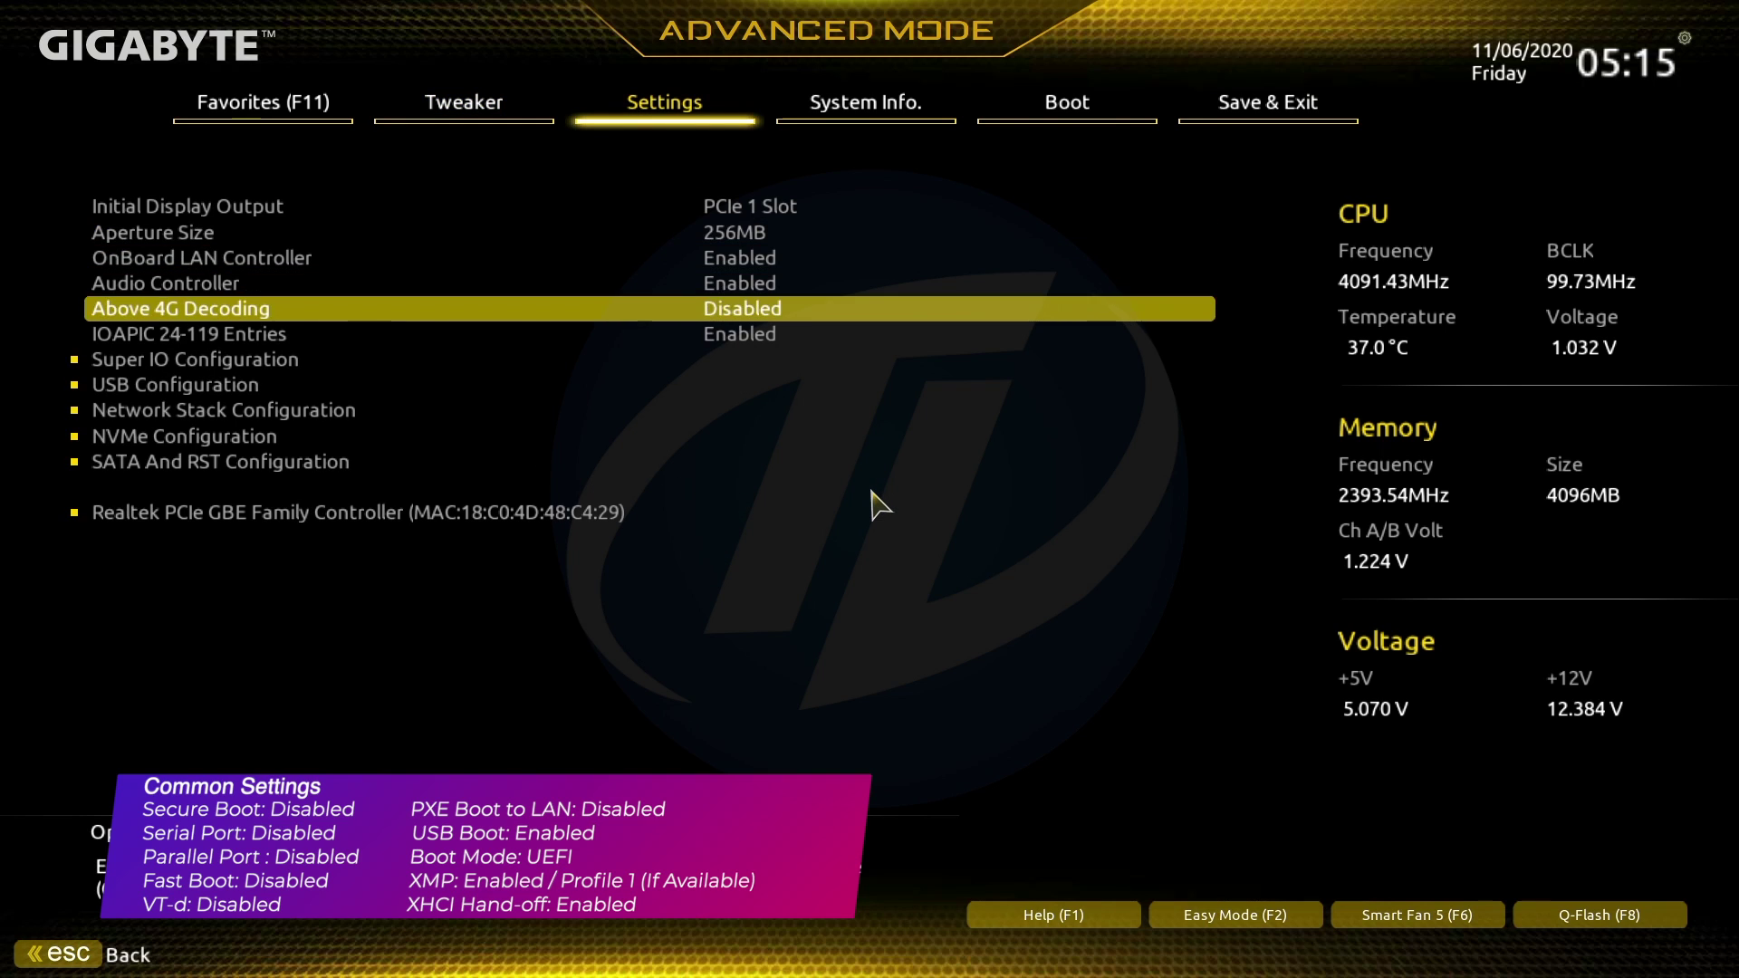
key(Return)
key(Return)
key(Up)
key(Return)
key(Escape)
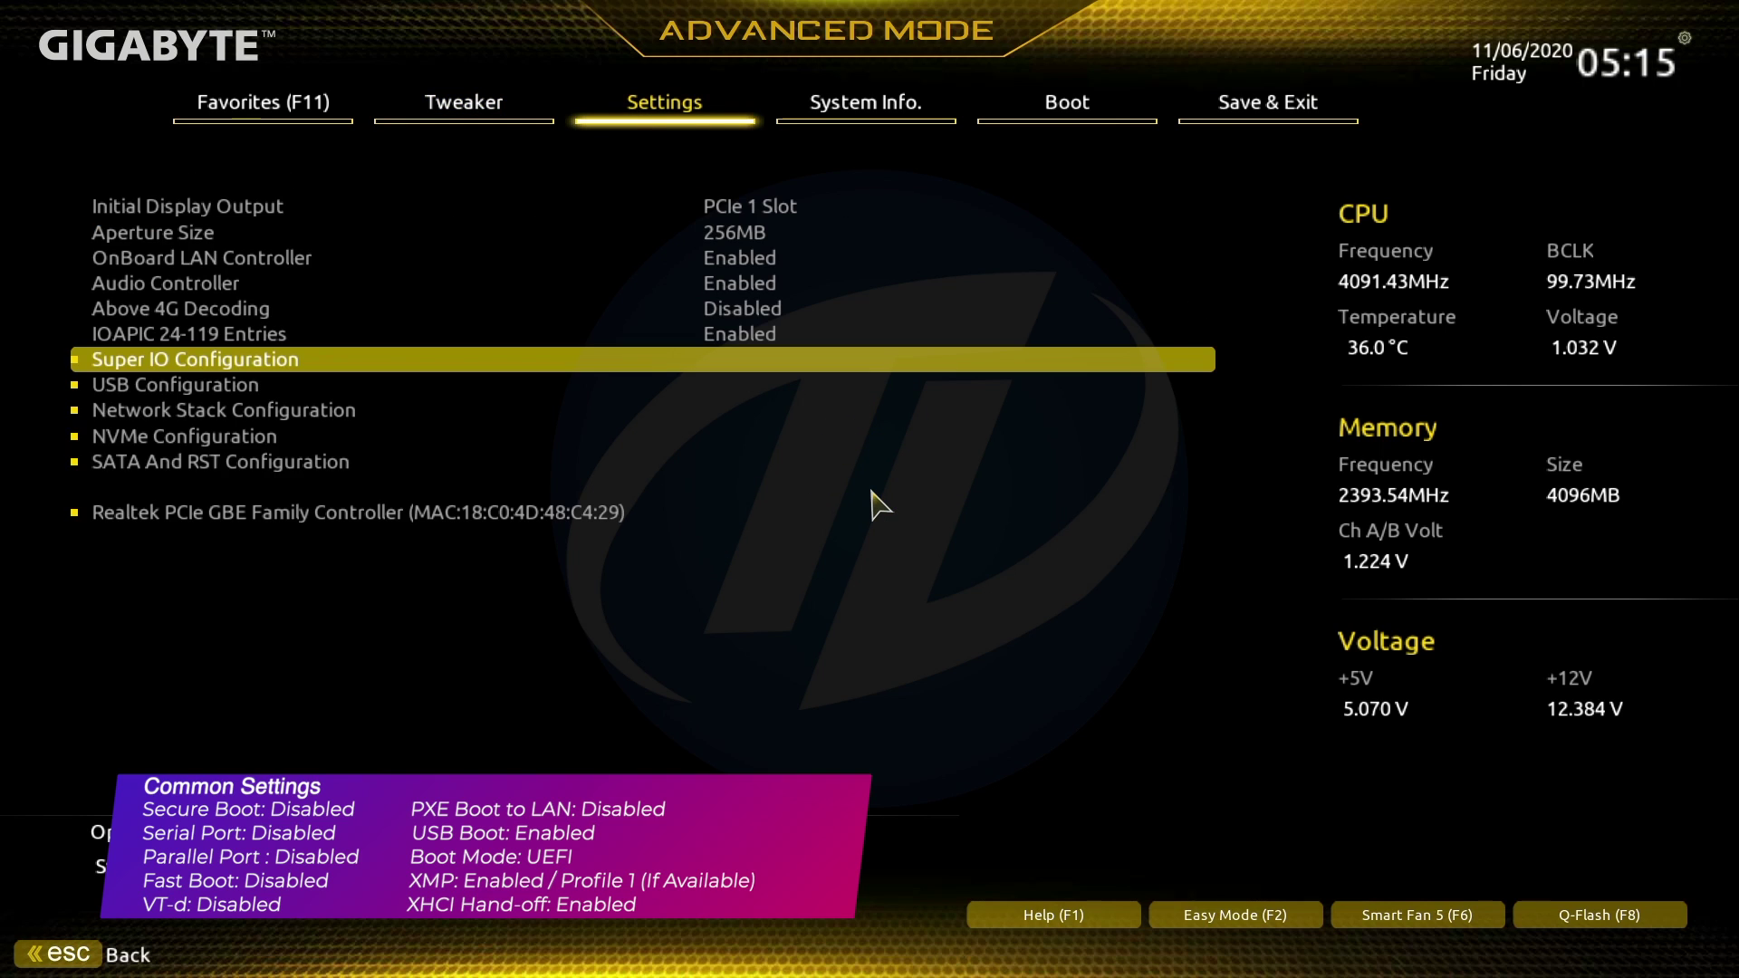
Set Boot > Windows 10 Features to Other OS, then save and exit.
key(Right)
key(Right)
key(Down)
key(Down)
key(Down)
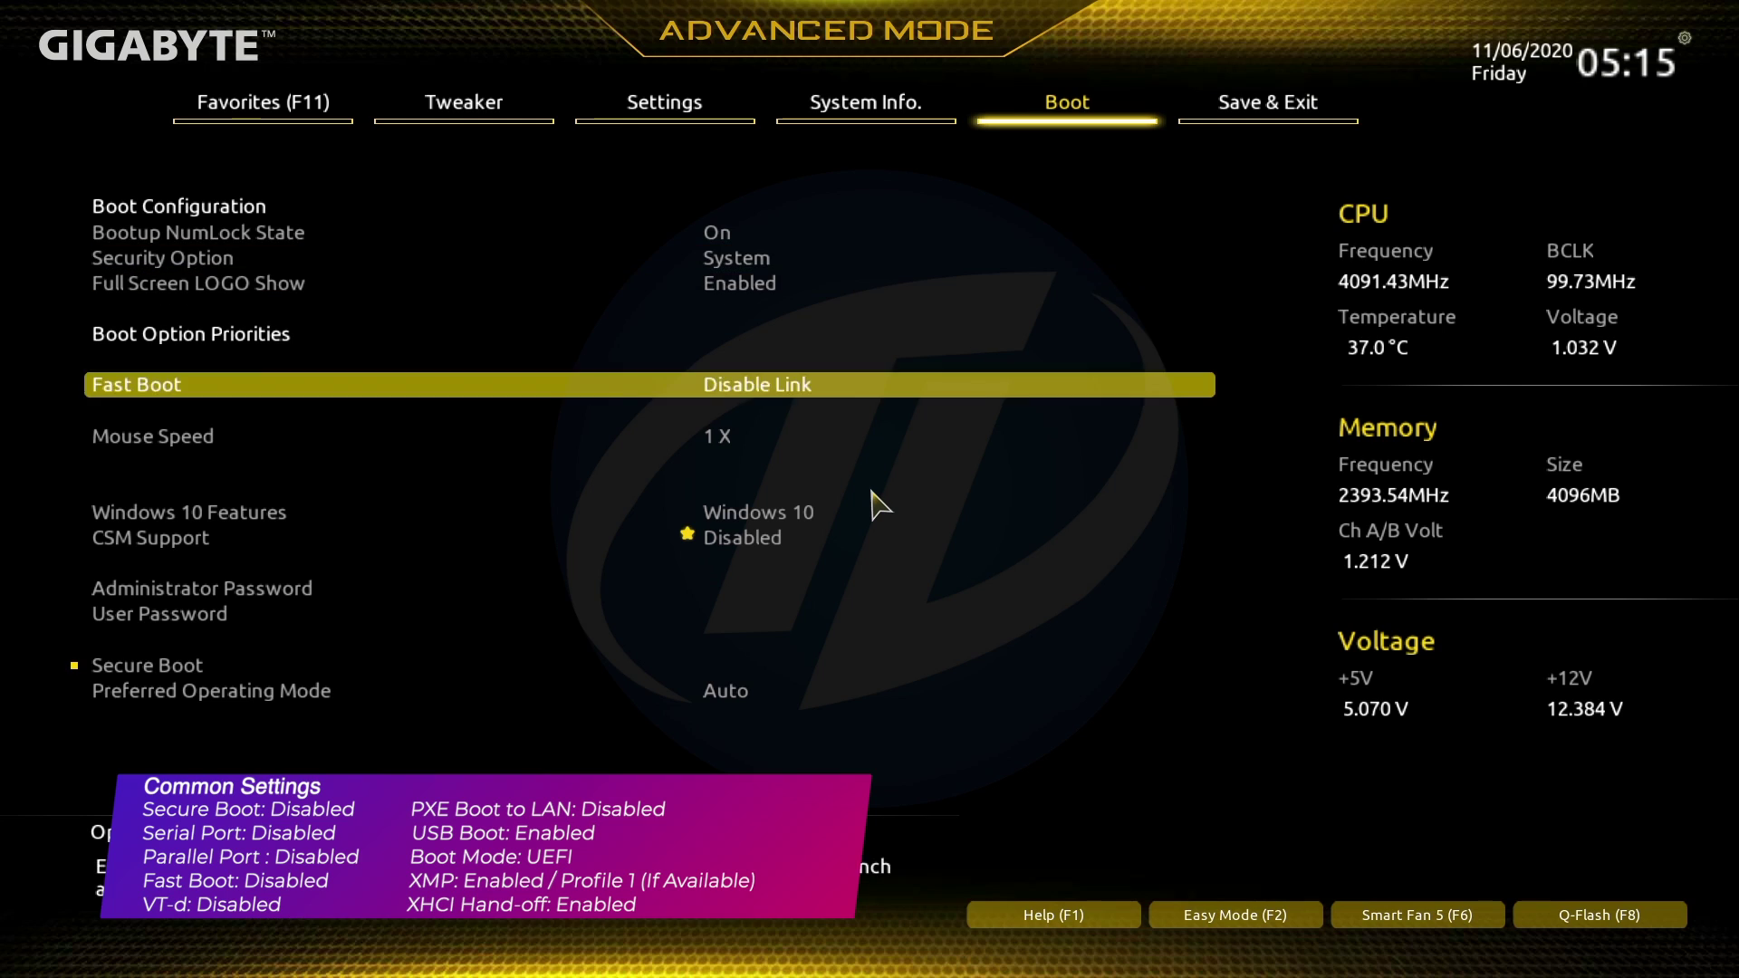
key(Down)
key(Down)
key(Return)
key(Up)
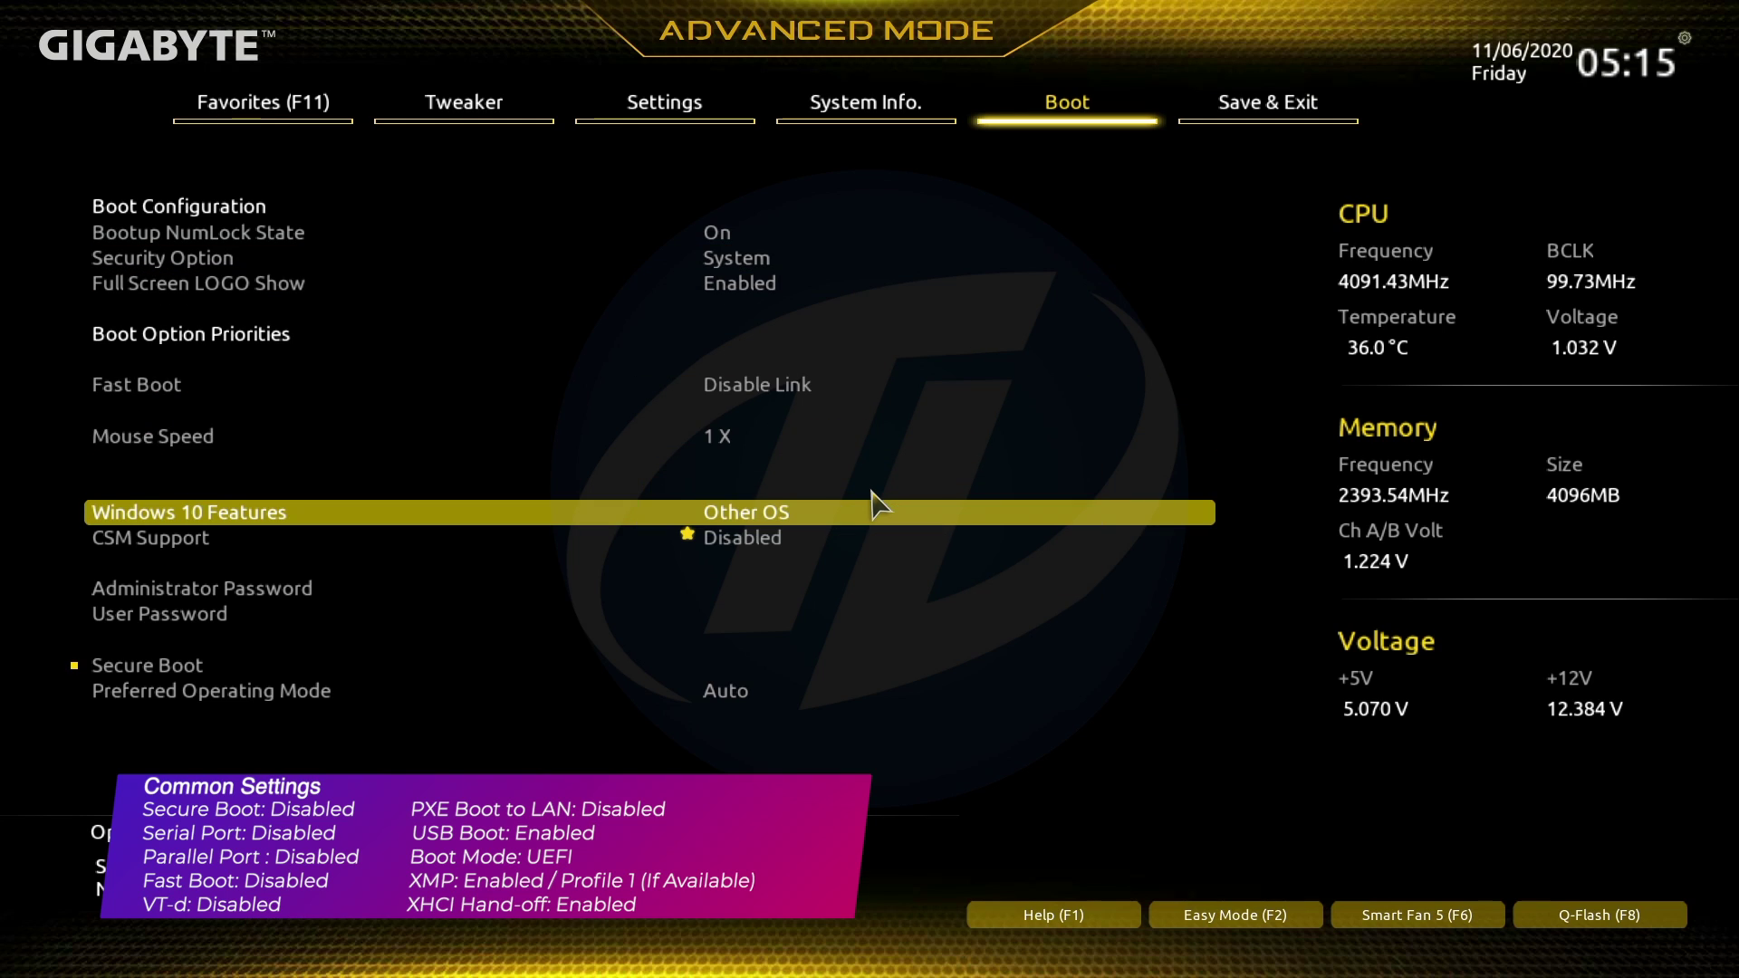
key(Right)
key(Return)
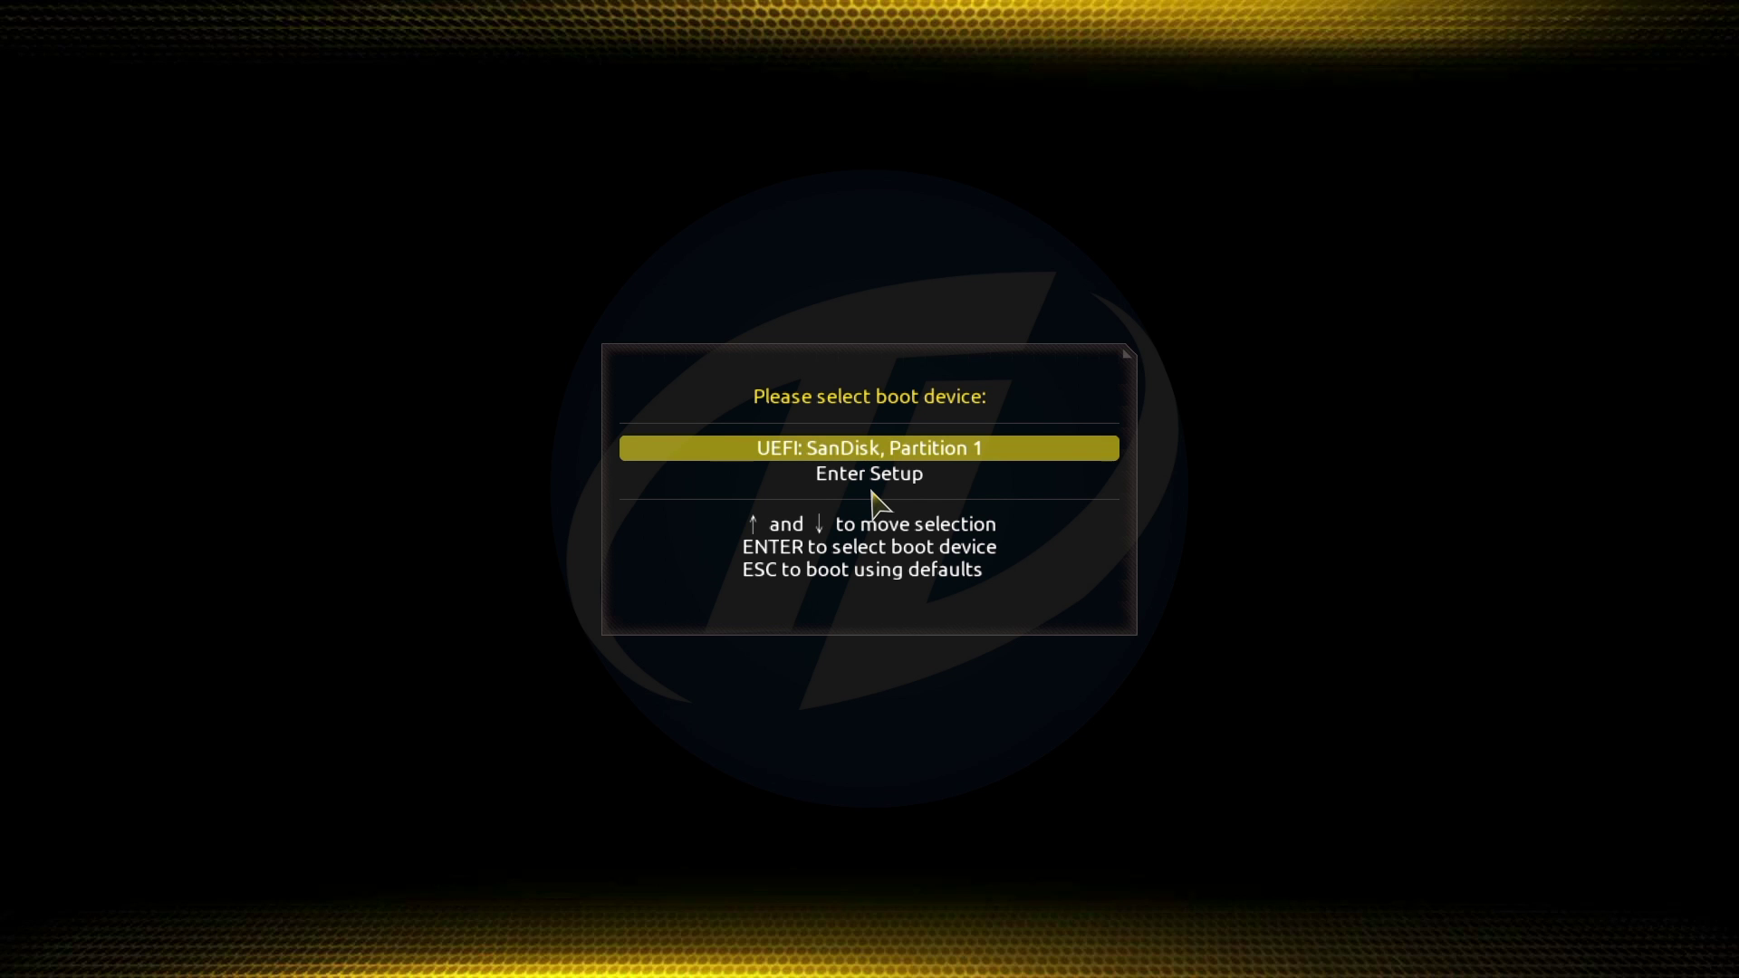
Boot from UEFI: SanDisk, Partition 1 in the boot menu.
key(Return)
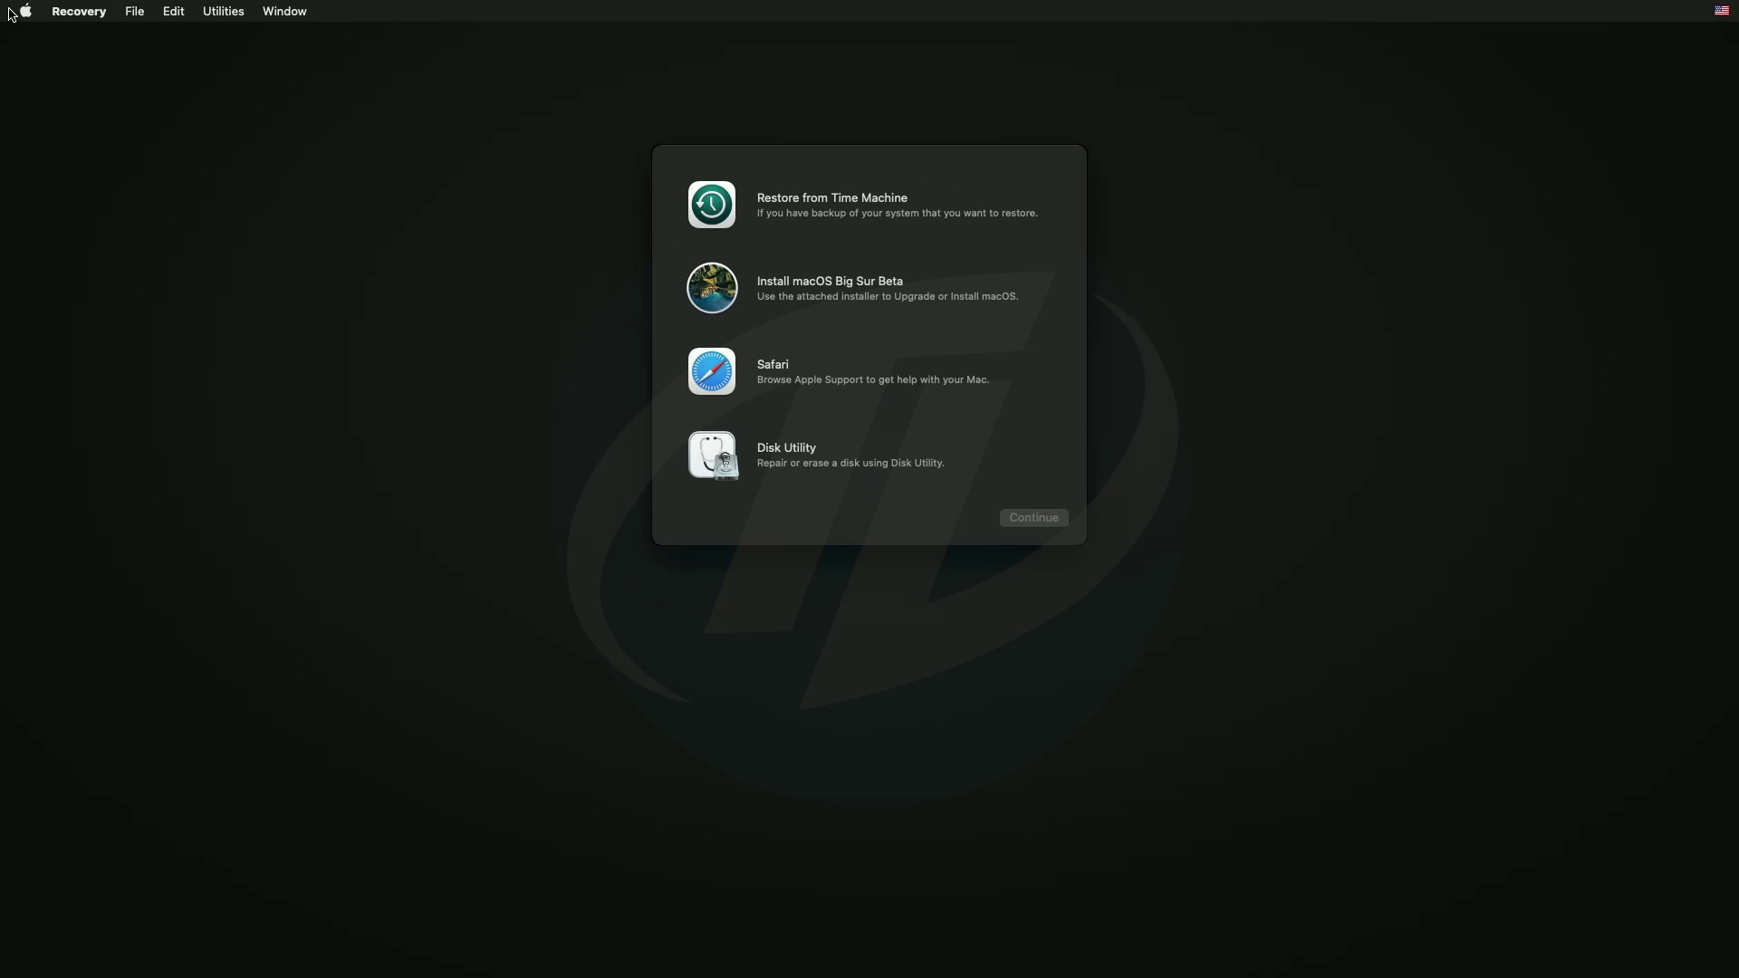
Erase the GIGABYTE internal disk as APFS, GUID, named Macintosh HD.
click(849, 463)
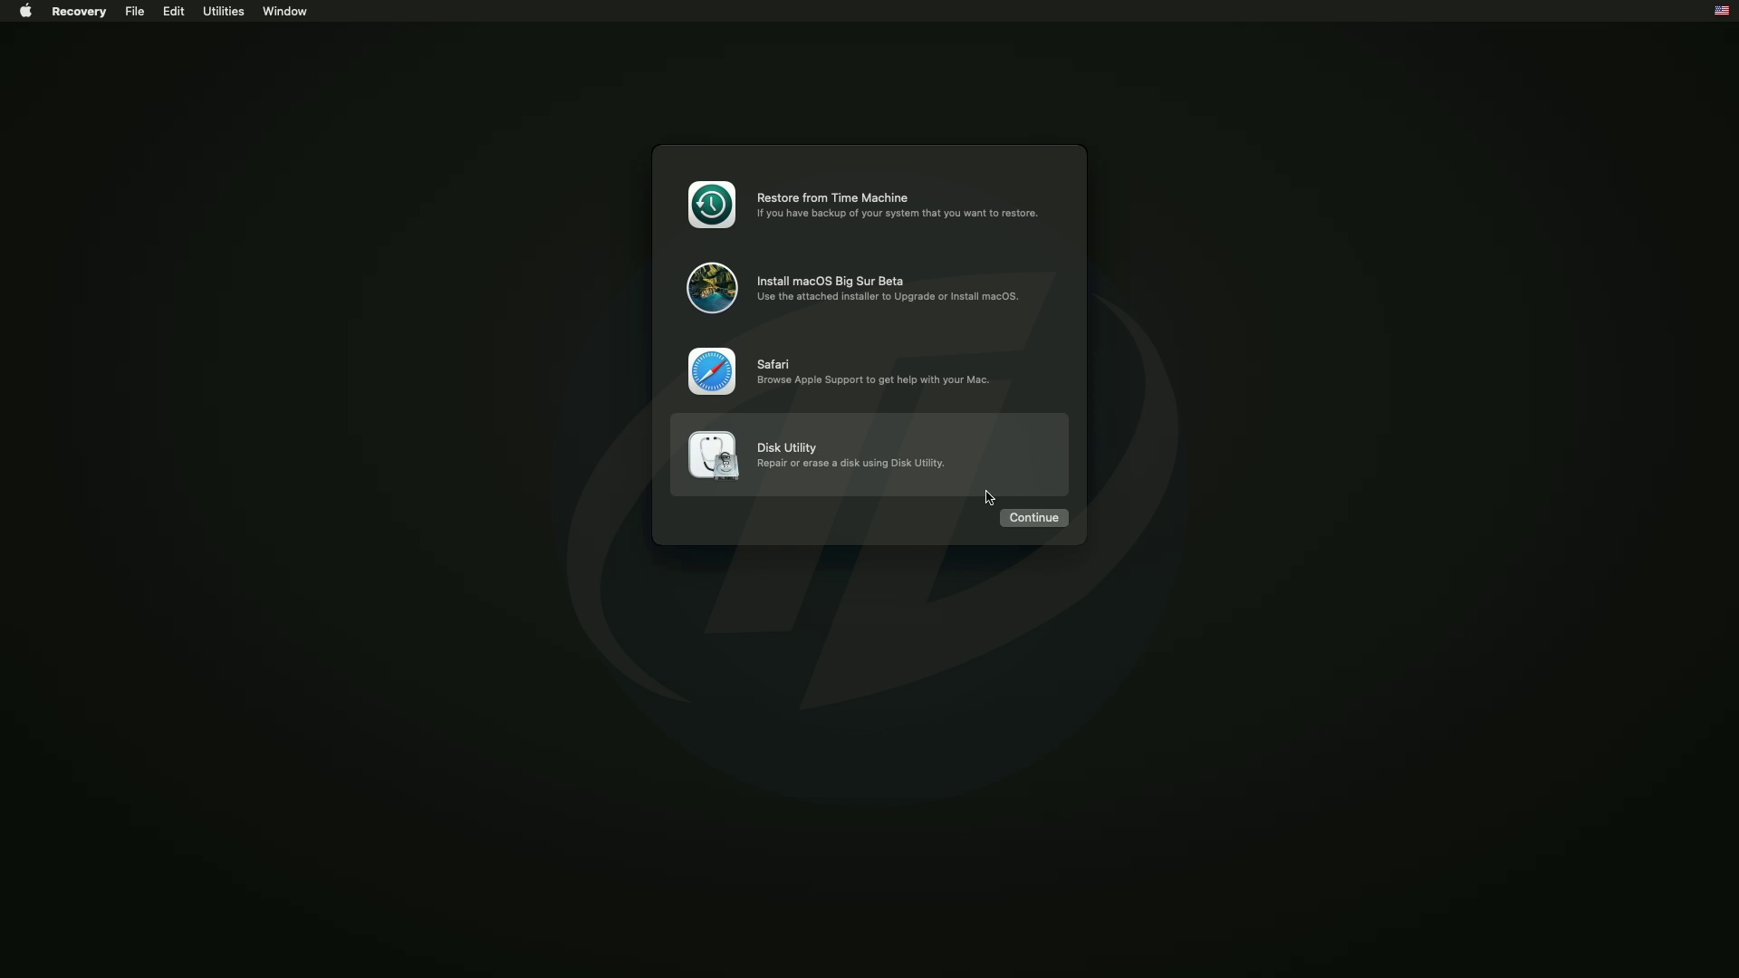
click(1011, 518)
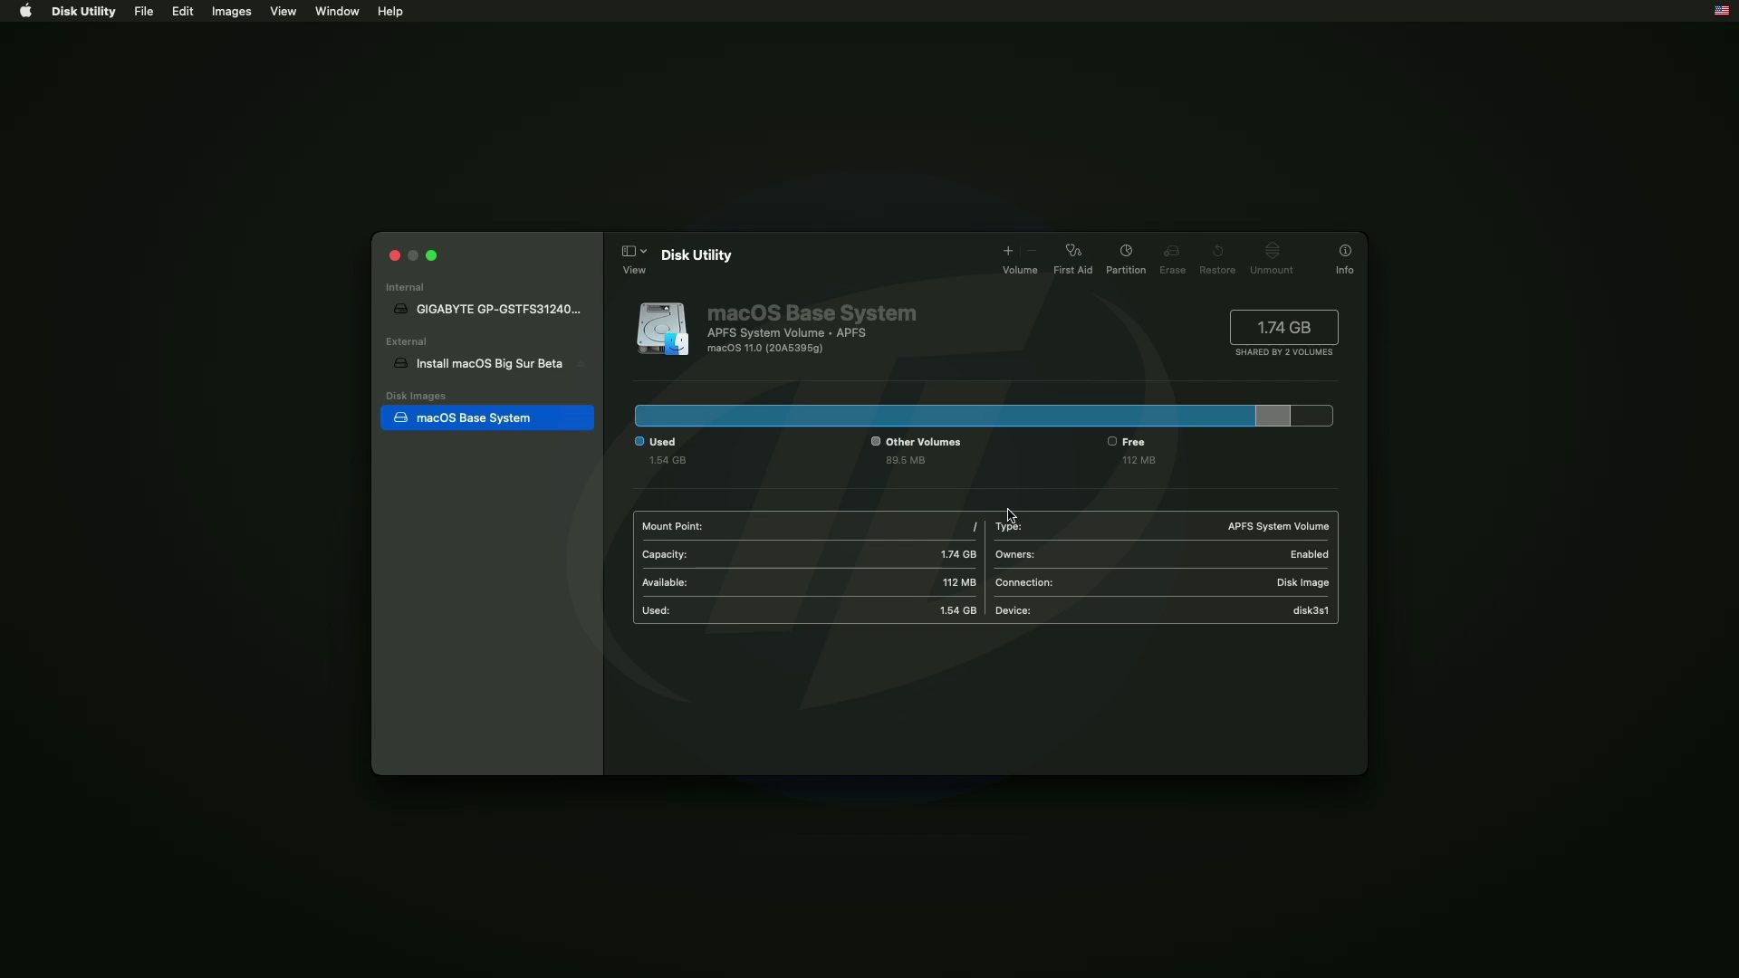
click(637, 254)
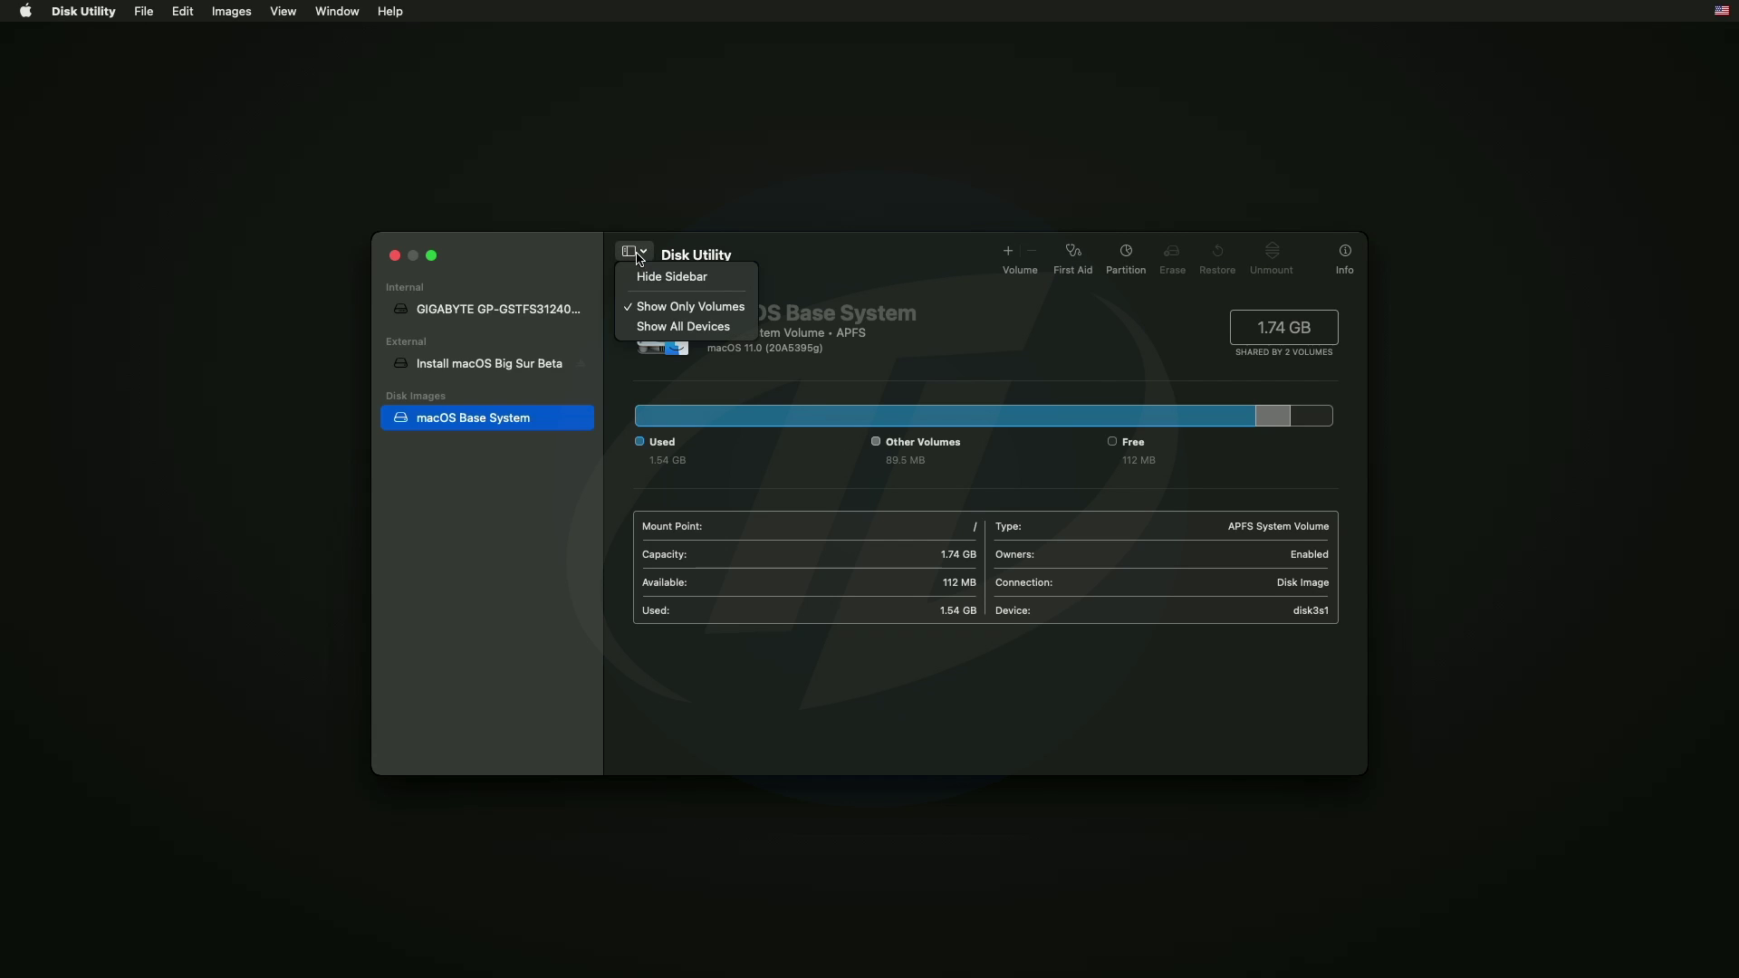
click(670, 326)
click(513, 312)
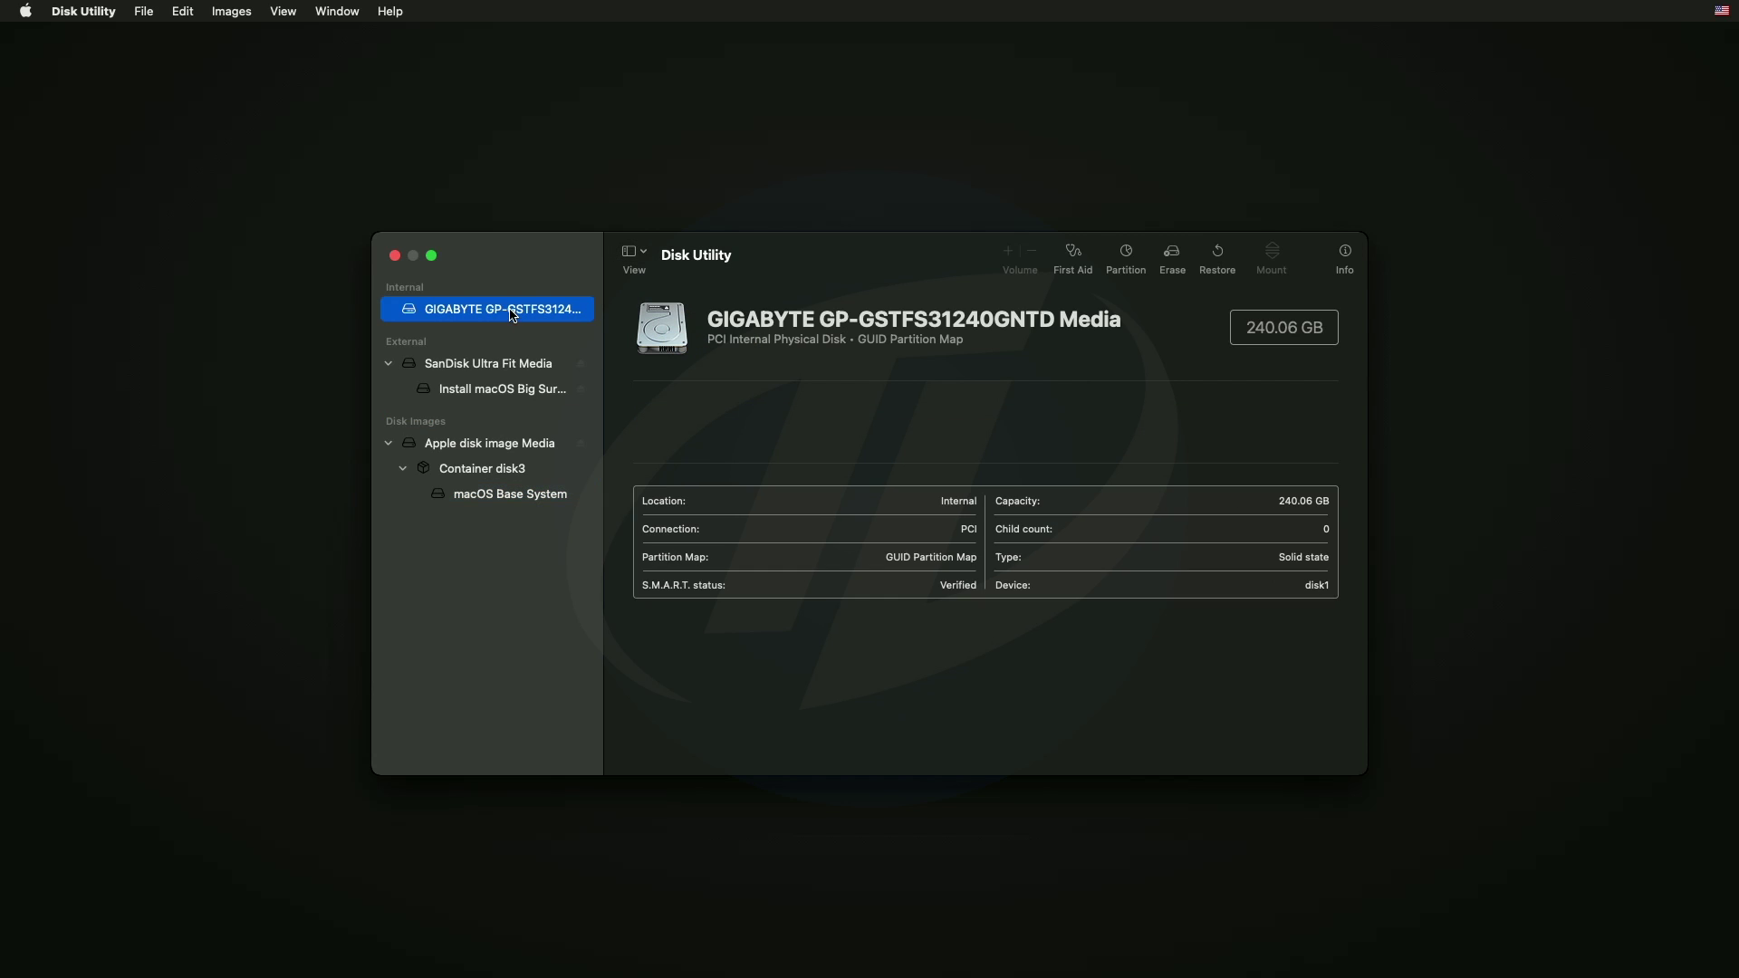
click(1172, 254)
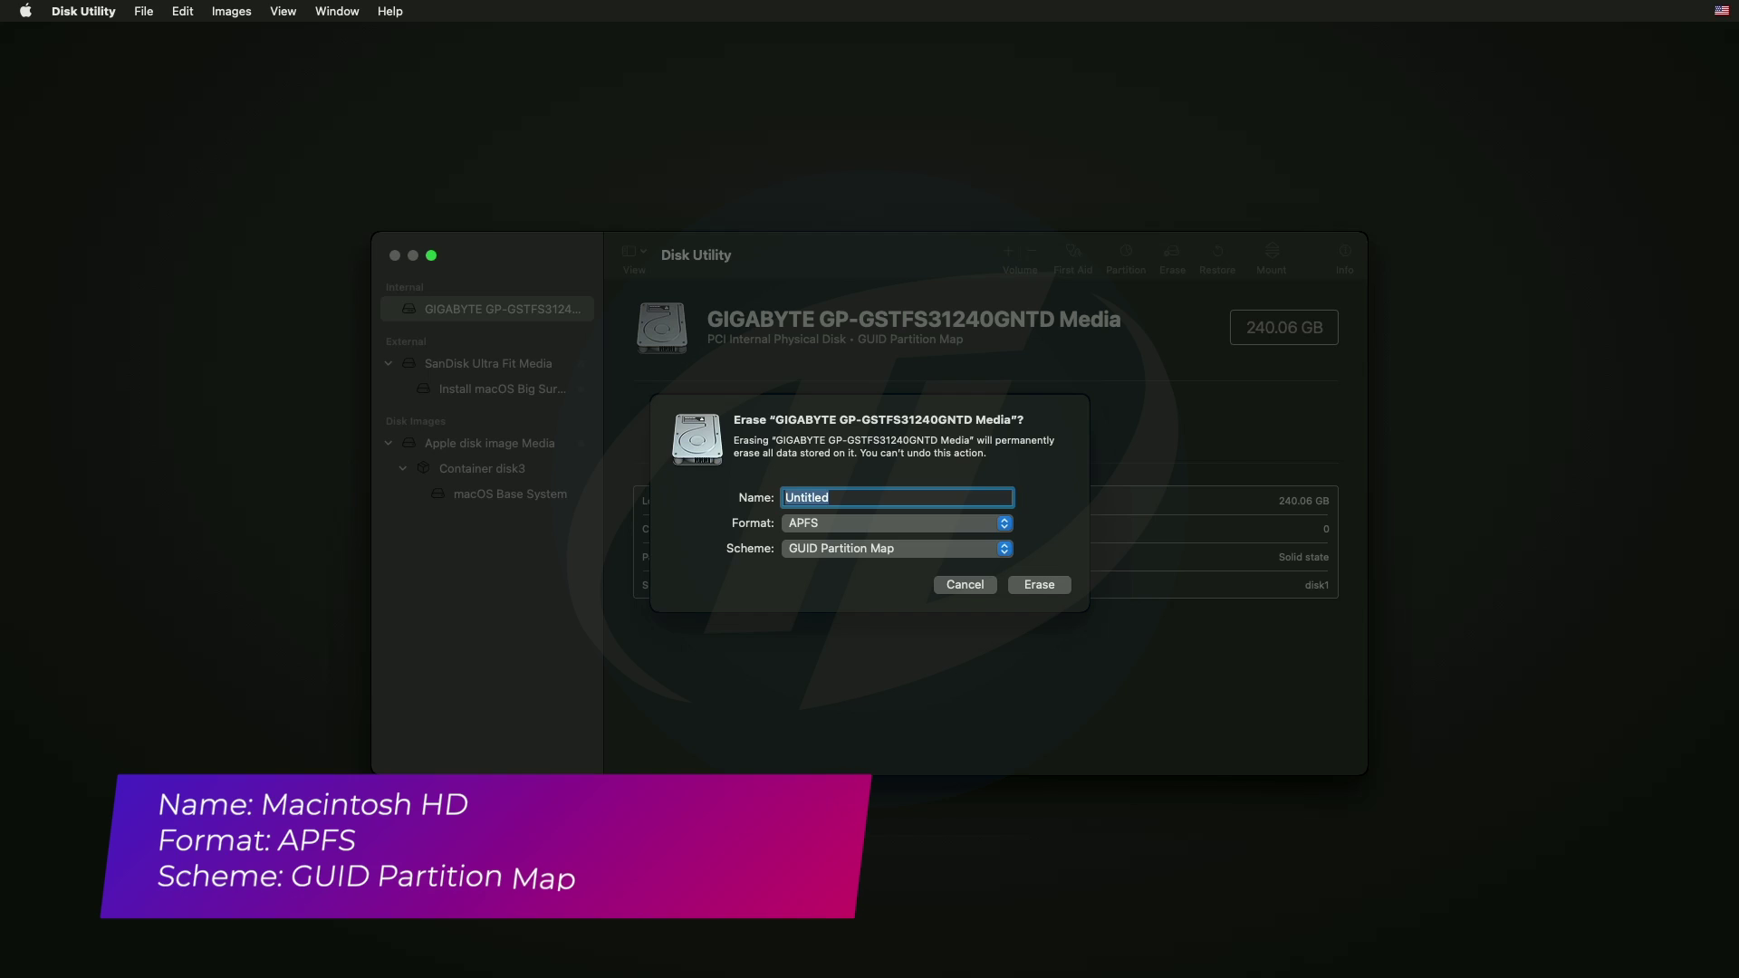
text(Macintosh HD)
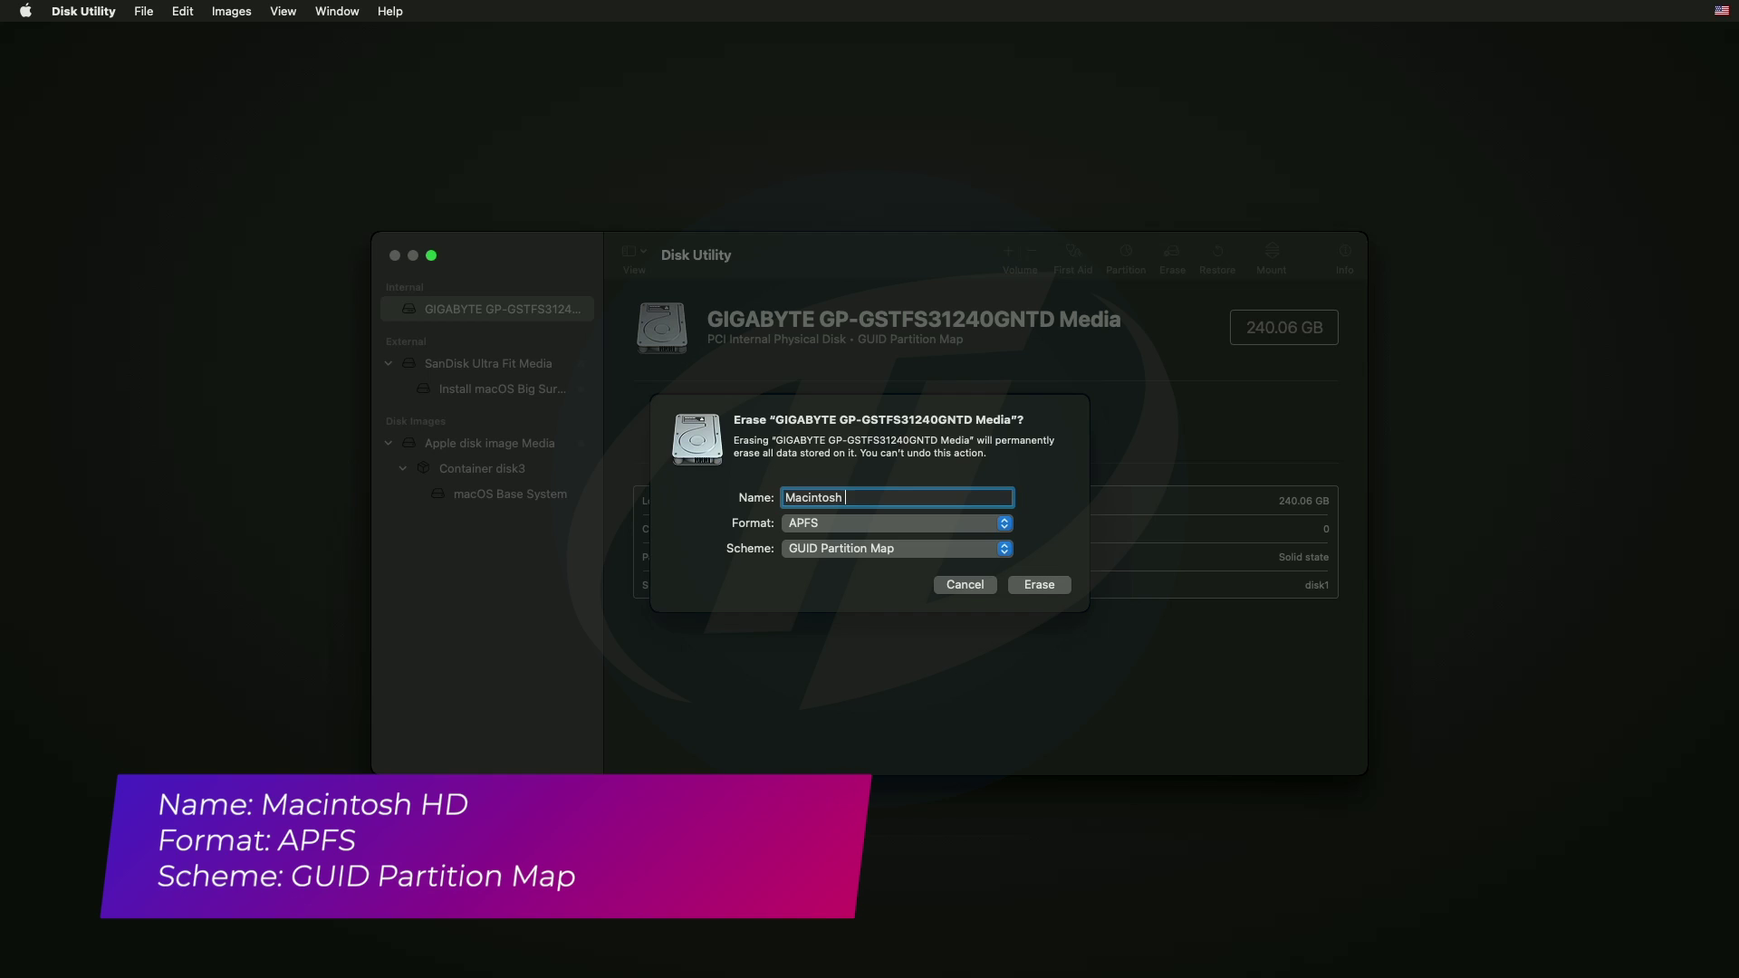
click(1039, 585)
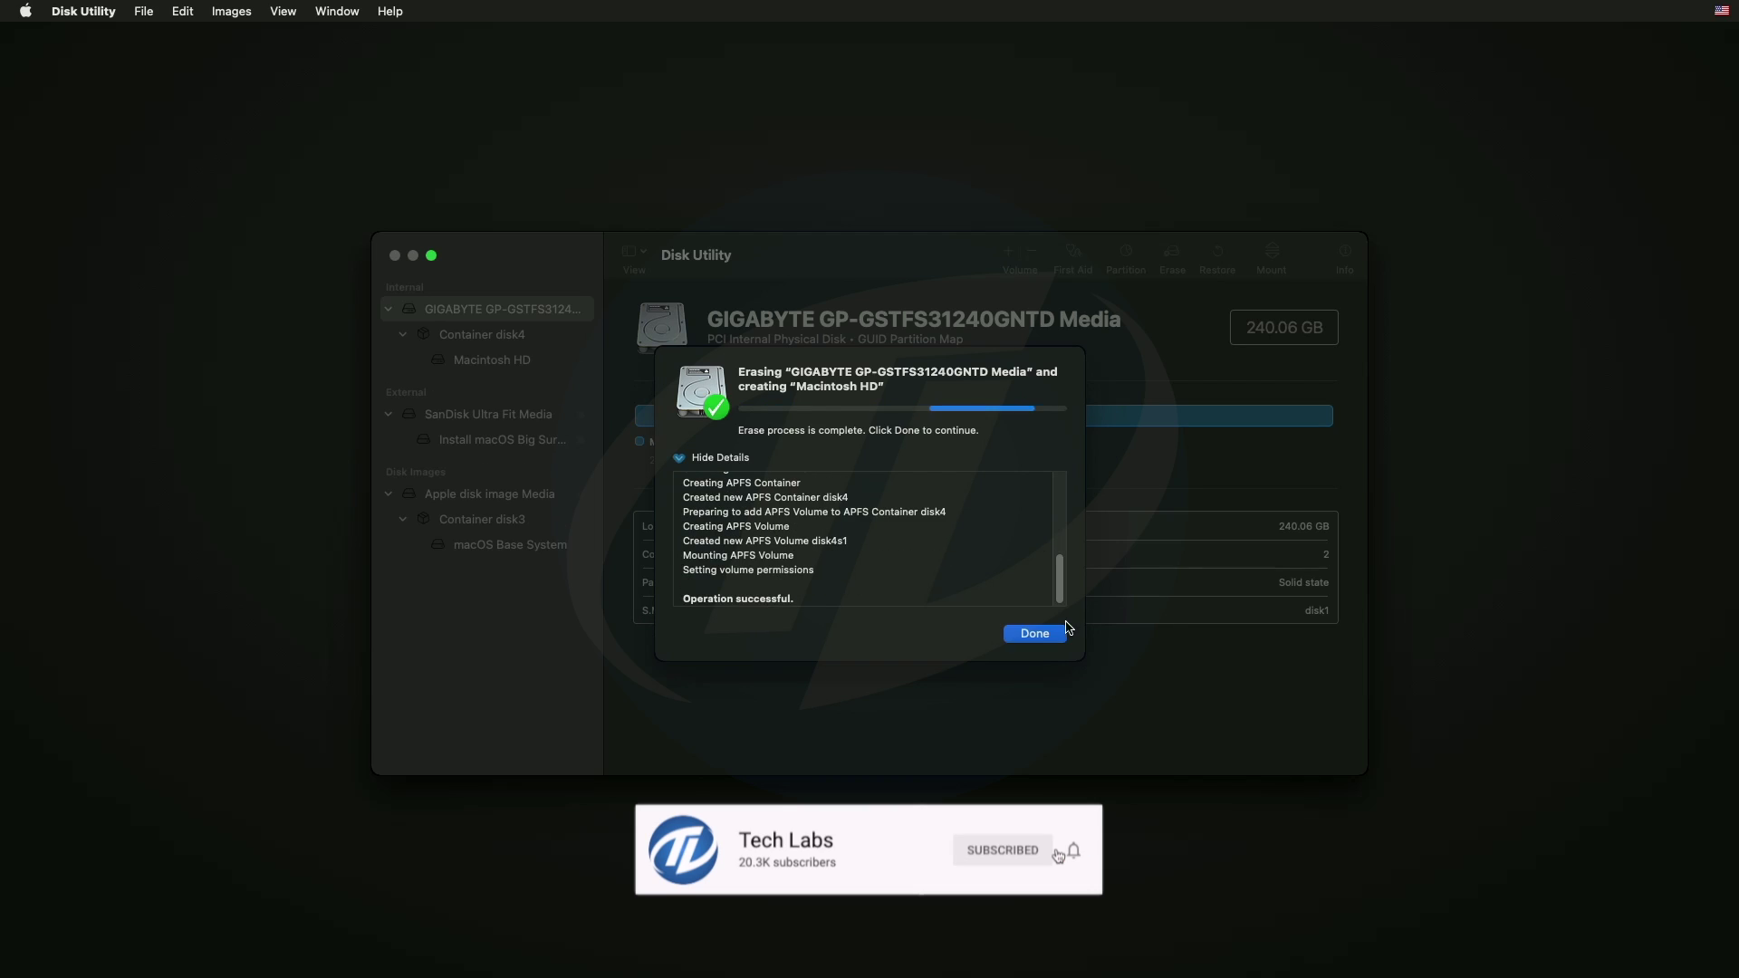
click(1035, 633)
Start Install macOS Big Sur Beta and accept the software licence.
click(395, 255)
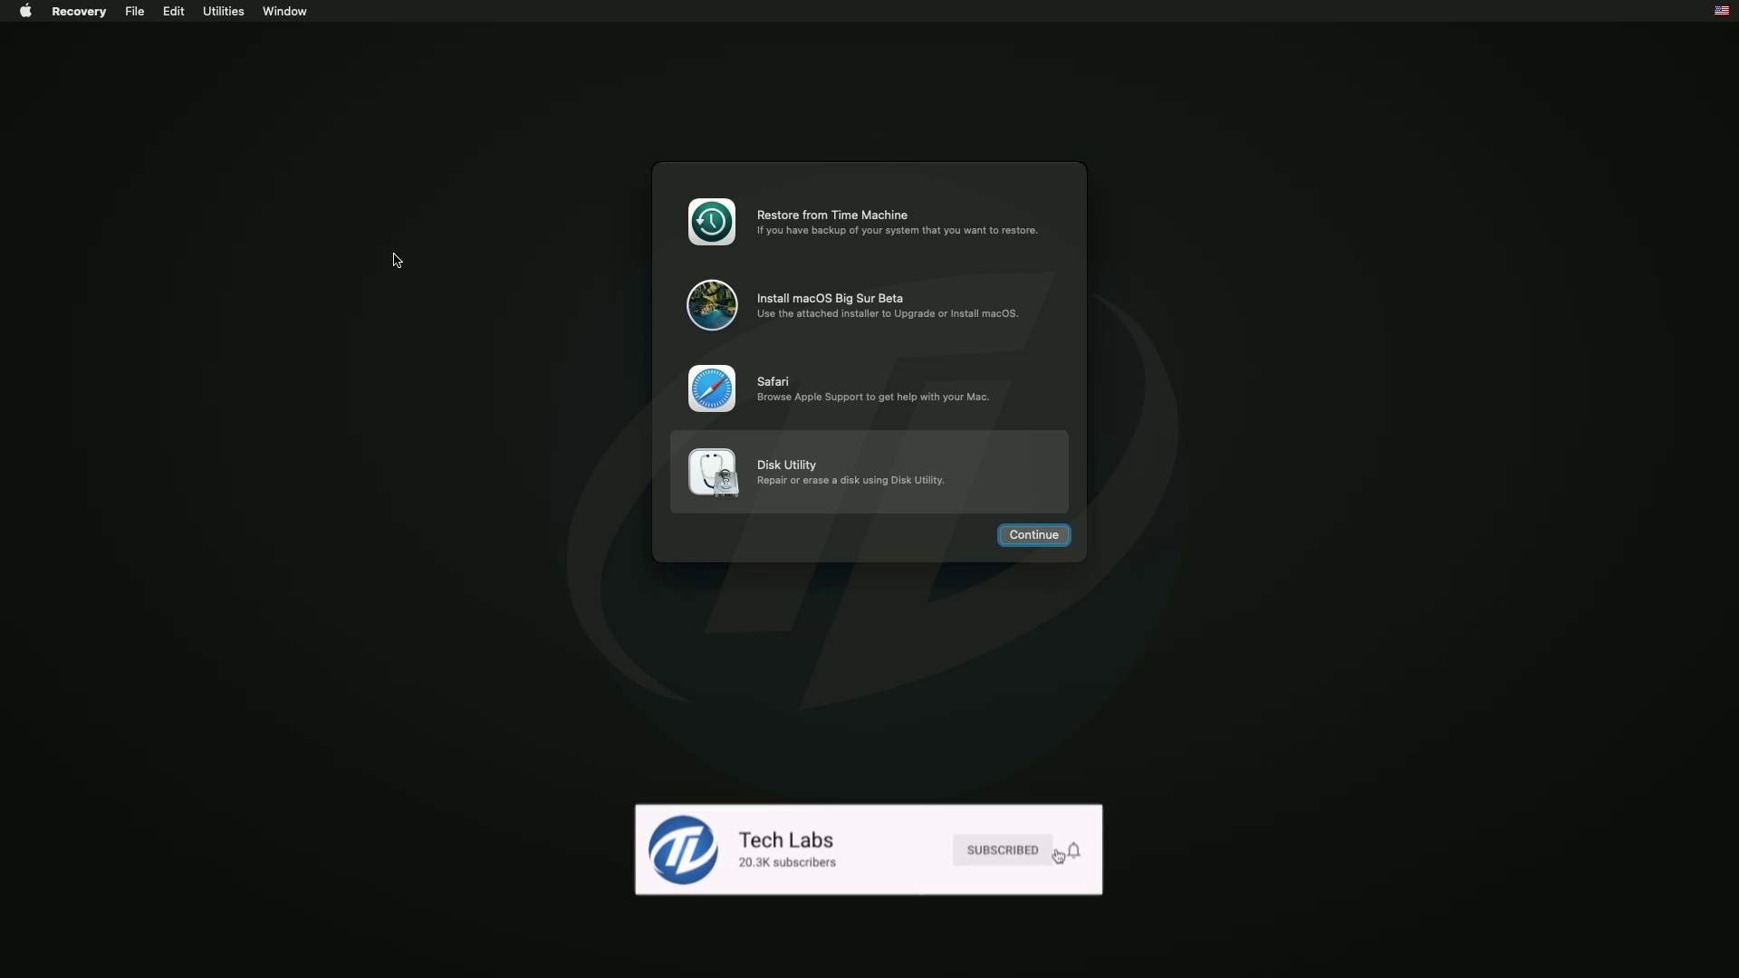
click(802, 307)
click(1026, 534)
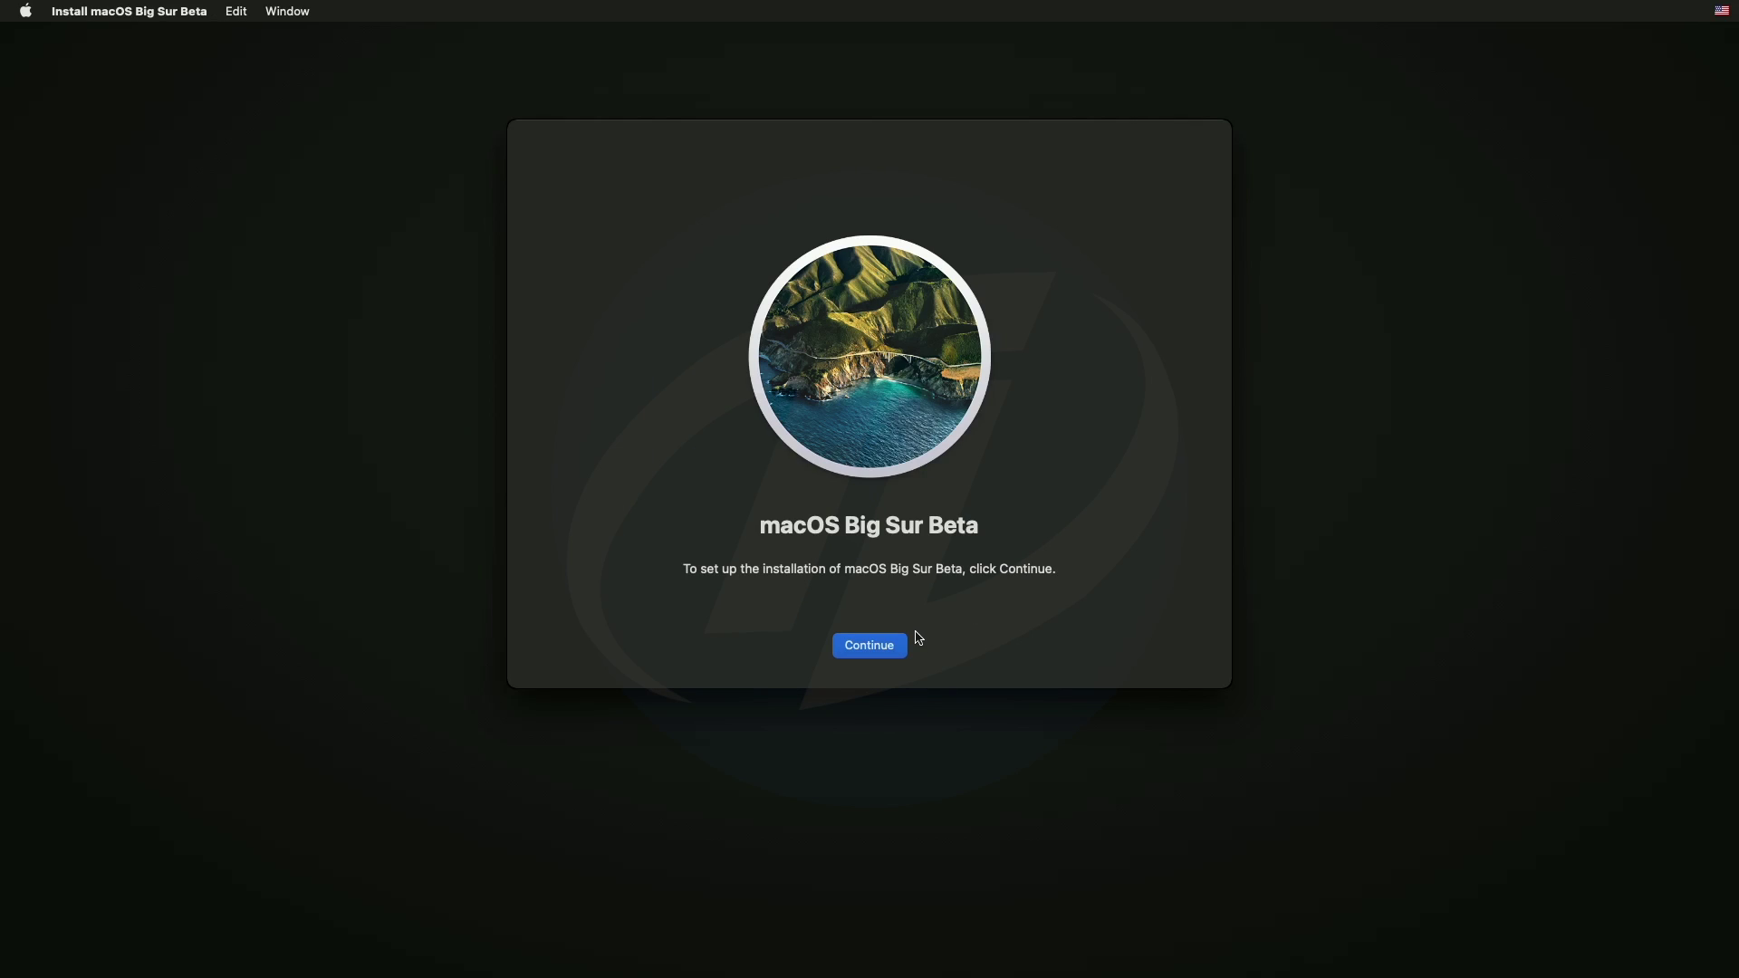
click(903, 645)
click(908, 645)
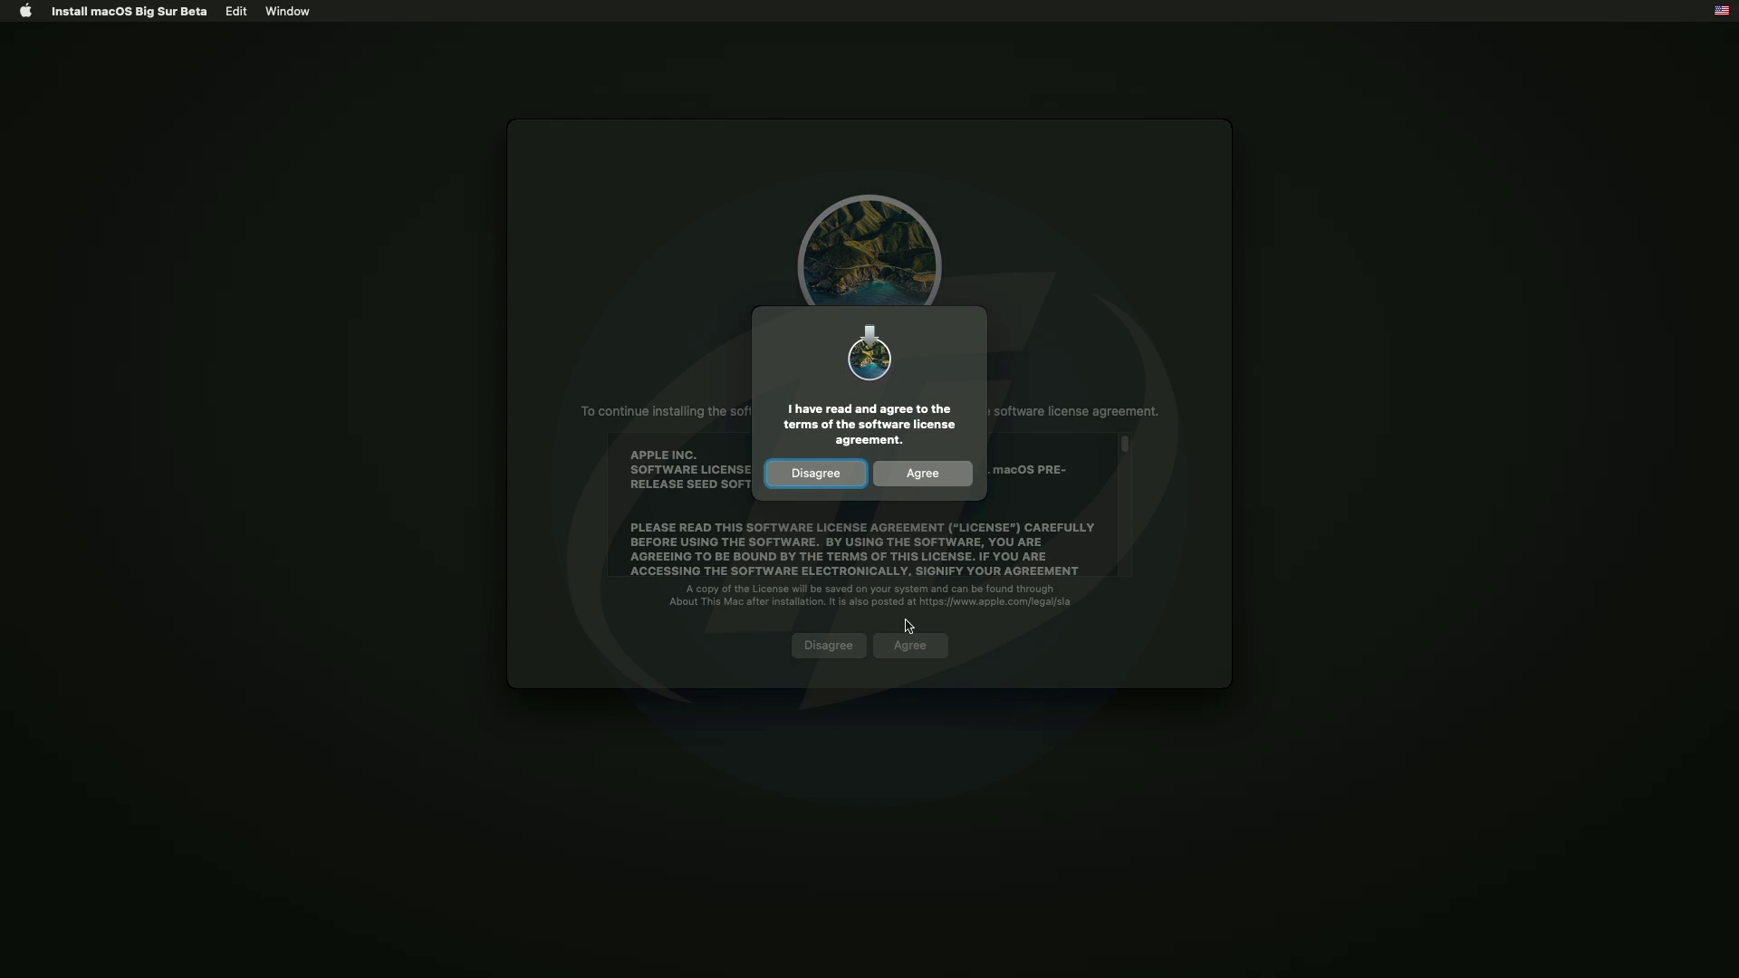
Confirm the licence and install Big Sur onto Macintosh HD.
click(913, 475)
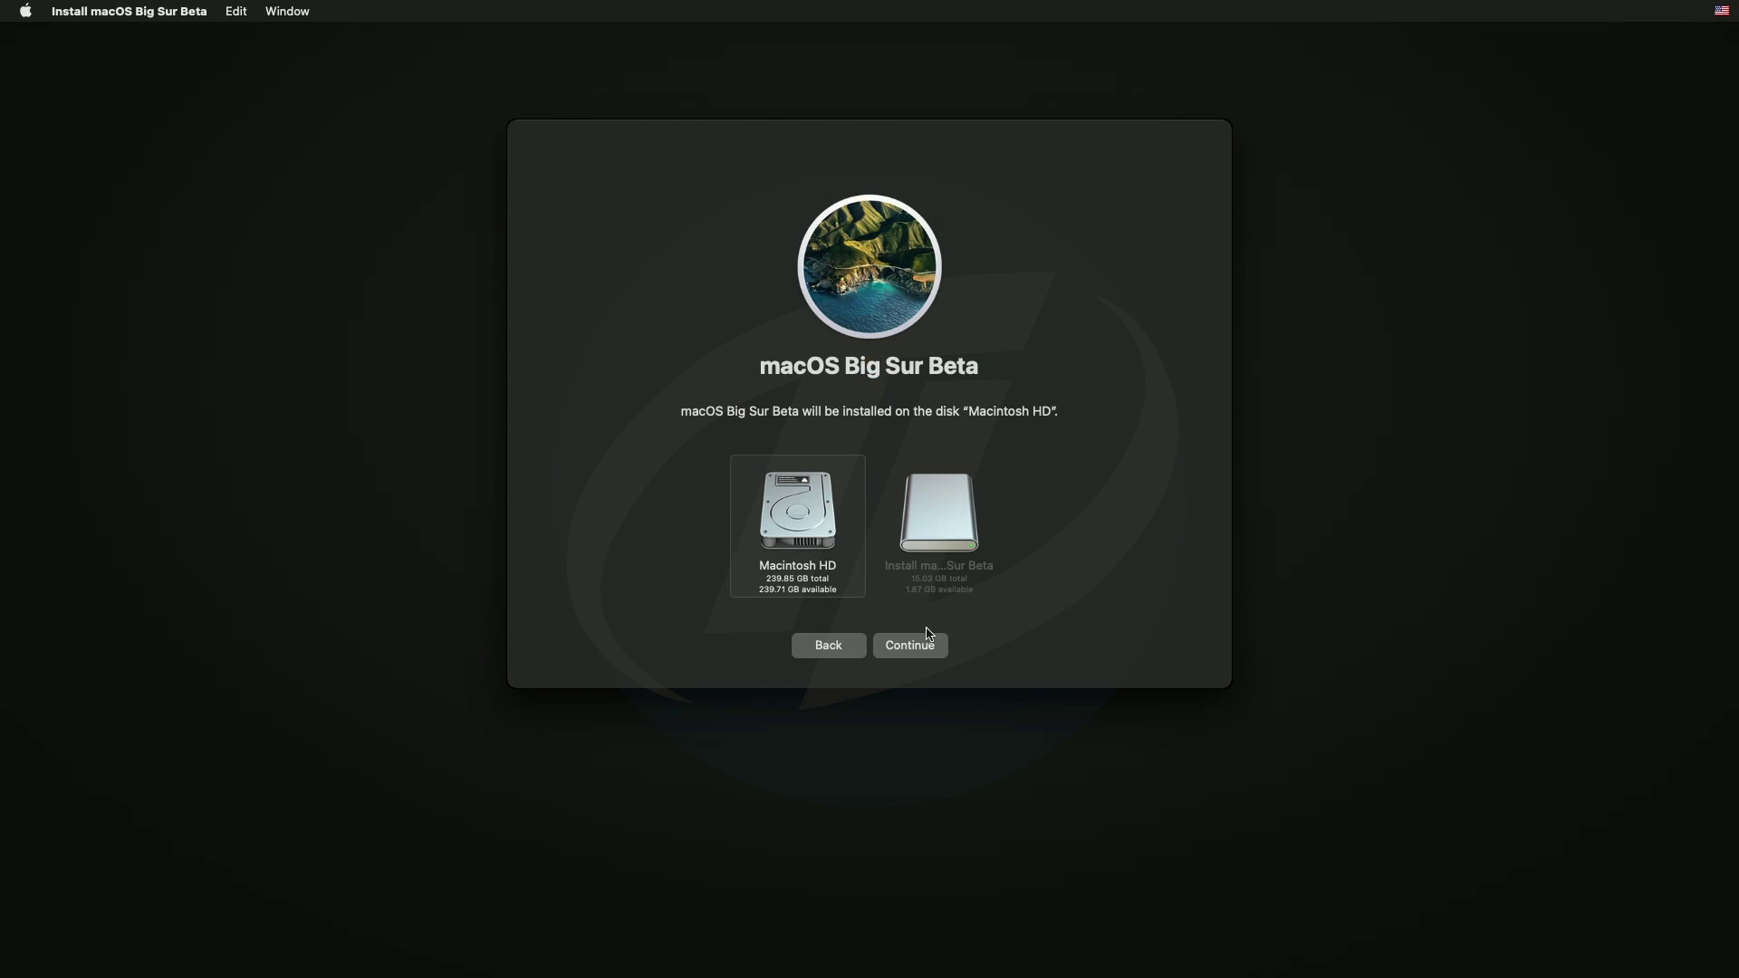
click(926, 650)
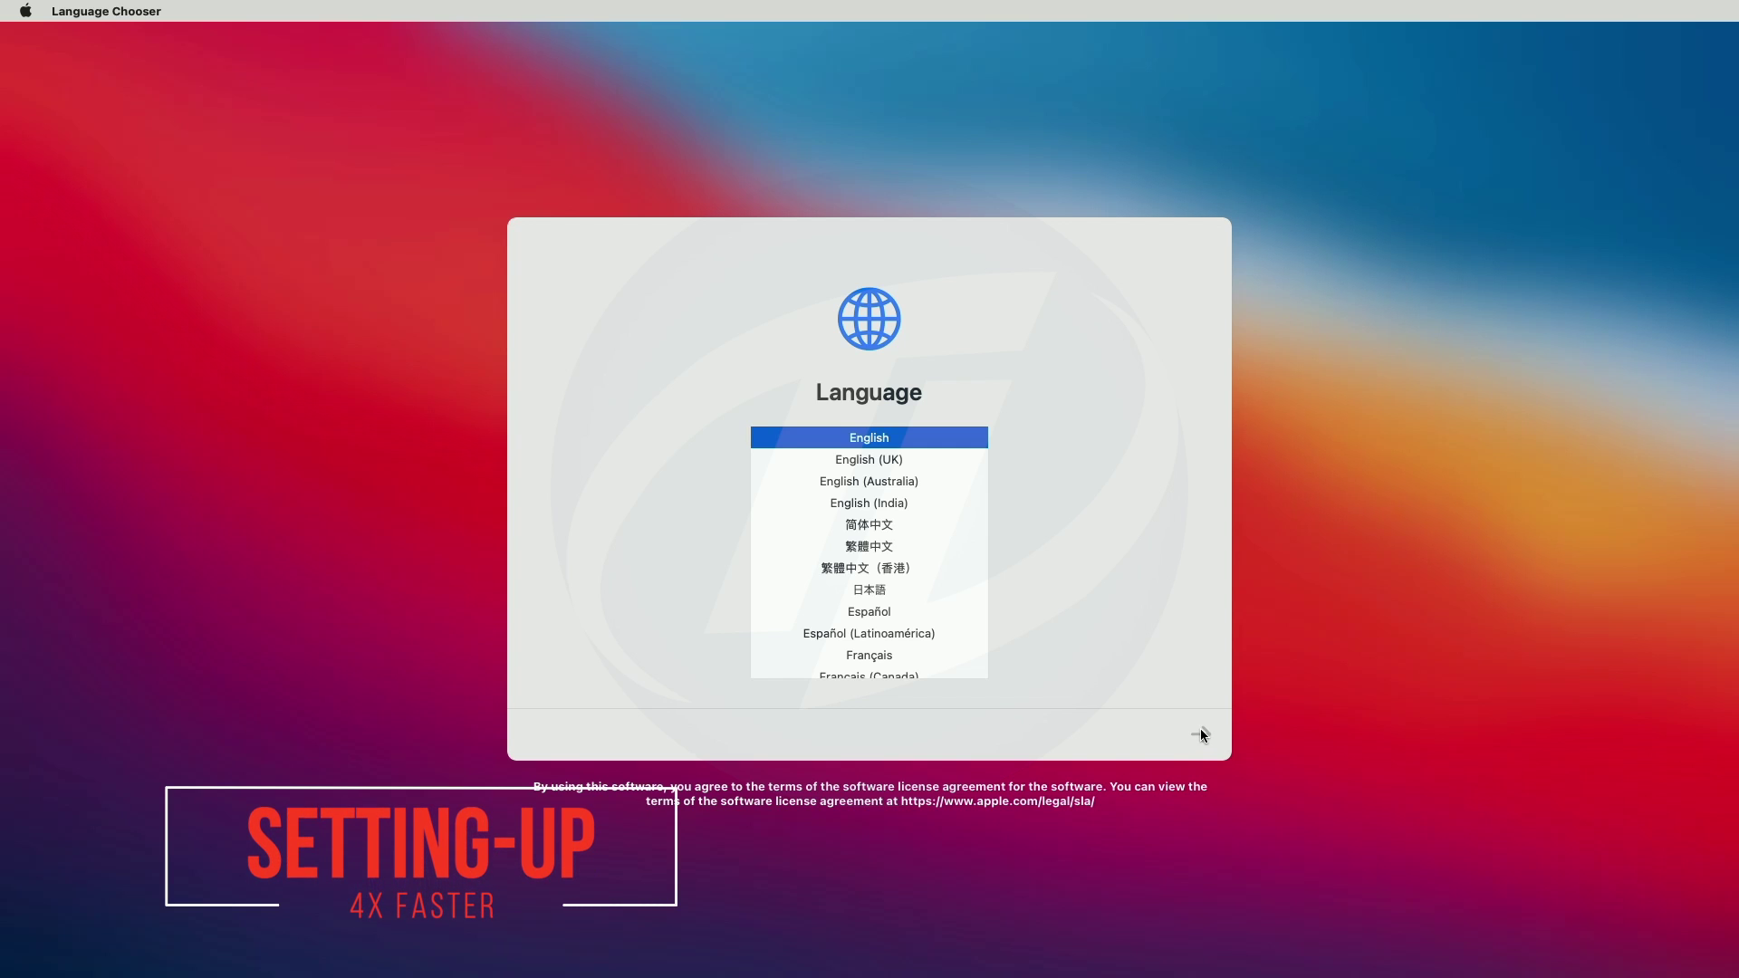
Choose English and United States, skipping accessibility and data migration.
click(1201, 730)
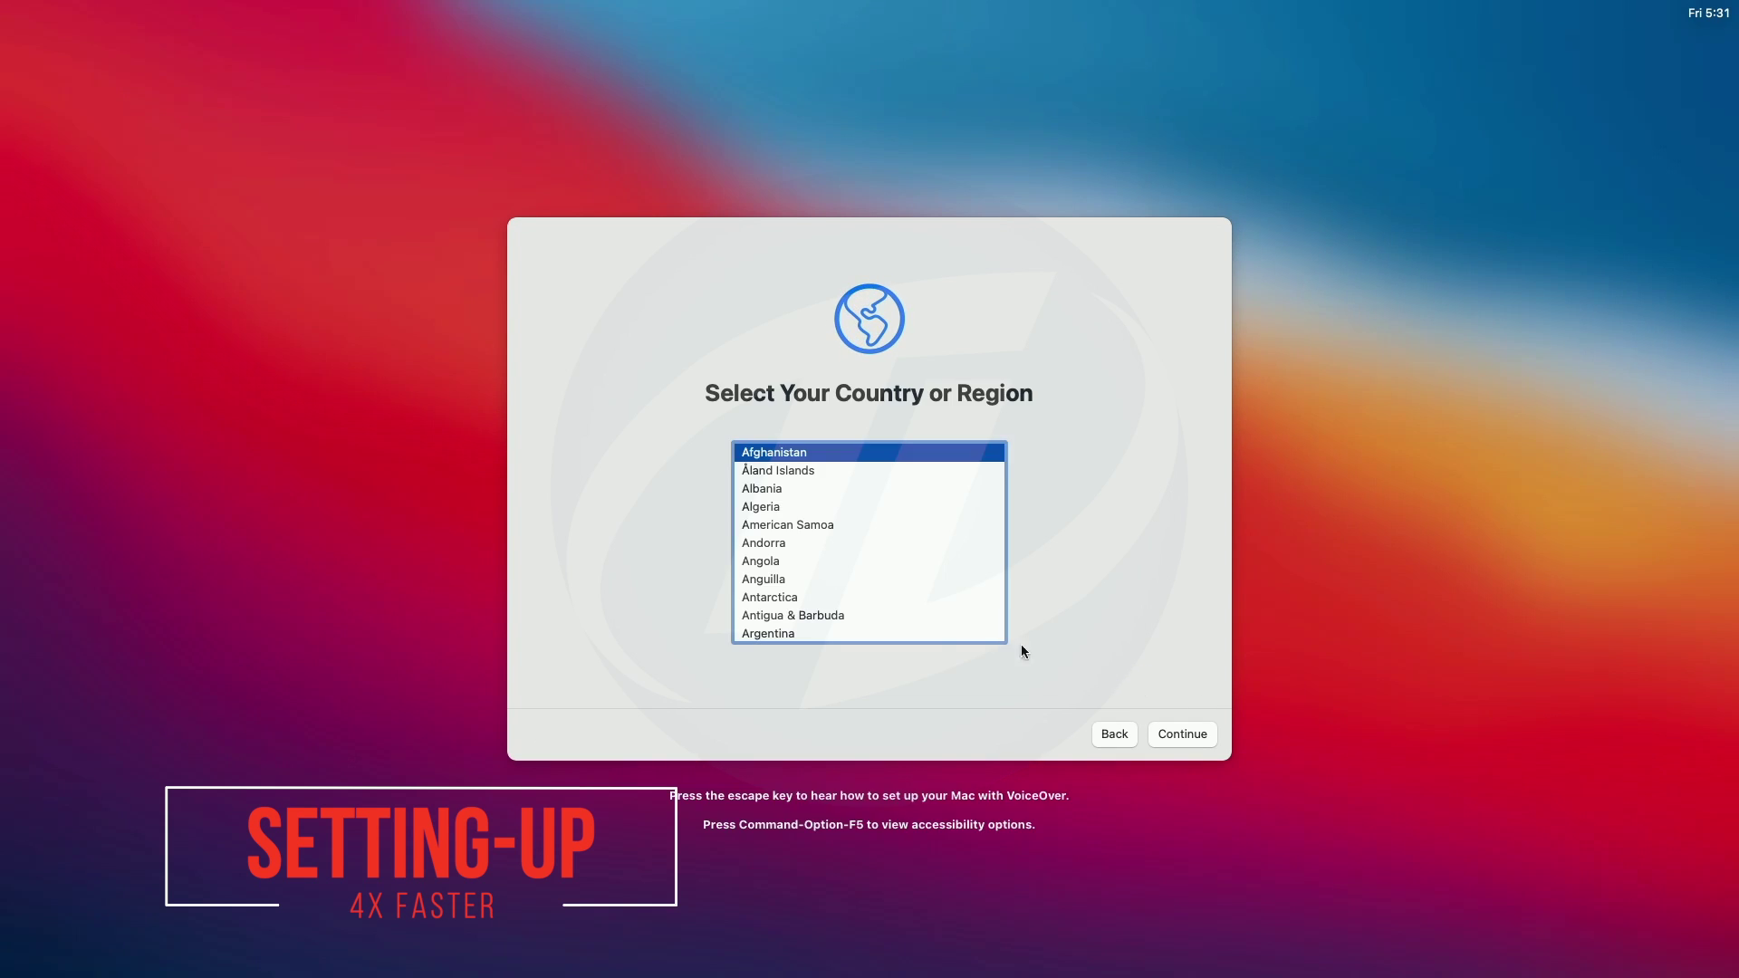
key(u)
click(835, 600)
click(1164, 732)
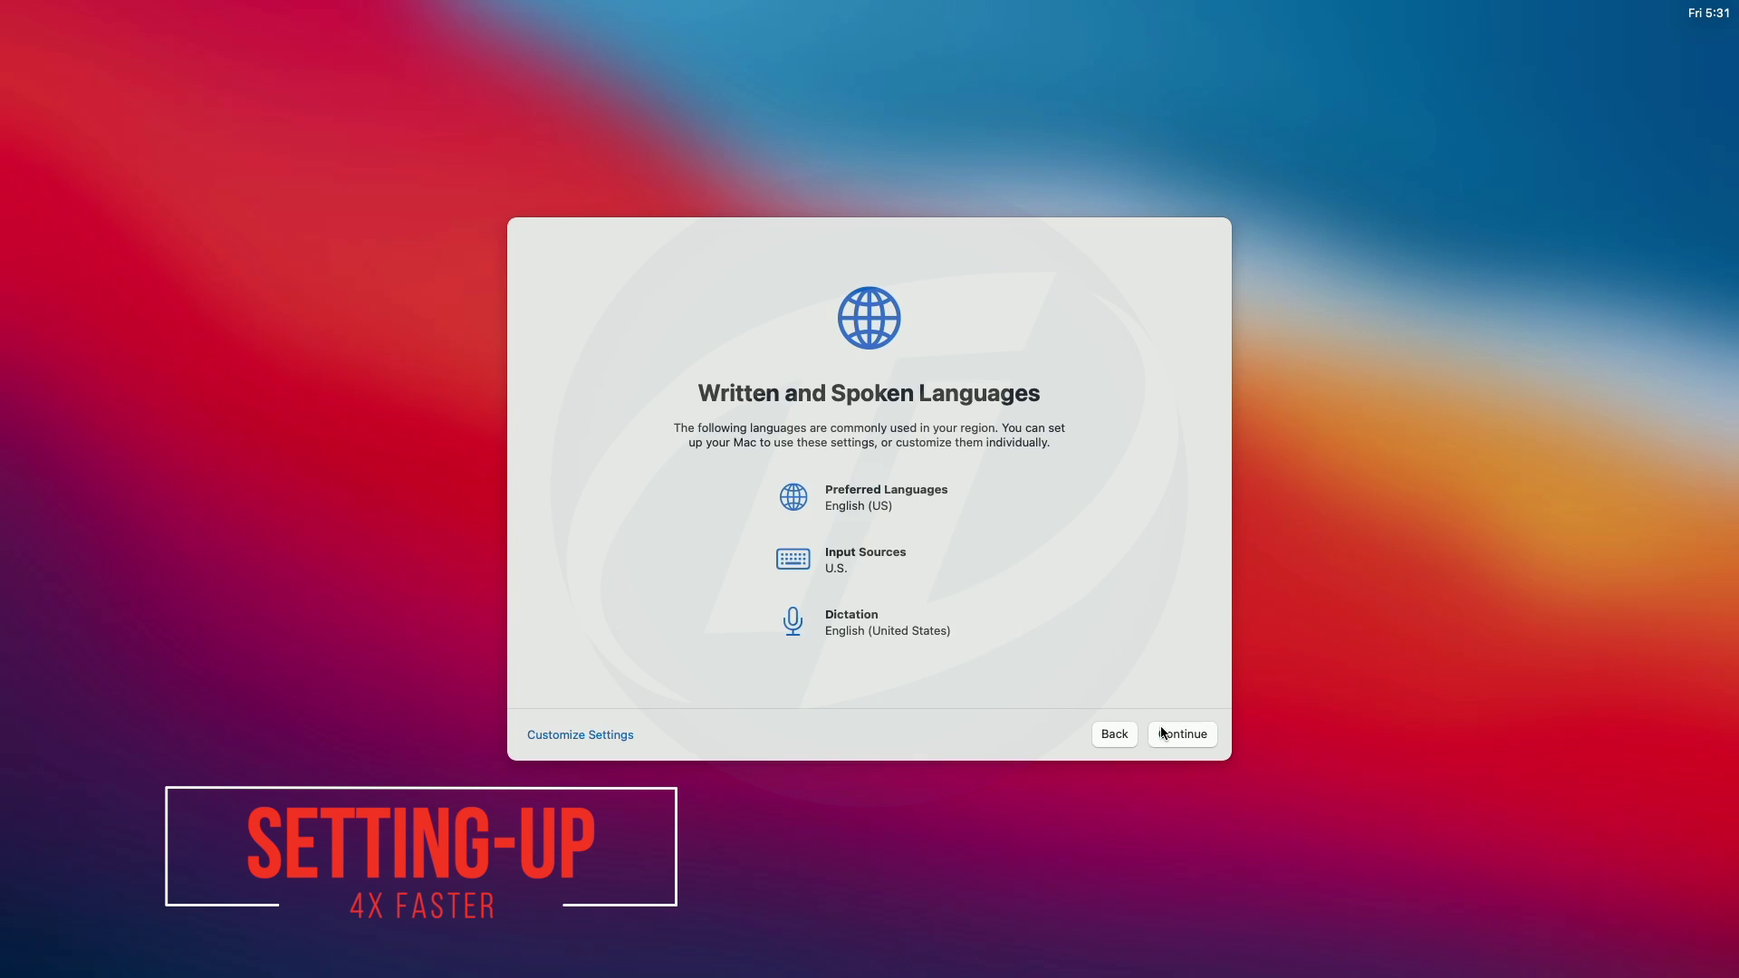
click(1163, 732)
click(1173, 734)
click(548, 734)
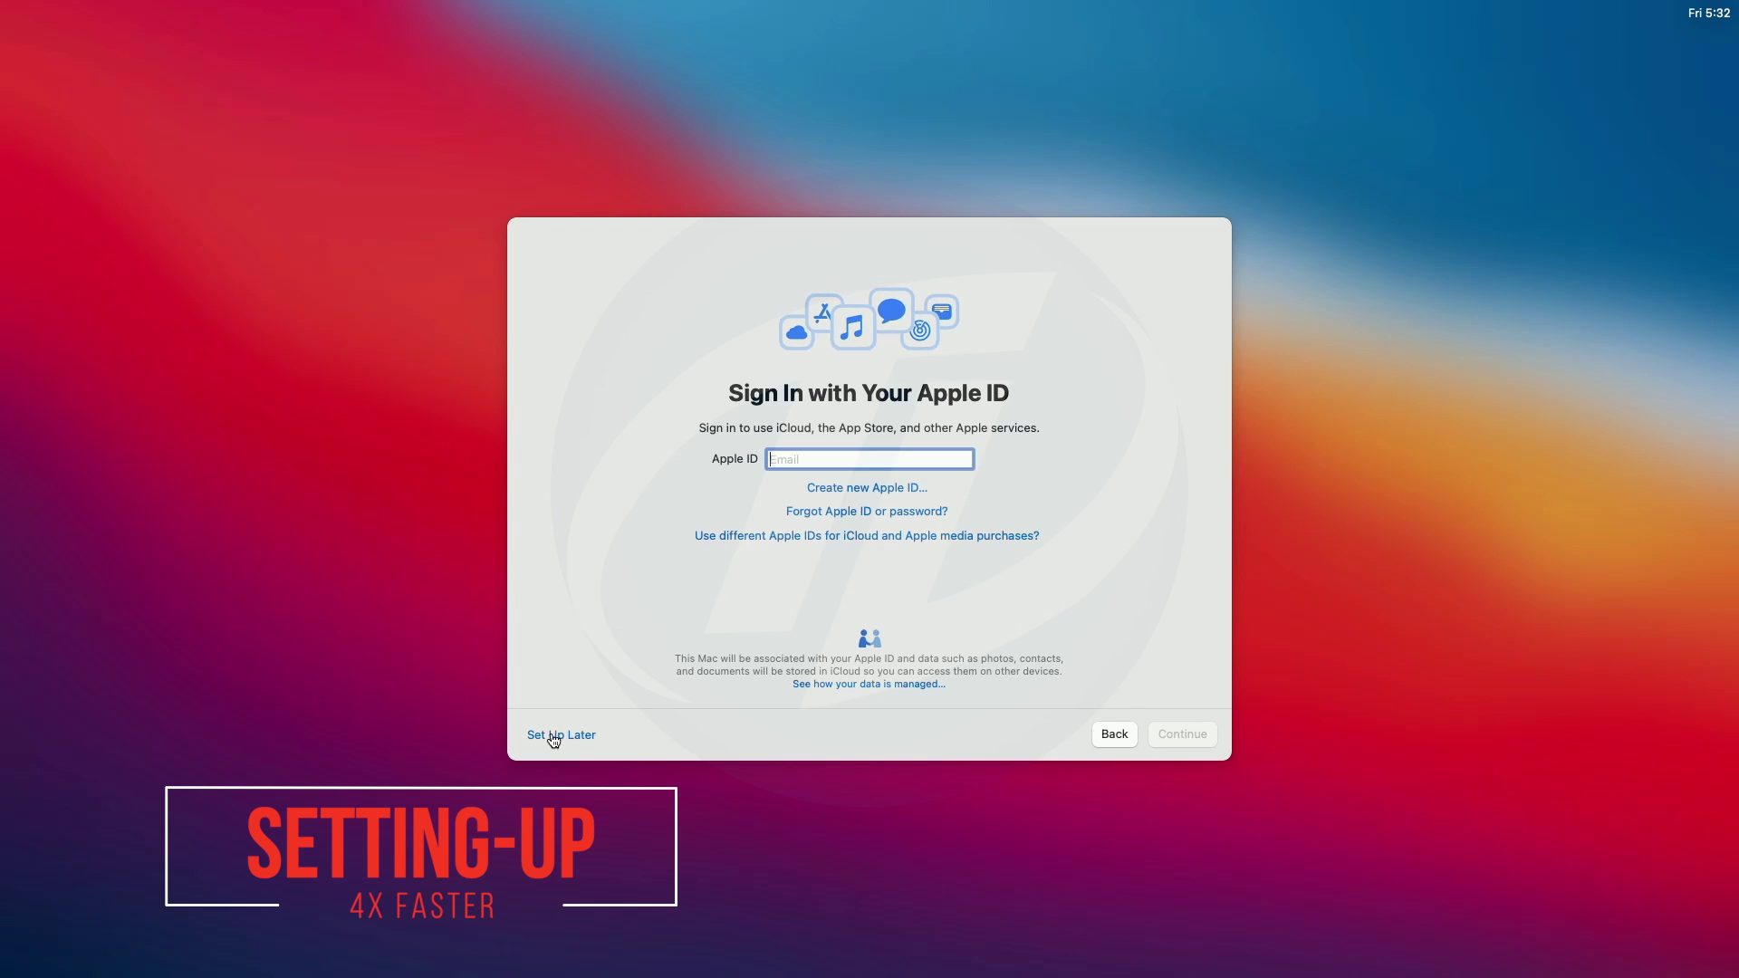
Set up Apple ID later and agree to the terms and conditions.
click(554, 737)
click(942, 573)
click(1182, 734)
click(939, 558)
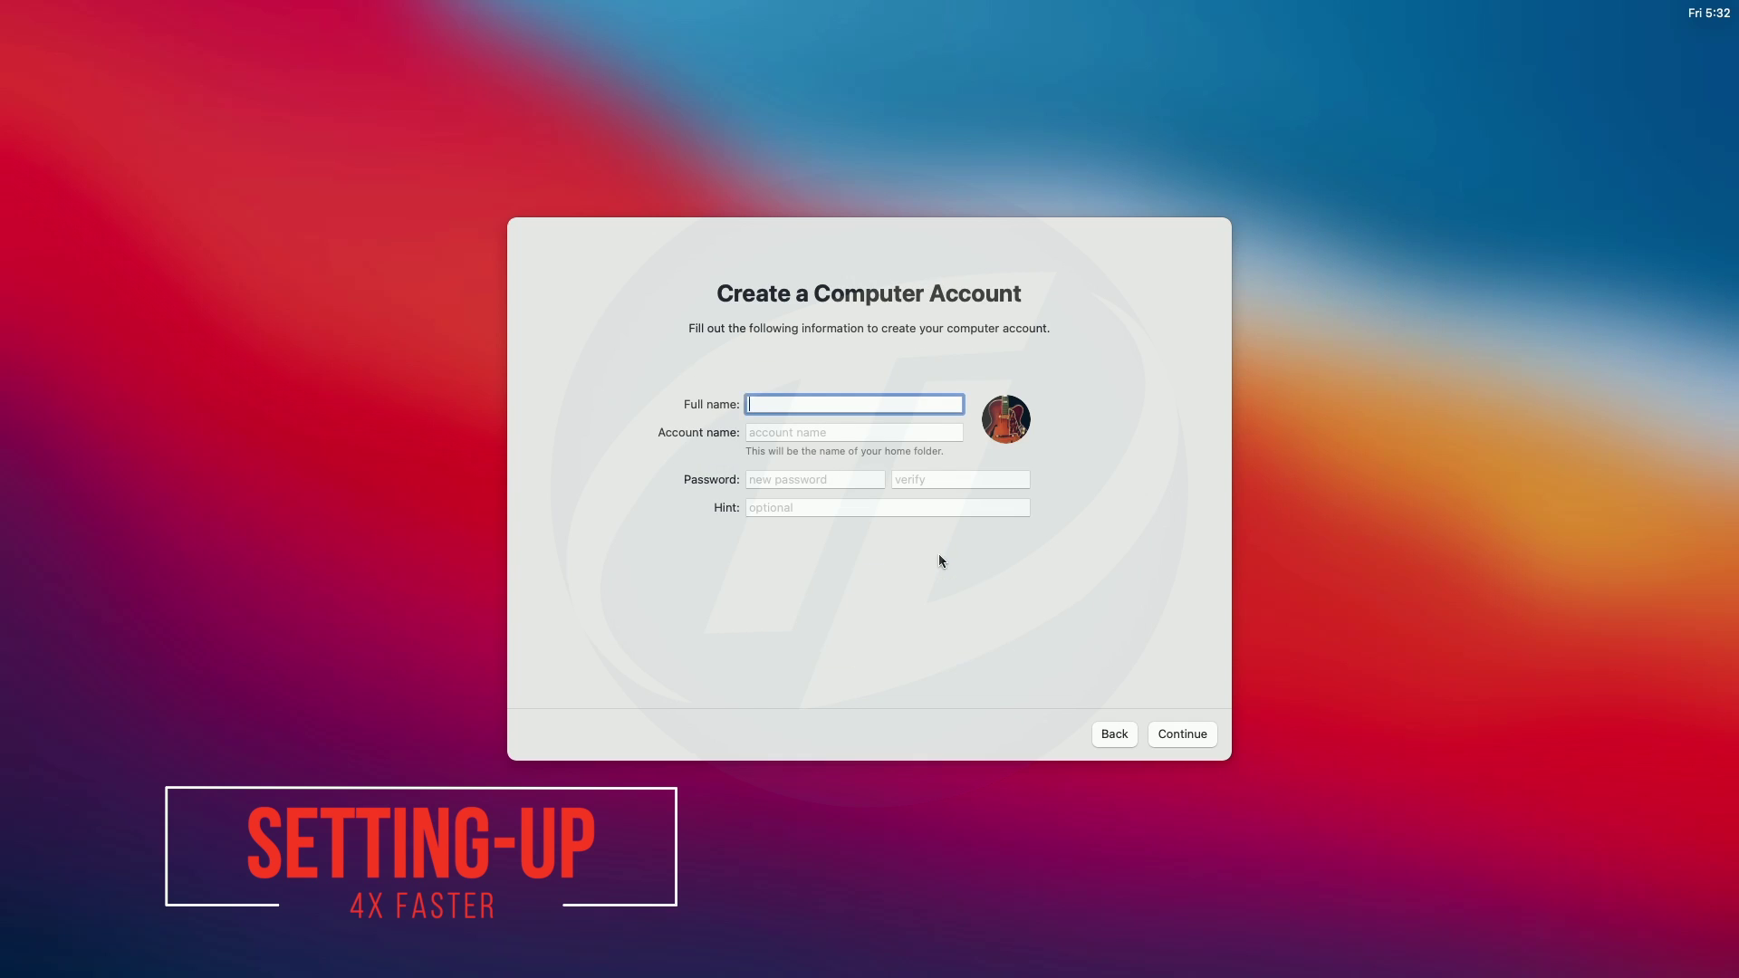
Create the local account with its full name, a password and the rose picture.
text(Tech Labs)
key(Tab)
key(Tab)
text(1234)
key(Tab)
text(1234)
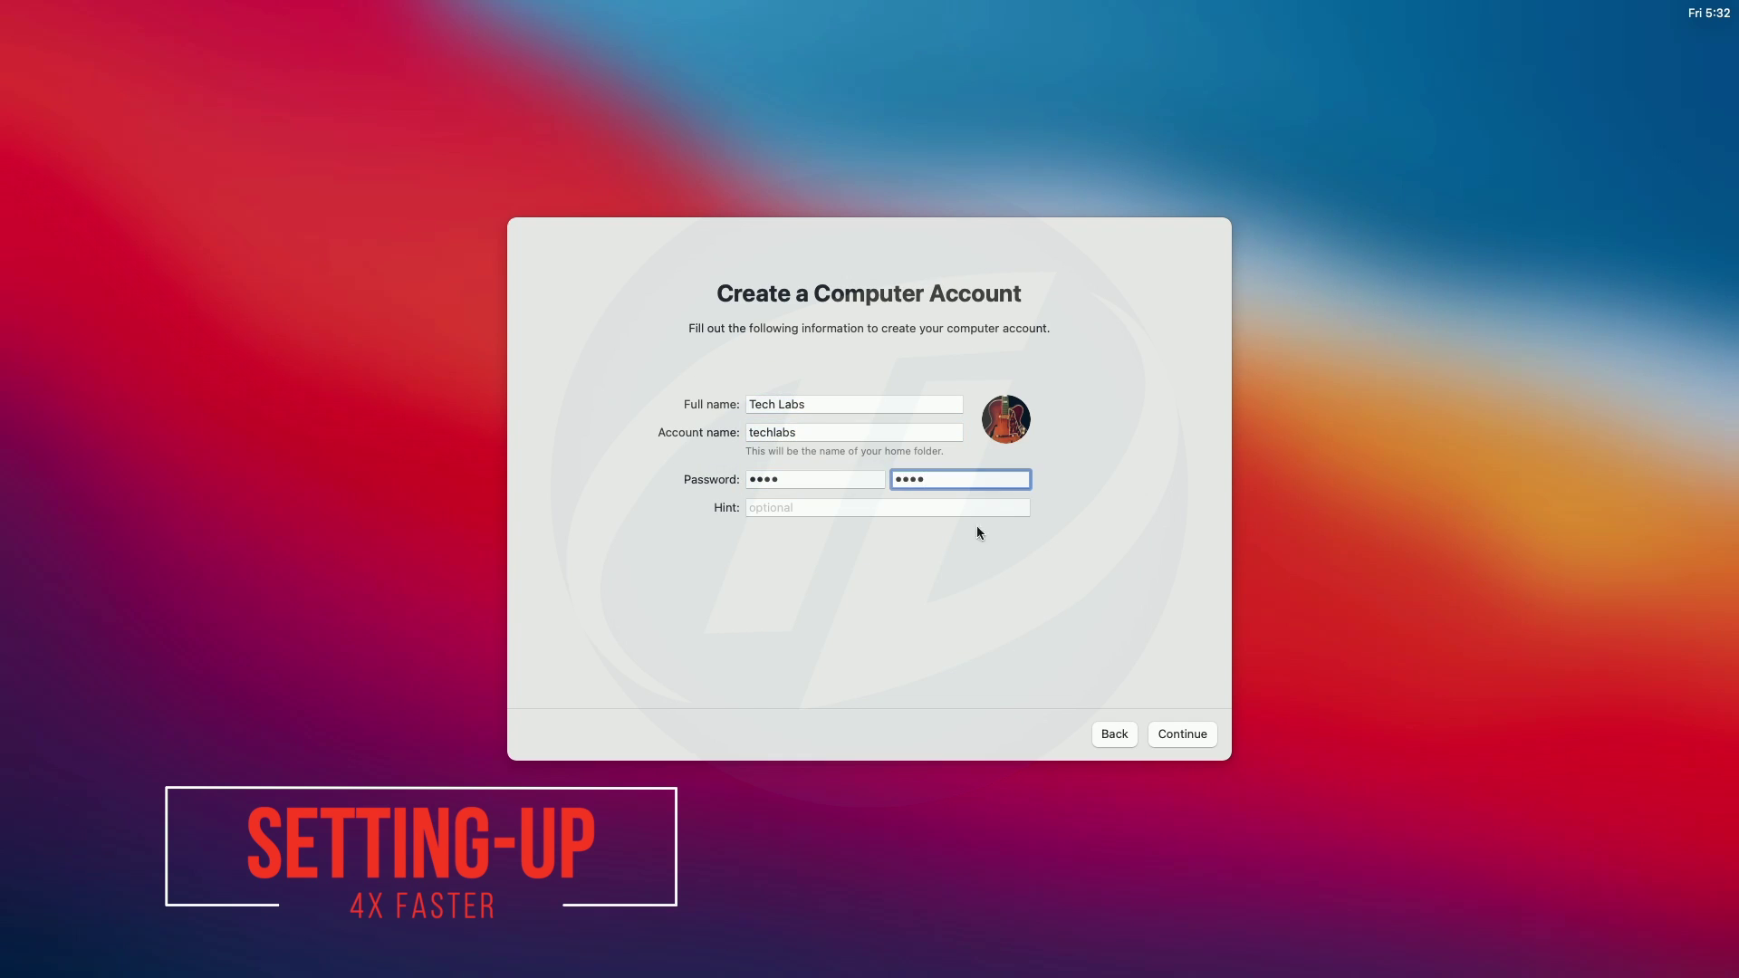
click(1006, 419)
click(1122, 672)
click(1170, 732)
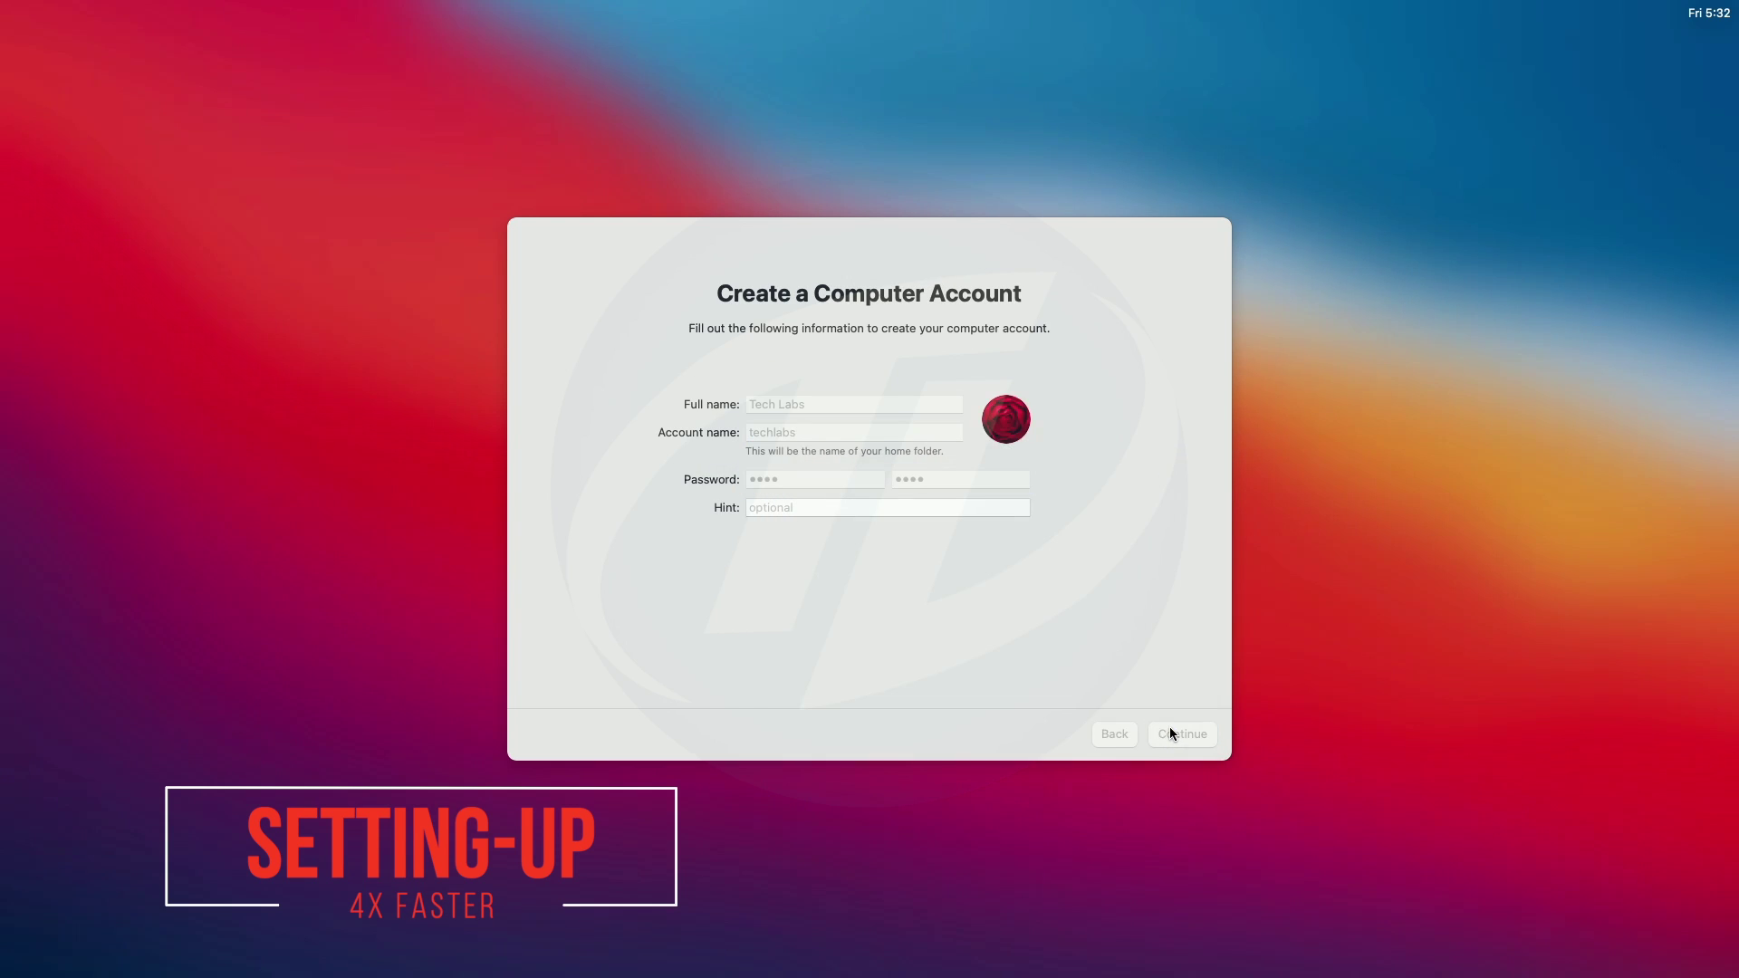
Accept express setup, skip Analytics, Screen Time and Siri recordings, keep default appearance.
click(1170, 731)
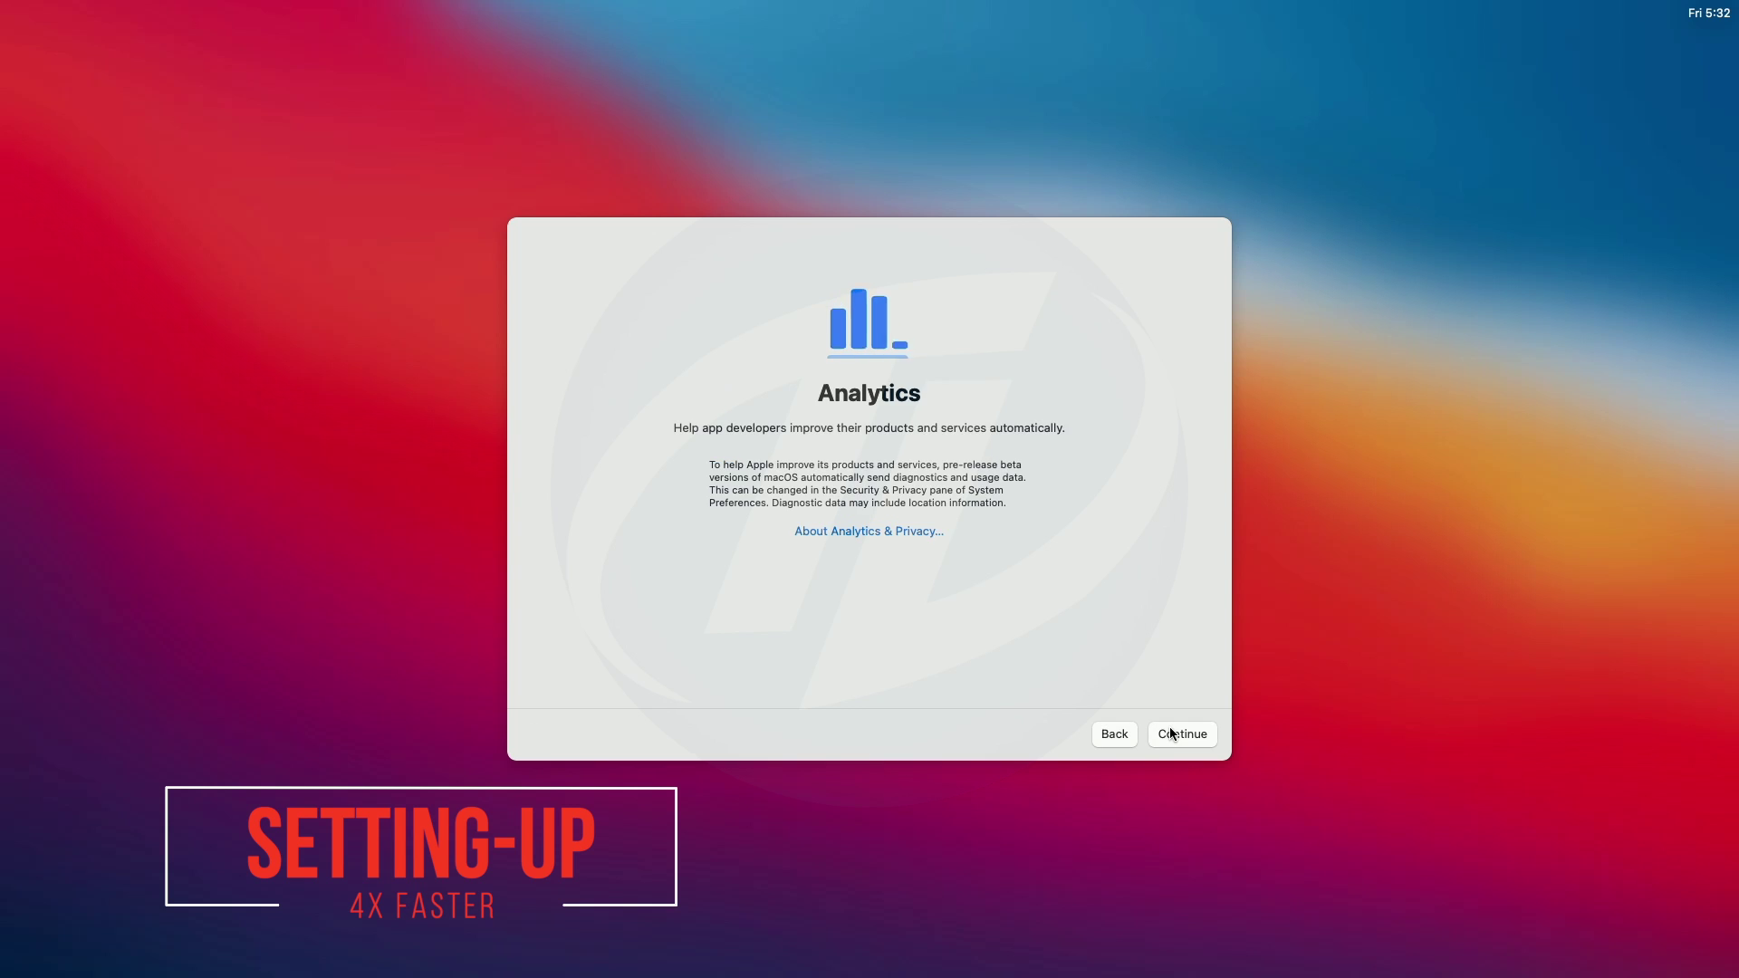
click(1170, 734)
click(1197, 731)
click(1198, 730)
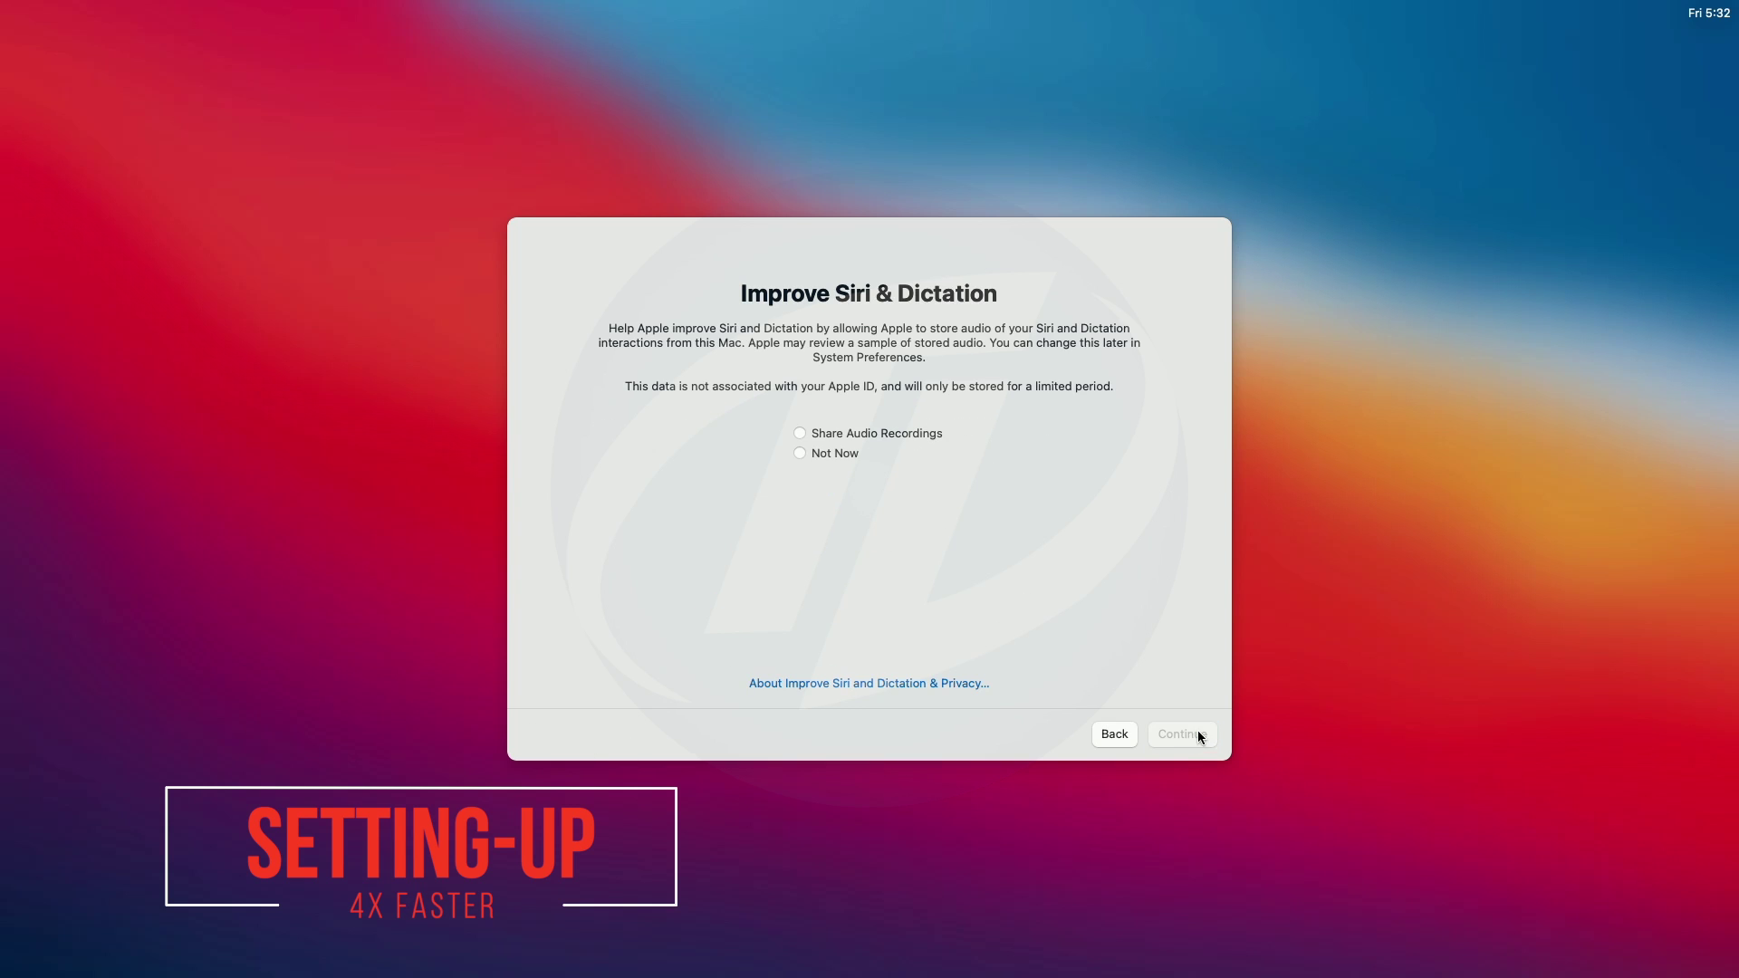
click(820, 455)
click(1187, 730)
click(1183, 728)
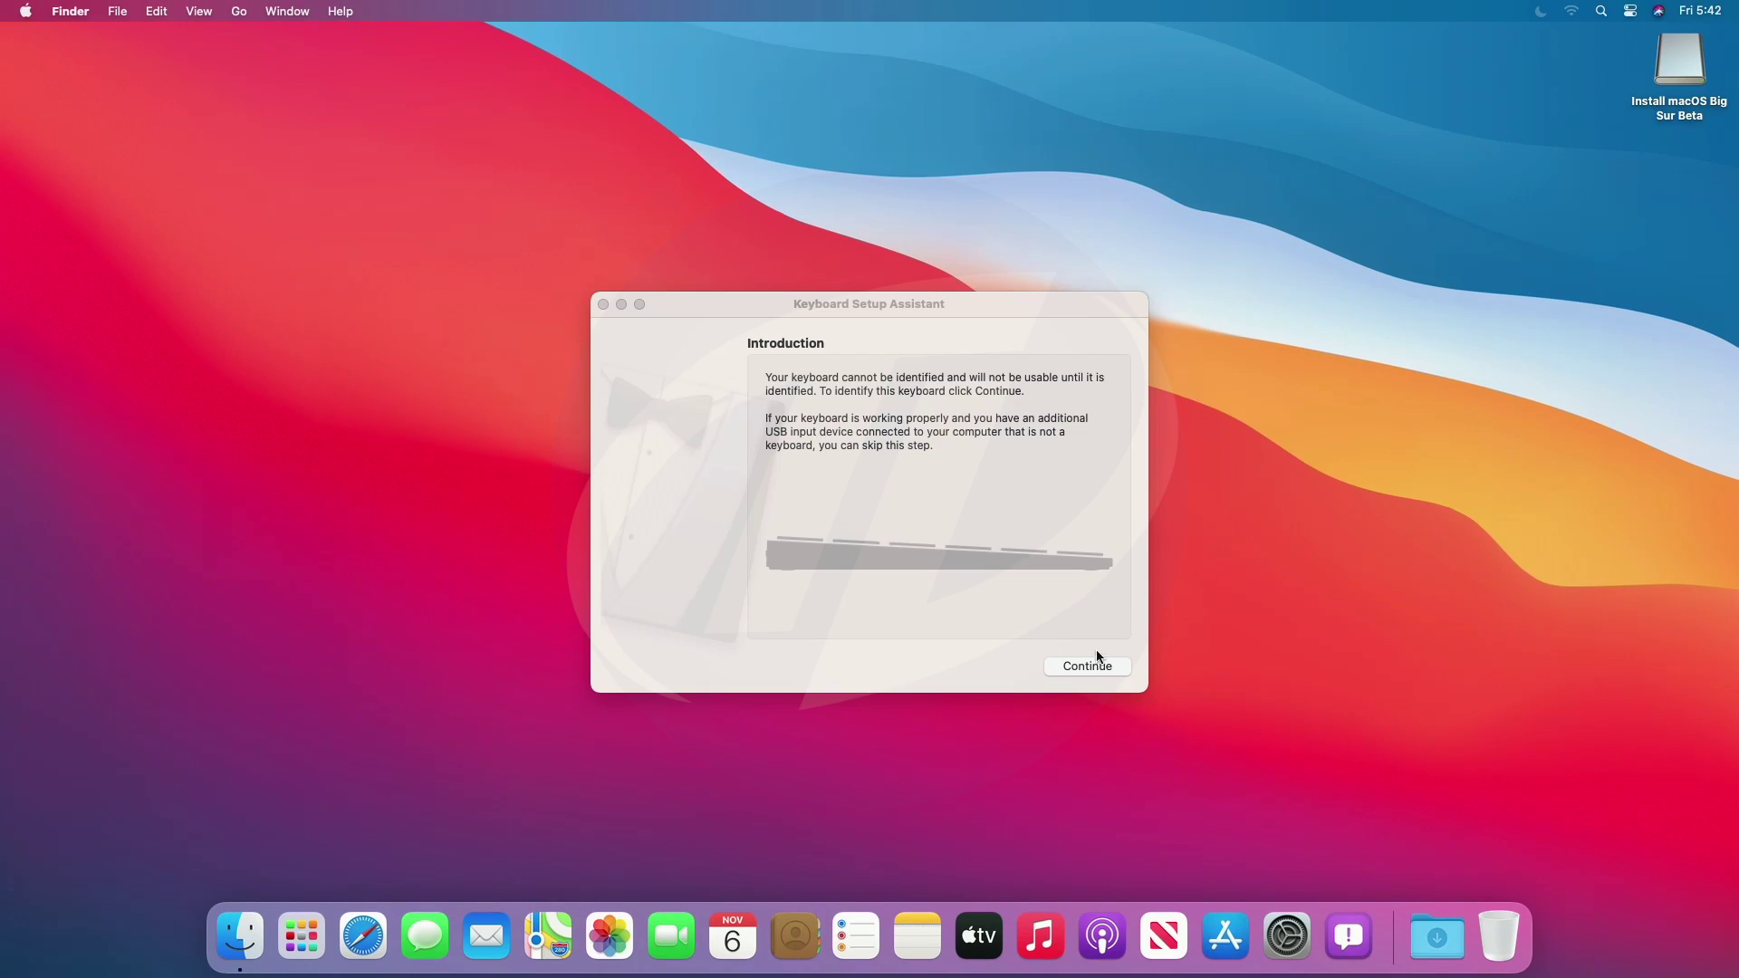
Show hard disks on the desktop and copy OpenCore Configurator from the installer drive there.
click(1087, 665)
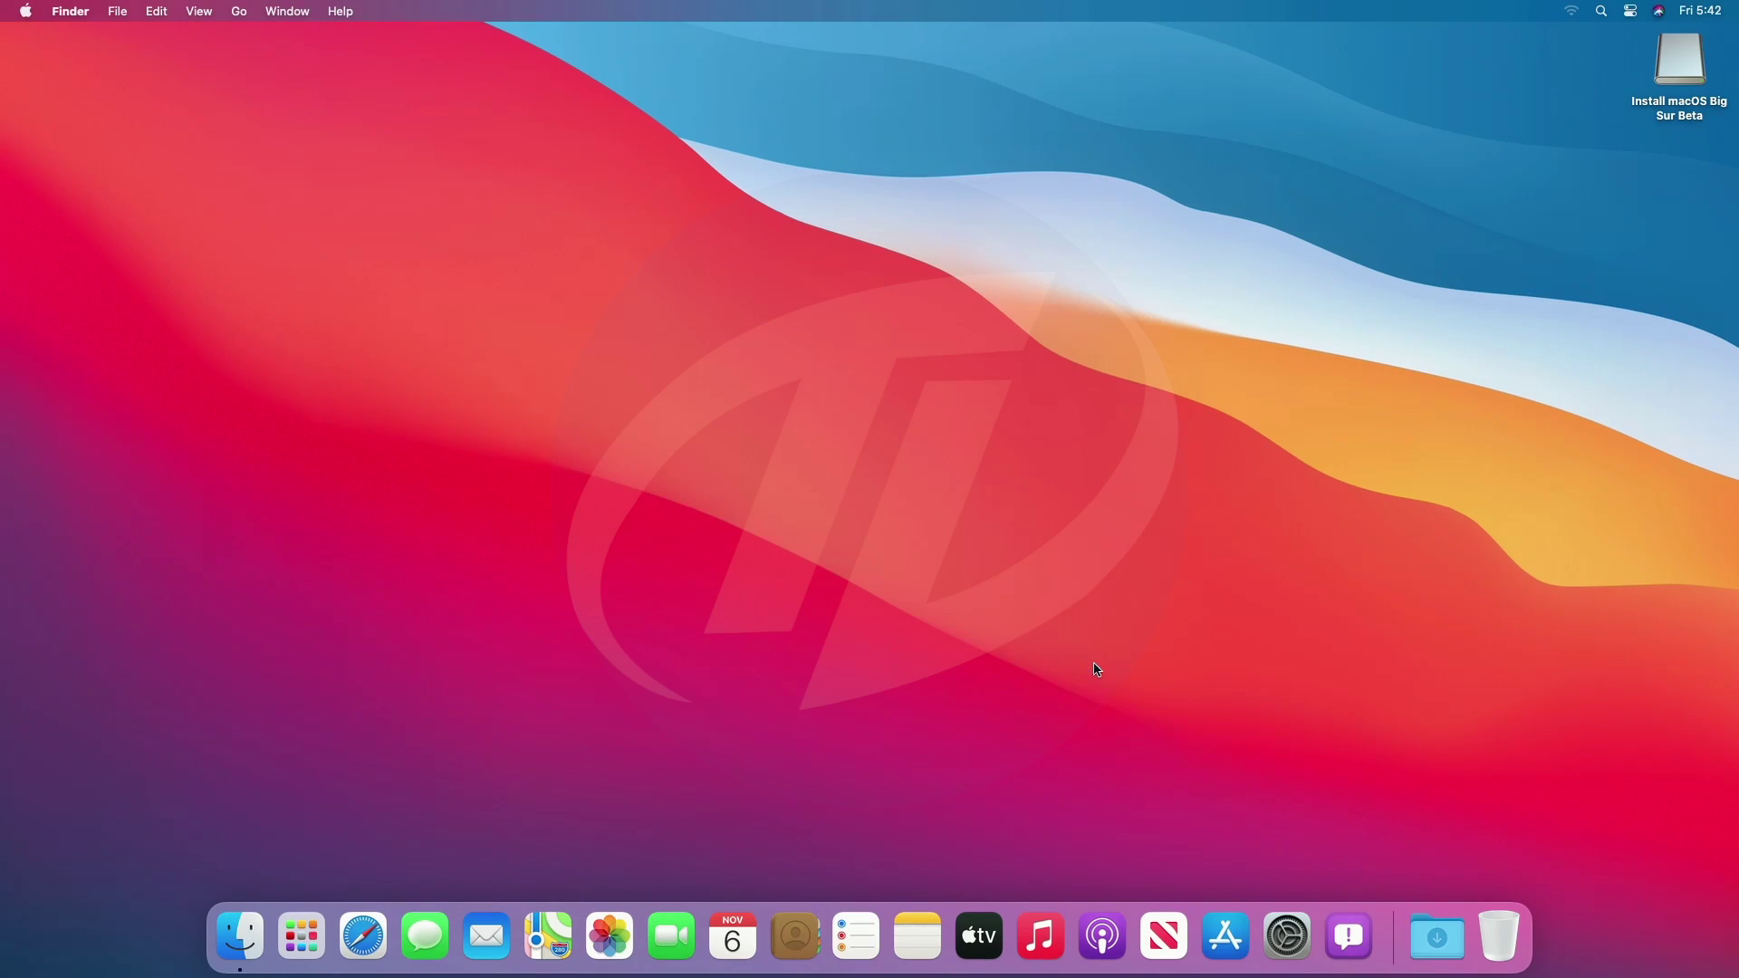
click(71, 11)
click(86, 62)
click(61, 151)
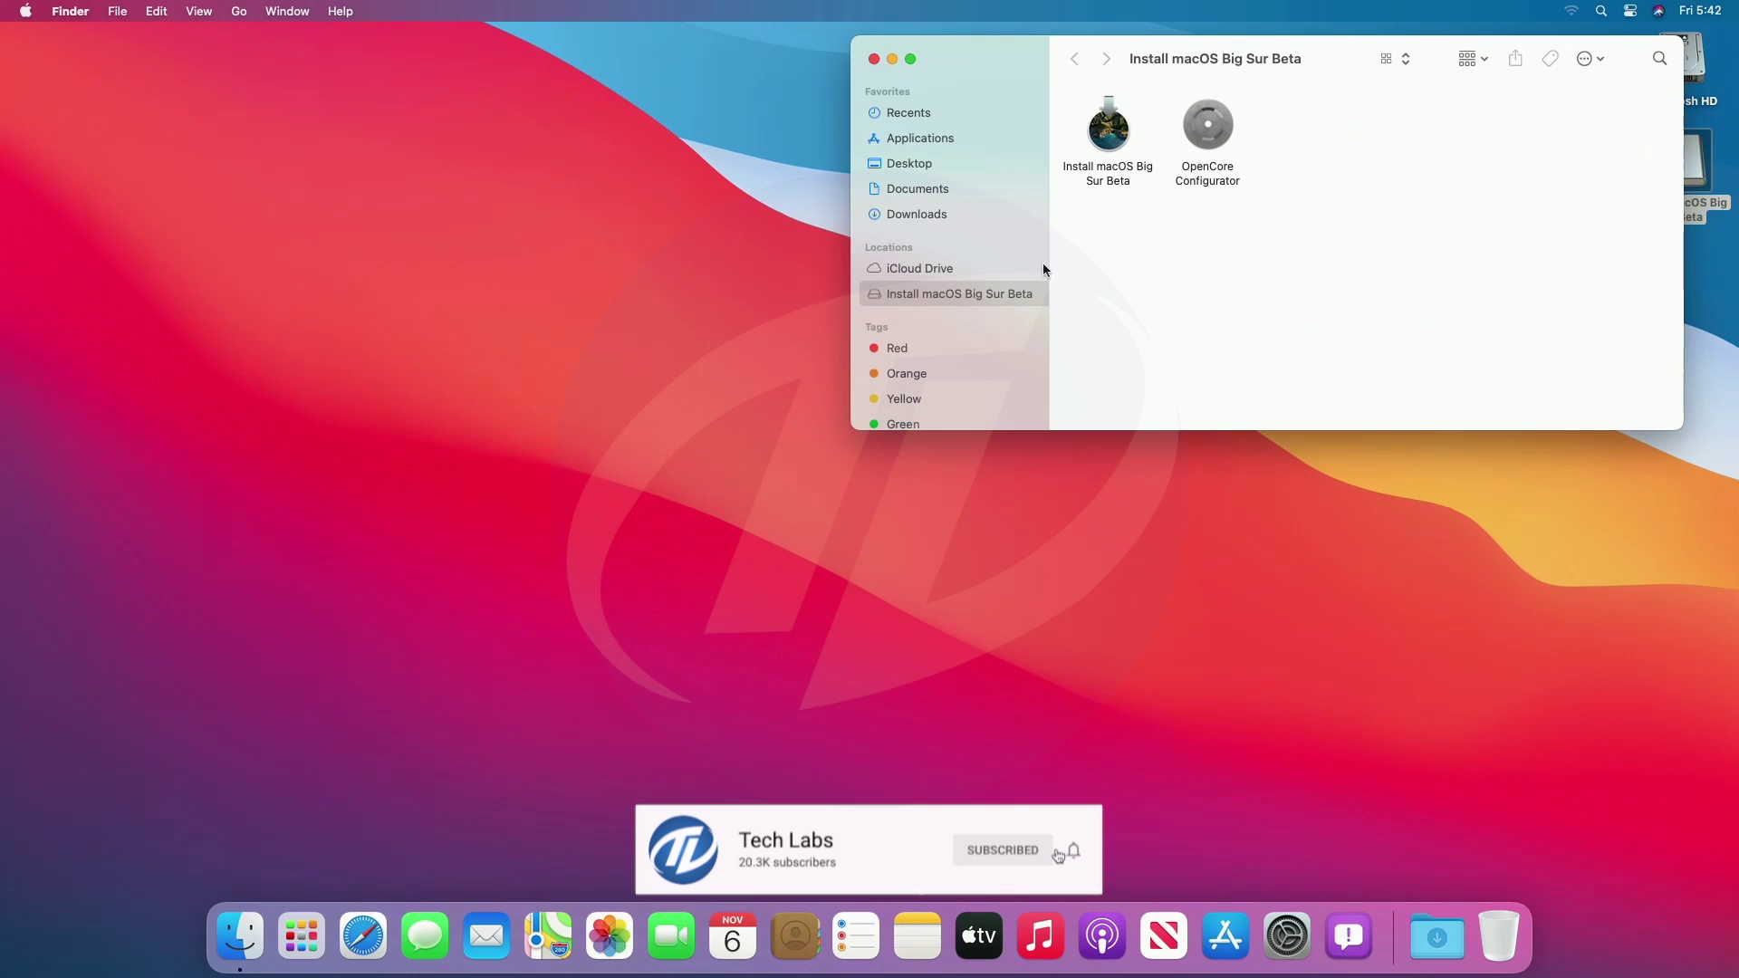
drag(1209, 127, 1133, 498)
key(super+w)
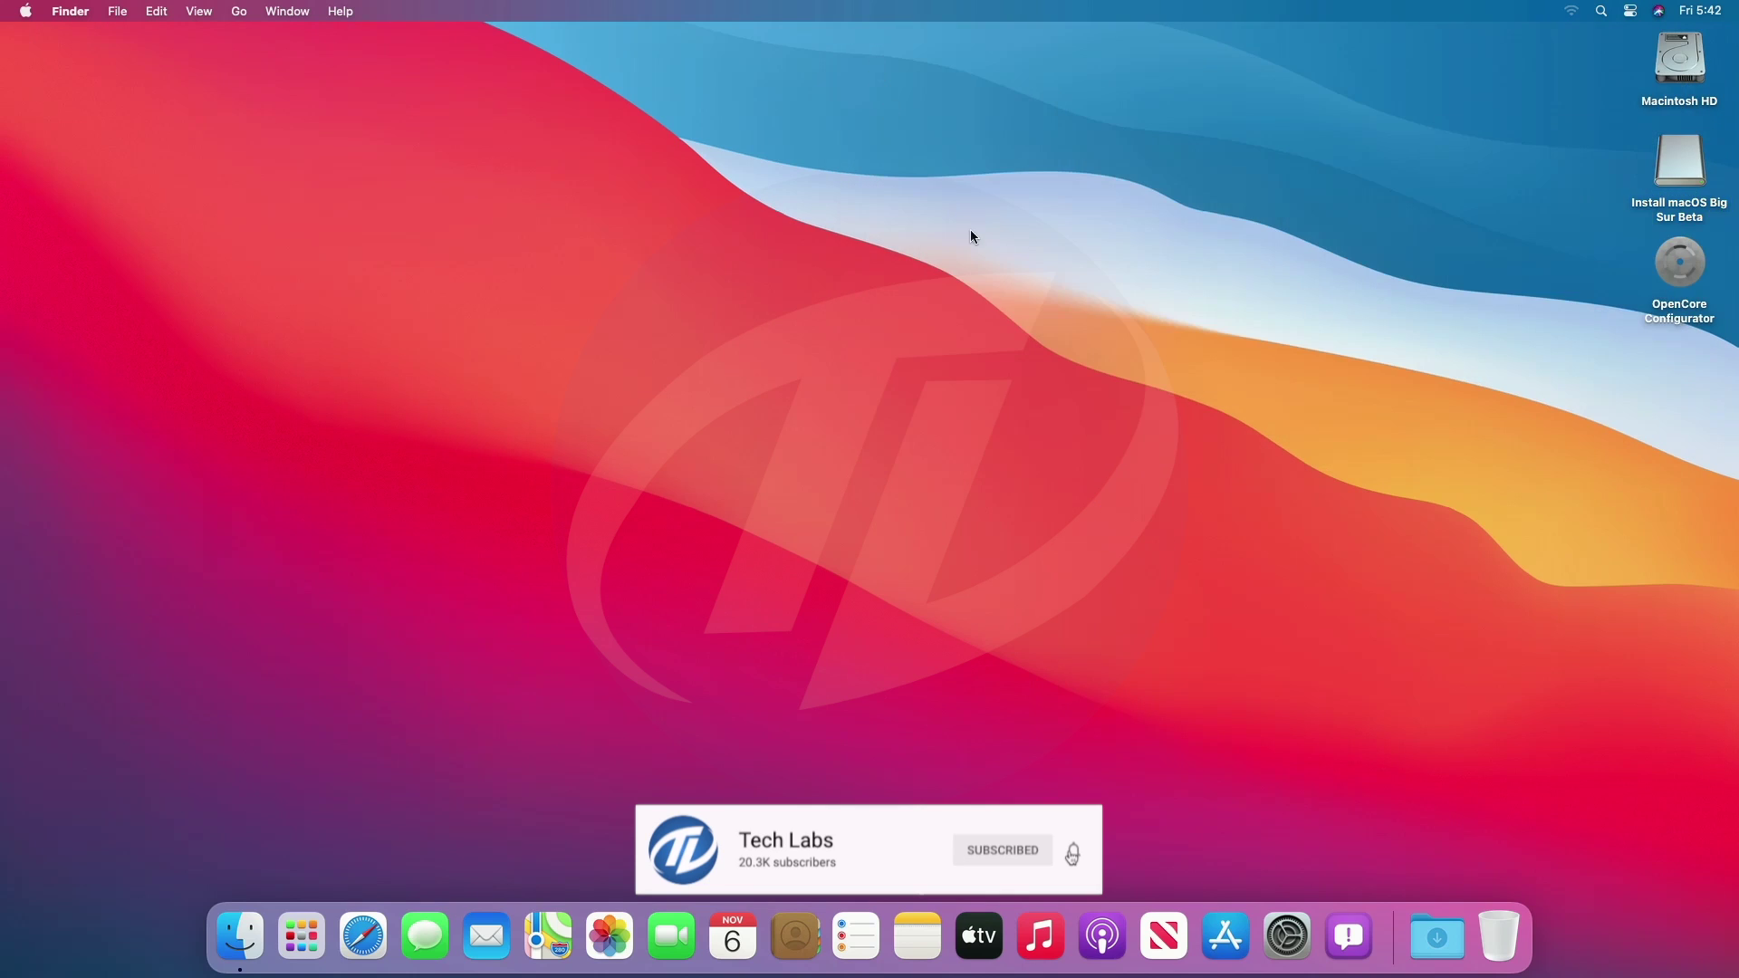
Mount the disk0s1 EFI partition with OpenCore Configurator, then quit it.
double_click(1682, 258)
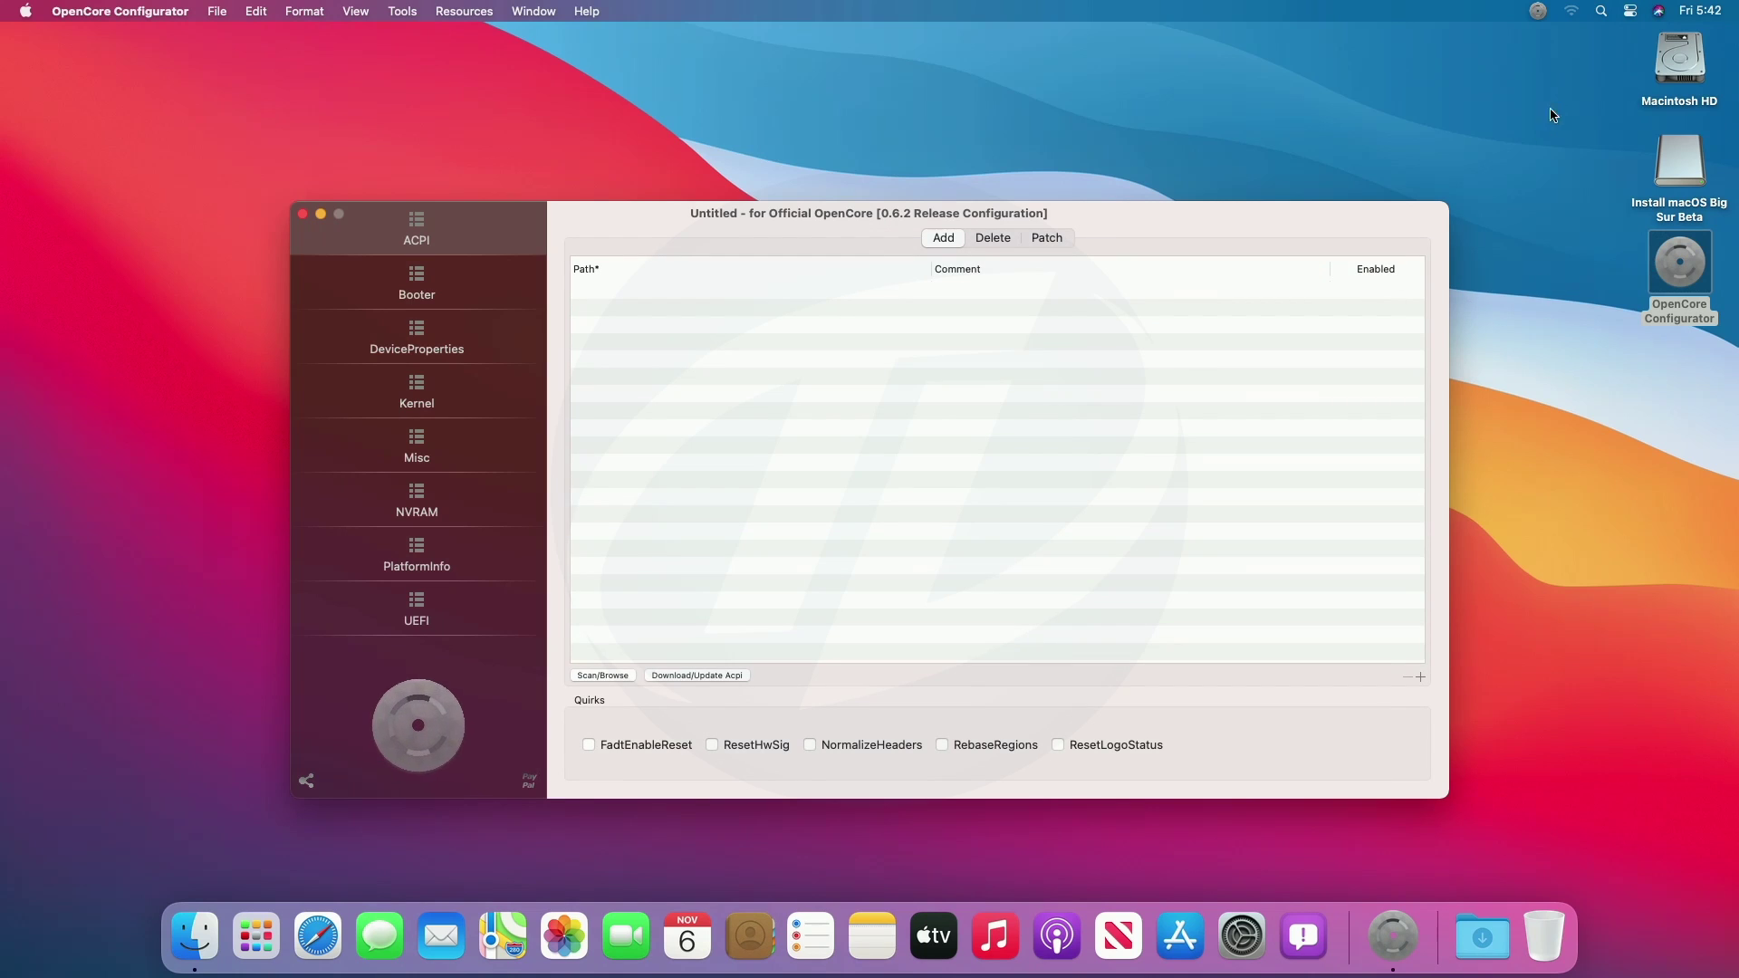
click(1539, 11)
click(1562, 116)
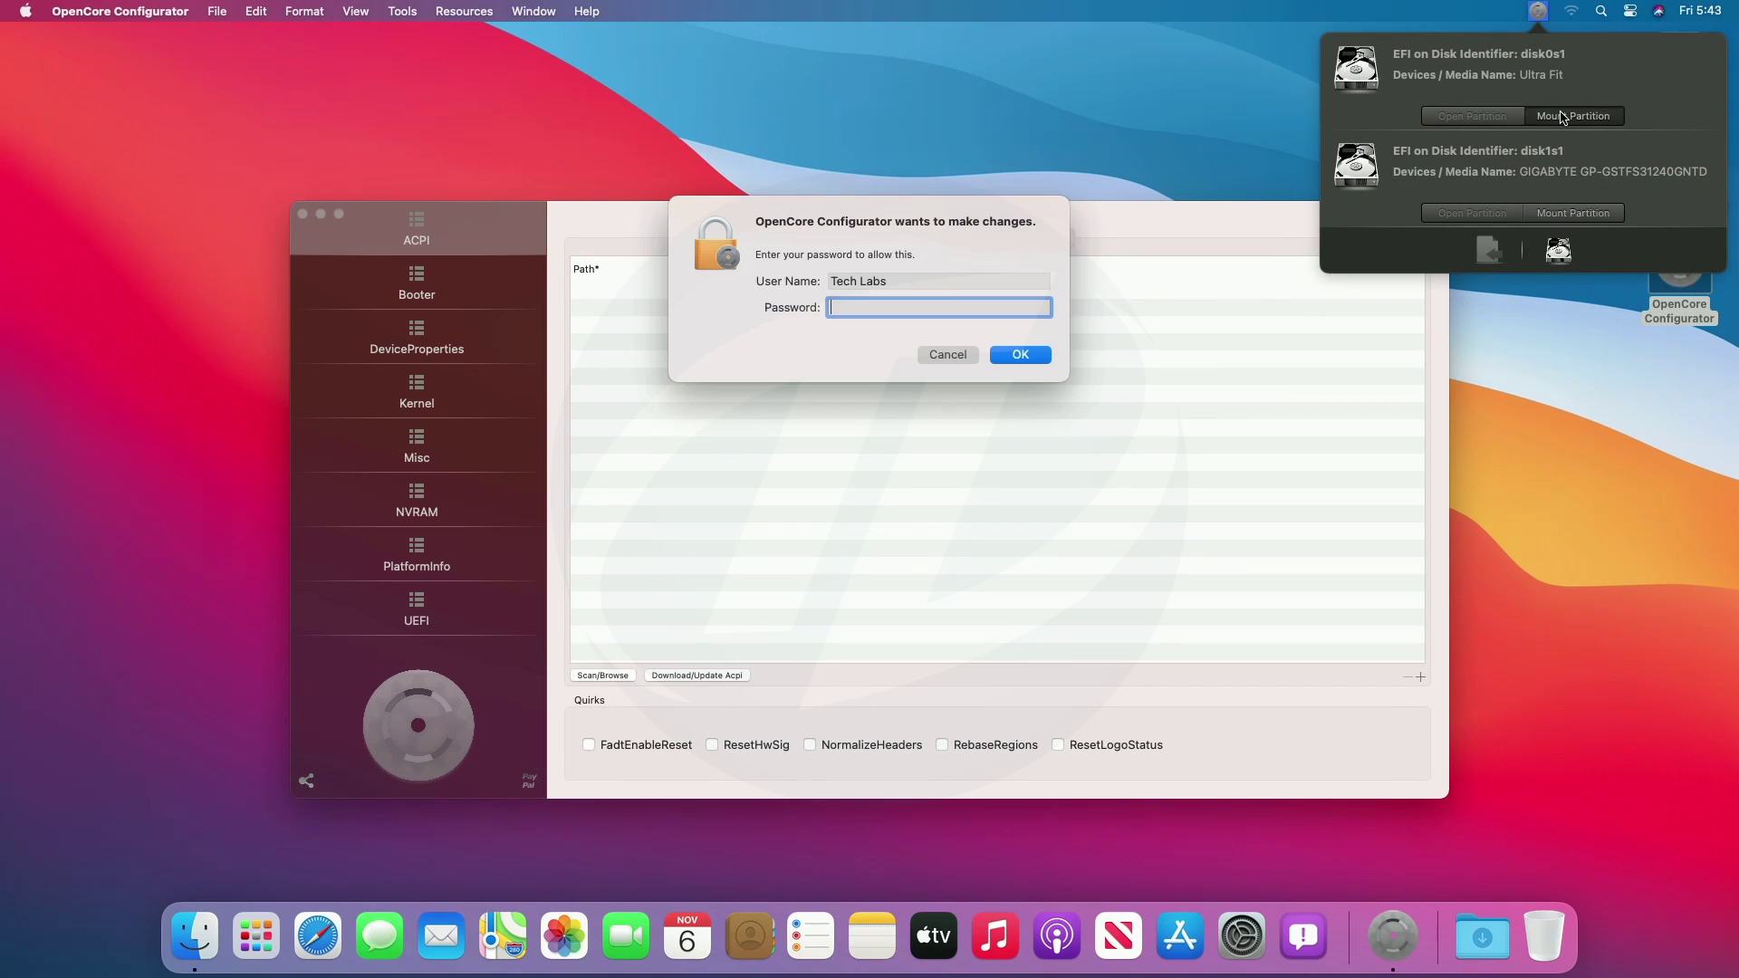
text(•••)
key(Return)
click(120, 10)
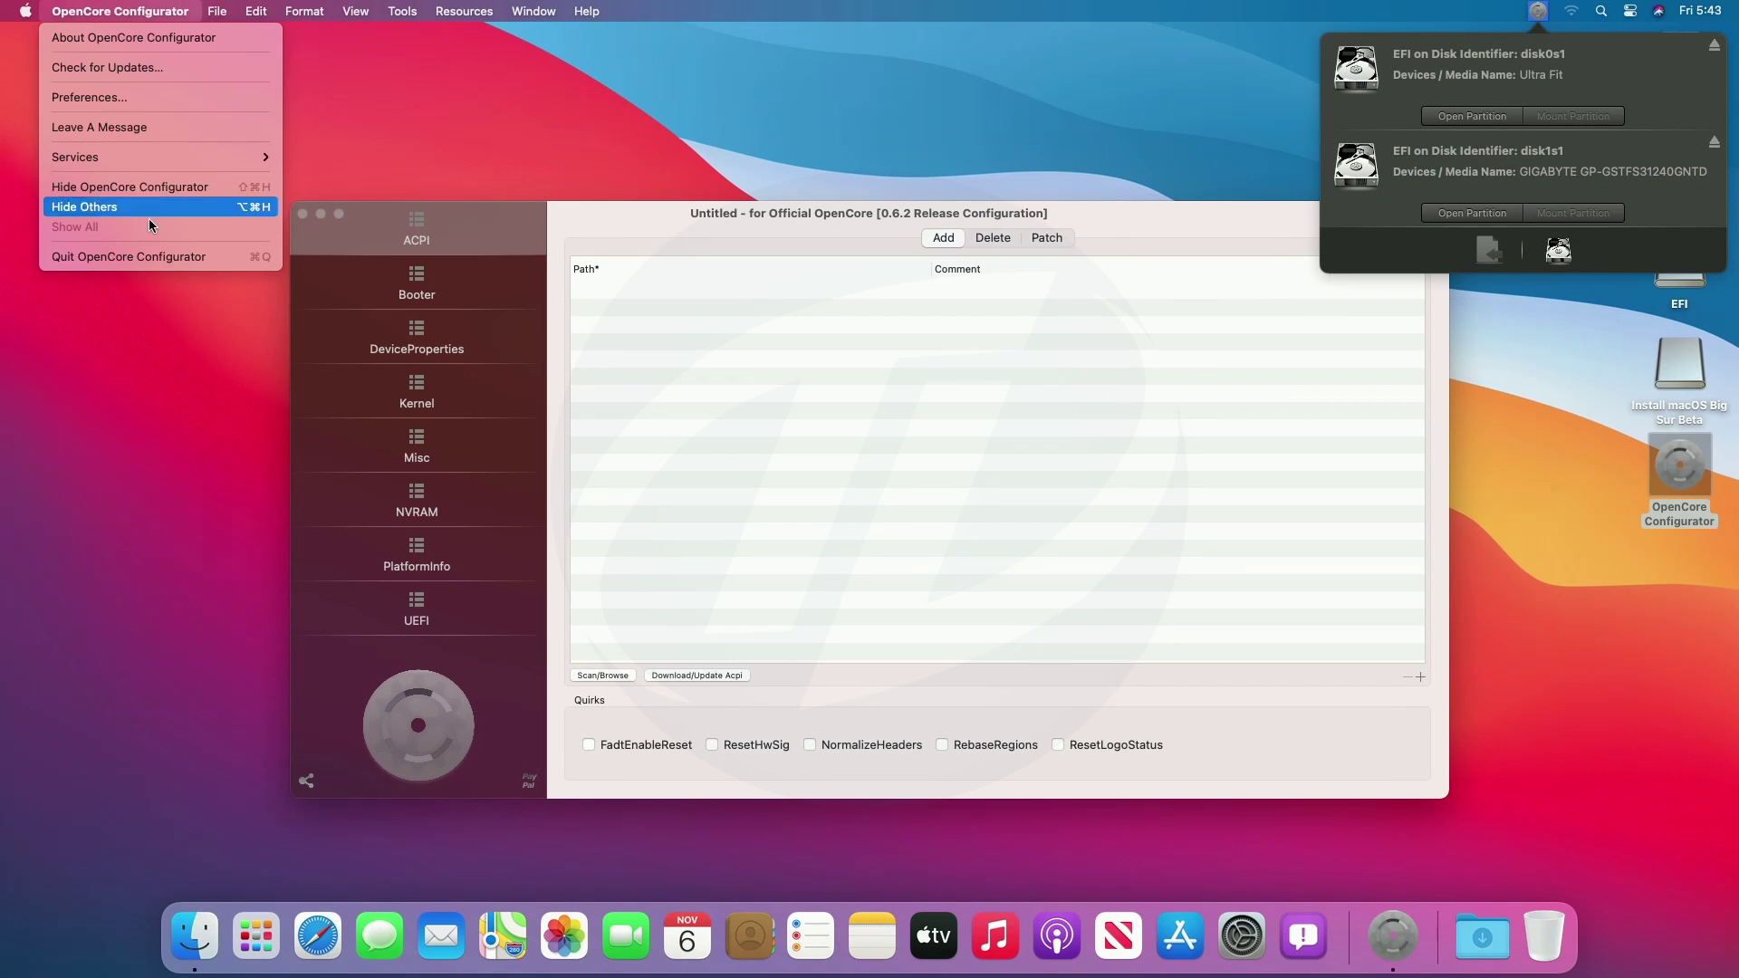
click(135, 256)
Open and inspect both mounted EFI drives, then close their windows.
double_click(1703, 274)
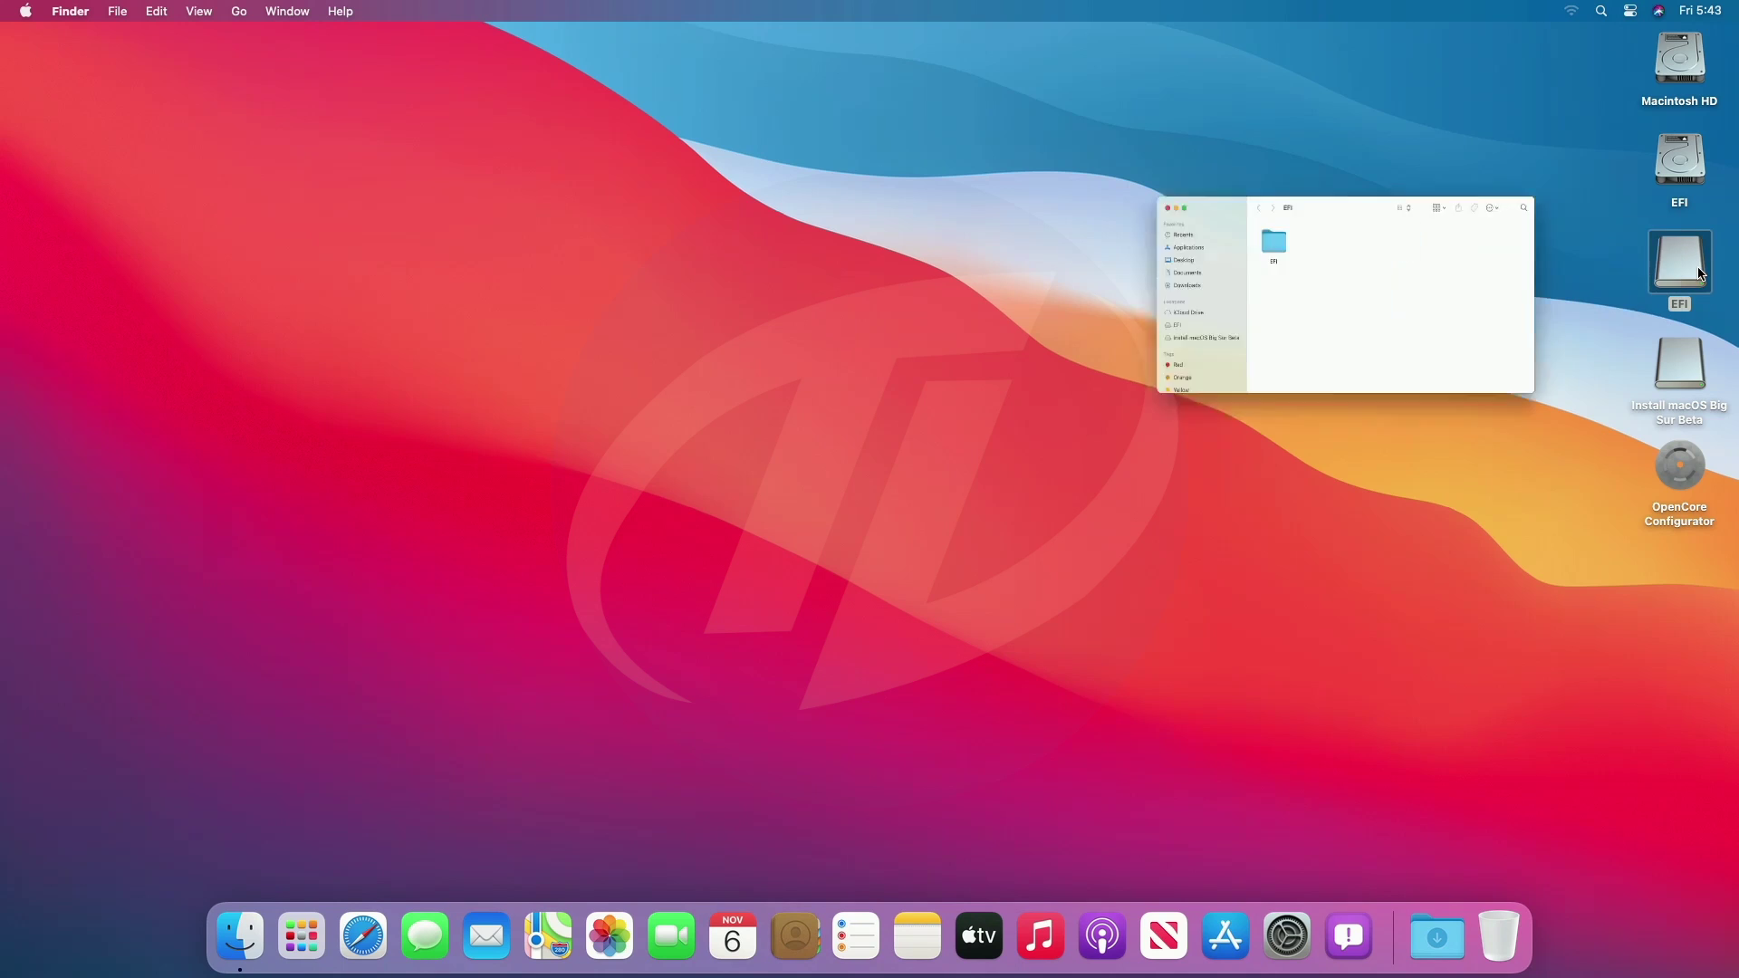
key(Down)
click(475, 168)
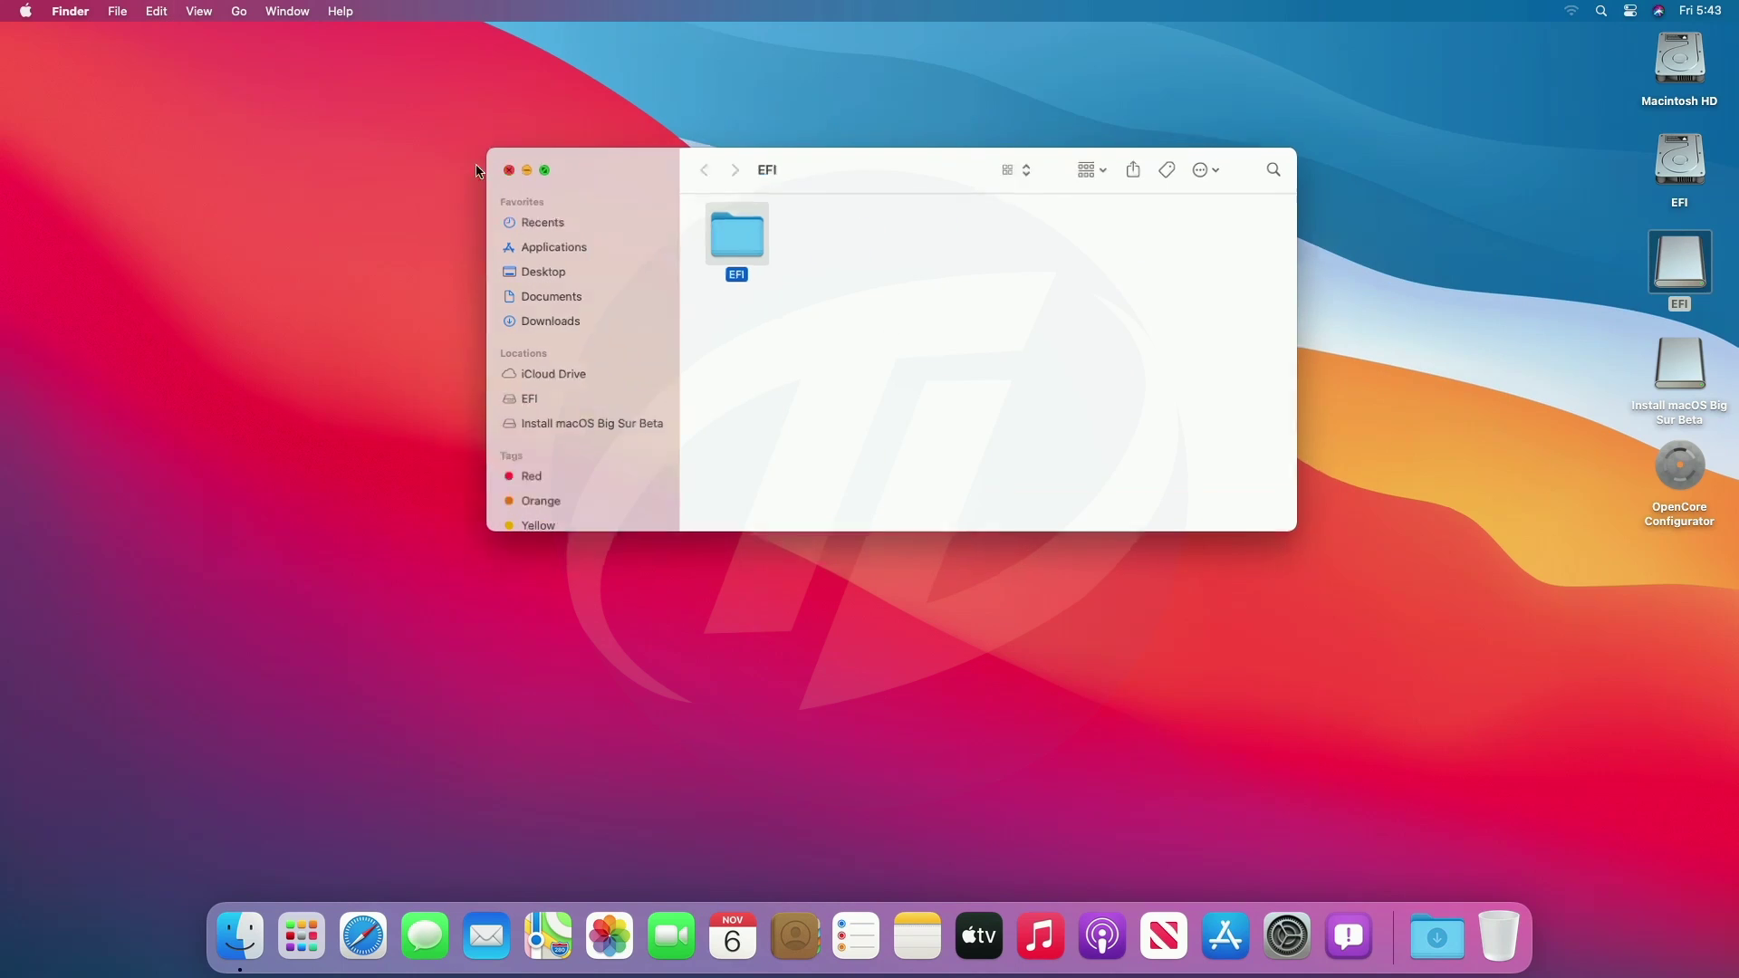
click(1667, 170)
double_click(1667, 170)
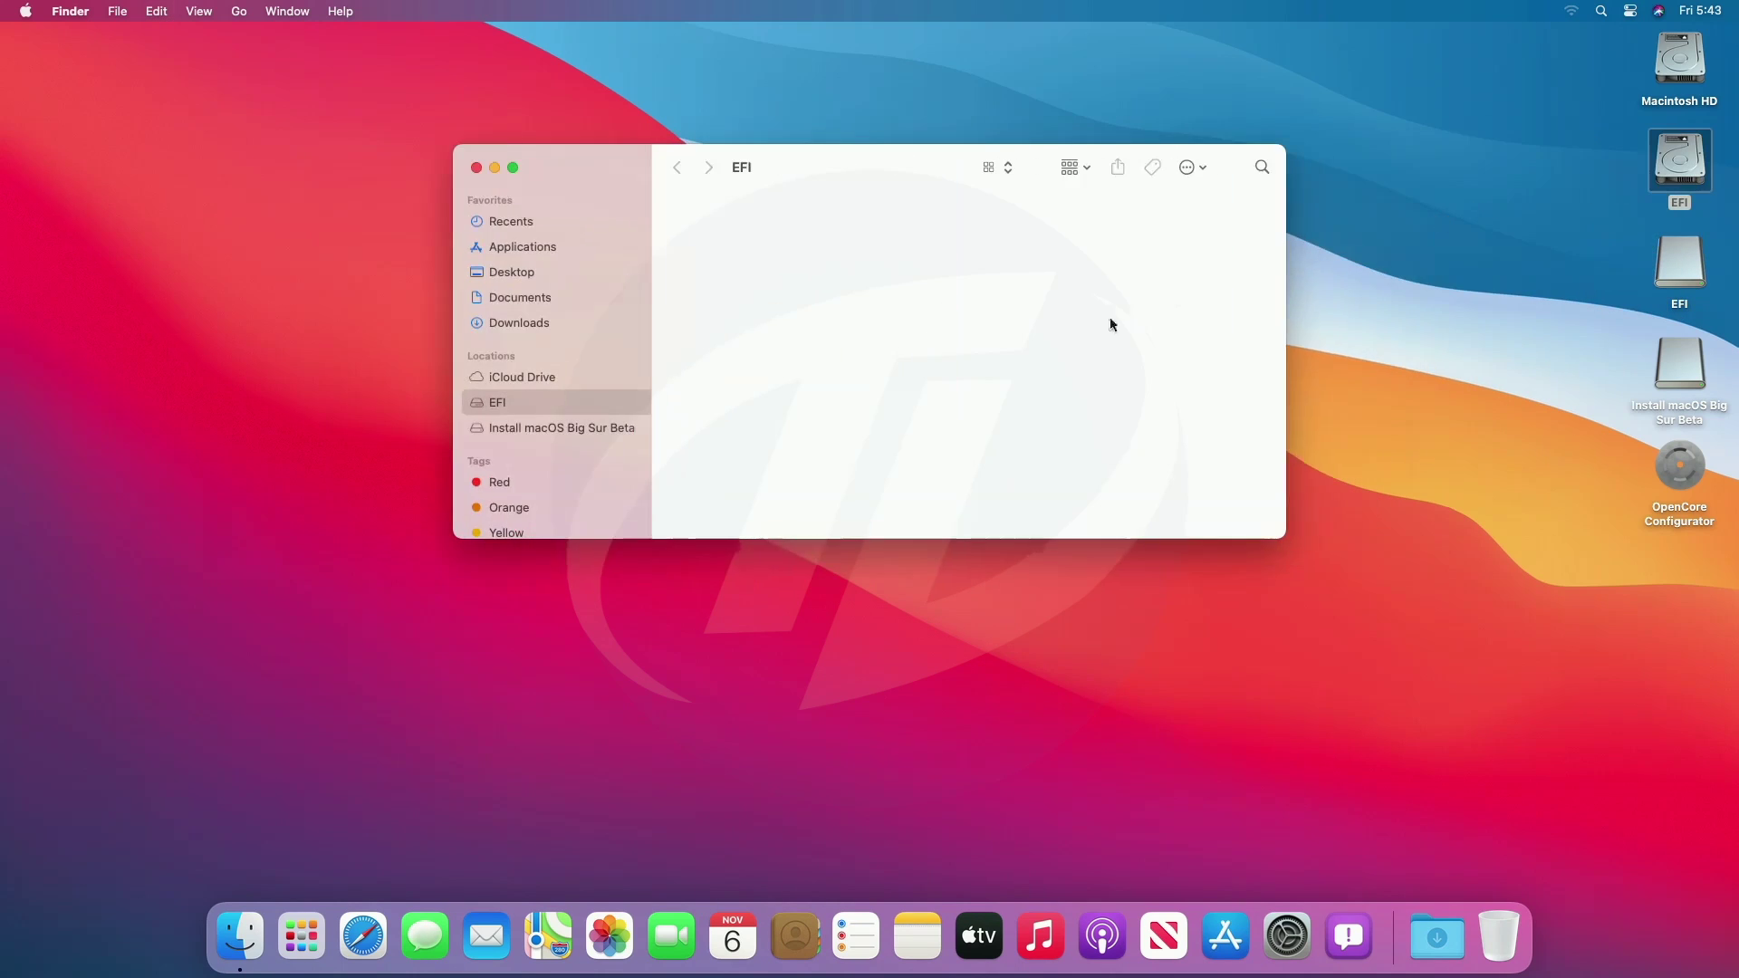
click(476, 168)
Eject the macOS installer drive and restart the PC from the Apple menu.
right_click(1667, 366)
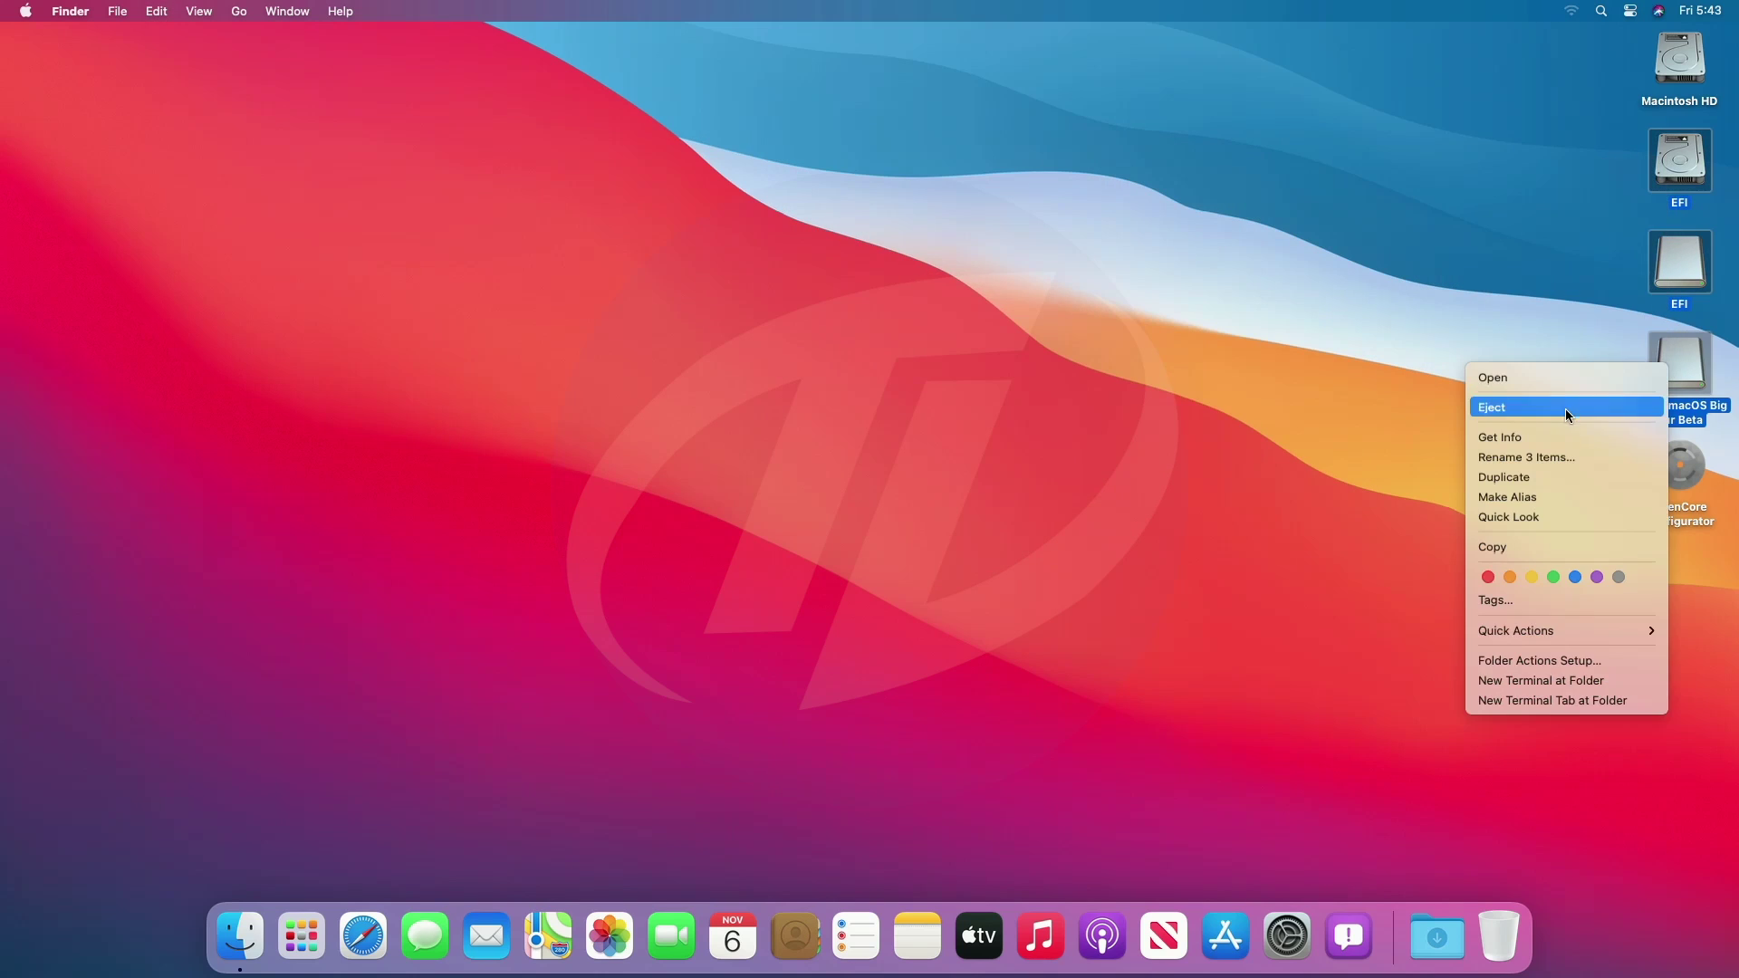
click(1565, 406)
click(25, 11)
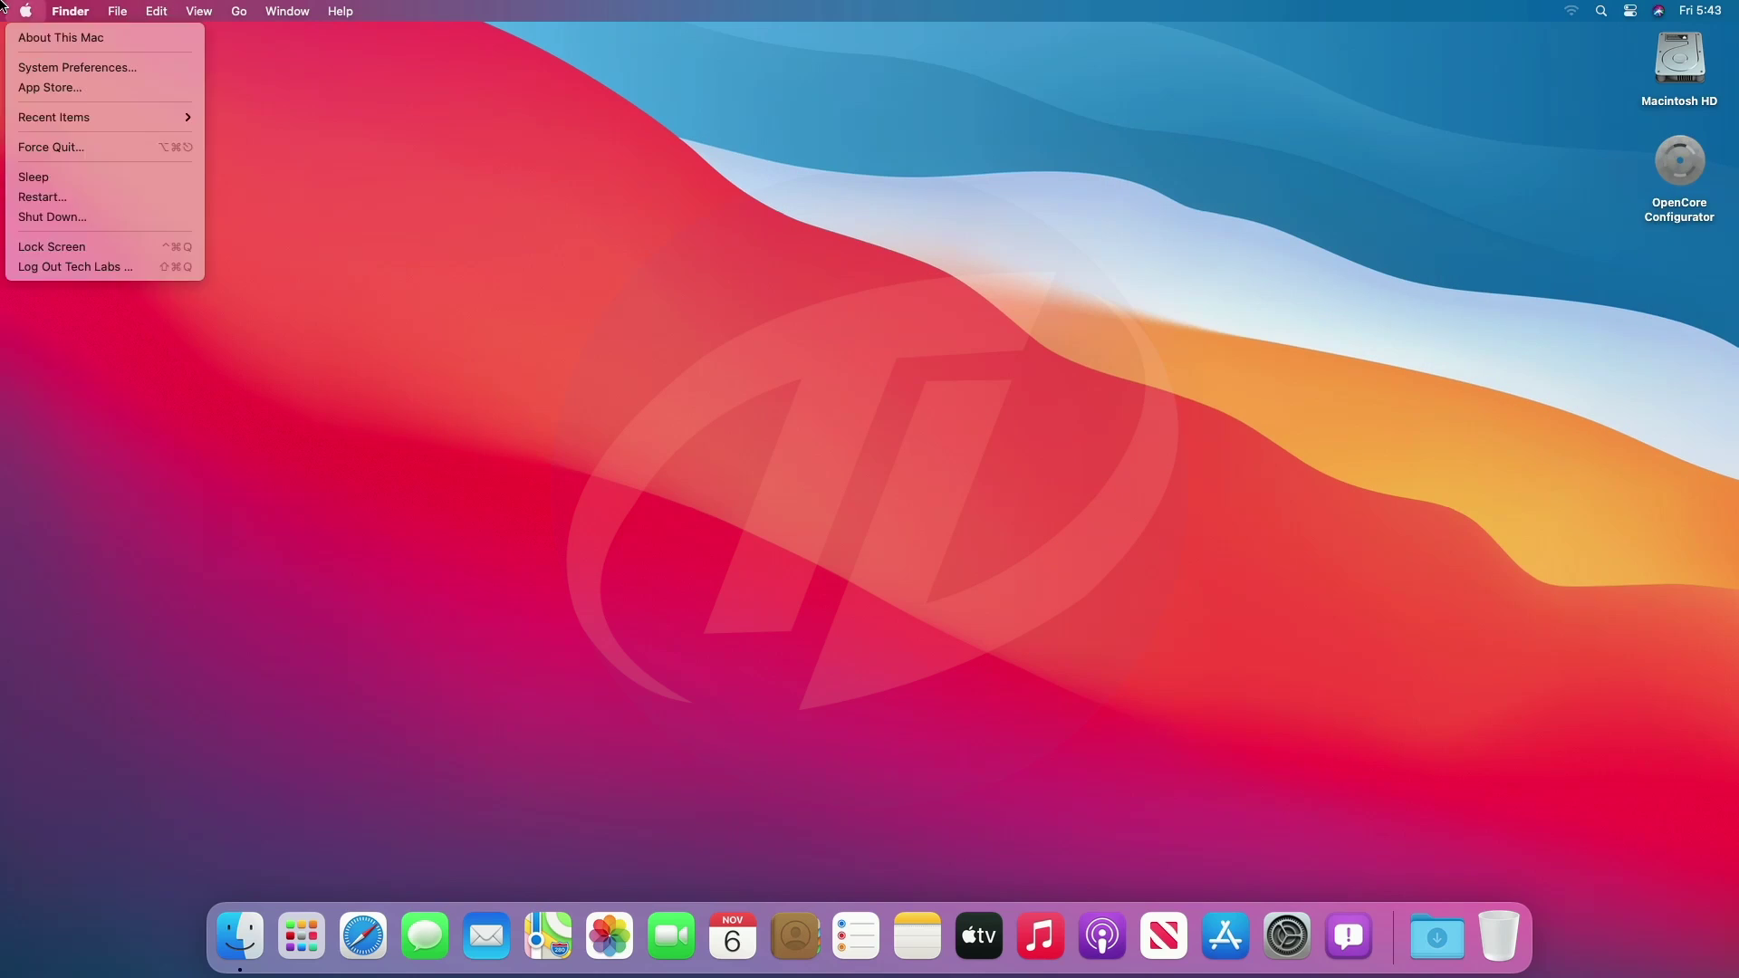
click(81, 195)
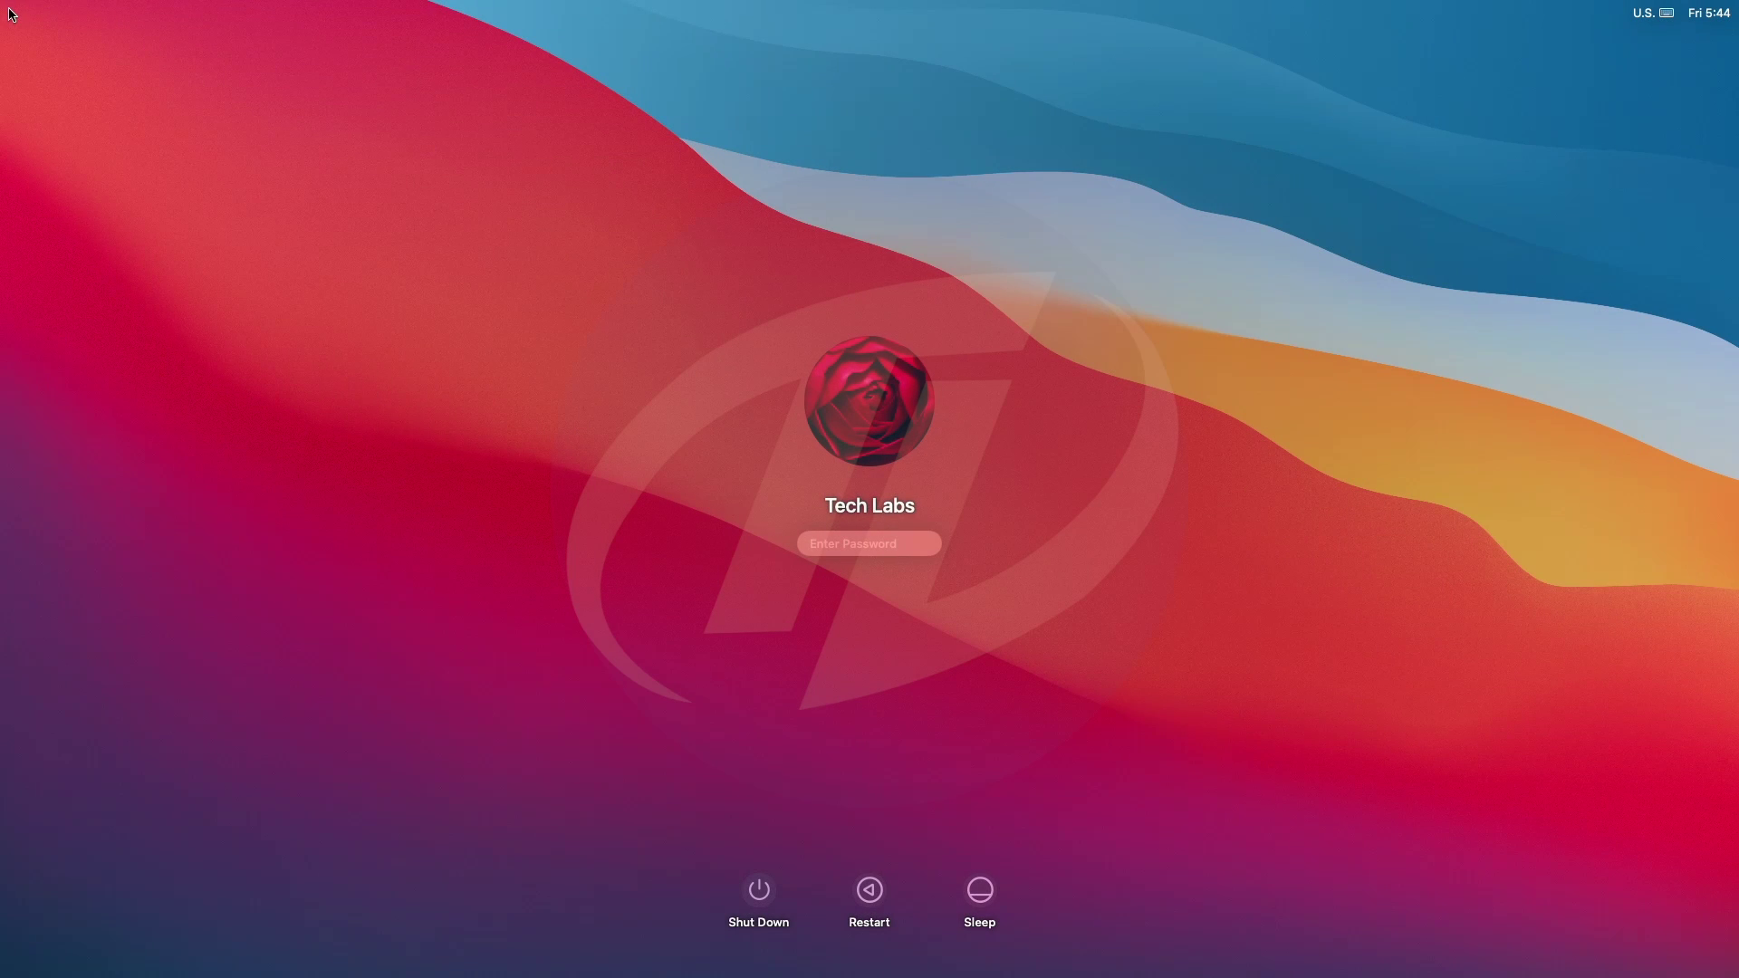
Log in with the account password and enable Show volume in menu bar in Sound preferences.
text(••)
key(Return)
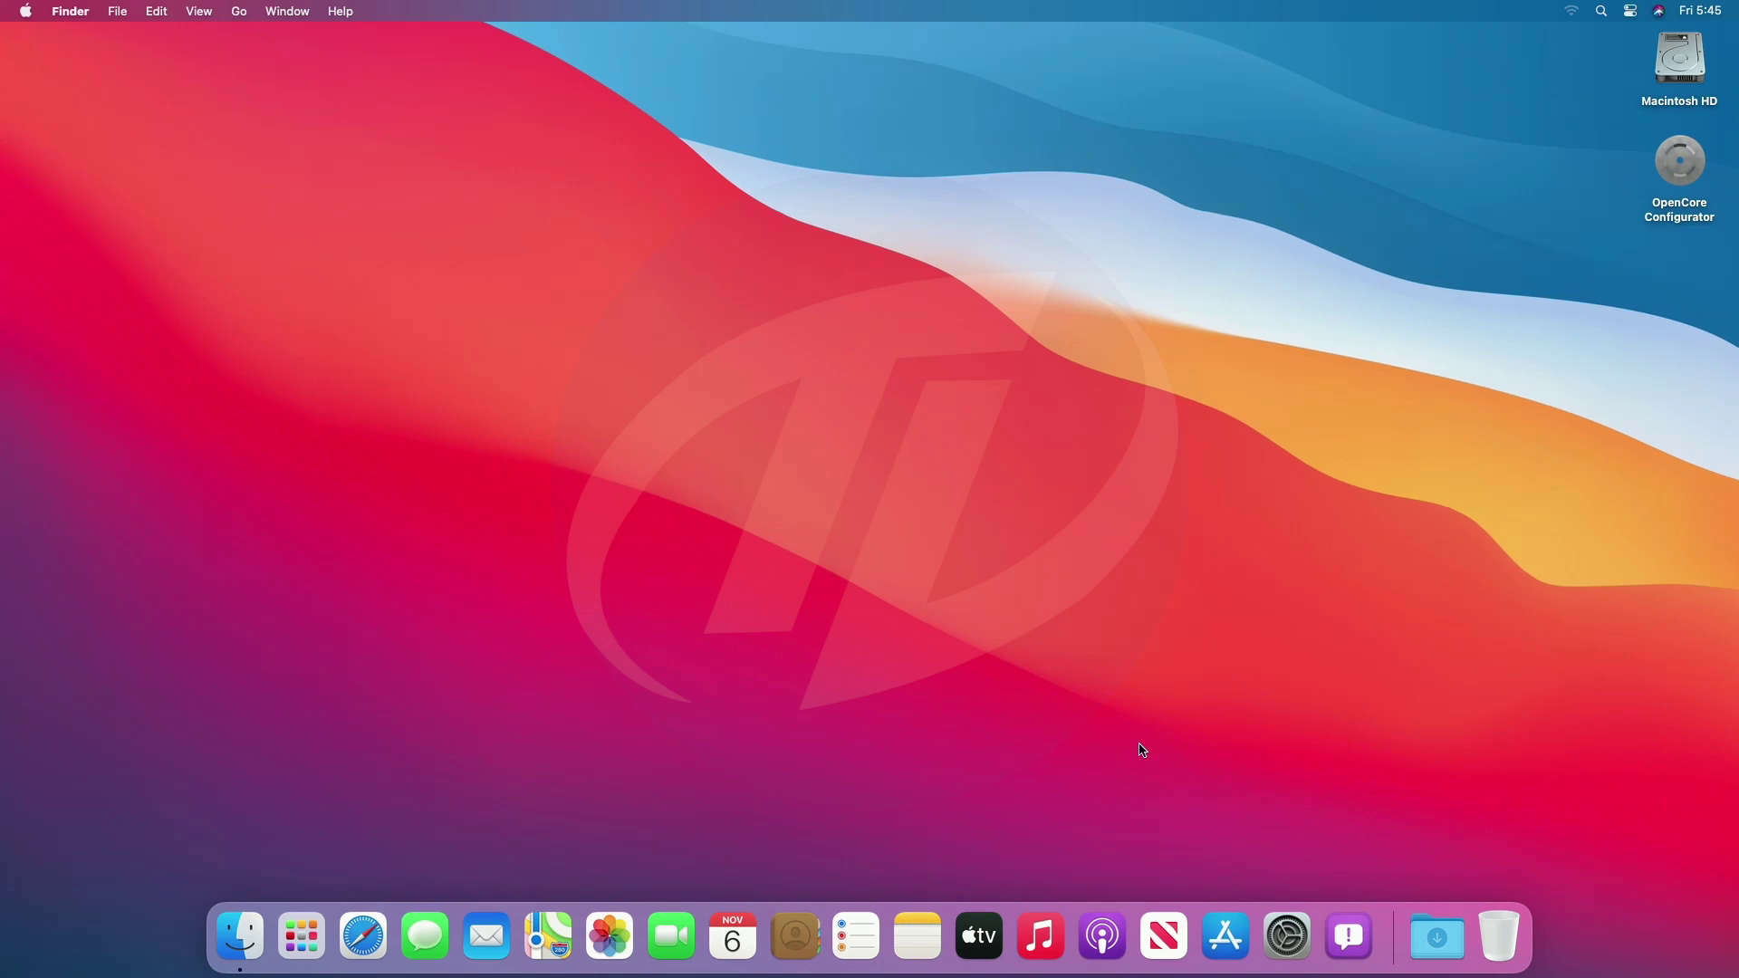
click(1285, 922)
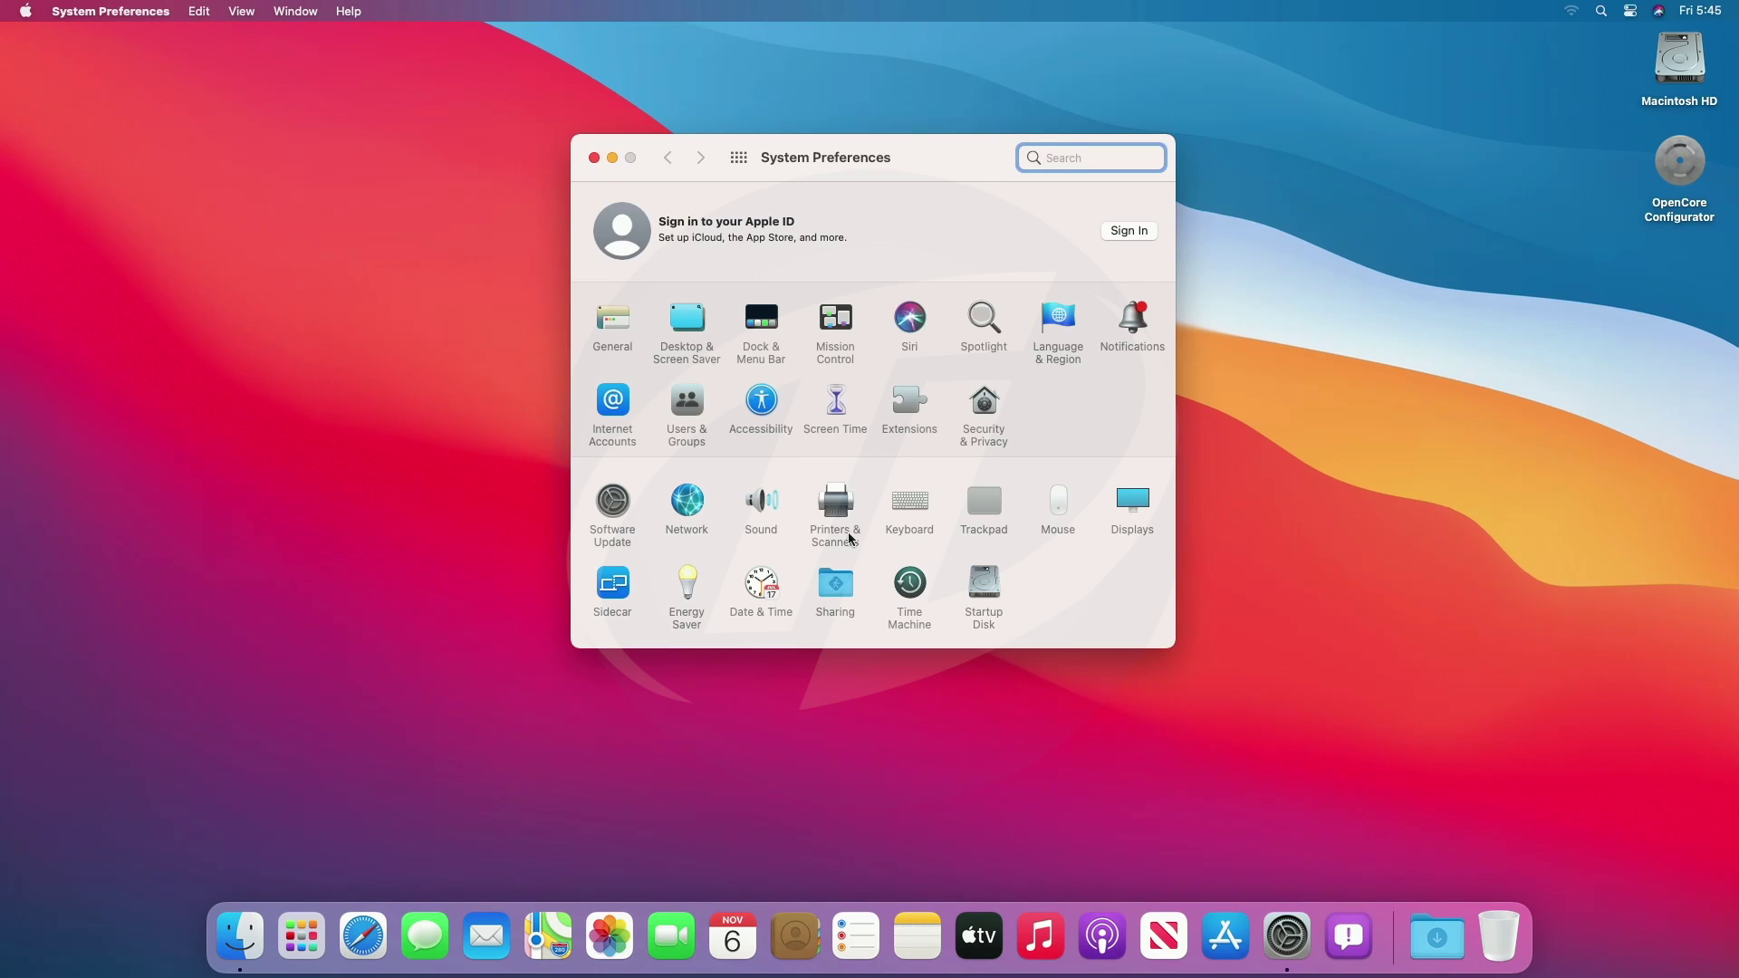
click(758, 513)
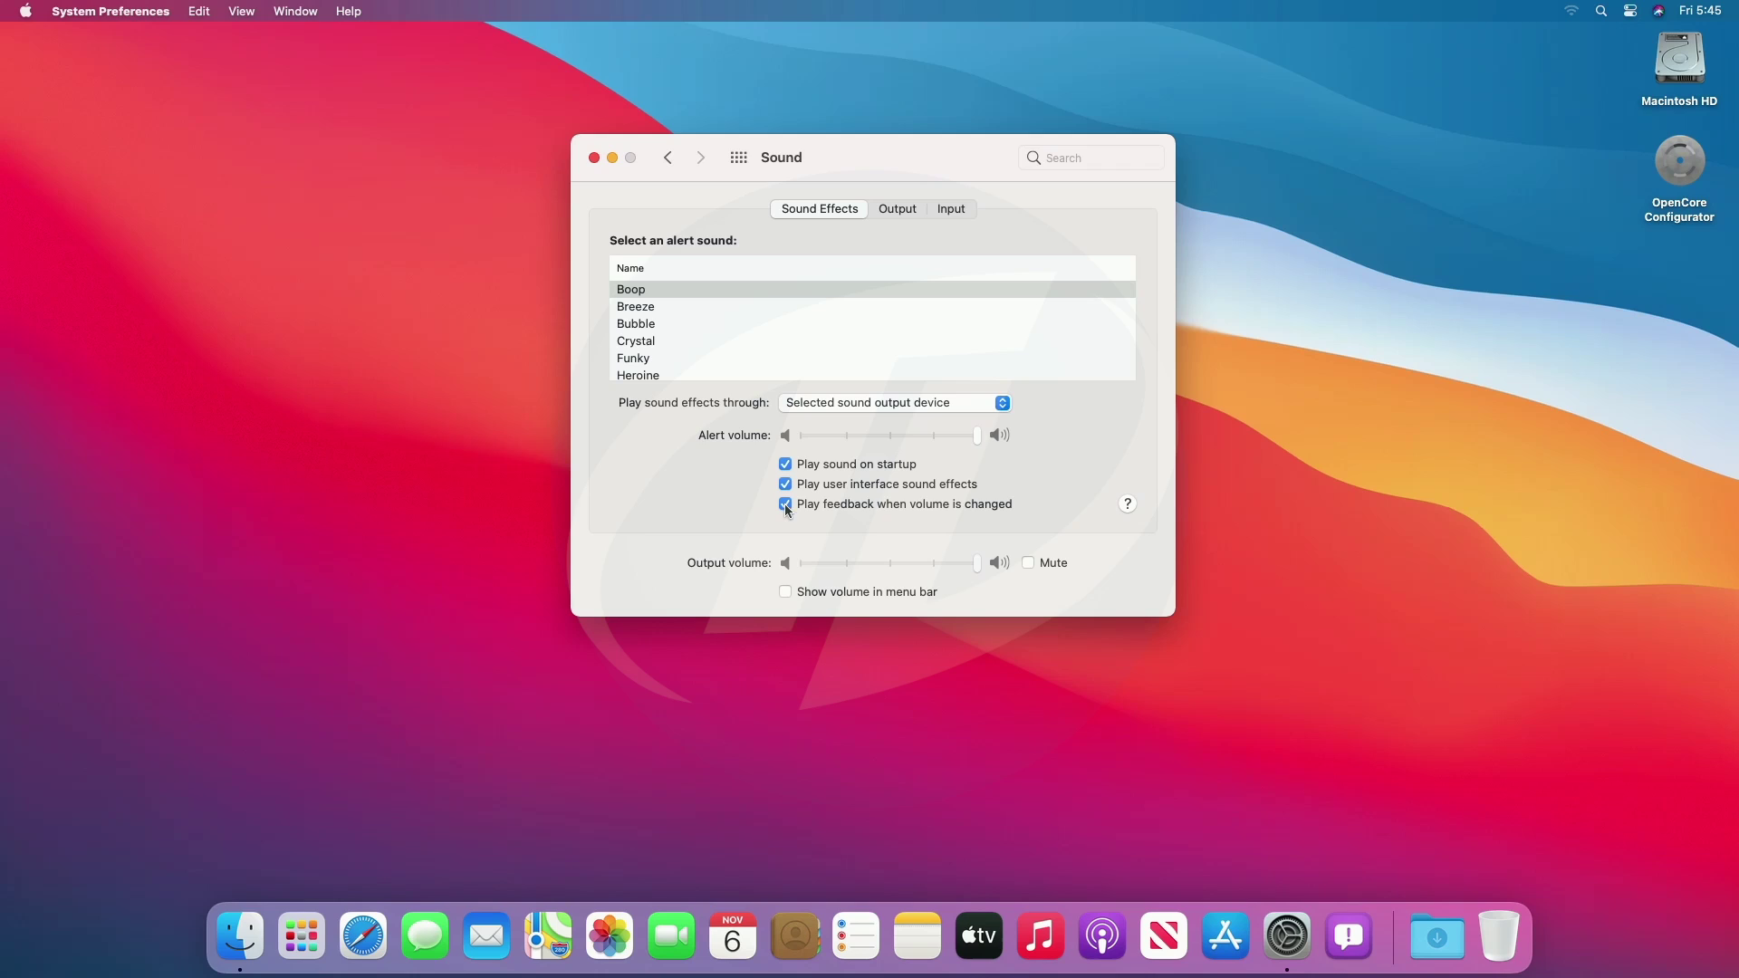
click(785, 591)
Test output volume by dragging it to zero, unmuting, and using the volume keys.
drag(978, 563, 837, 577)
click(1028, 562)
key(XF86AudioLowerVolume)
key(XF86AudioLowerVolume)
key(XF86AudioLowerVolume)
key(XF86AudioLowerVolume)
key(XF86AudioLowerVolume)
key(XF86AudioLowerVolume)
key(XF86AudioLowerVolume)
key(XF86AudioLowerVolume)
key(XF86AudioLowerVolume)
key(XF86AudioLowerVolume)
key(XF86AudioLowerVolume)
key(XF86AudioLowerVolume)
key(XF86AudioLowerVolume)
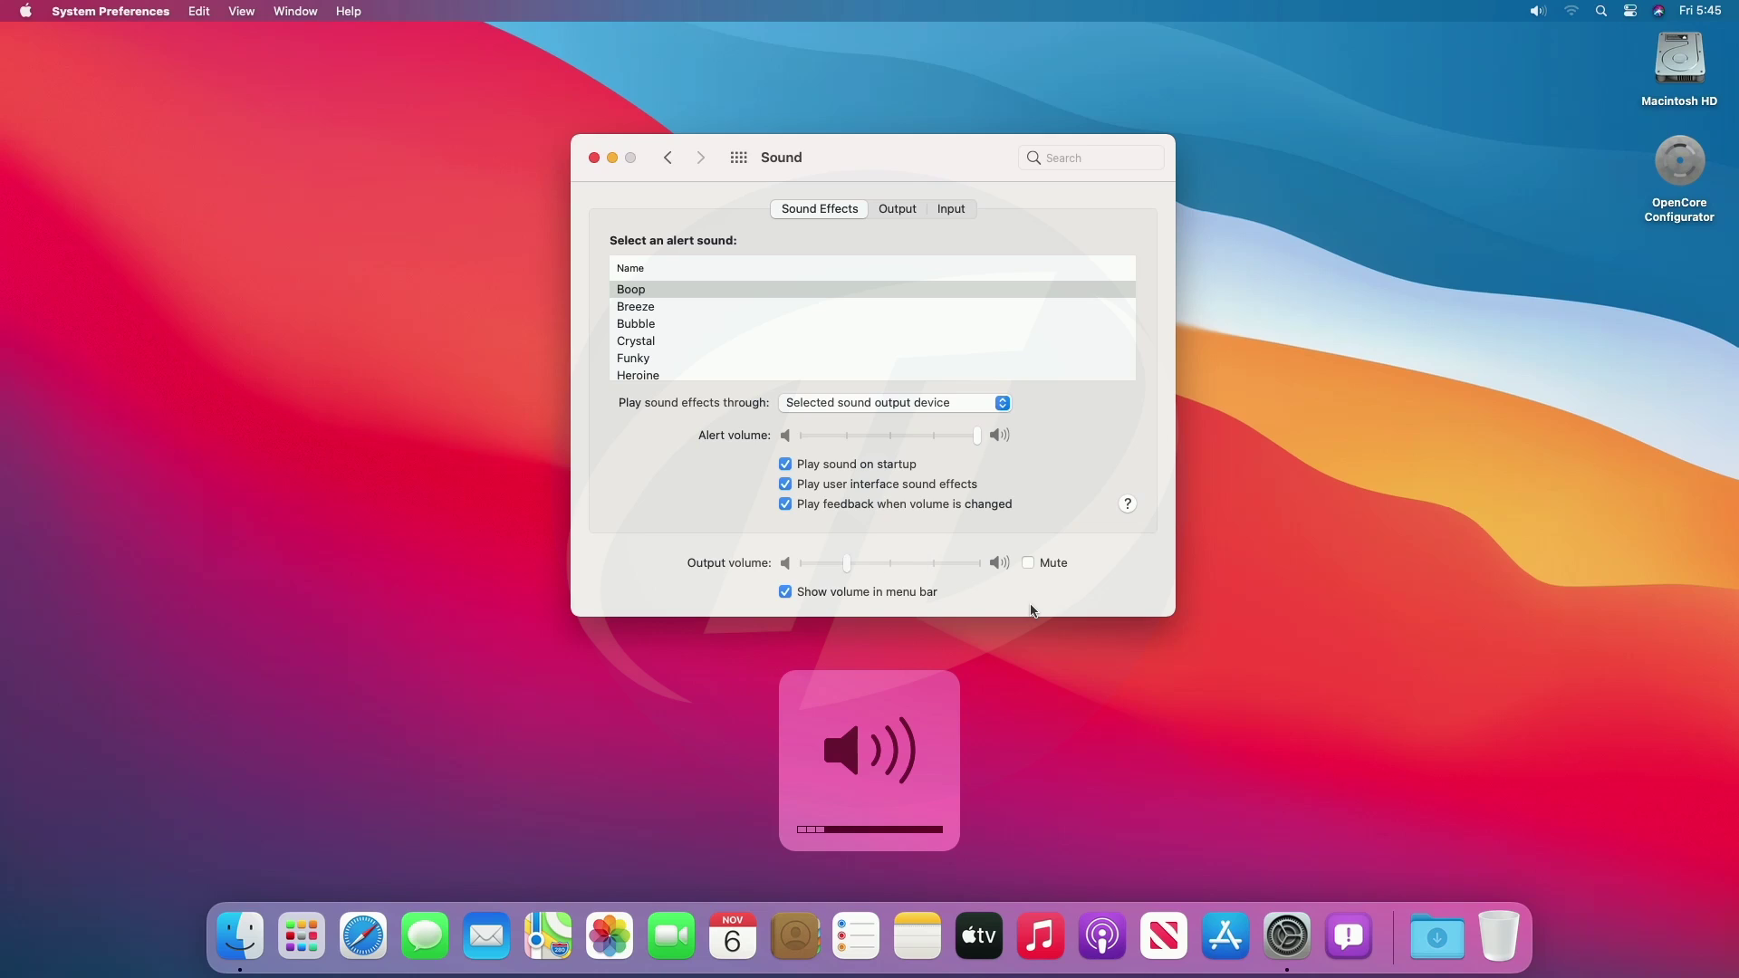
key(XF86AudioRaiseVolume)
key(XF86AudioRaiseVolume)
key(XF86AudioRaiseVolume)
key(XF86AudioRaiseVolume)
key(XF86AudioRaiseVolume)
key(XF86AudioRaiseVolume)
key(XF86AudioRaiseVolume)
key(XF86AudioRaiseVolume)
key(XF86AudioRaiseVolume)
key(XF86AudioRaiseVolume)
key(XF86AudioRaiseVolume)
key(XF86AudioRaiseVolume)
key(XF86AudioRaiseVolume)
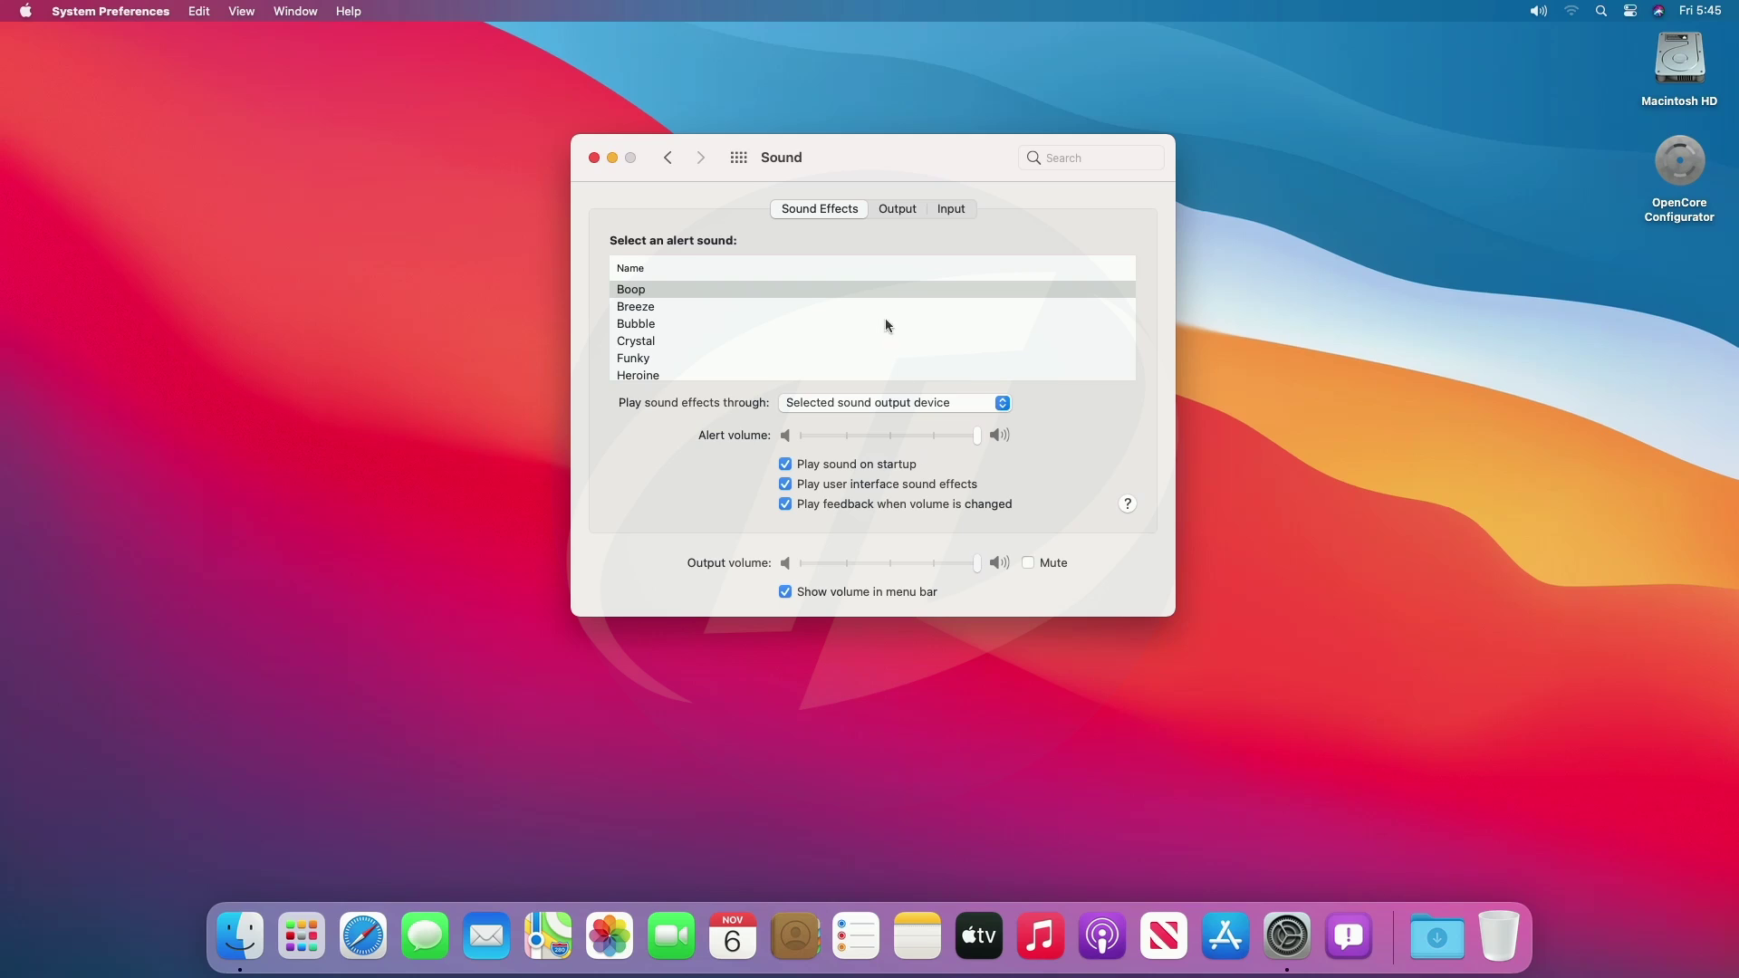
Check the detected sound Output and Input devices, then go back to all preferences.
click(886, 212)
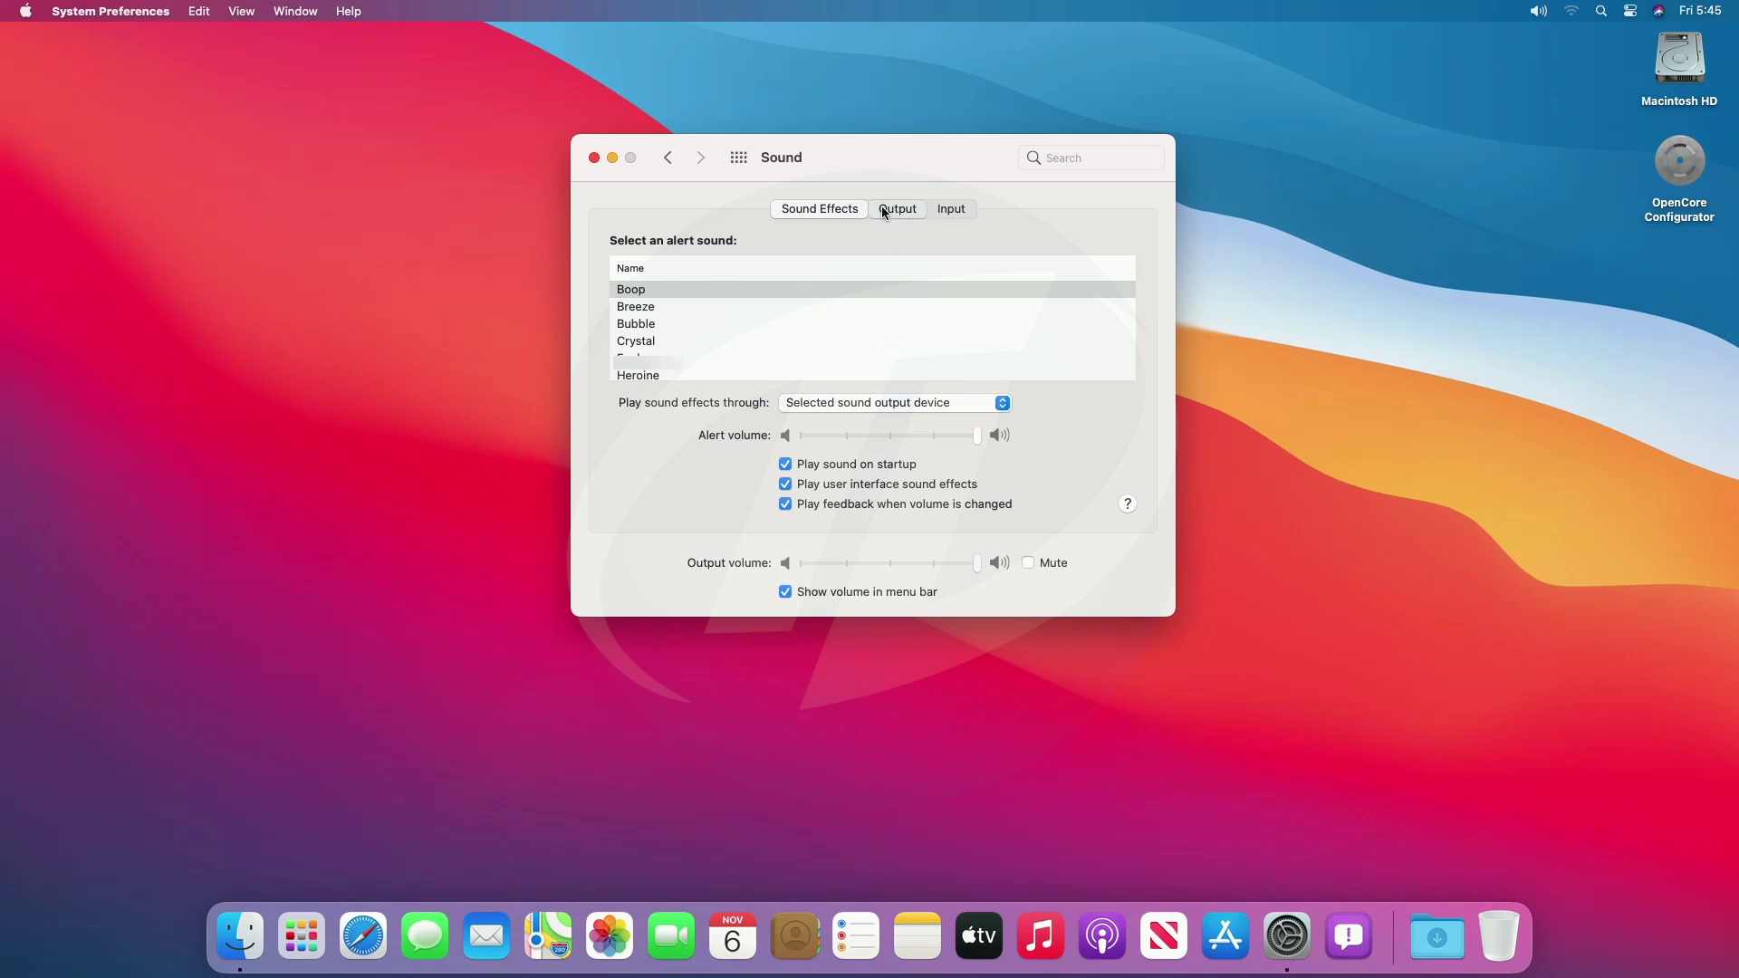
click(941, 213)
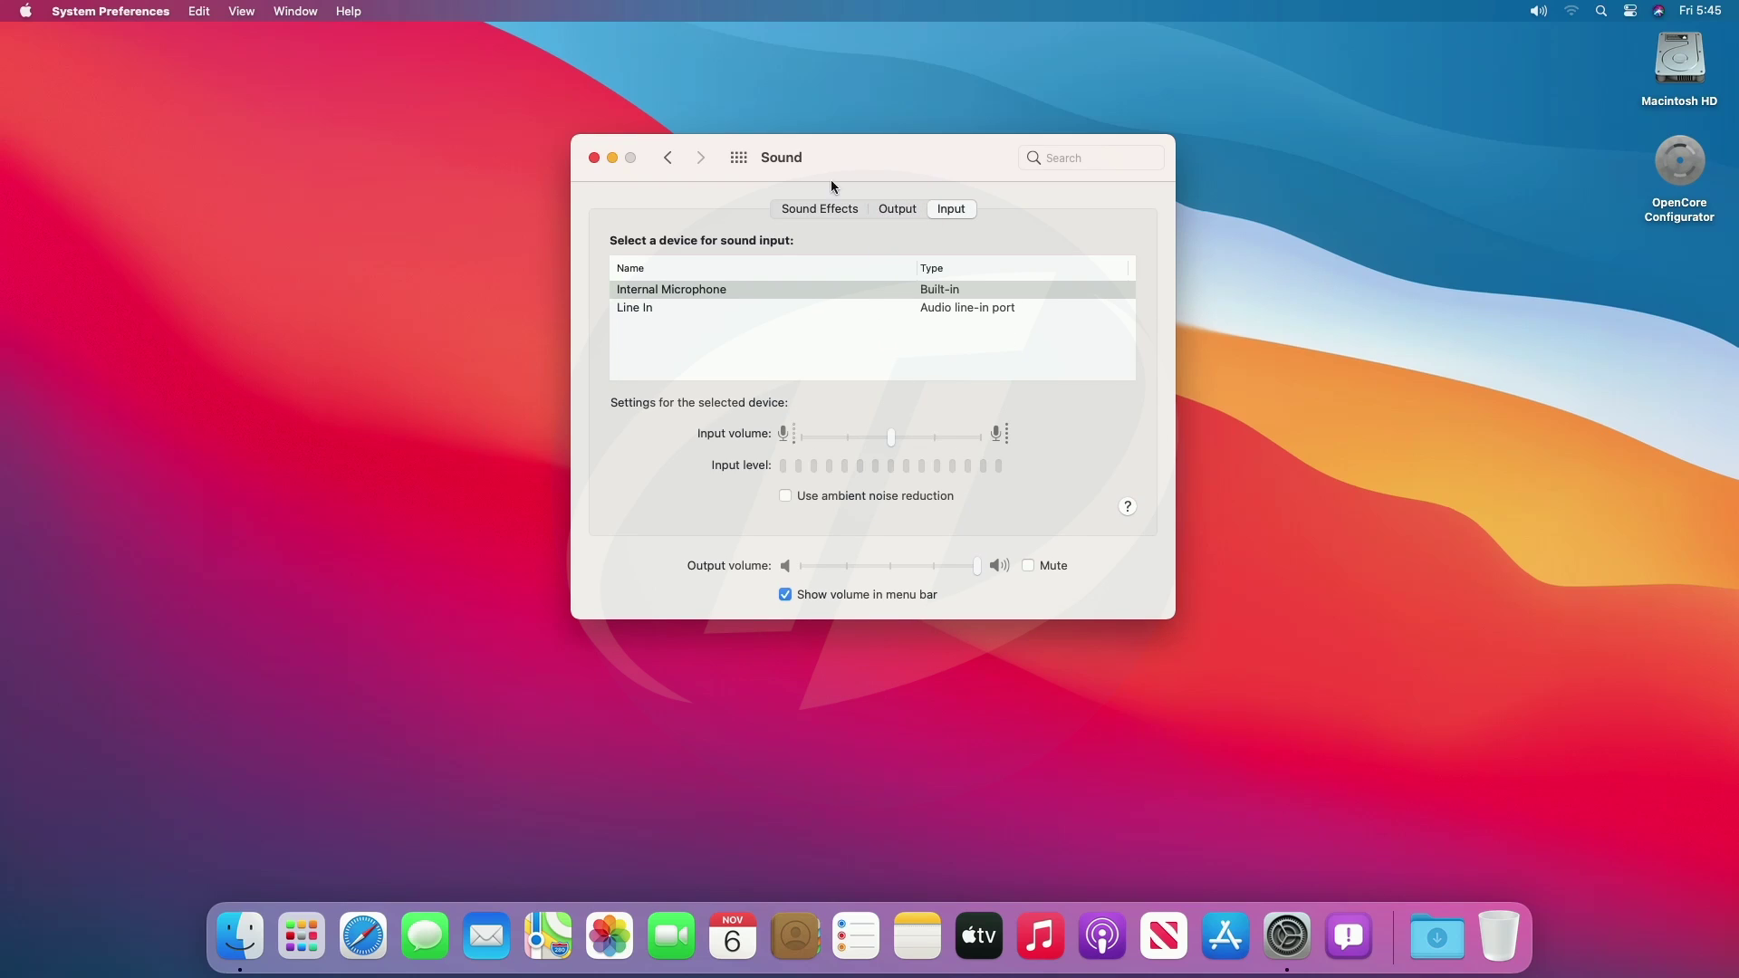
click(738, 161)
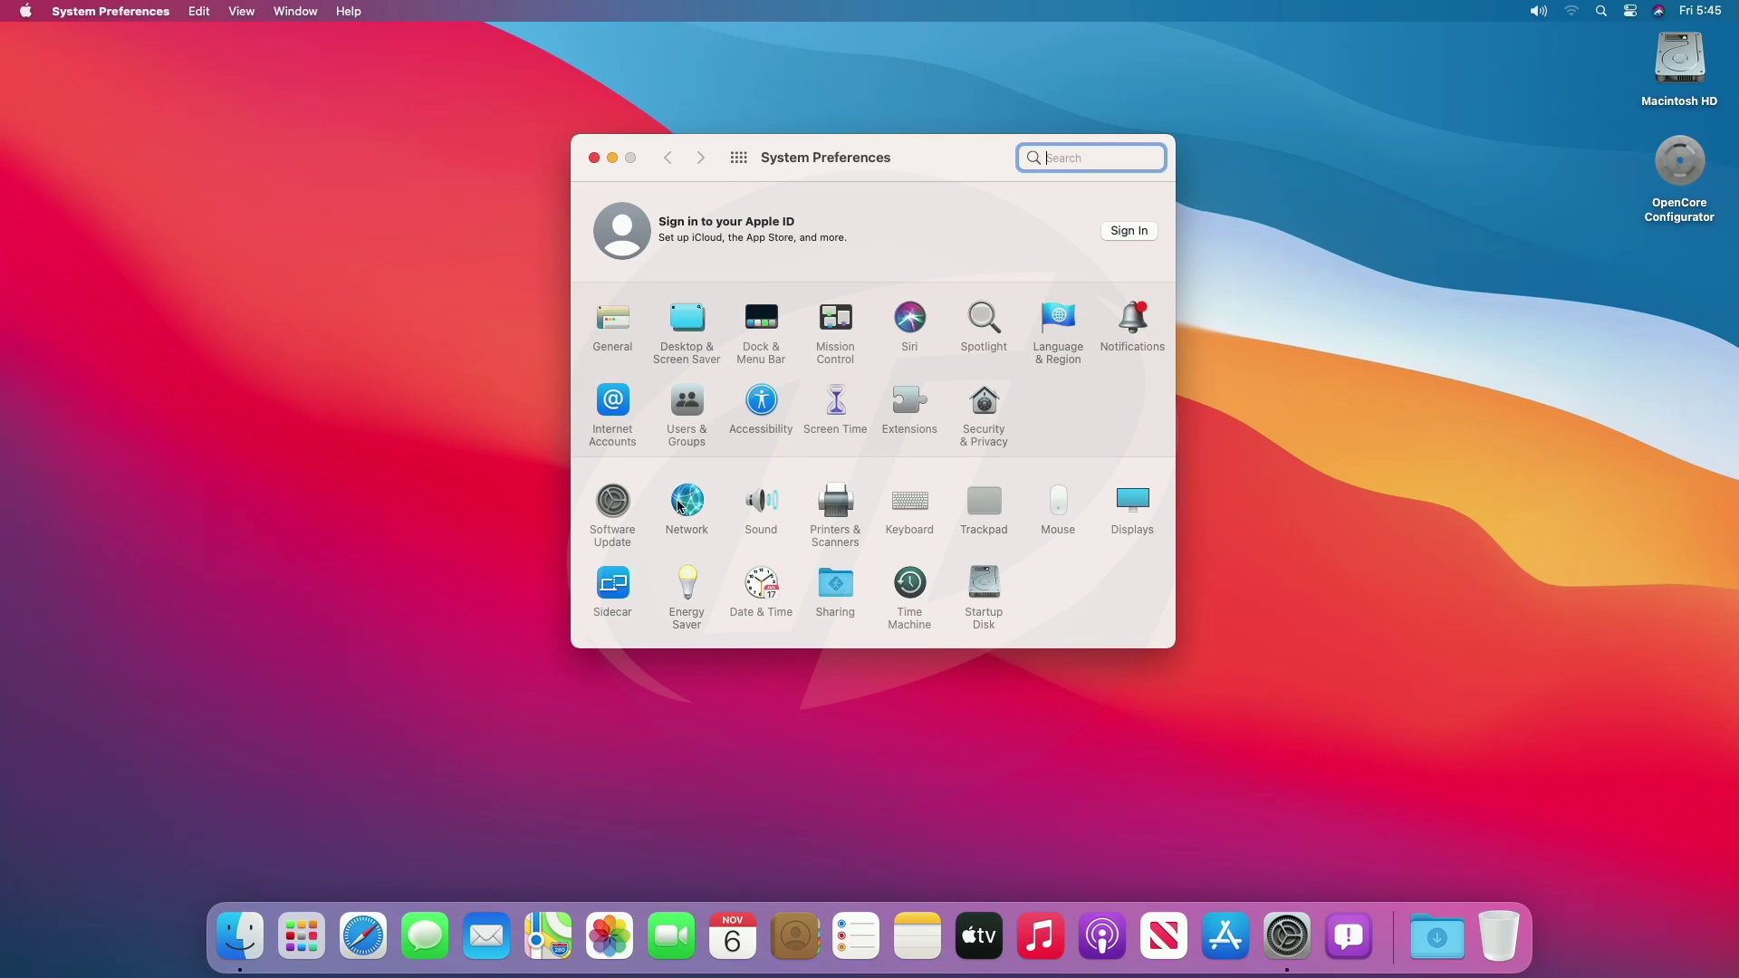
Glance at Network, then try Dark, Auto and back to Light appearance in General.
click(681, 506)
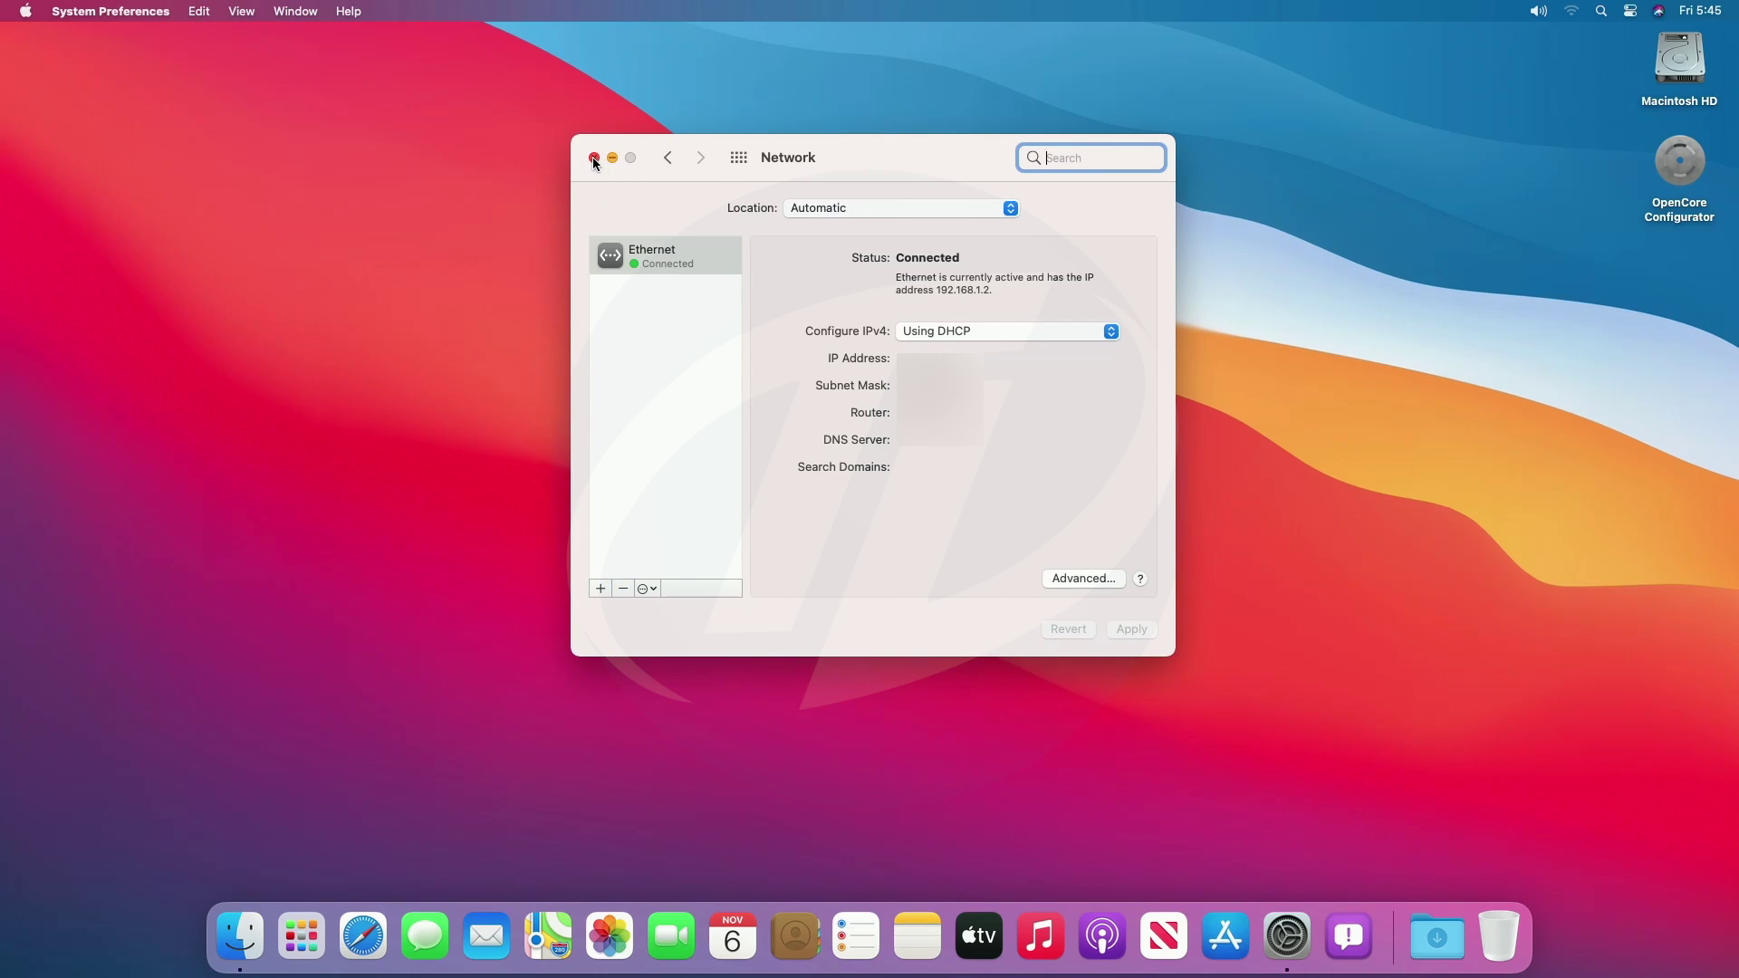
click(668, 158)
click(616, 316)
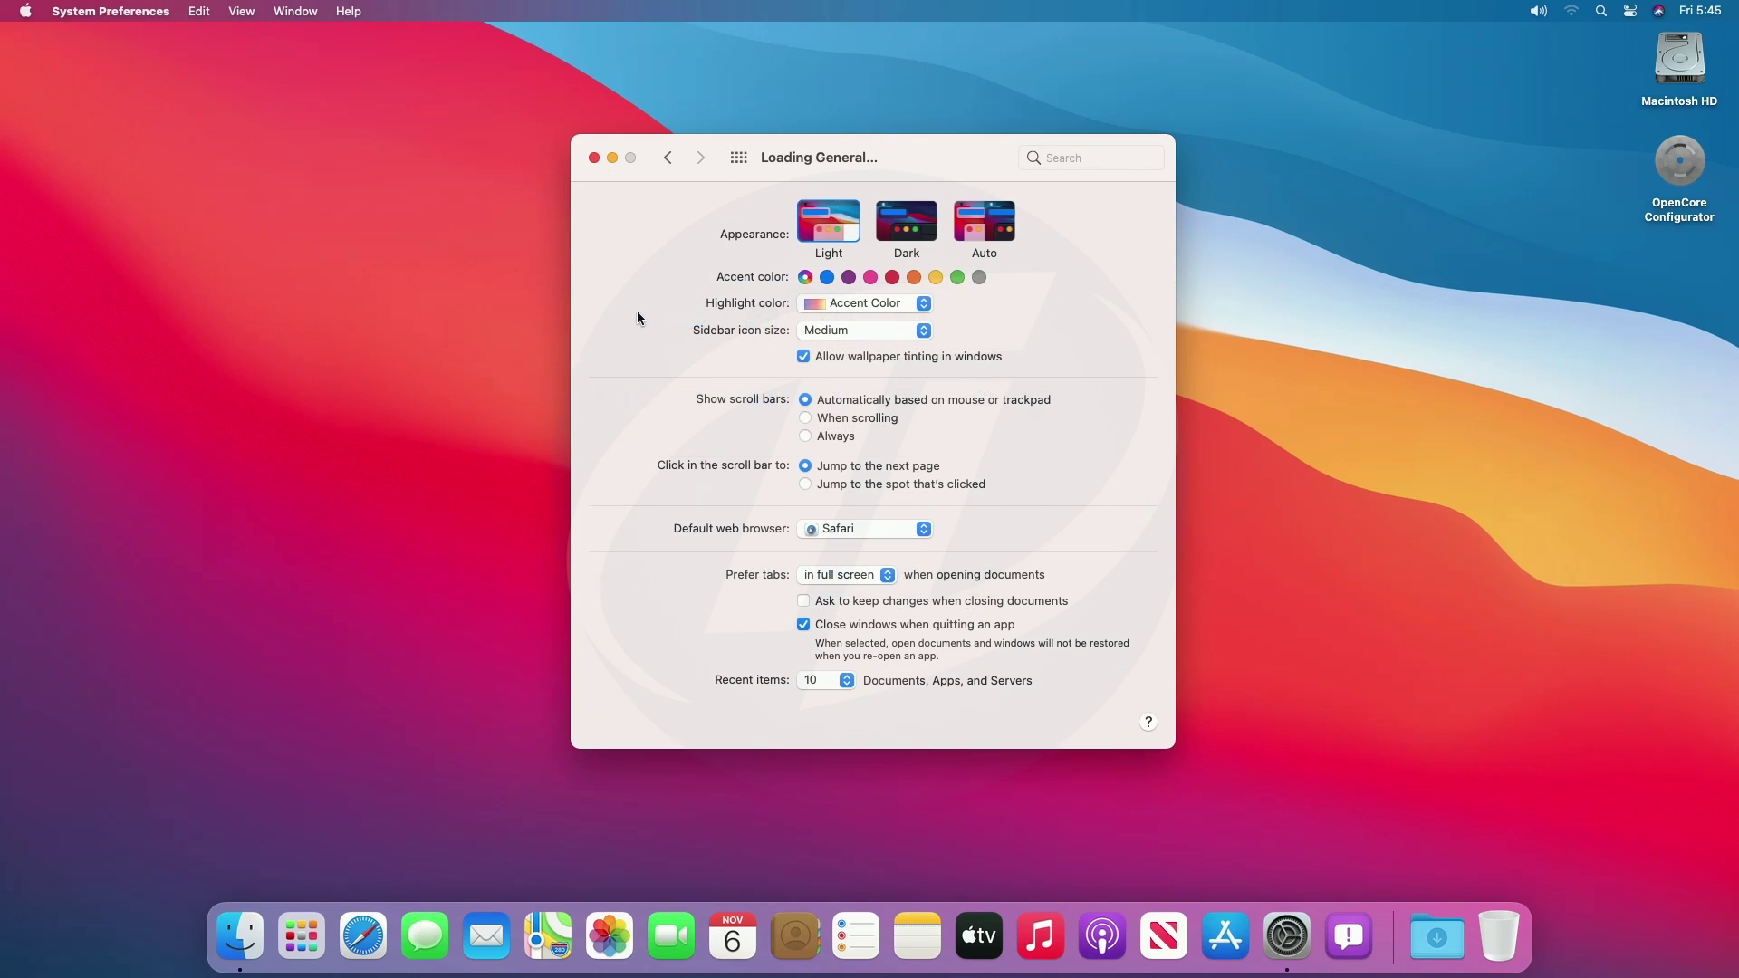
click(904, 237)
click(994, 235)
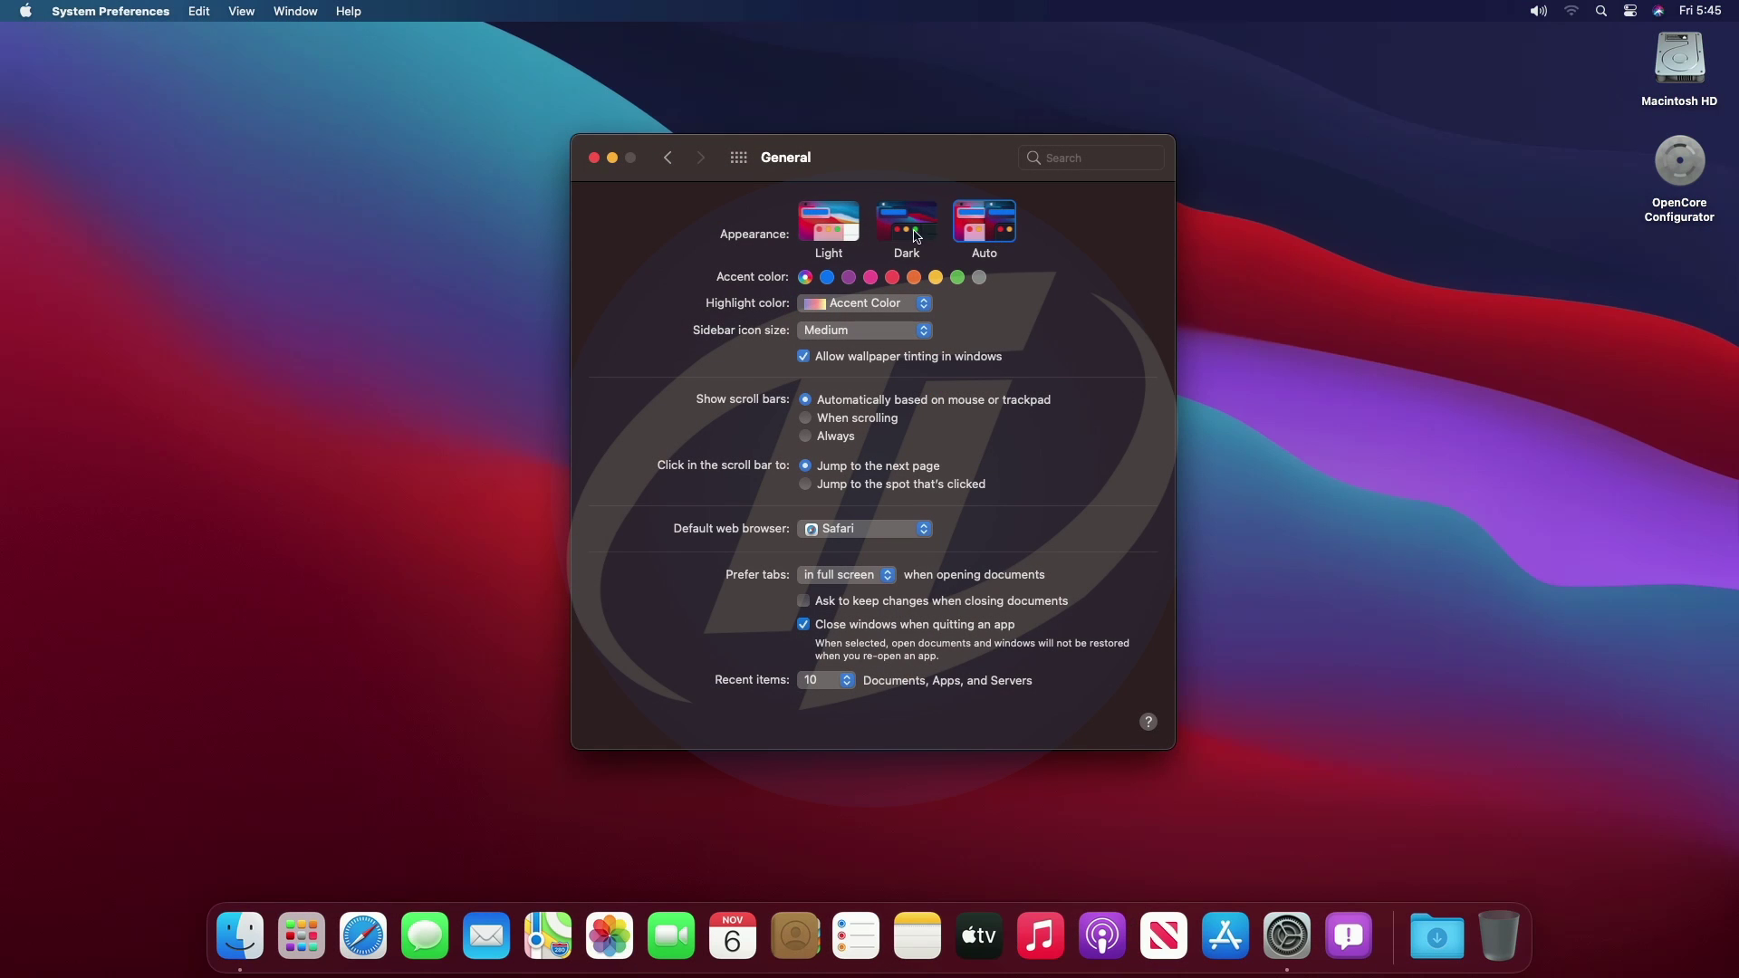
click(829, 227)
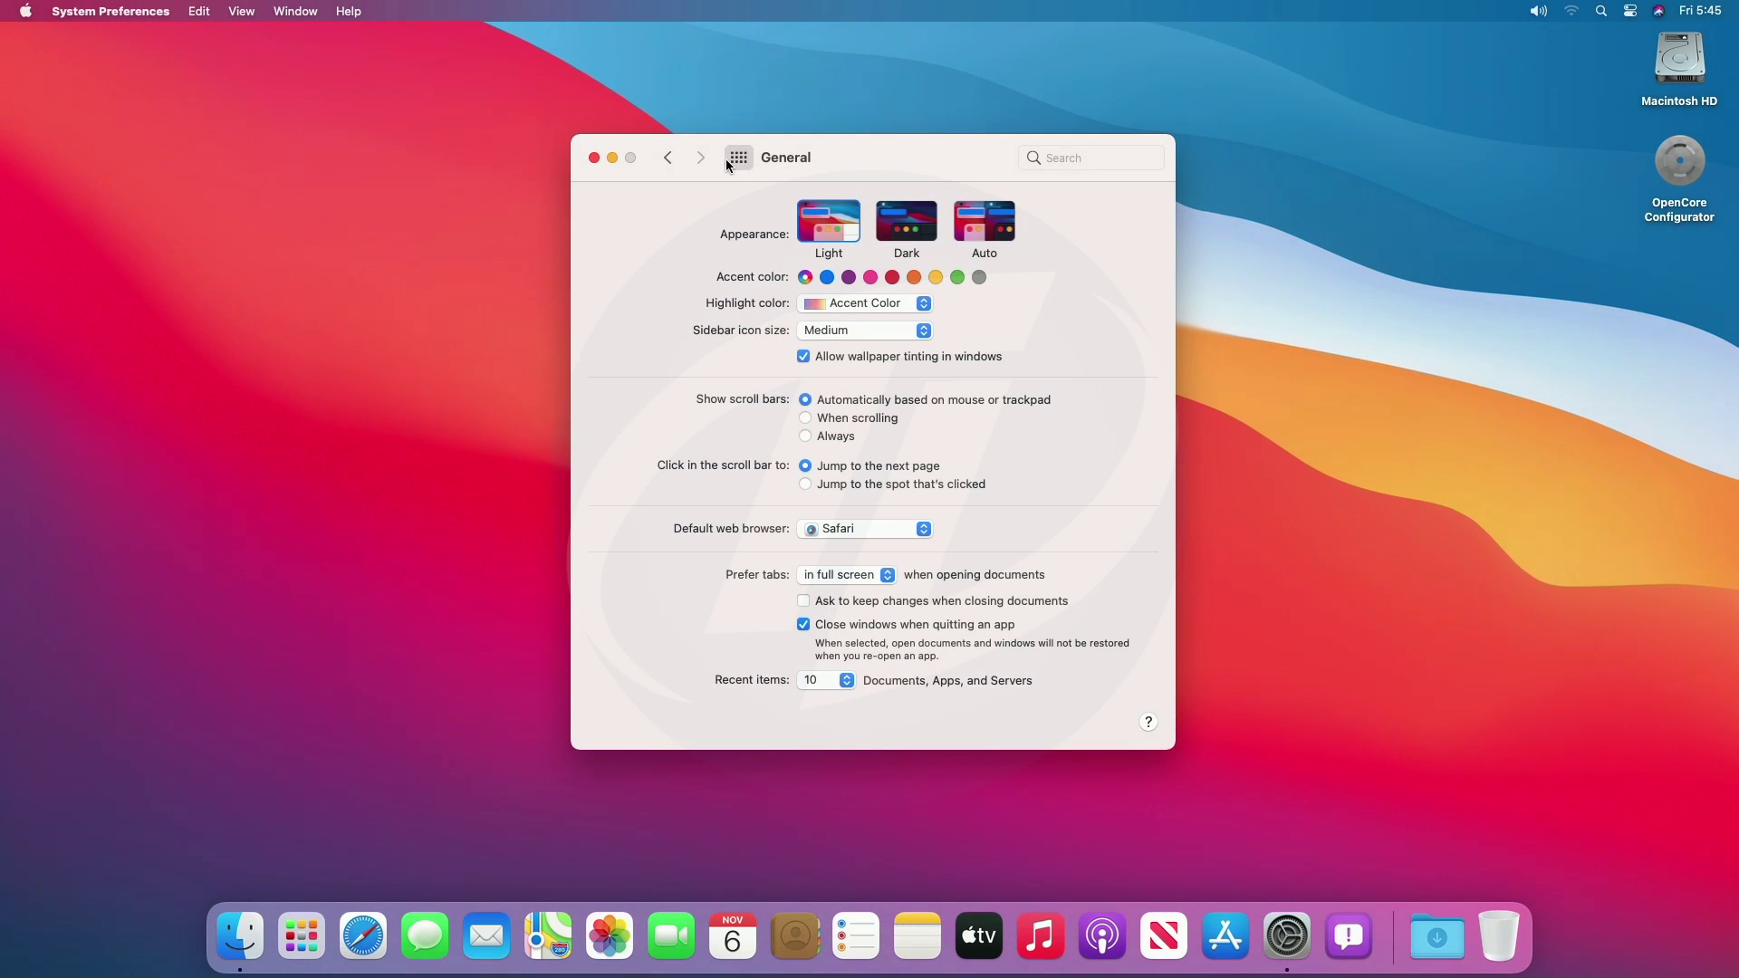
click(728, 160)
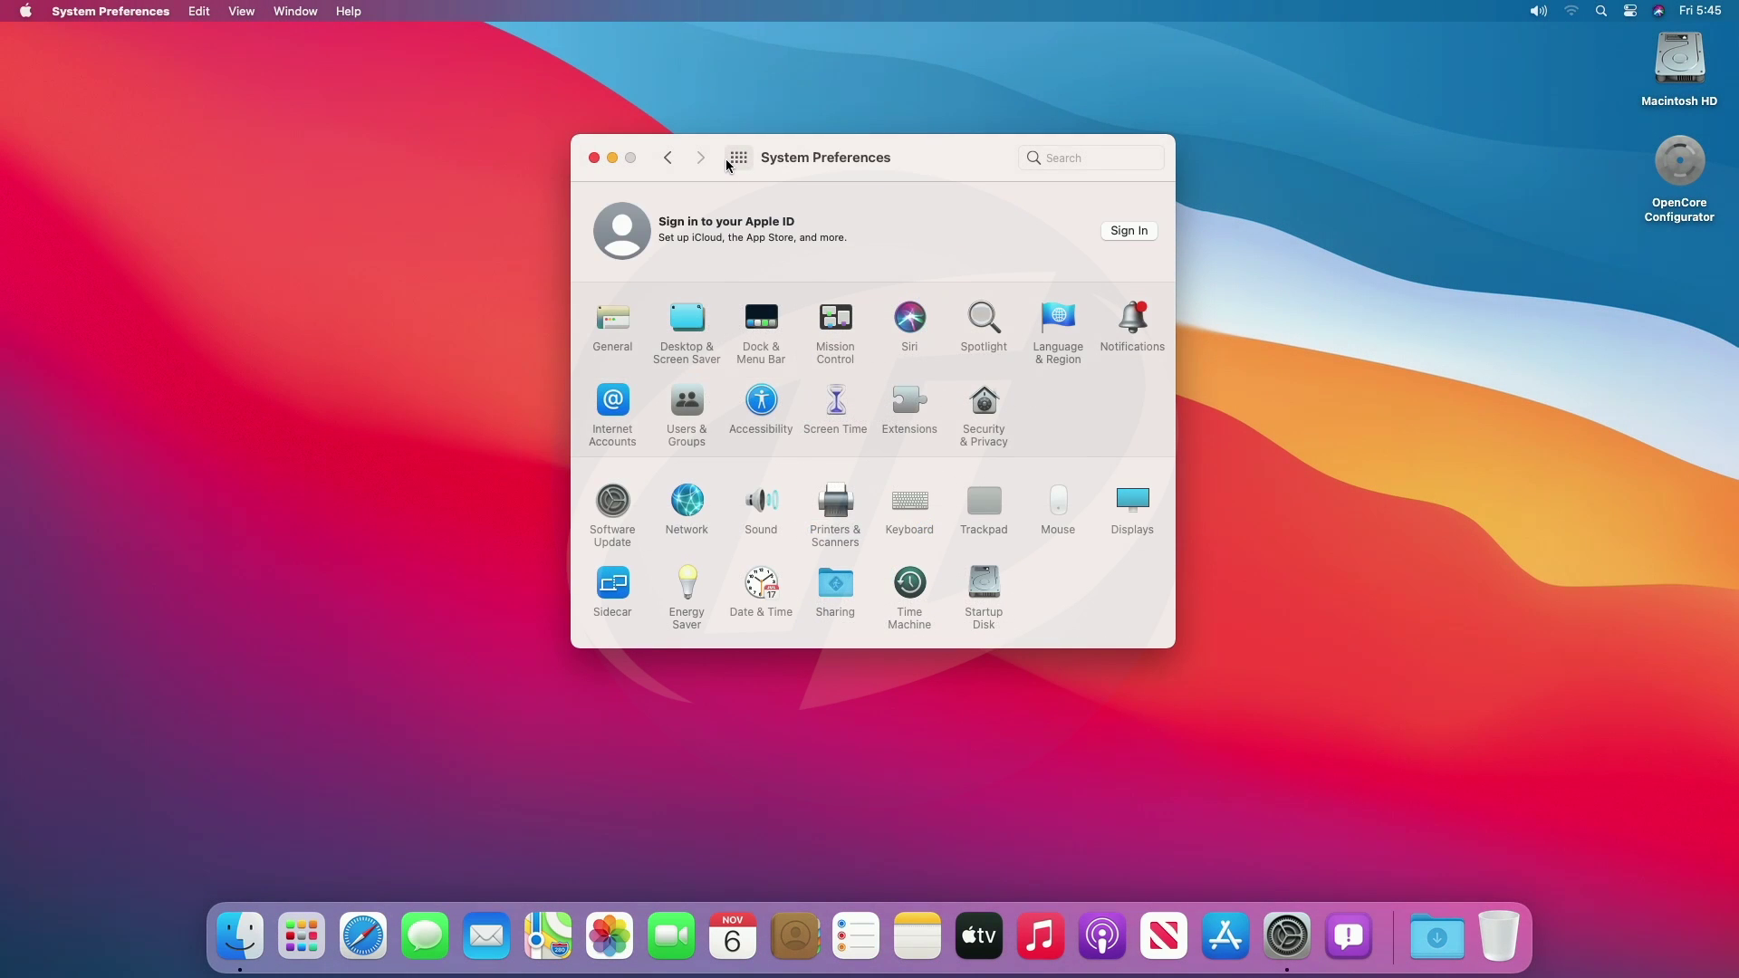
Set the desktop wallpaper to Big Sur Graphic after previewing Big Sur and Iridescence.
click(688, 318)
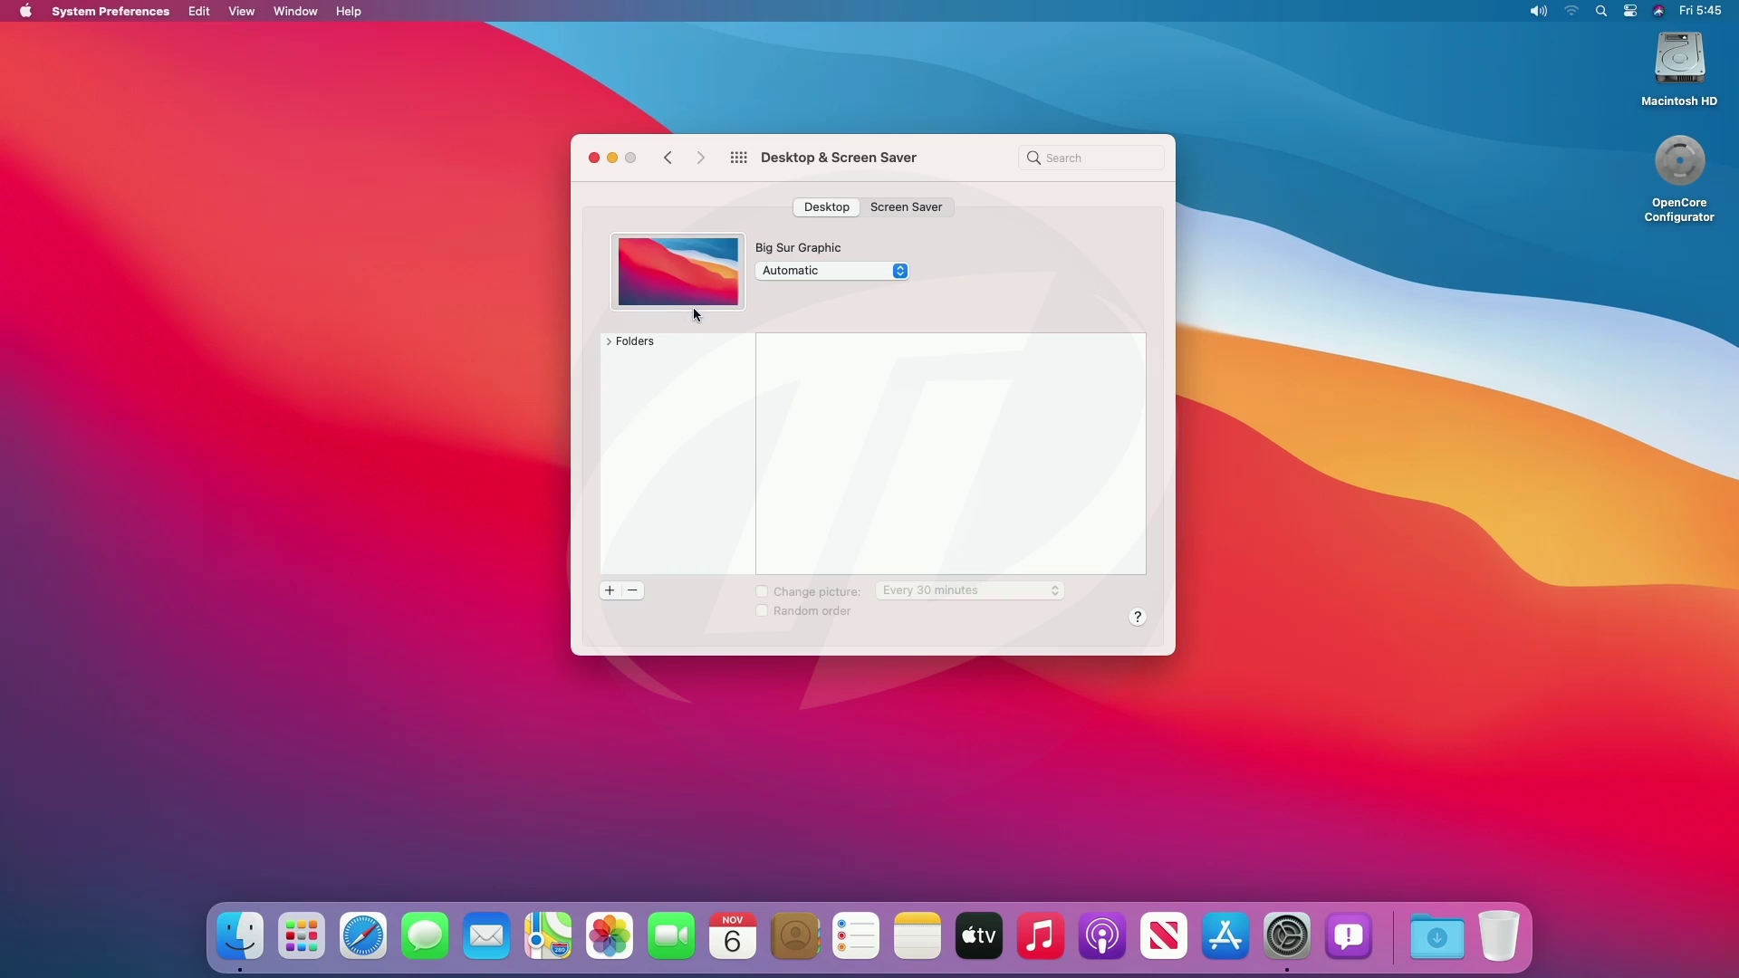
click(804, 396)
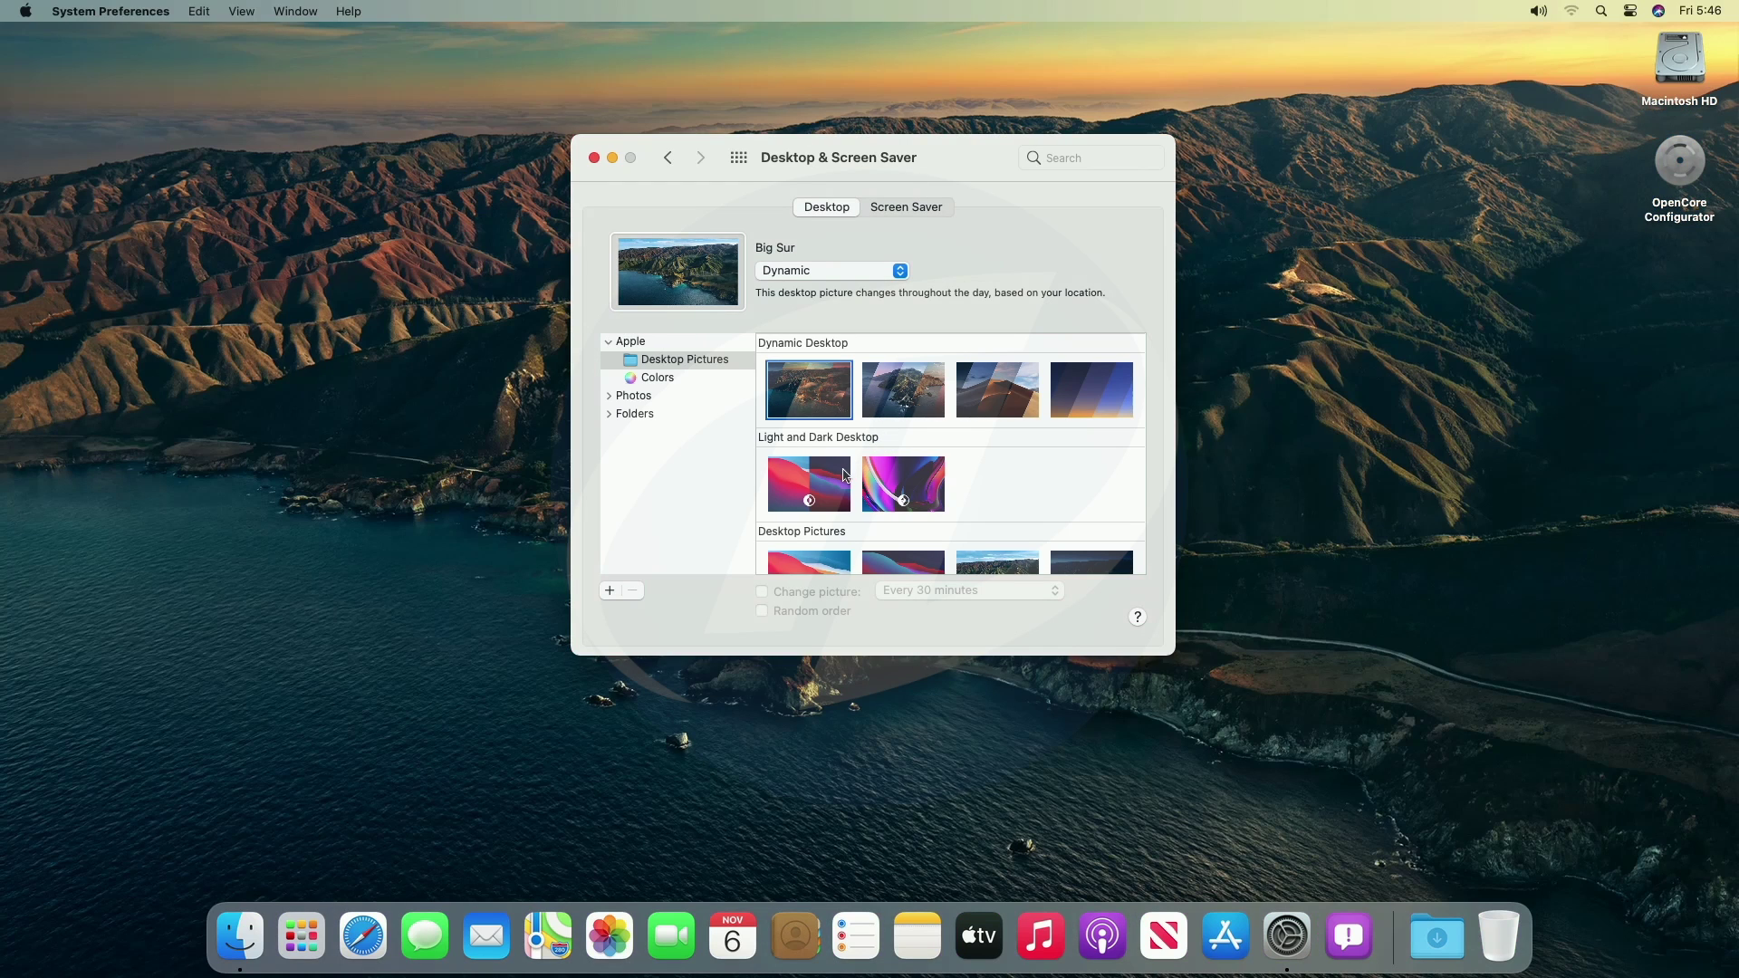
click(848, 472)
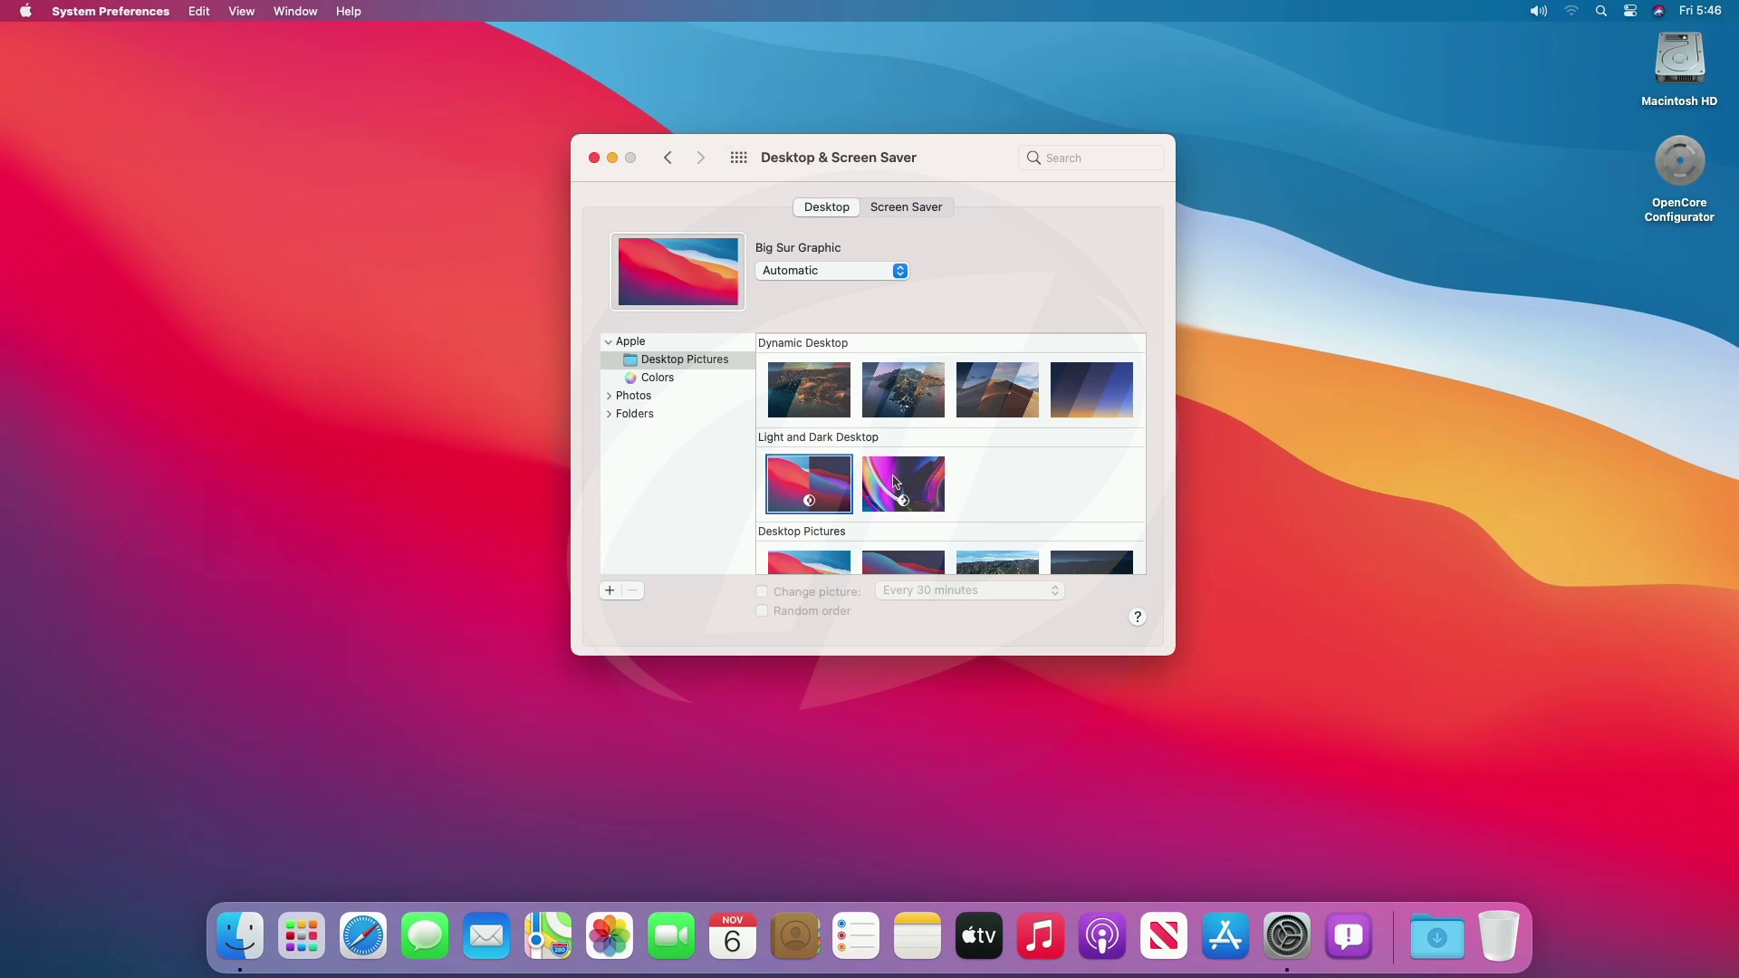
click(897, 481)
click(798, 400)
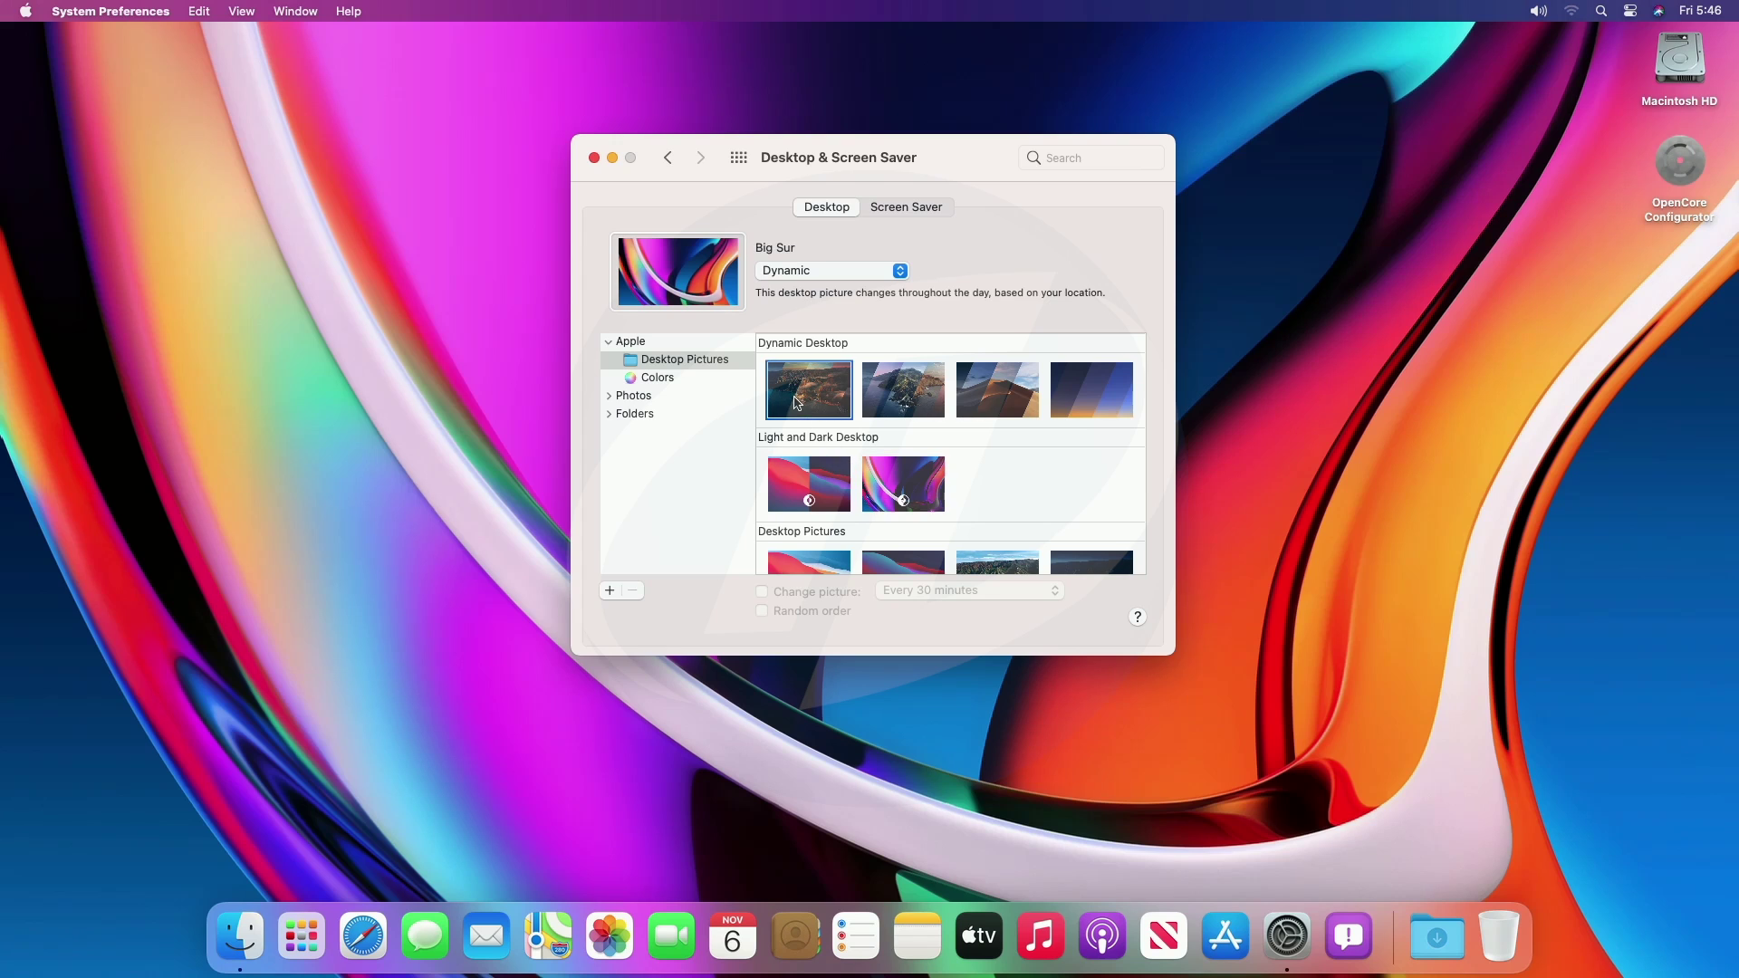
click(802, 473)
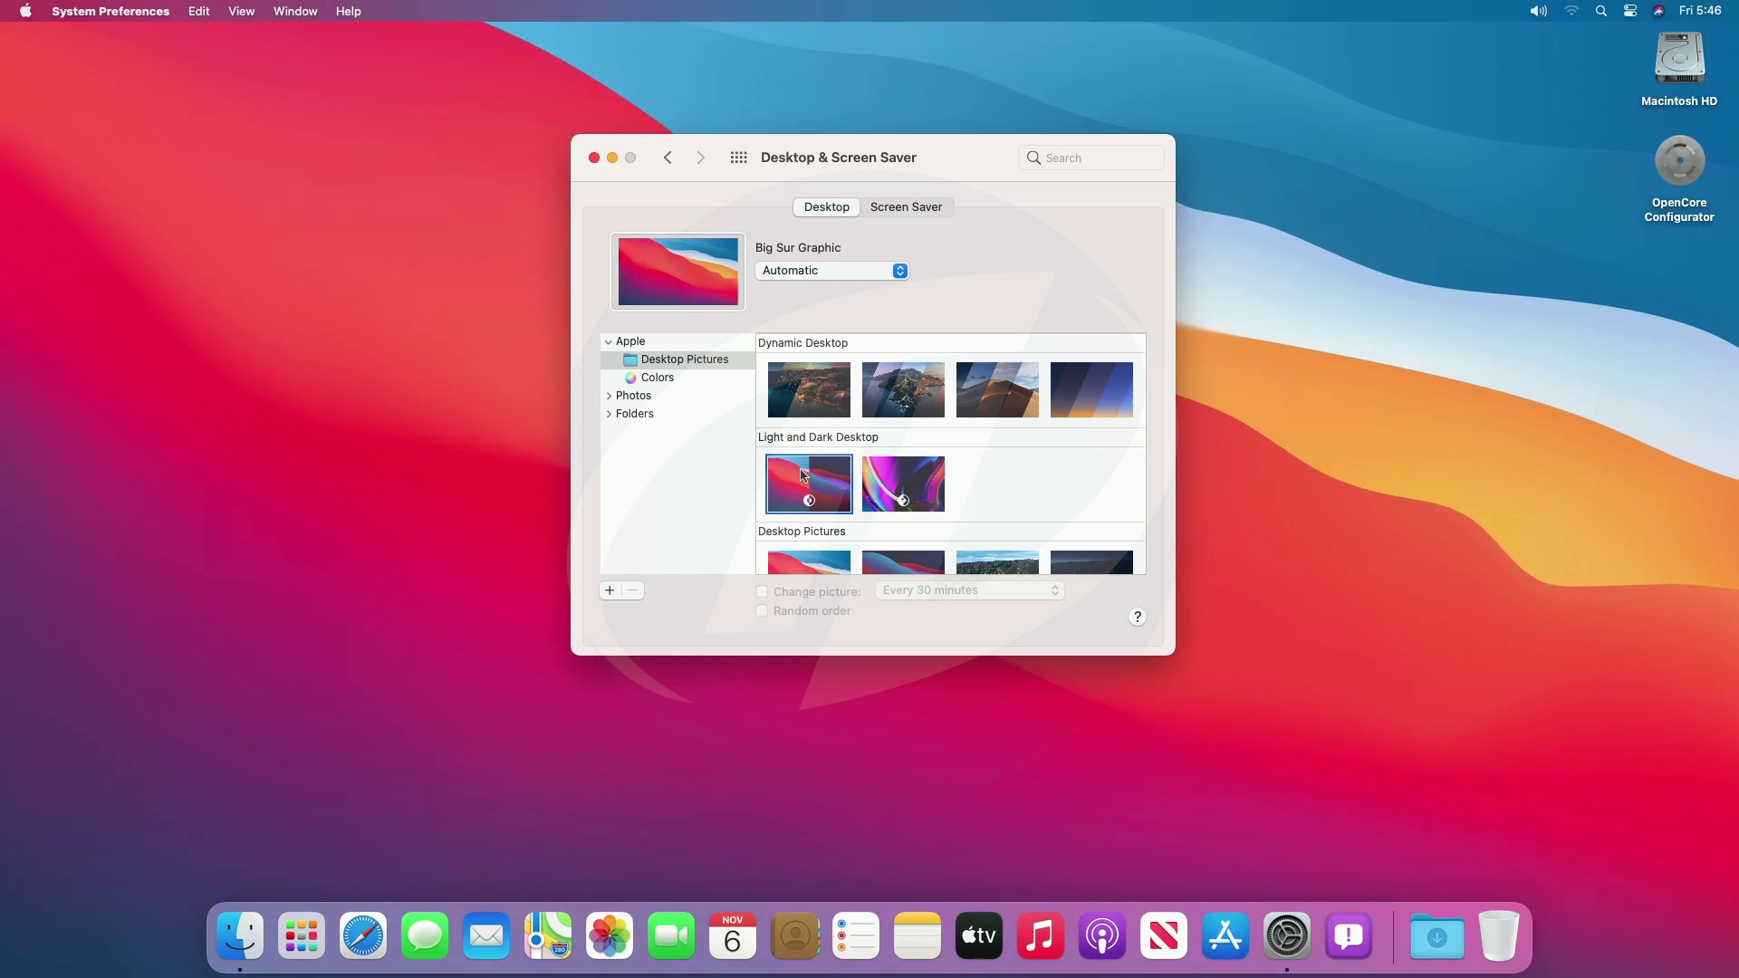
click(738, 160)
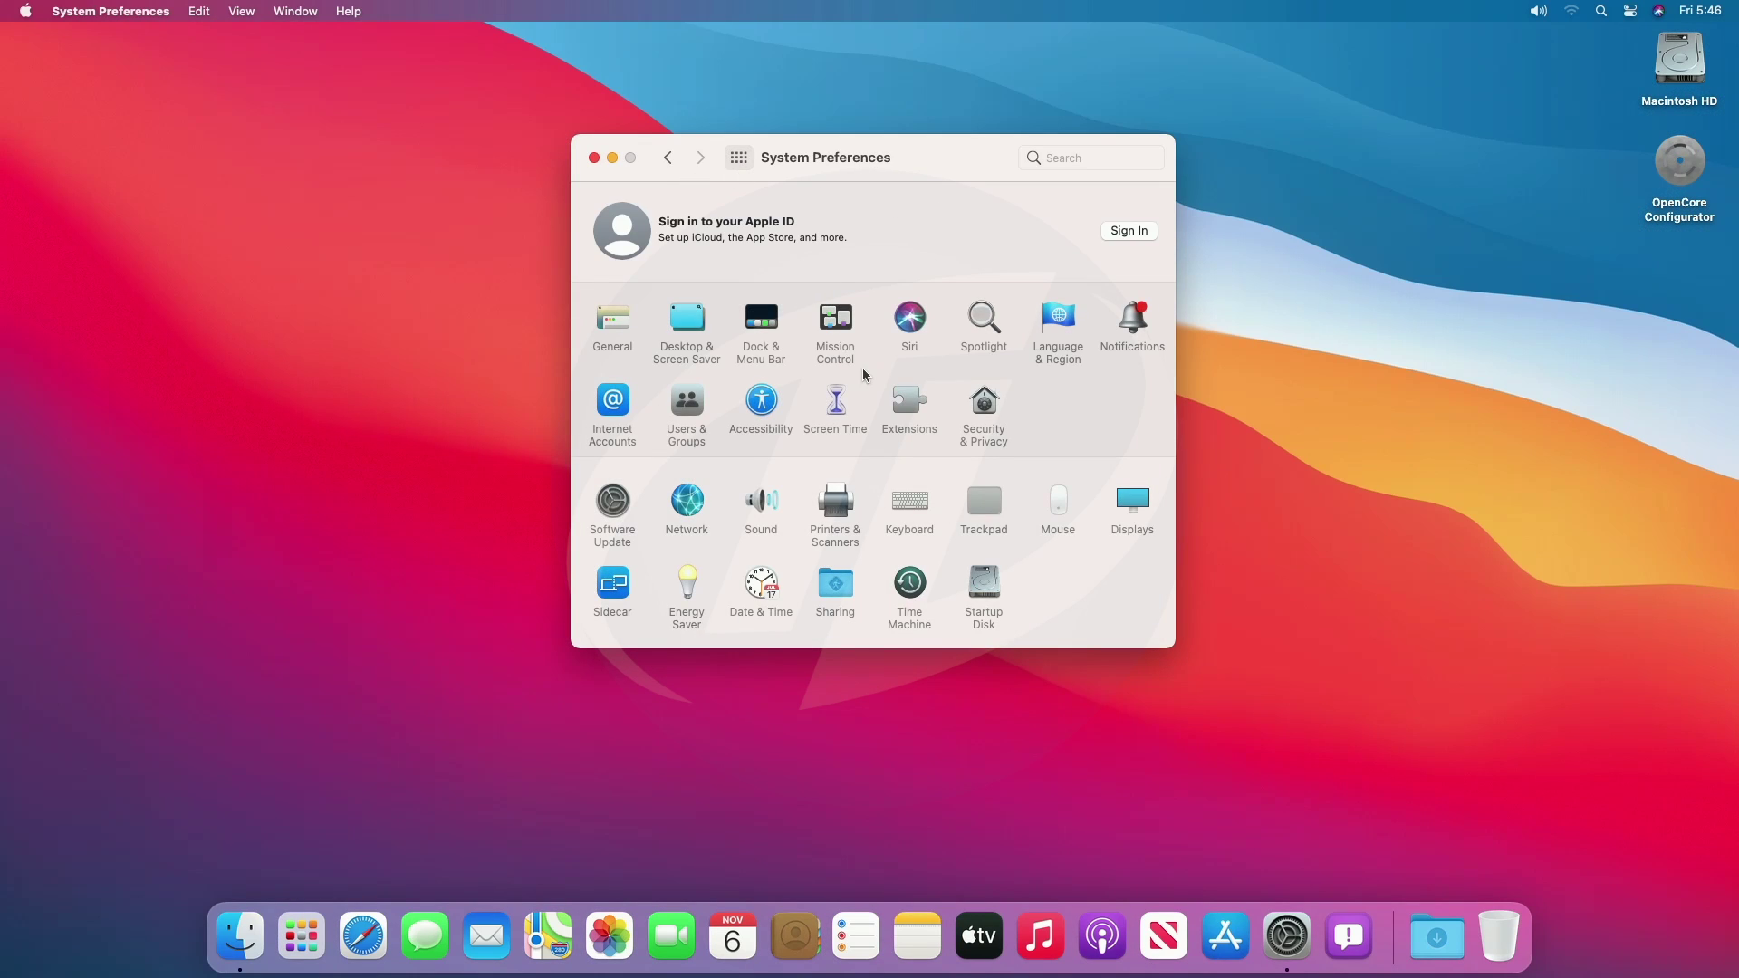
Review the display's Color and Night Shift settings, close preferences, and dismiss the notification widgets.
click(1132, 503)
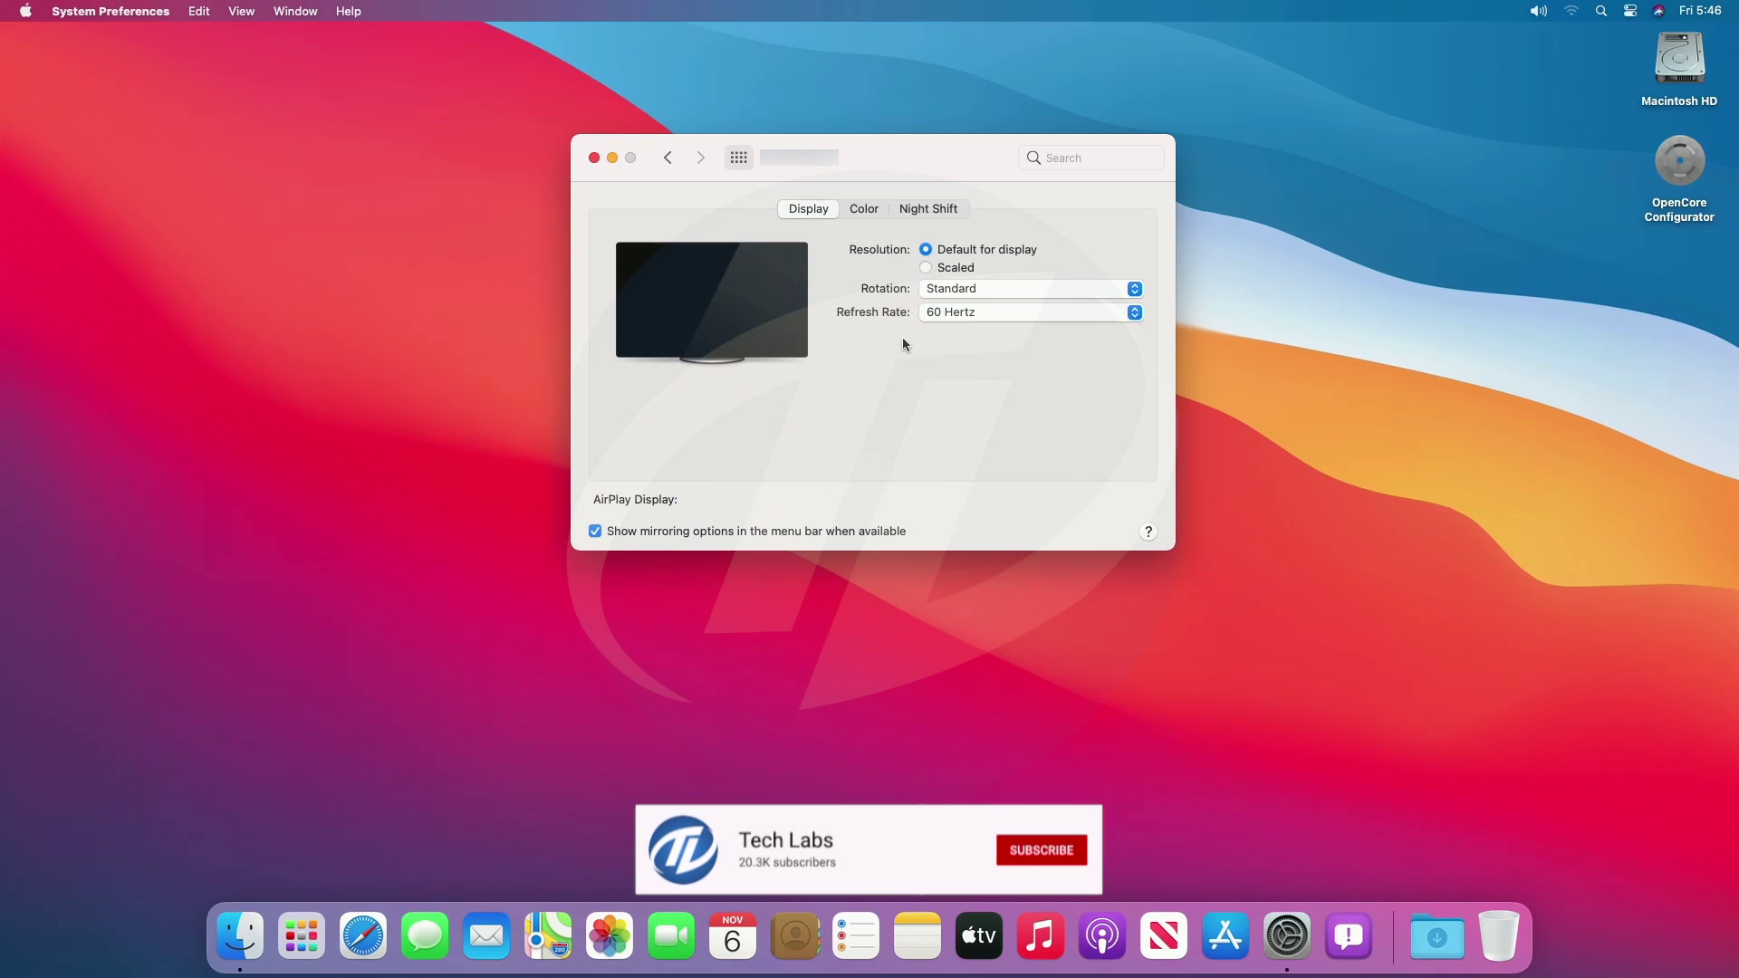
click(869, 209)
click(929, 209)
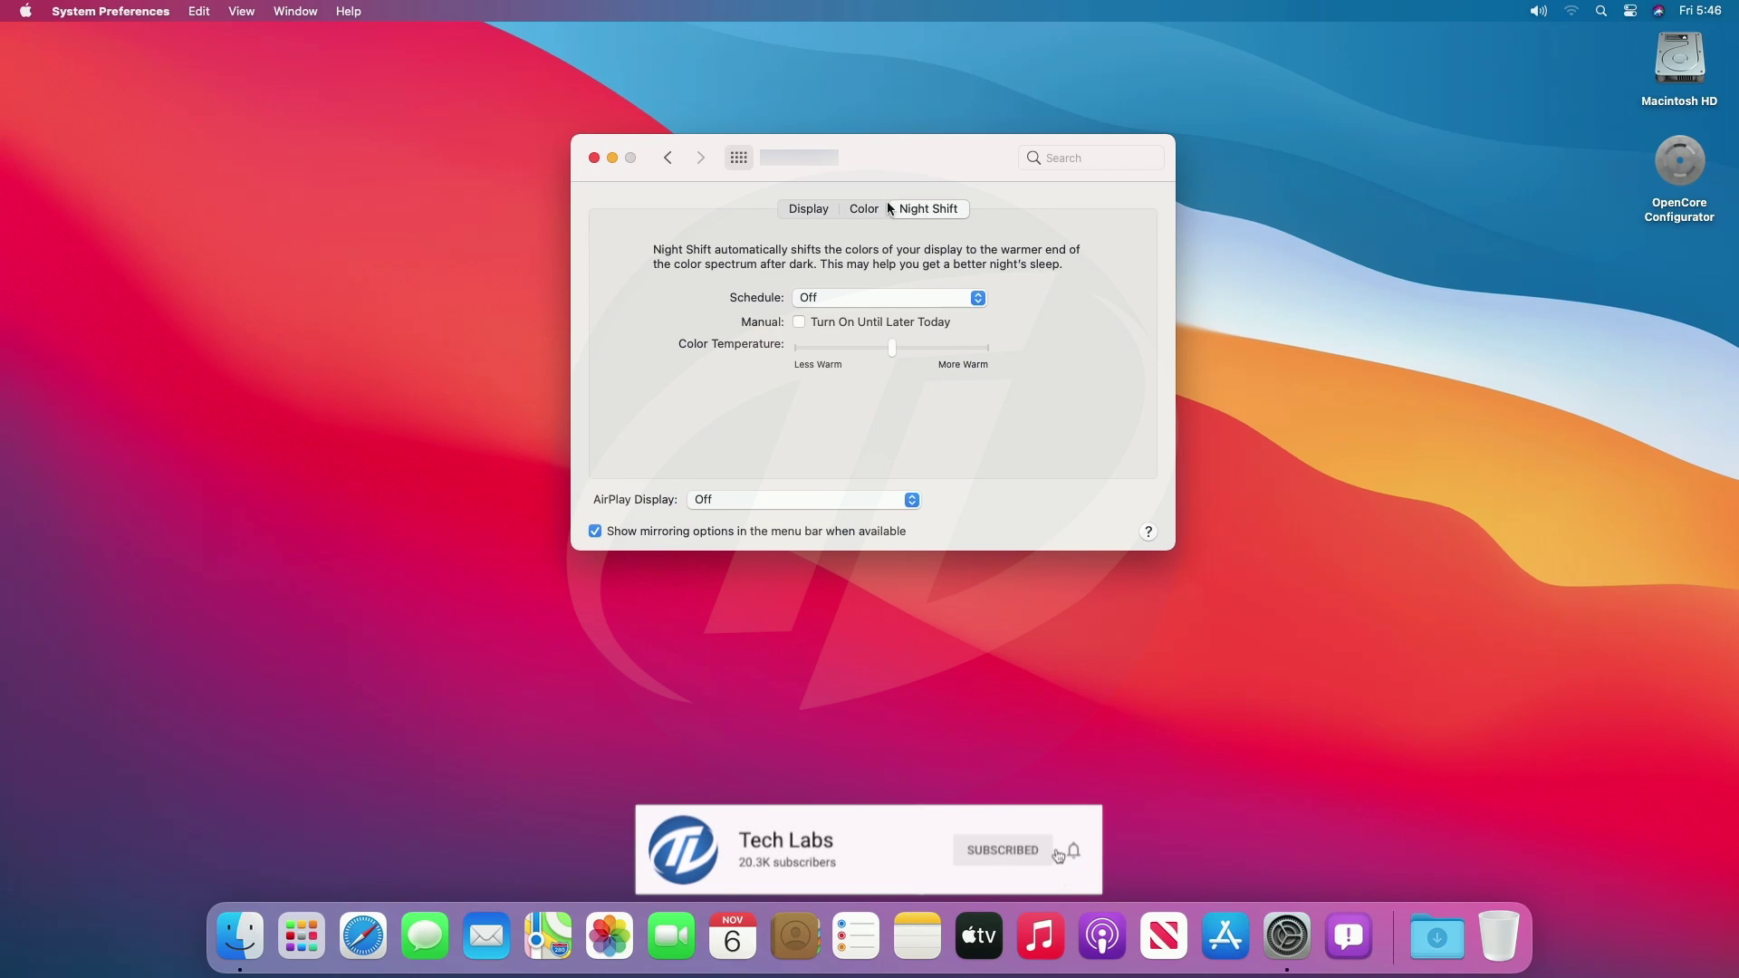
click(594, 158)
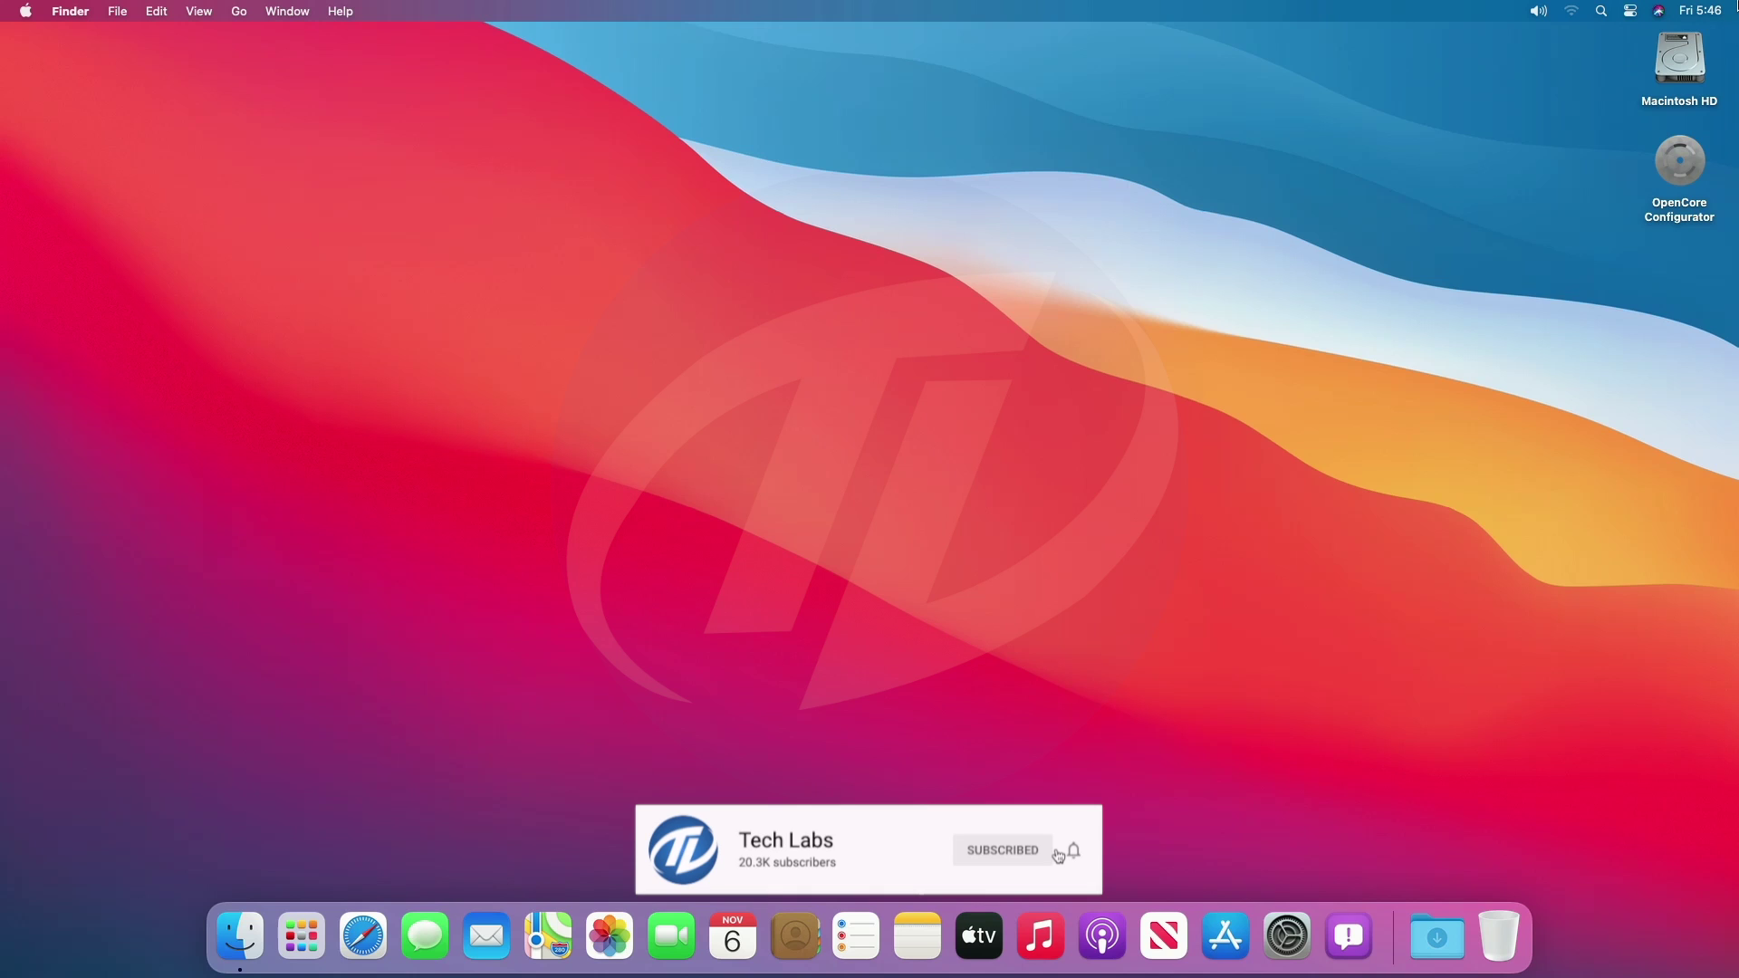
mouse_move(1736, 4)
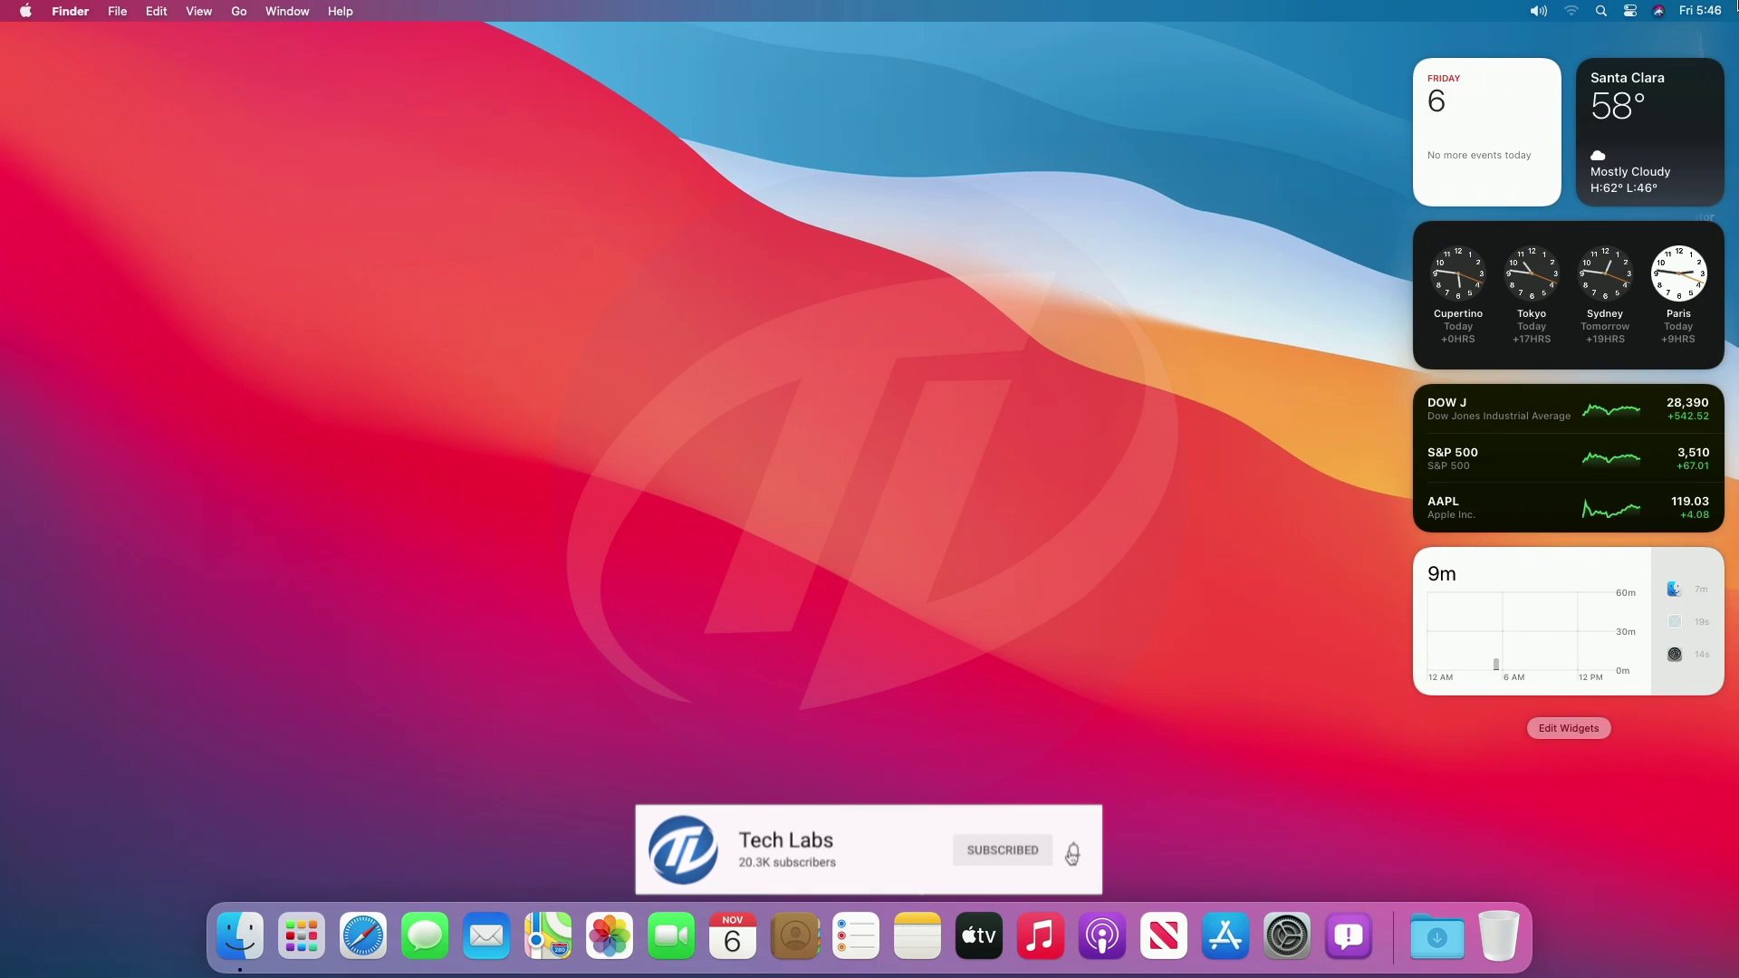
click(1056, 304)
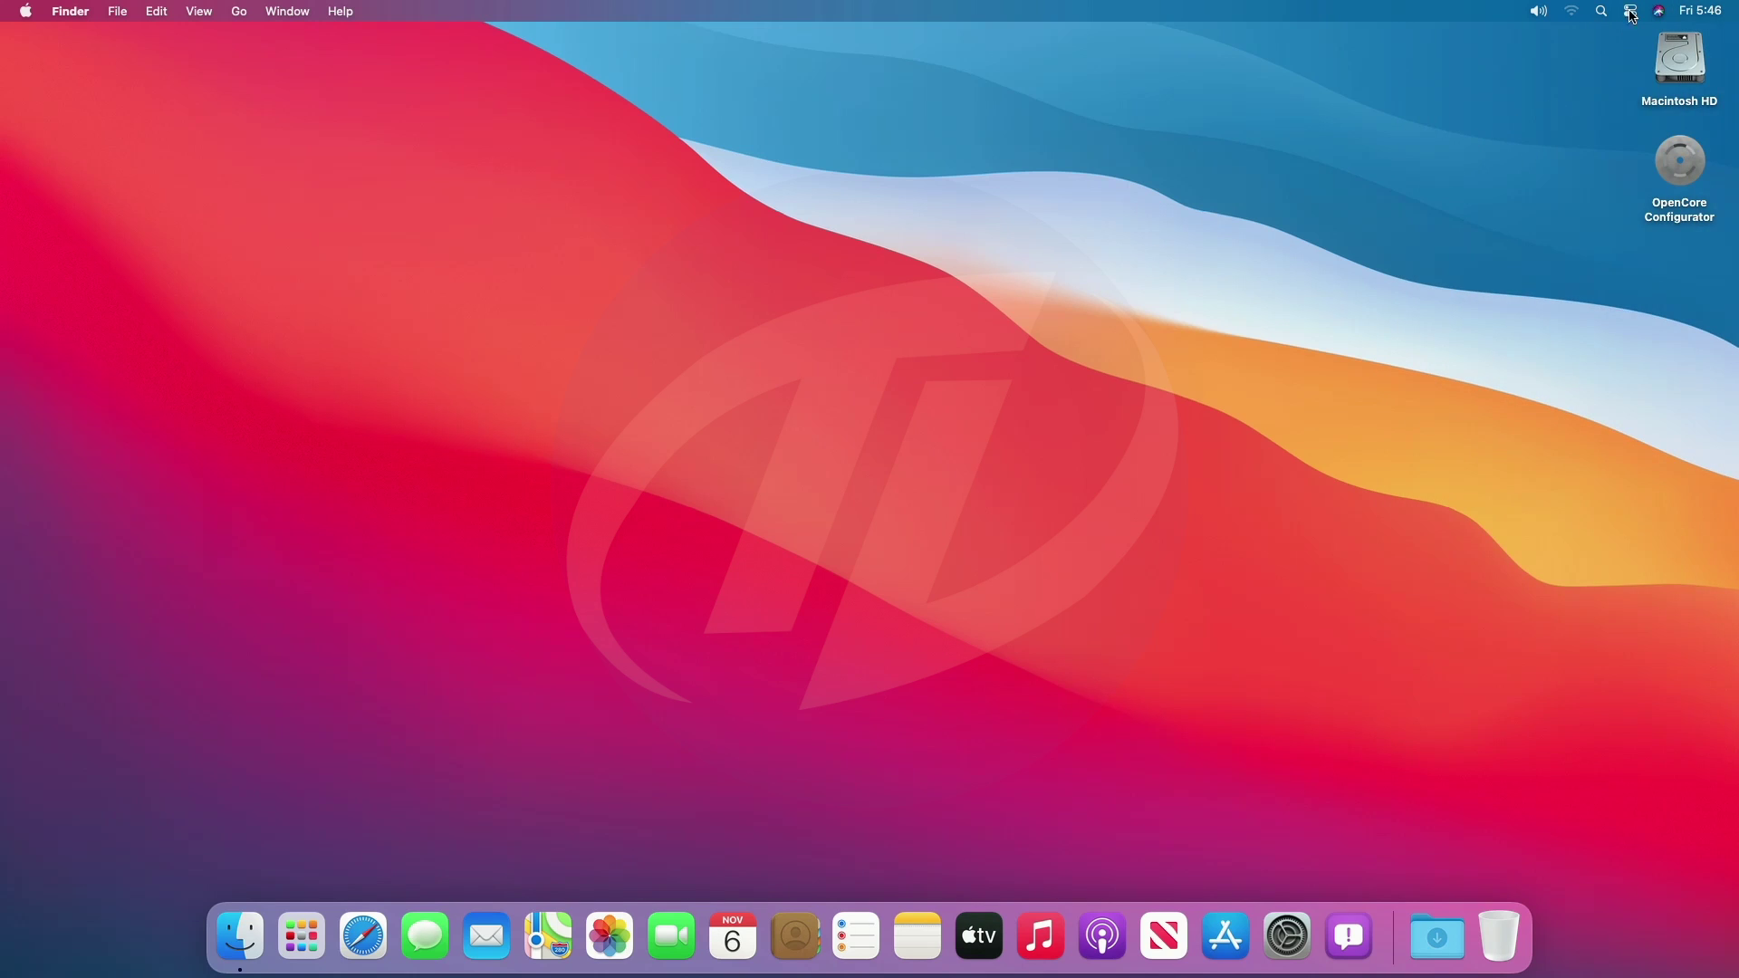
In Control Center, test the volume slider, the volume keys and mute.
click(1633, 12)
mouse_move(1673, 275)
mouse_down()
mouse_move(1452, 288)
mouse_move(1680, 295)
mouse_up()
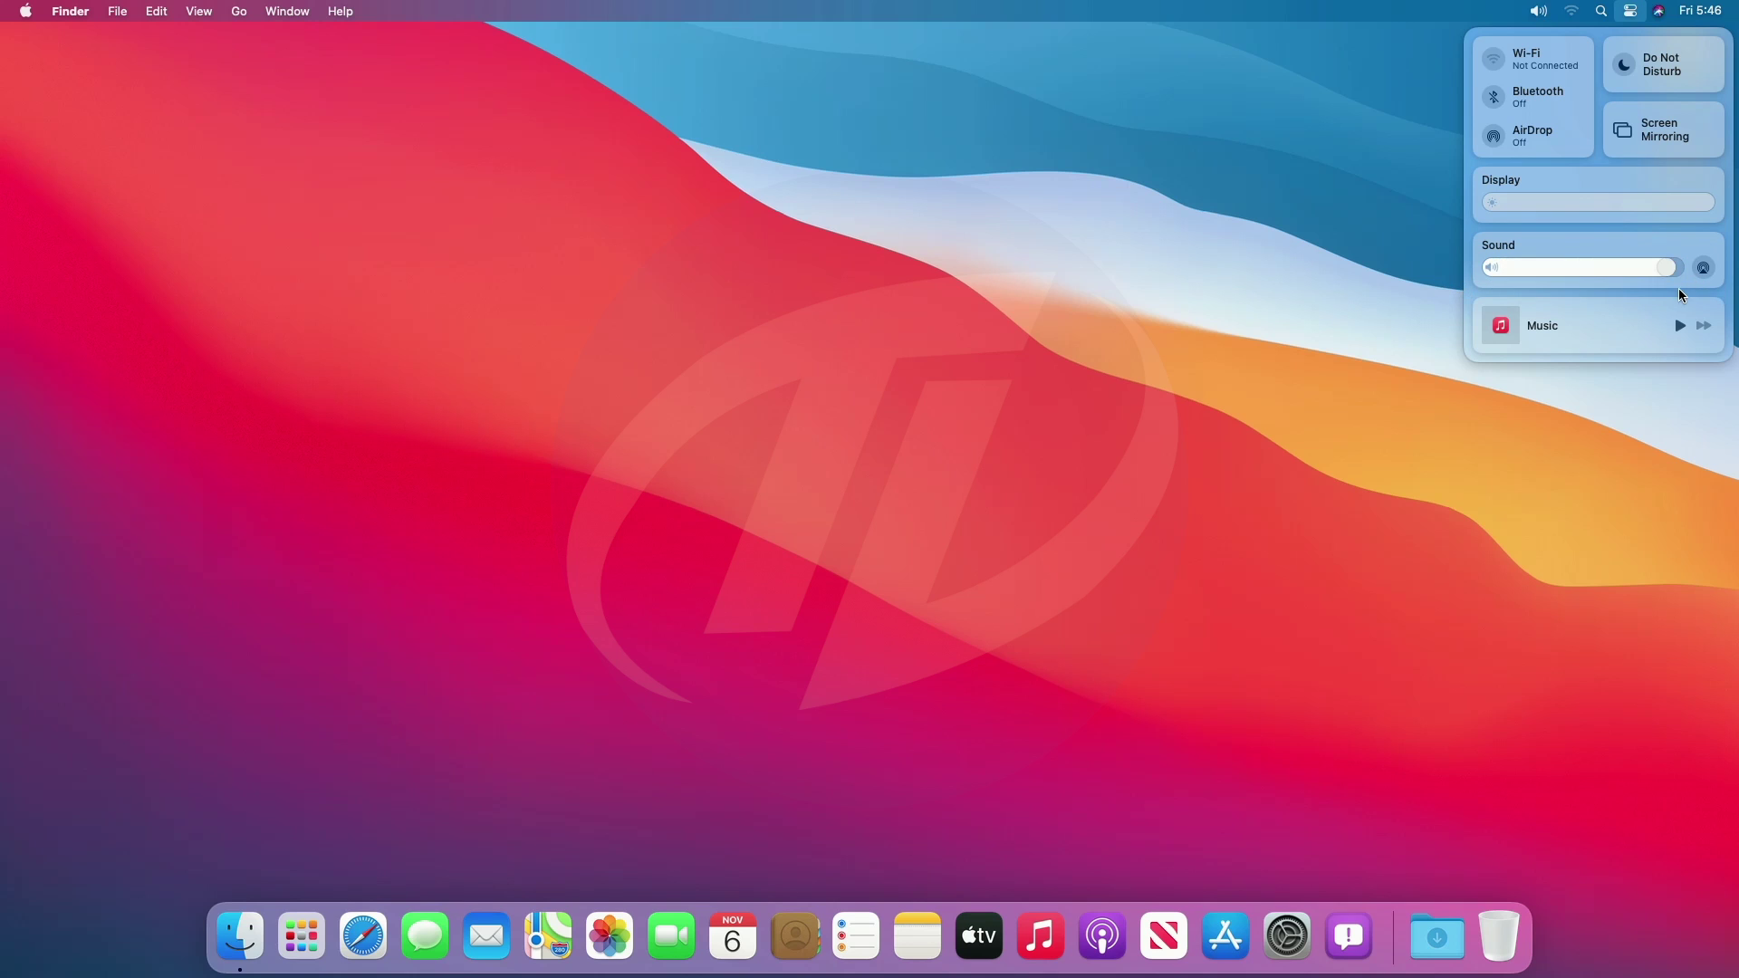
key(XF86AudioLowerVolume)
key(XF86AudioLowerVolume)
key(XF86AudioLowerVolume)
key(XF86AudioLowerVolume)
key(XF86AudioLowerVolume)
key(XF86AudioLowerVolume)
key(XF86AudioLowerVolume)
key(XF86AudioLowerVolume)
key(XF86AudioLowerVolume)
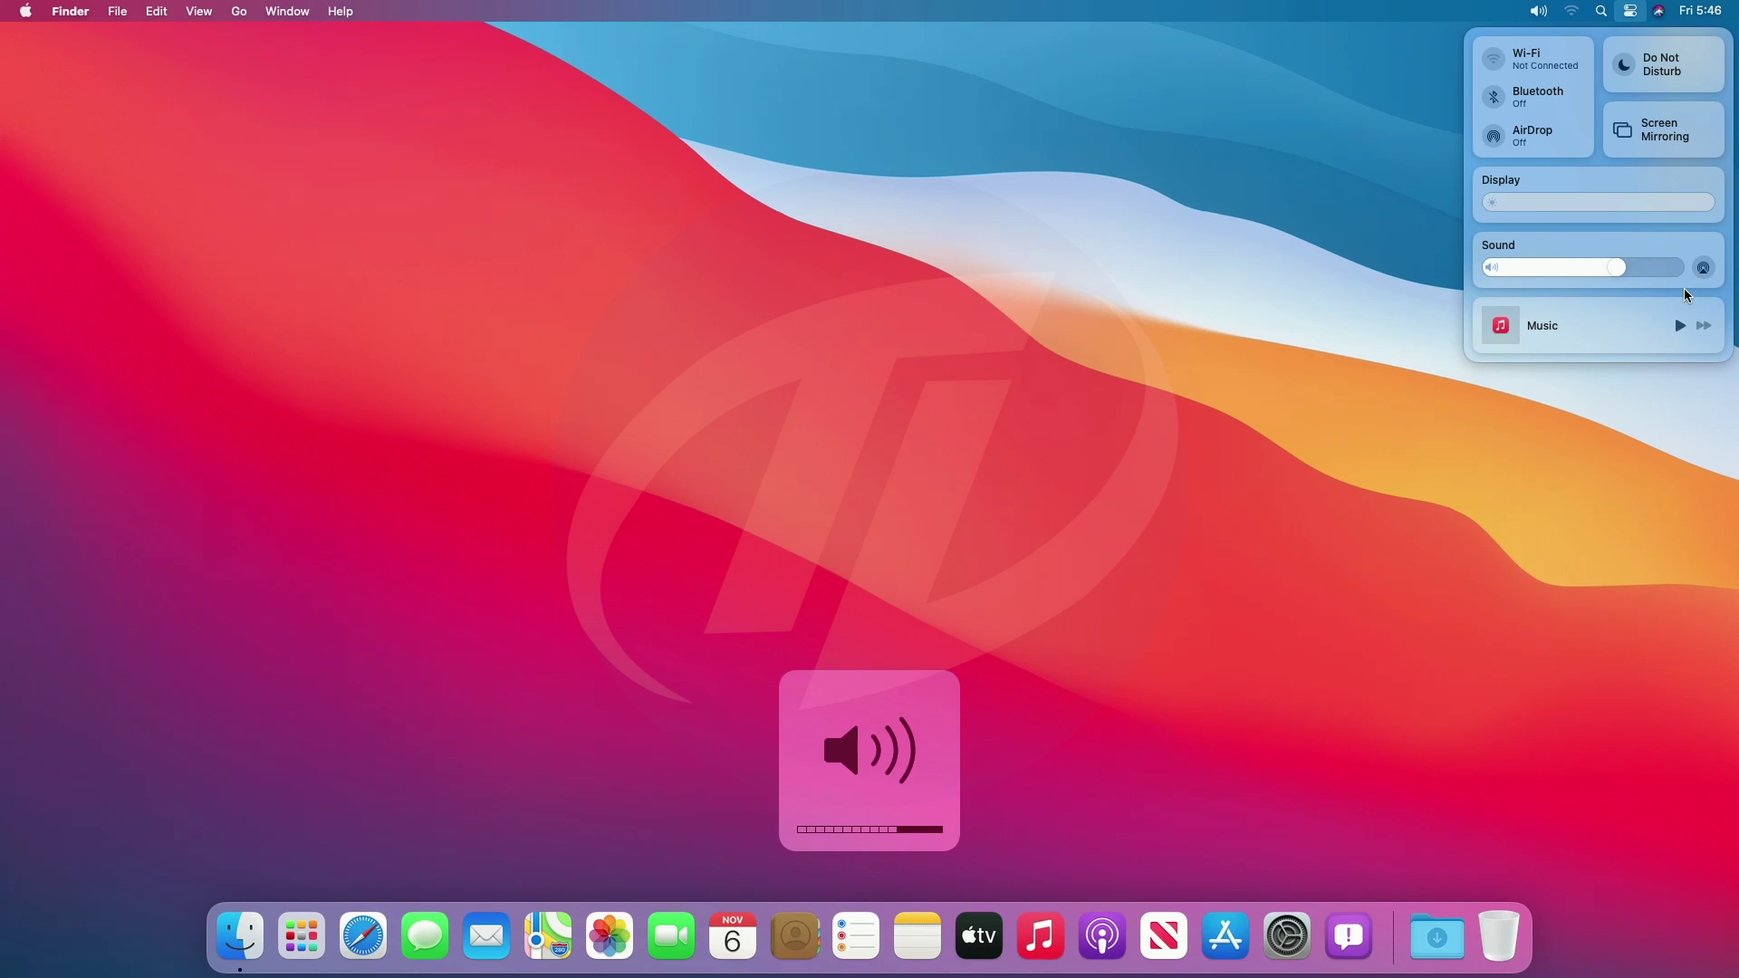
key(XF86AudioRaiseVolume)
key(XF86AudioRaiseVolume)
key(XF86AudioRaiseVolume)
key(XF86AudioRaiseVolume)
key(XF86AudioRaiseVolume)
key(XF86AudioRaiseVolume)
key(XF86AudioRaiseVolume)
key(XF86AudioRaiseVolume)
key(XF86AudioRaiseVolume)
key(XF86AudioMute)
key(XF86AudioMute)
click(1406, 251)
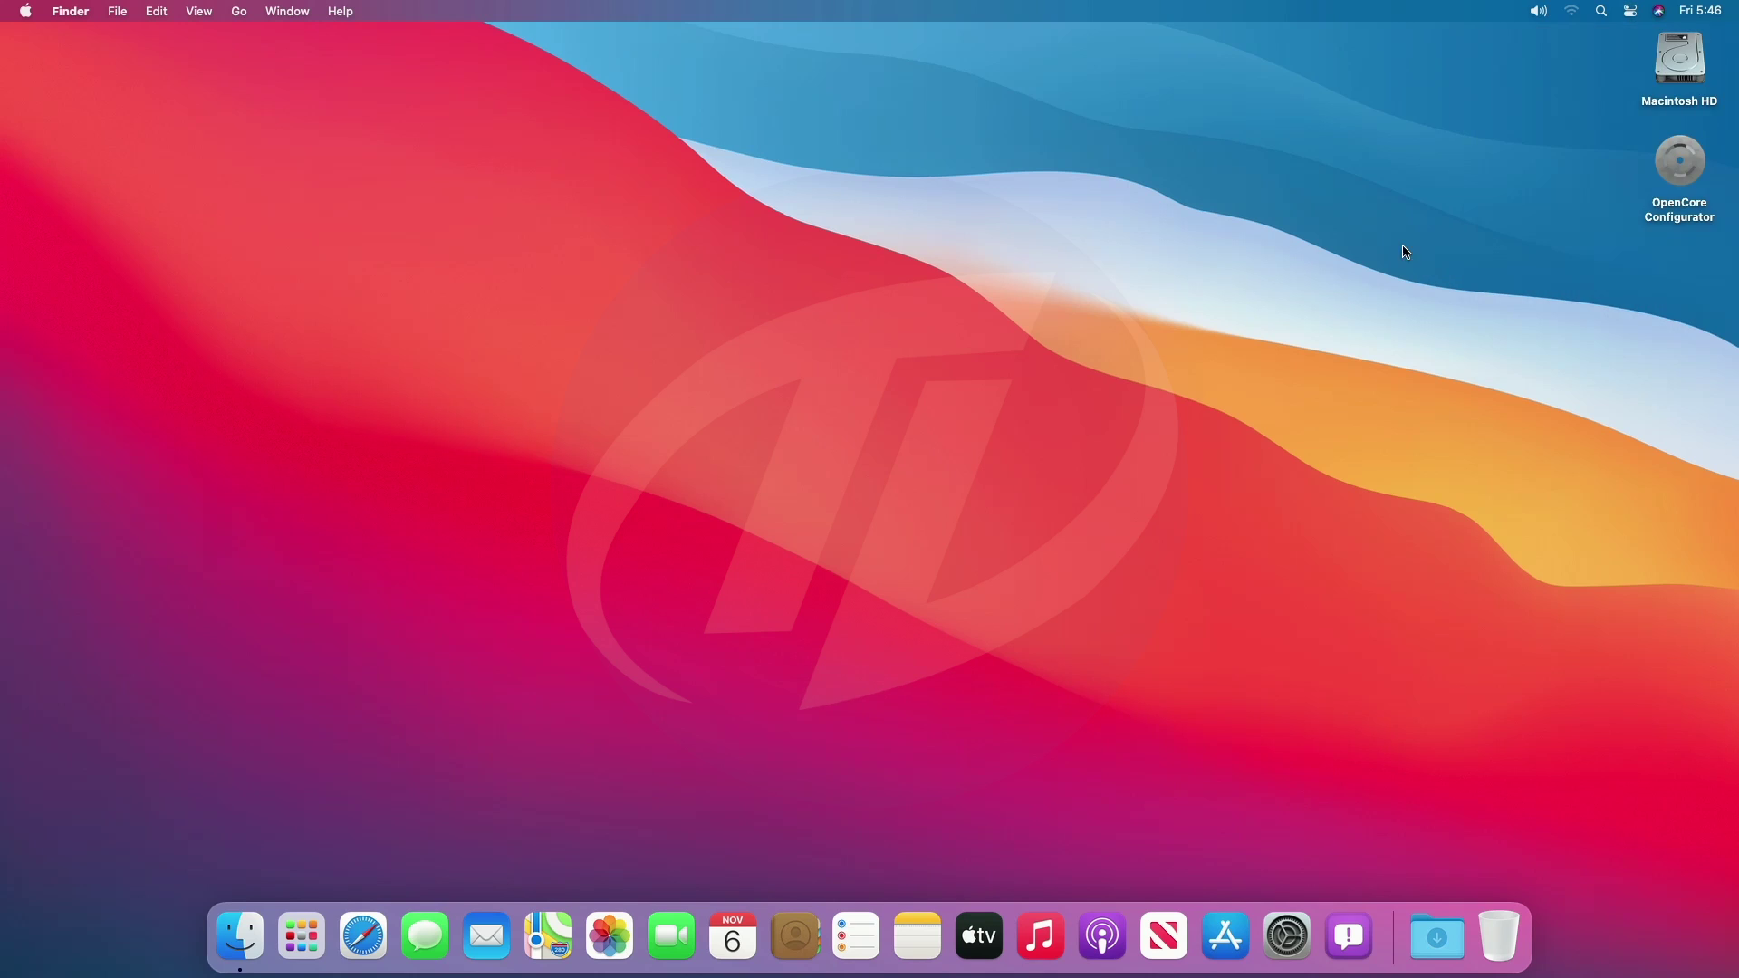
From the Sound menu, retest volume and mute, then switch output to the last listed device.
click(1539, 12)
mouse_move(1541, 62)
mouse_down()
mouse_move(1286, 73)
mouse_move(1541, 91)
mouse_up()
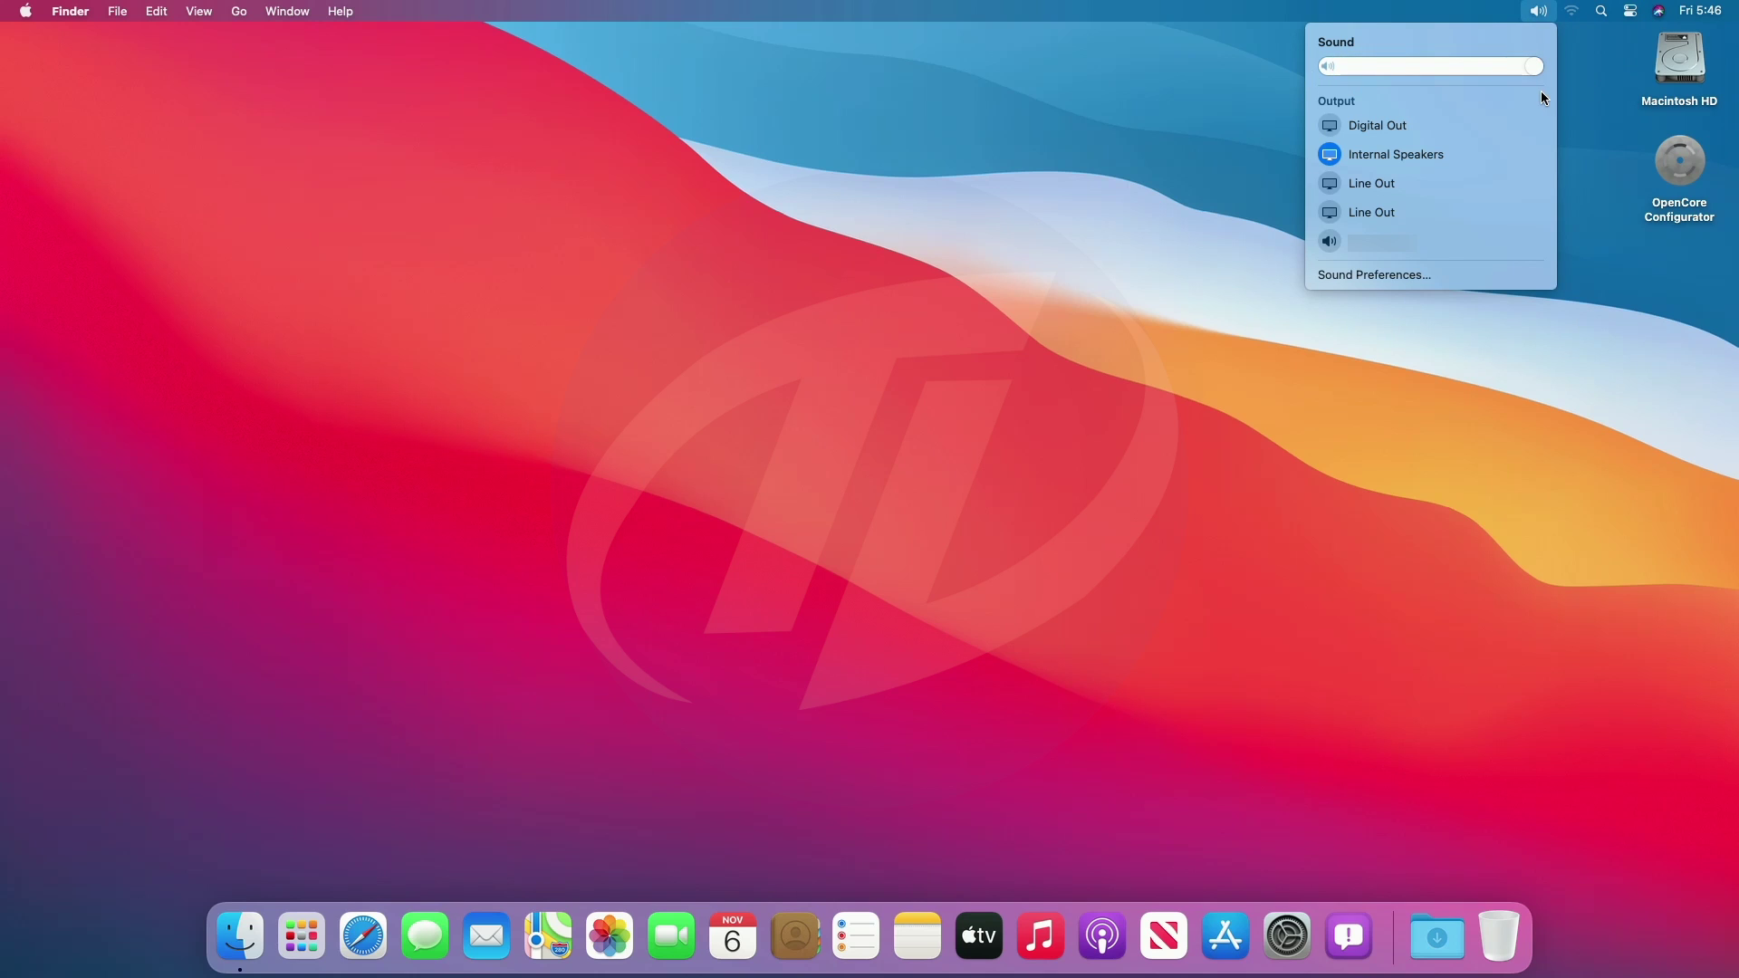
key(XF86AudioLowerVolume)
key(XF86AudioLowerVolume)
key(XF86AudioLowerVolume)
key(XF86AudioLowerVolume)
key(XF86AudioLowerVolume)
key(XF86AudioLowerVolume)
key(XF86AudioLowerVolume)
key(XF86AudioLowerVolume)
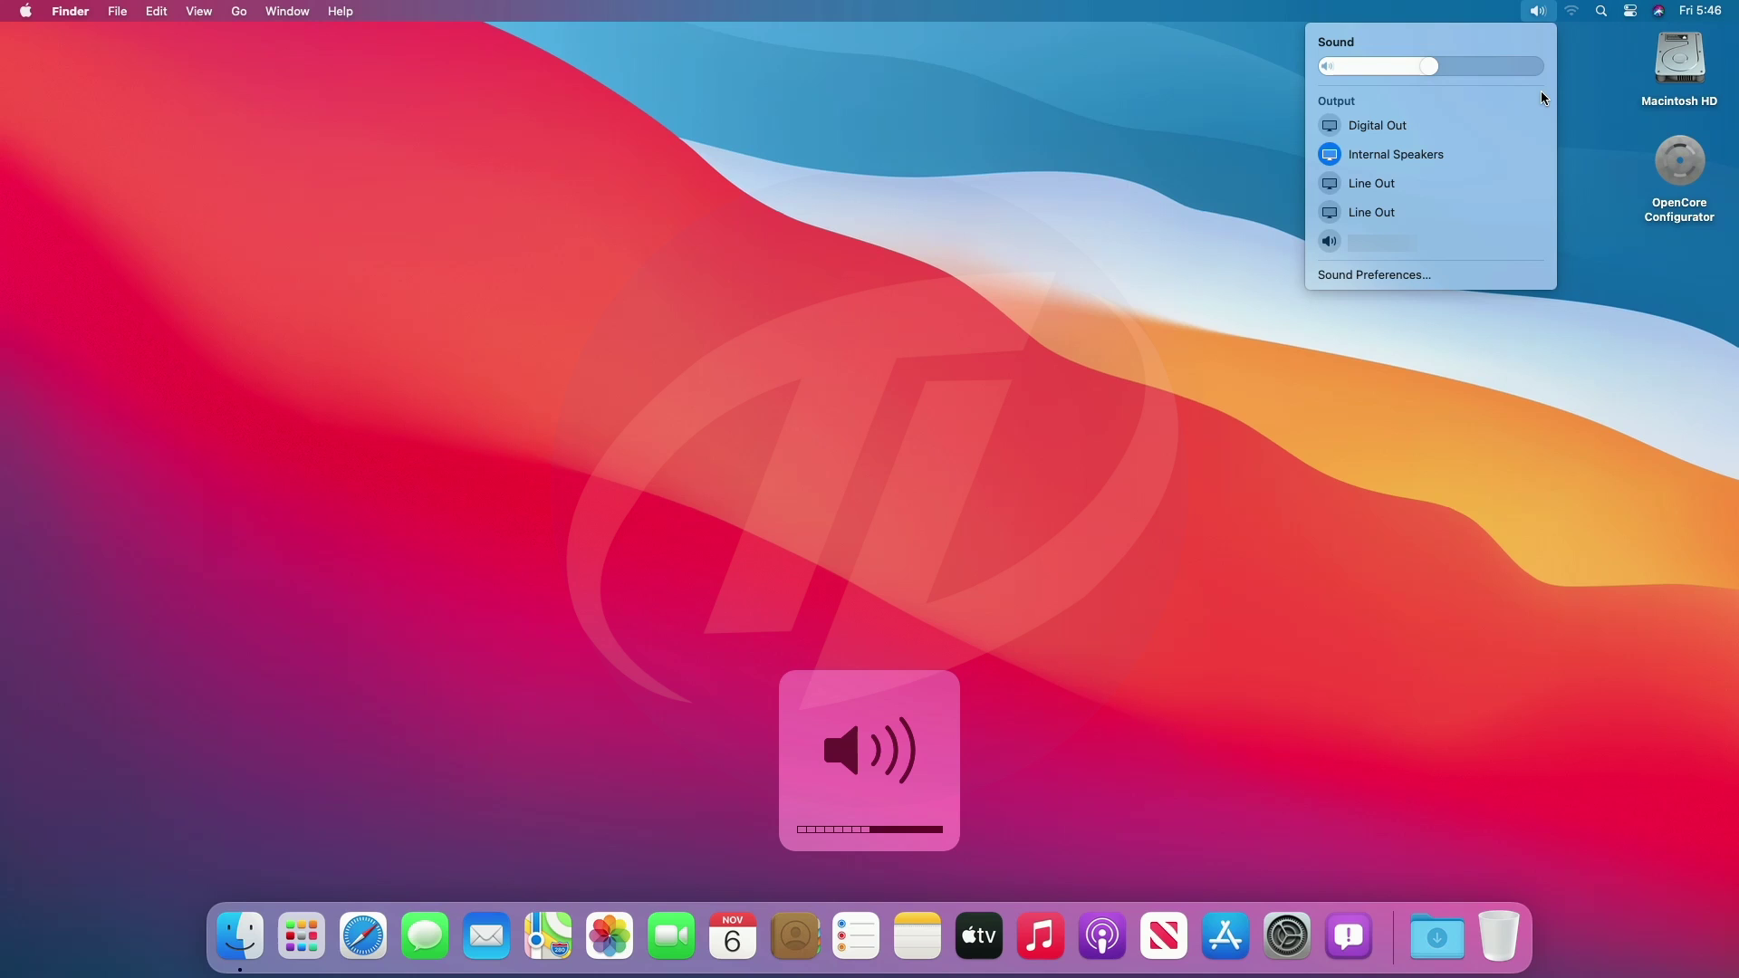
key(XF86AudioRaiseVolume)
key(XF86AudioRaiseVolume)
key(XF86AudioRaiseVolume)
key(XF86AudioRaiseVolume)
key(XF86AudioRaiseVolume)
key(XF86AudioRaiseVolume)
key(XF86AudioRaiseVolume)
key(XF86AudioRaiseVolume)
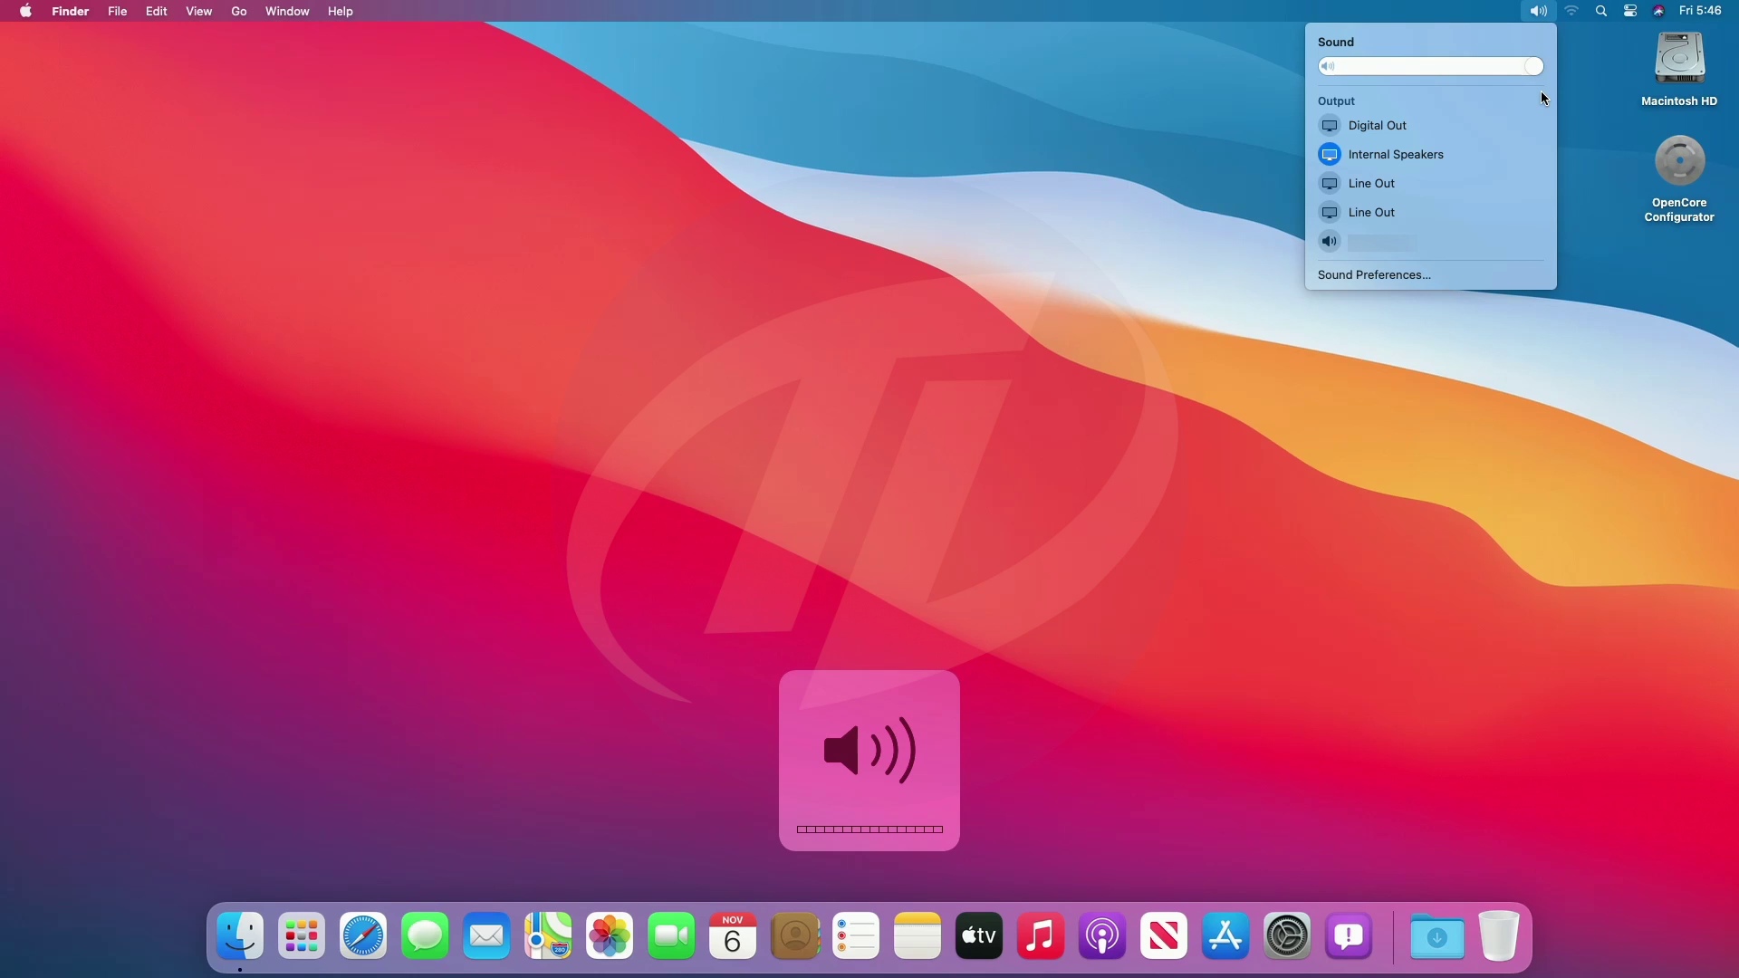
key(XF86AudioMute)
key(XF86AudioMute)
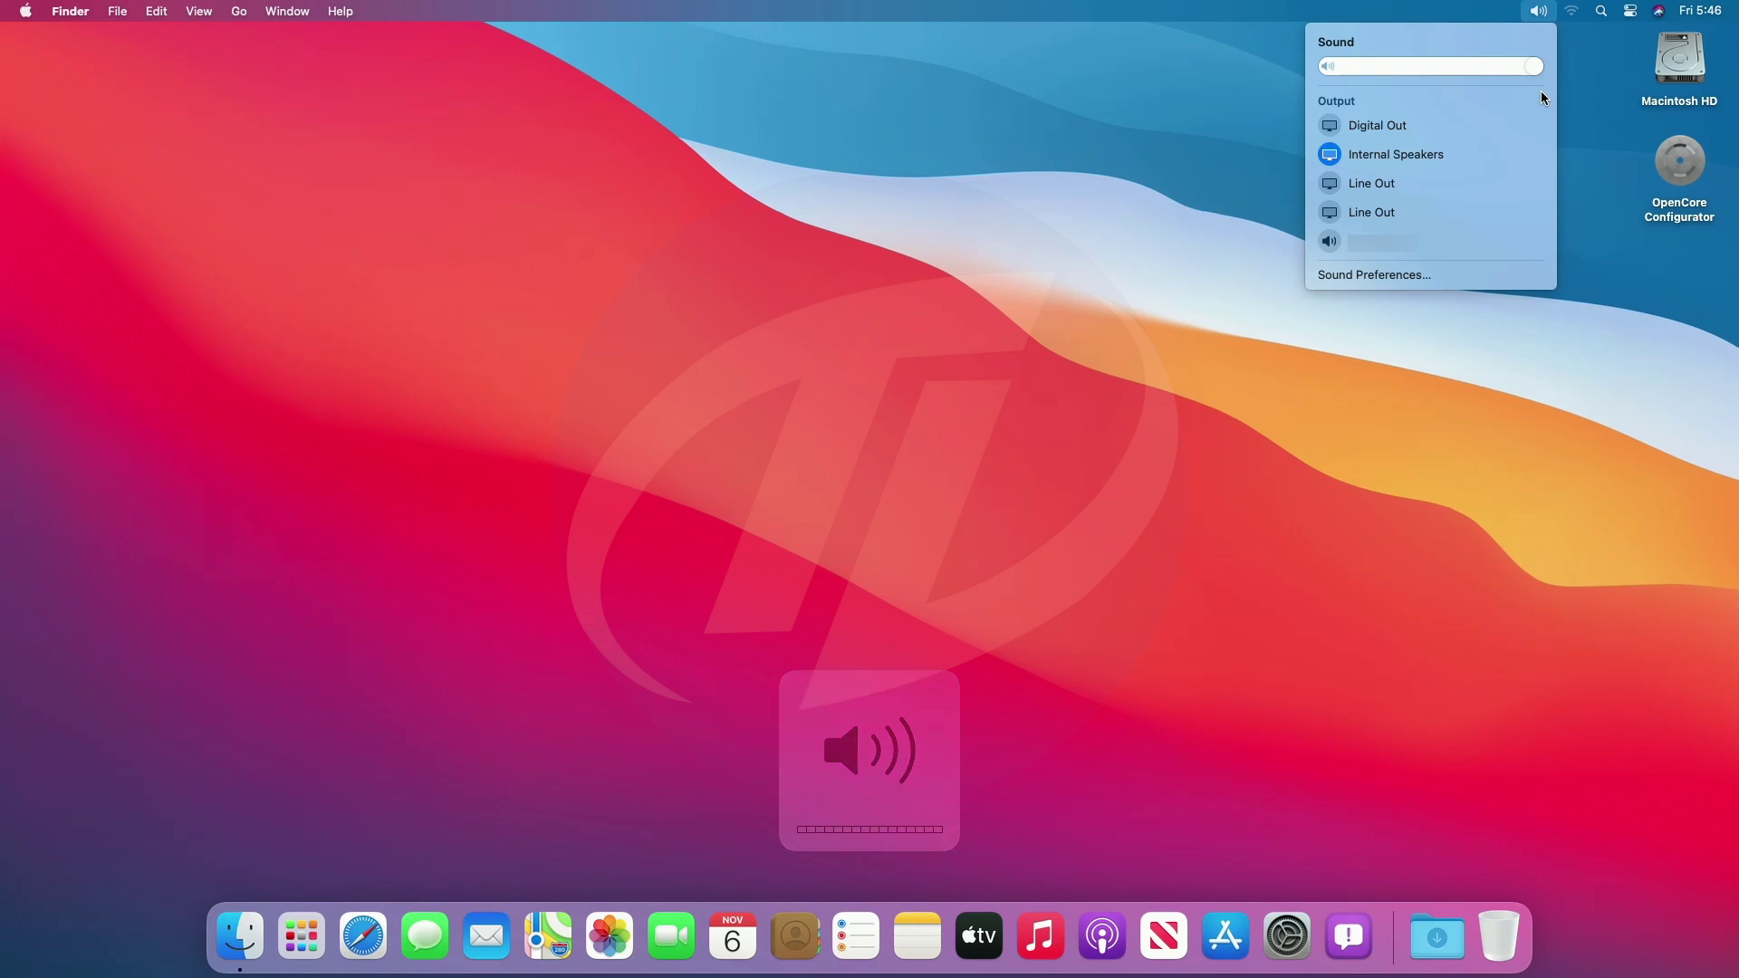
click(1426, 234)
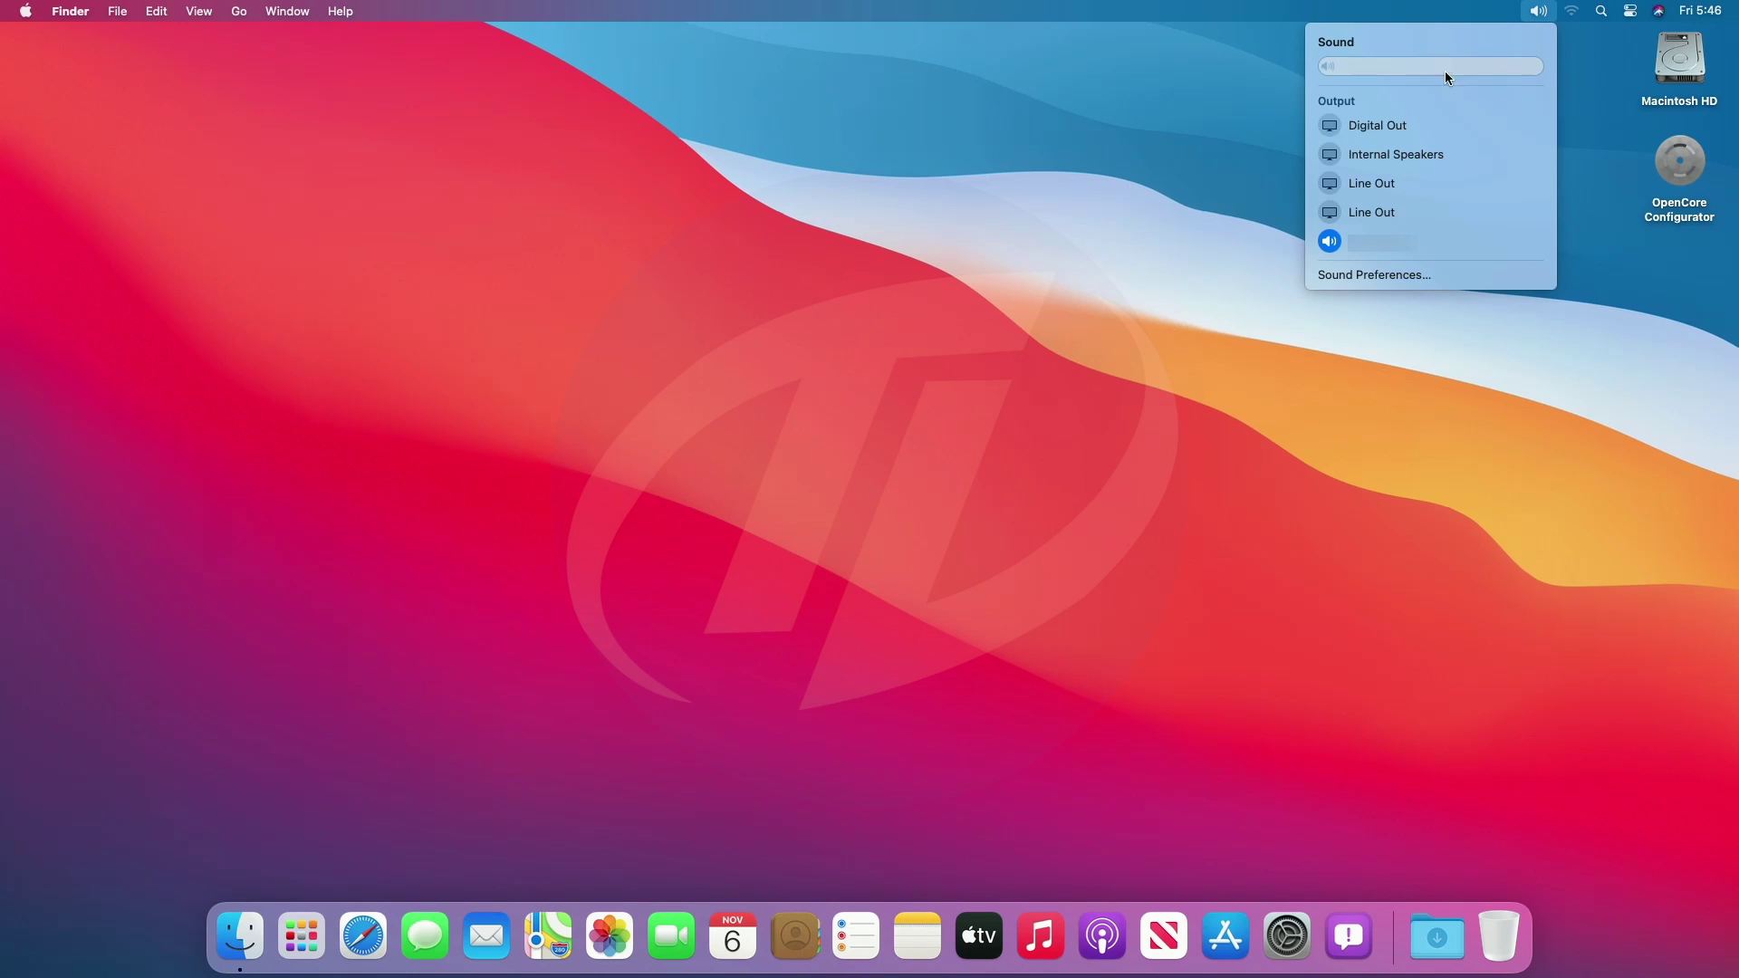
click(1198, 181)
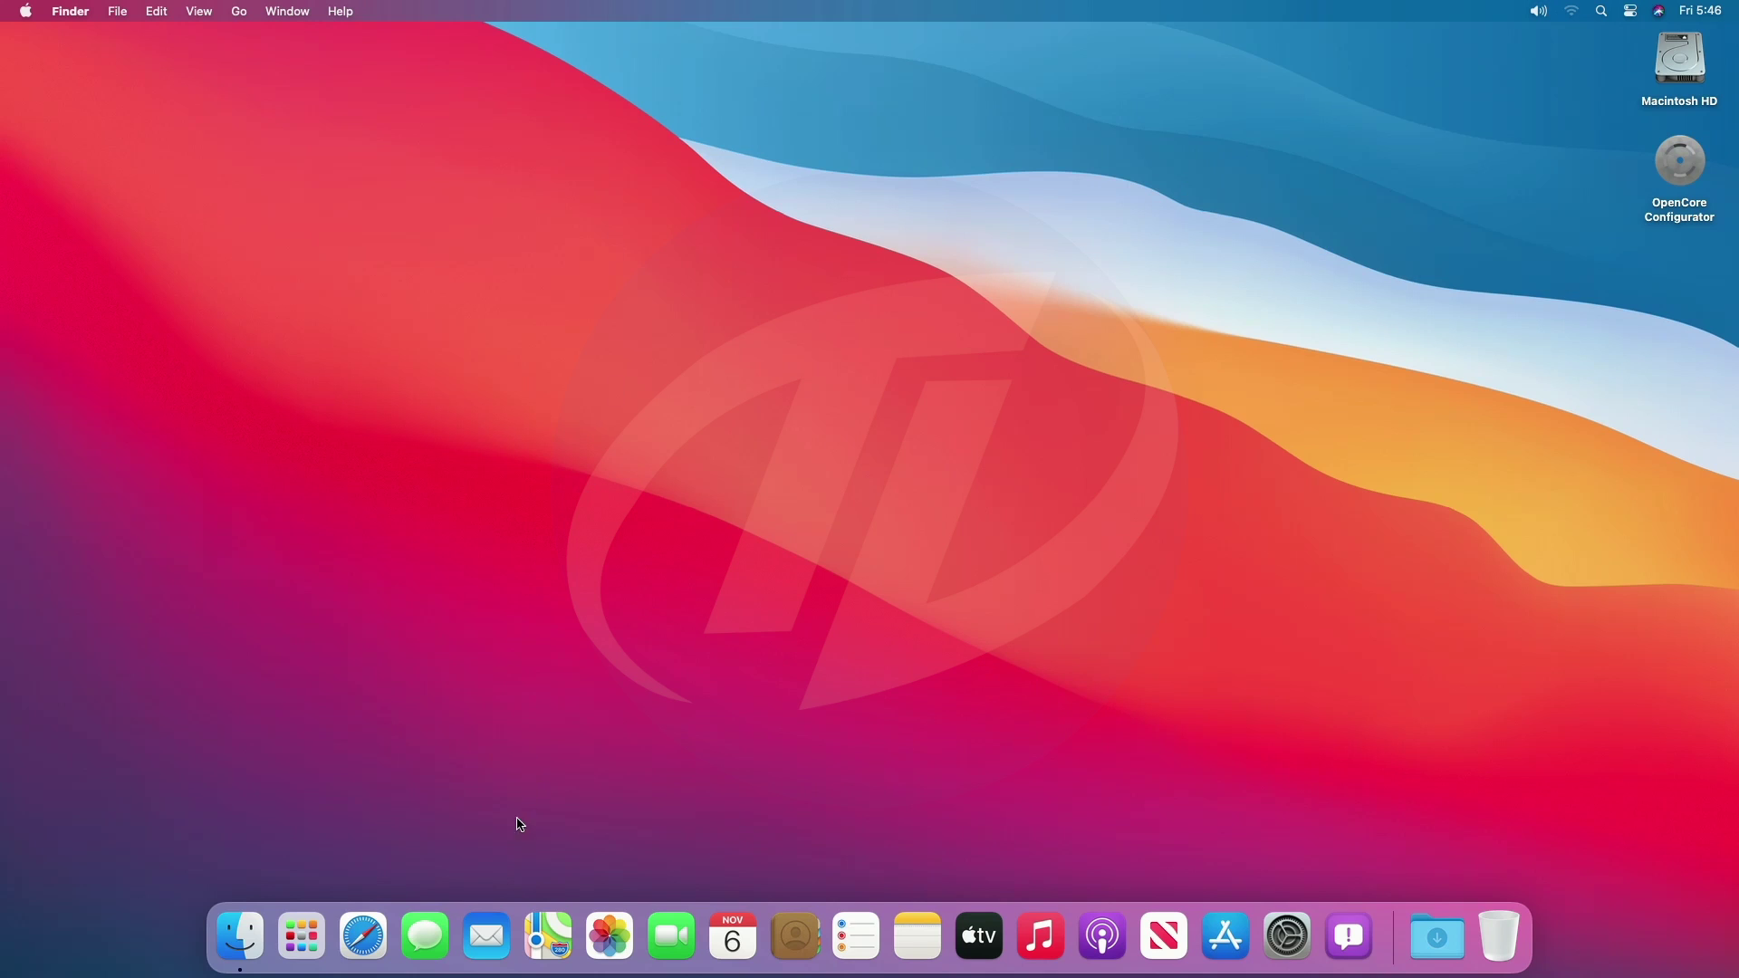
Launch Safari, load Google, then open and scroll the Gmail landing page.
click(362, 933)
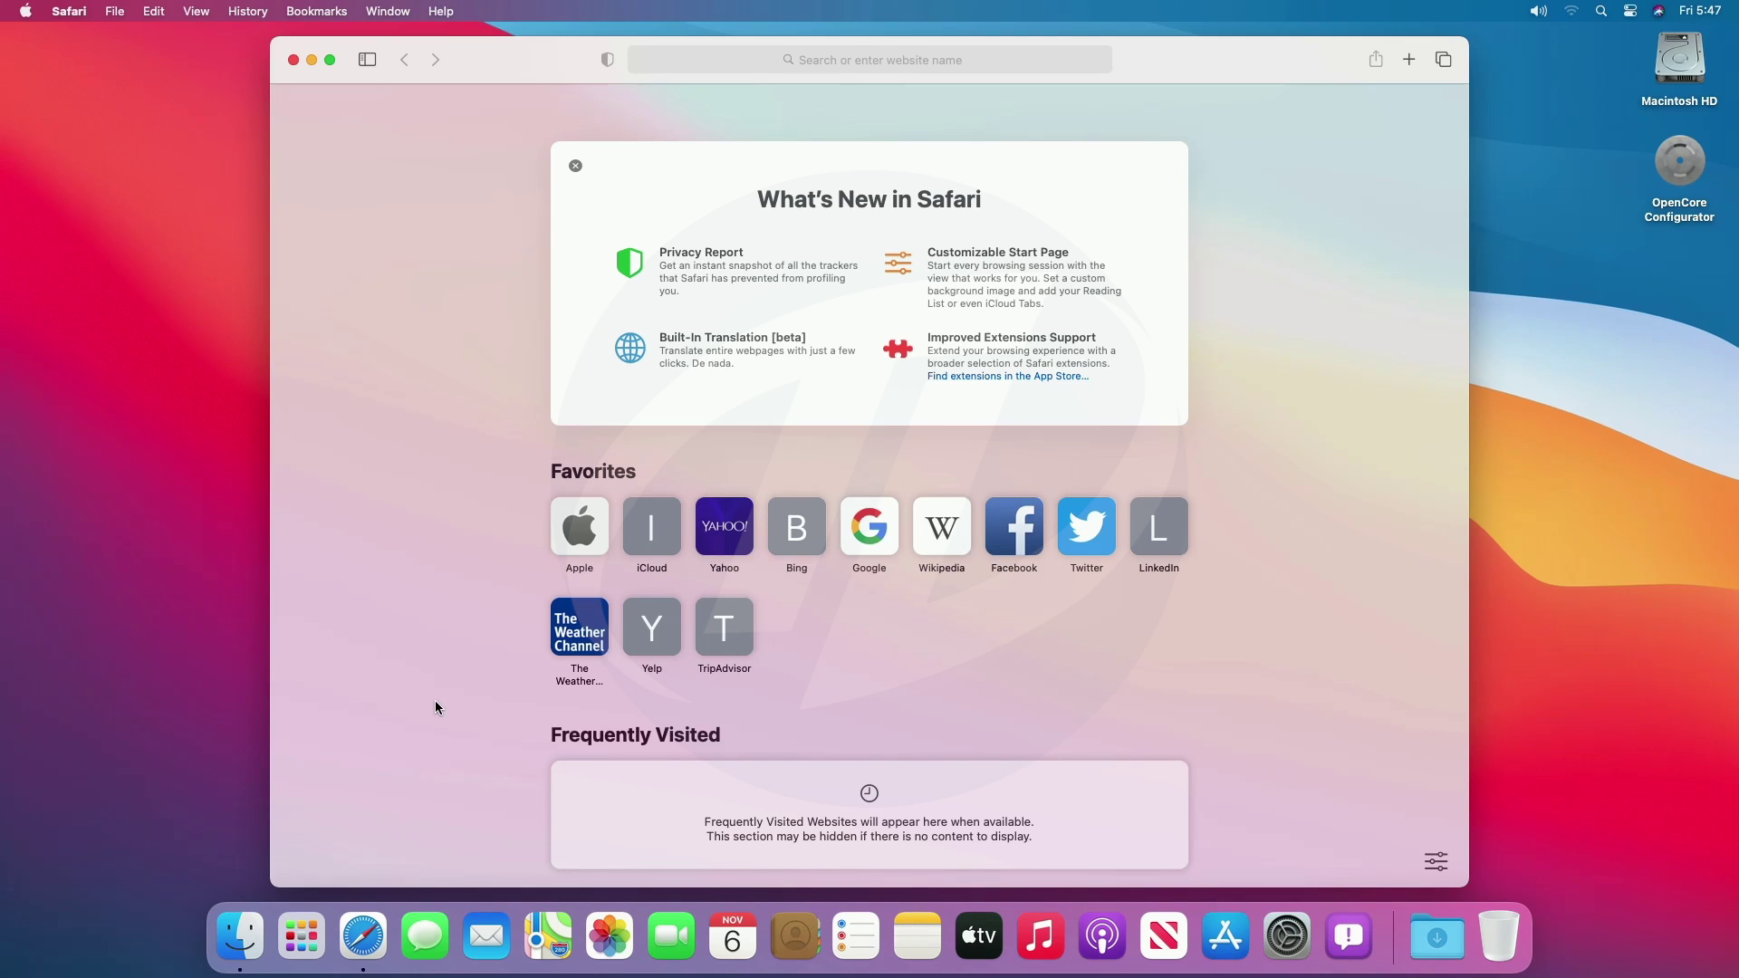
click(861, 528)
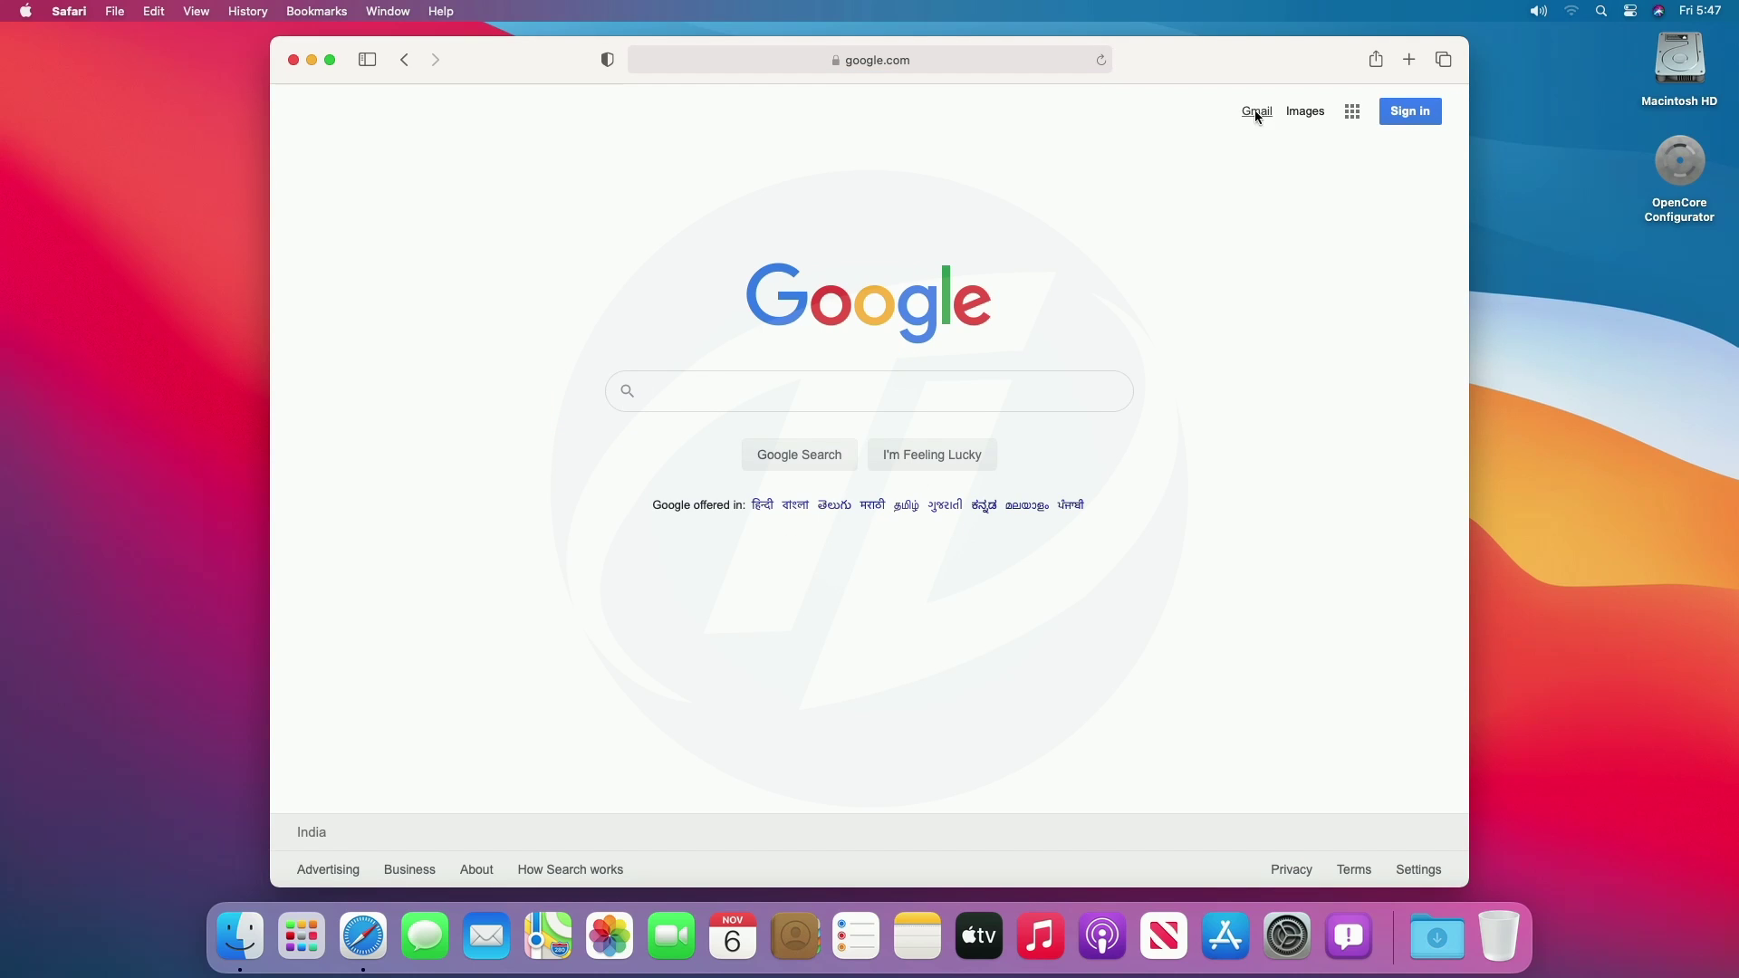
click(1258, 115)
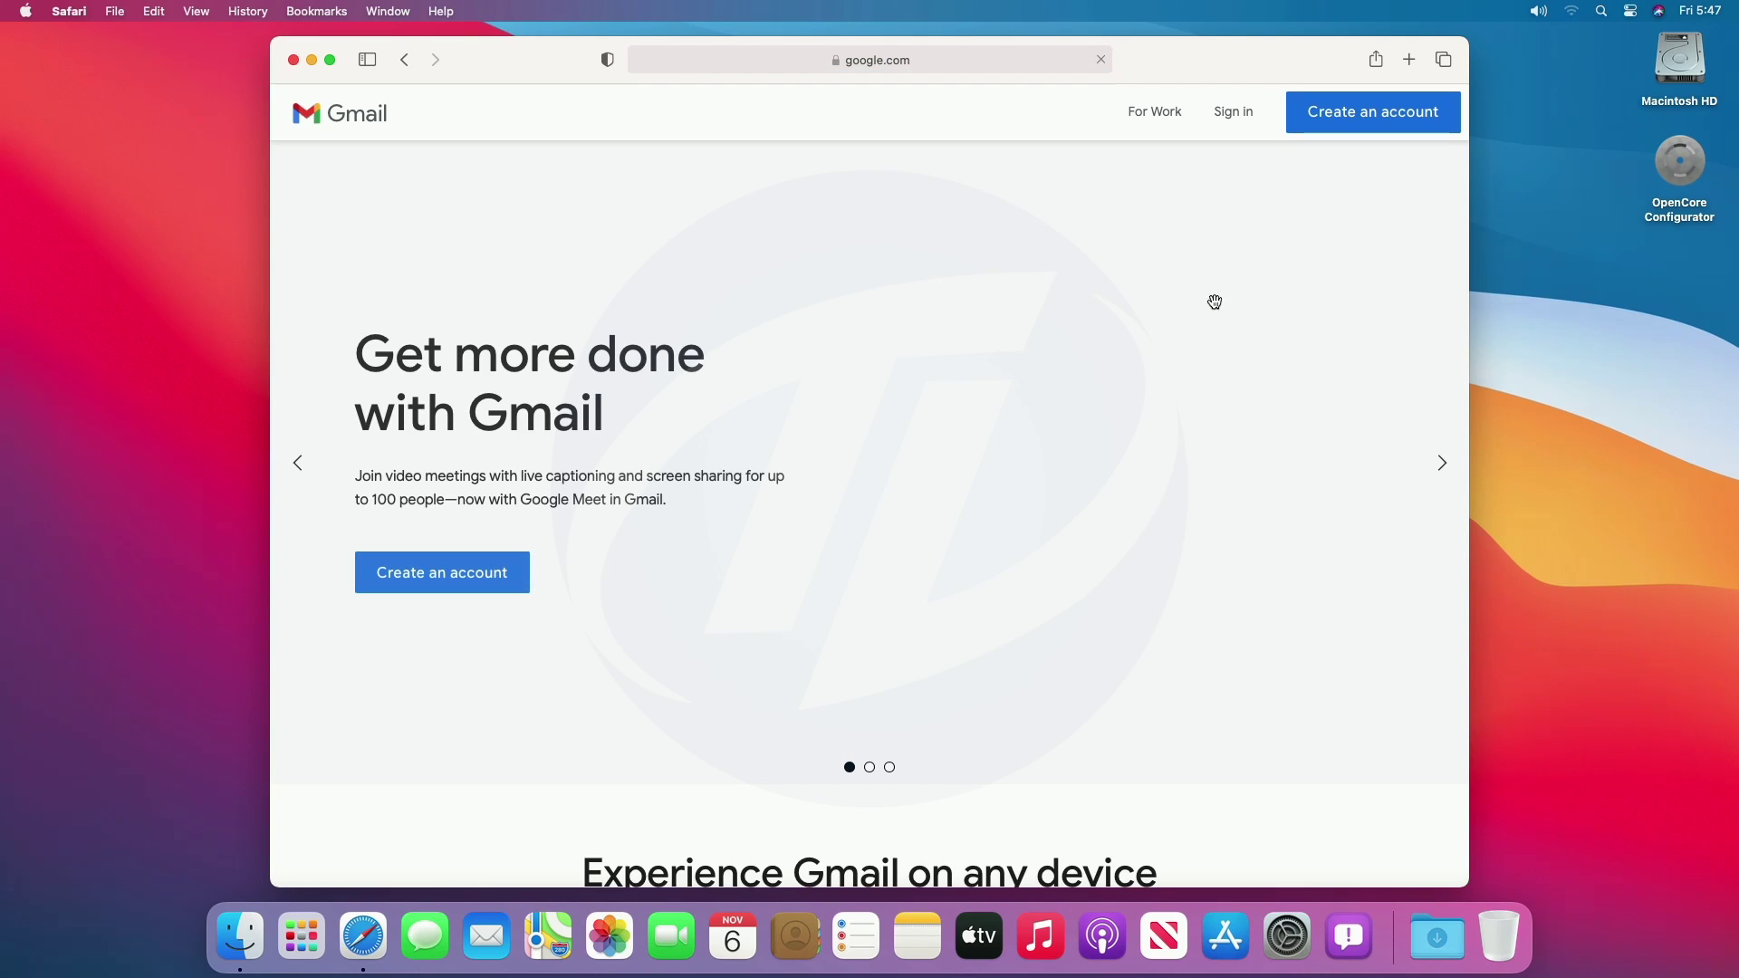
scroll(1214, 308, down, 20)
scroll(1214, 308, up, 12)
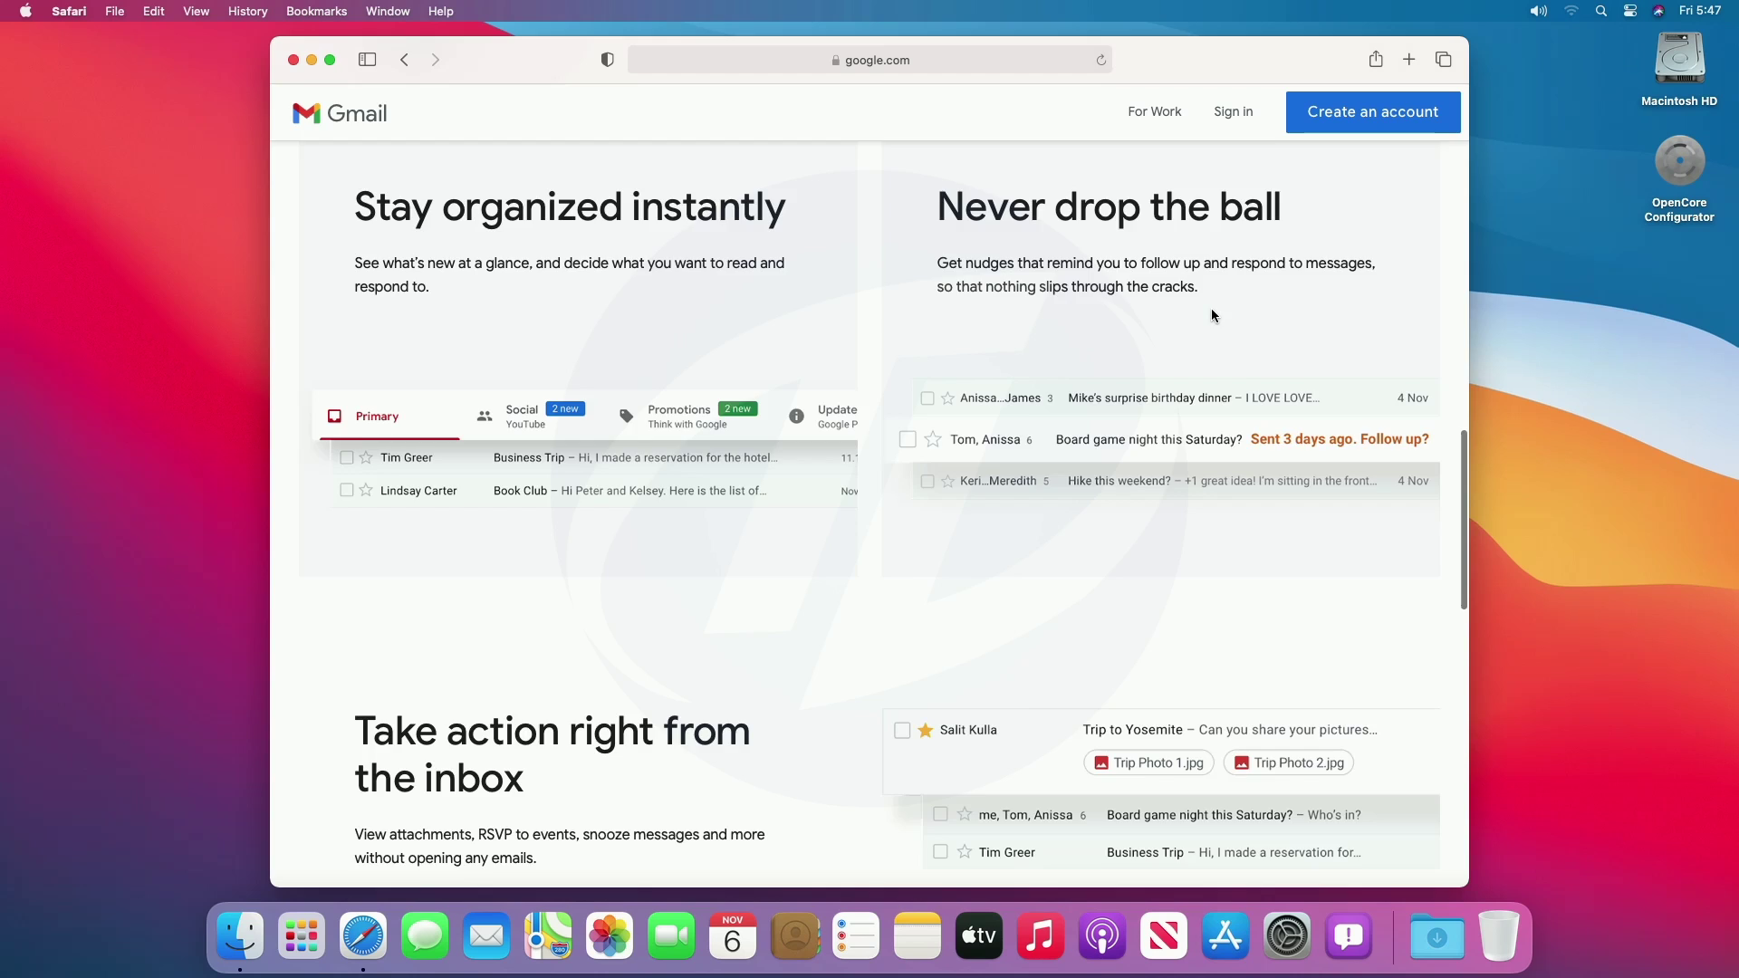
scroll(1214, 315, up, 10)
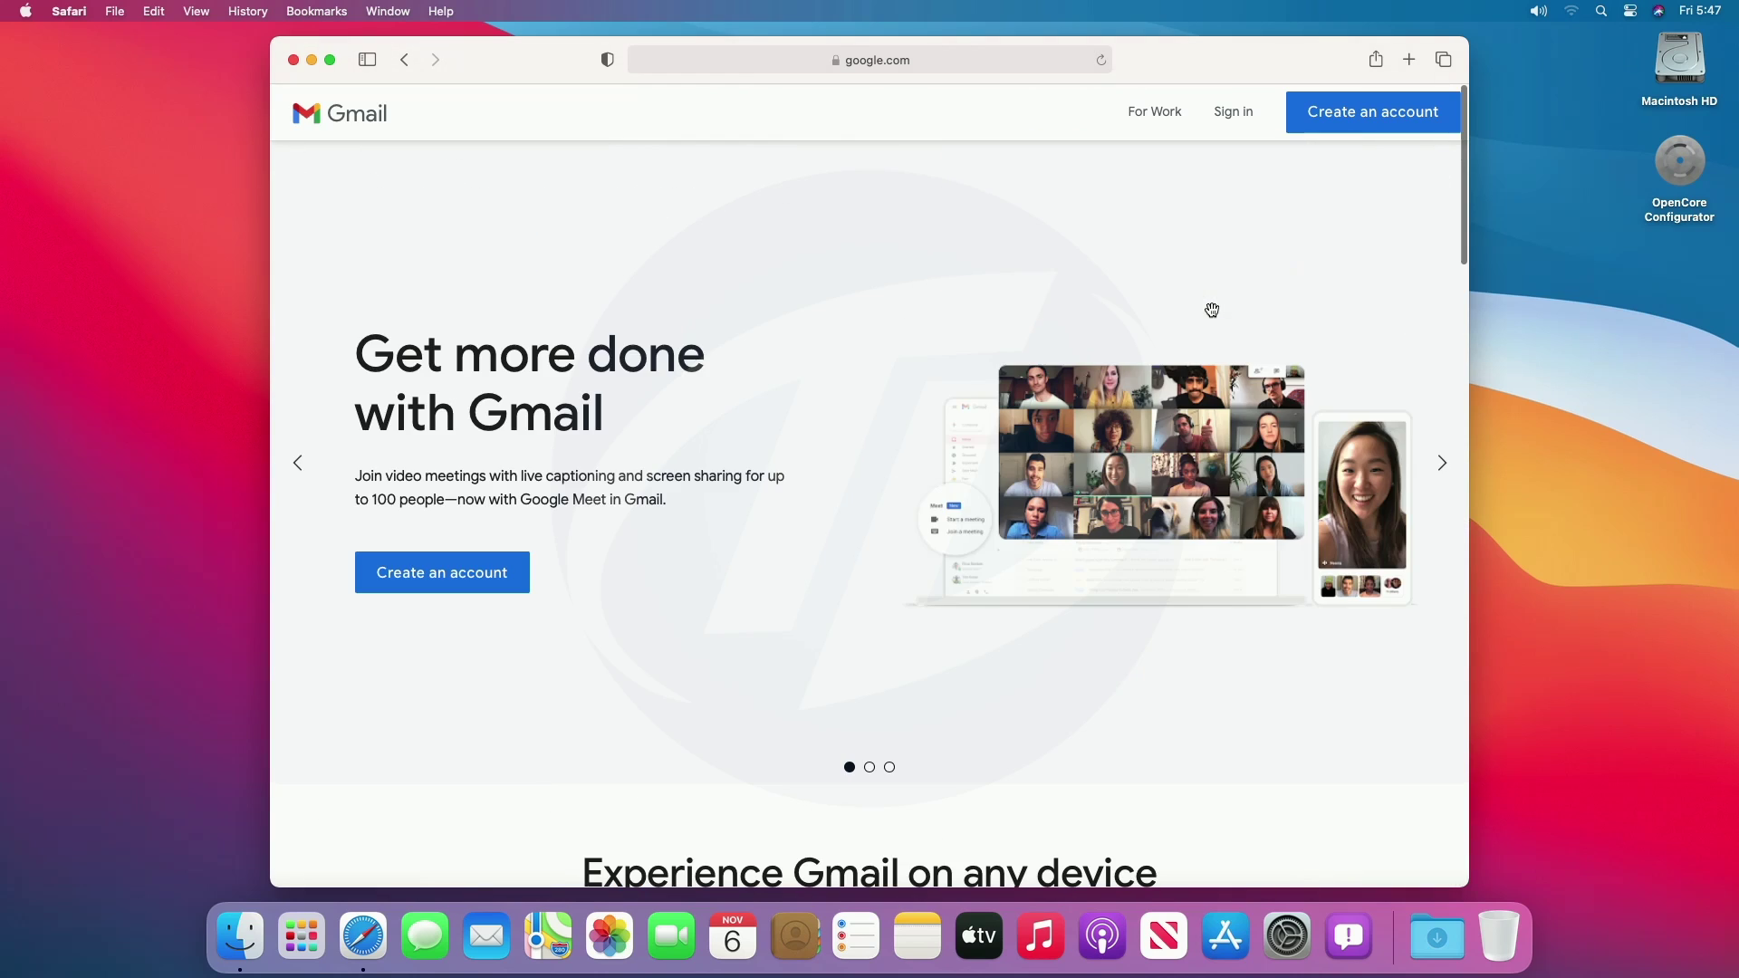
Return to the start page, load apple.com and scroll through its homepage.
click(406, 61)
click(588, 547)
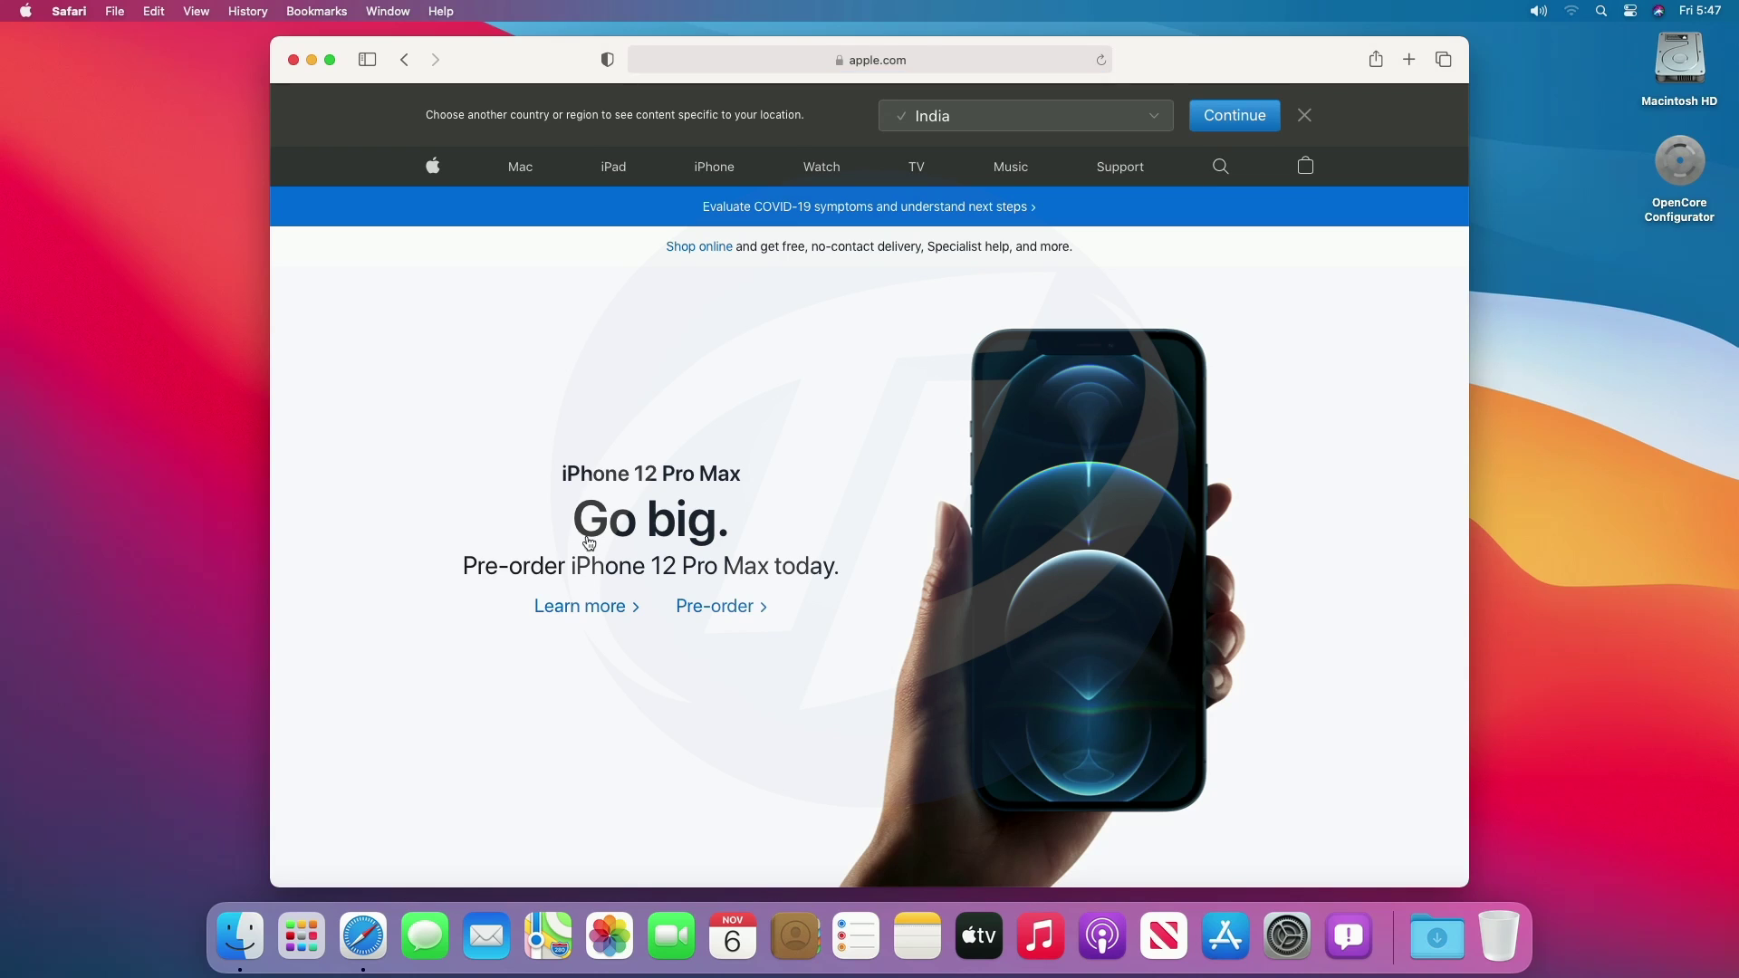
scroll(590, 544, down, 20)
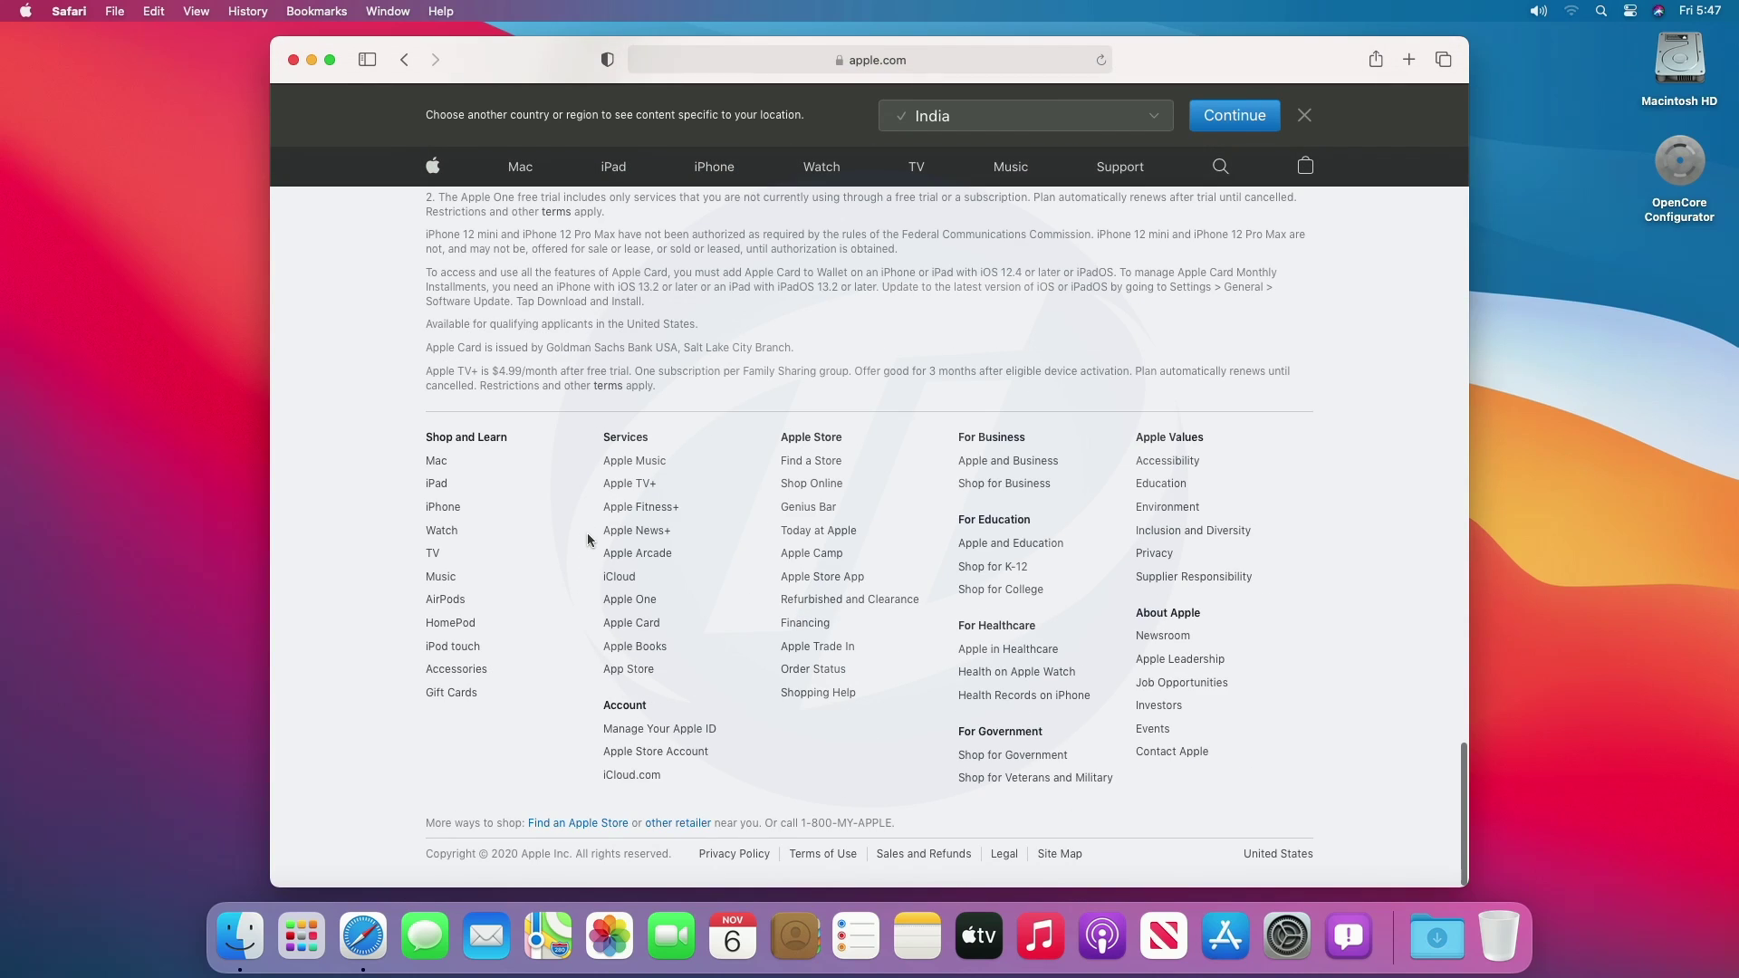
scroll(589, 541, up, 20)
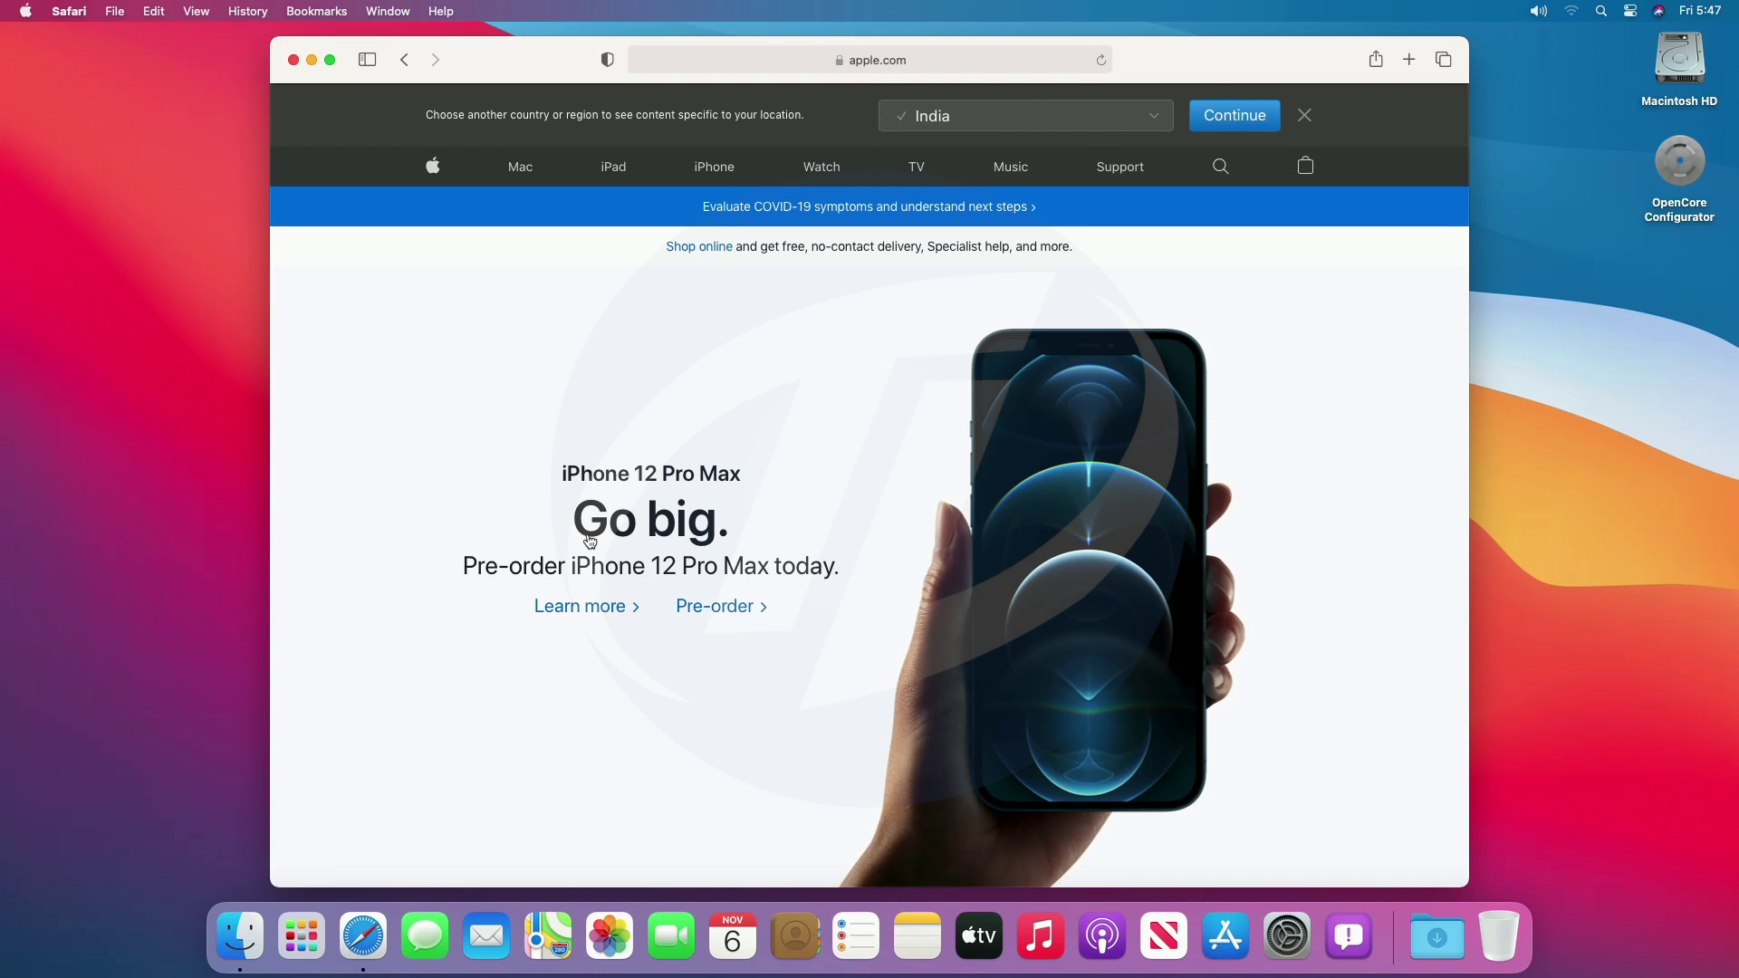
click(51, 9)
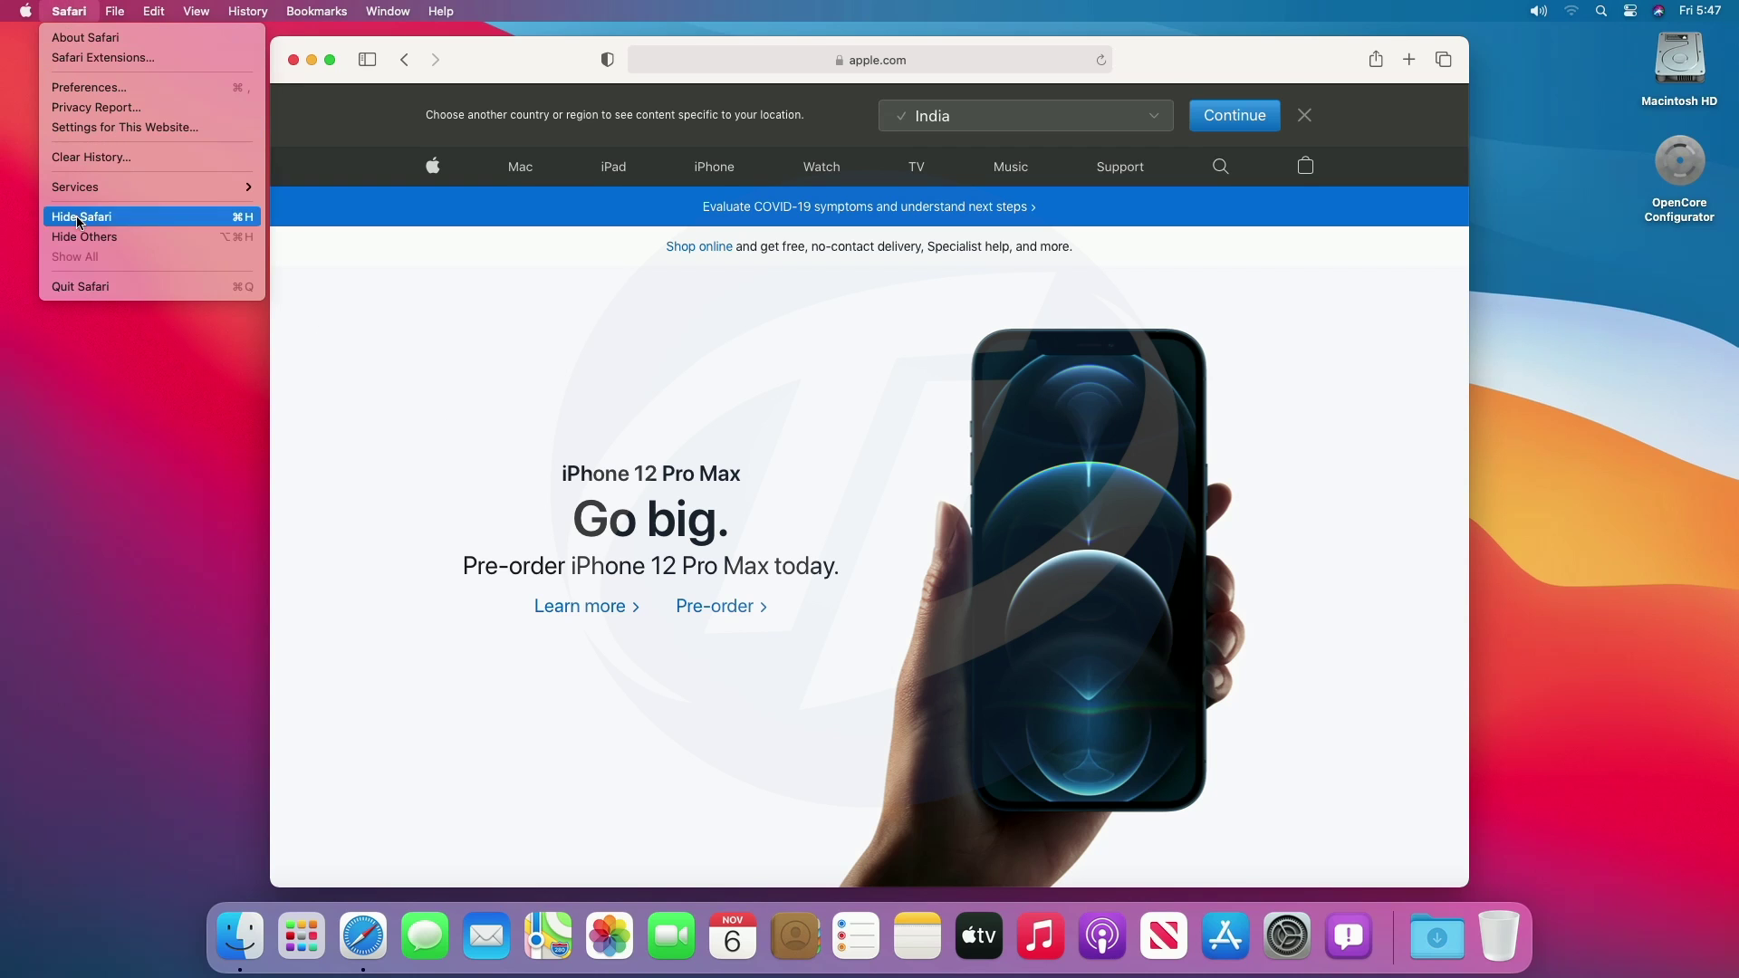
Quit Safari and put the Mac to sleep from the Apple menu.
click(78, 286)
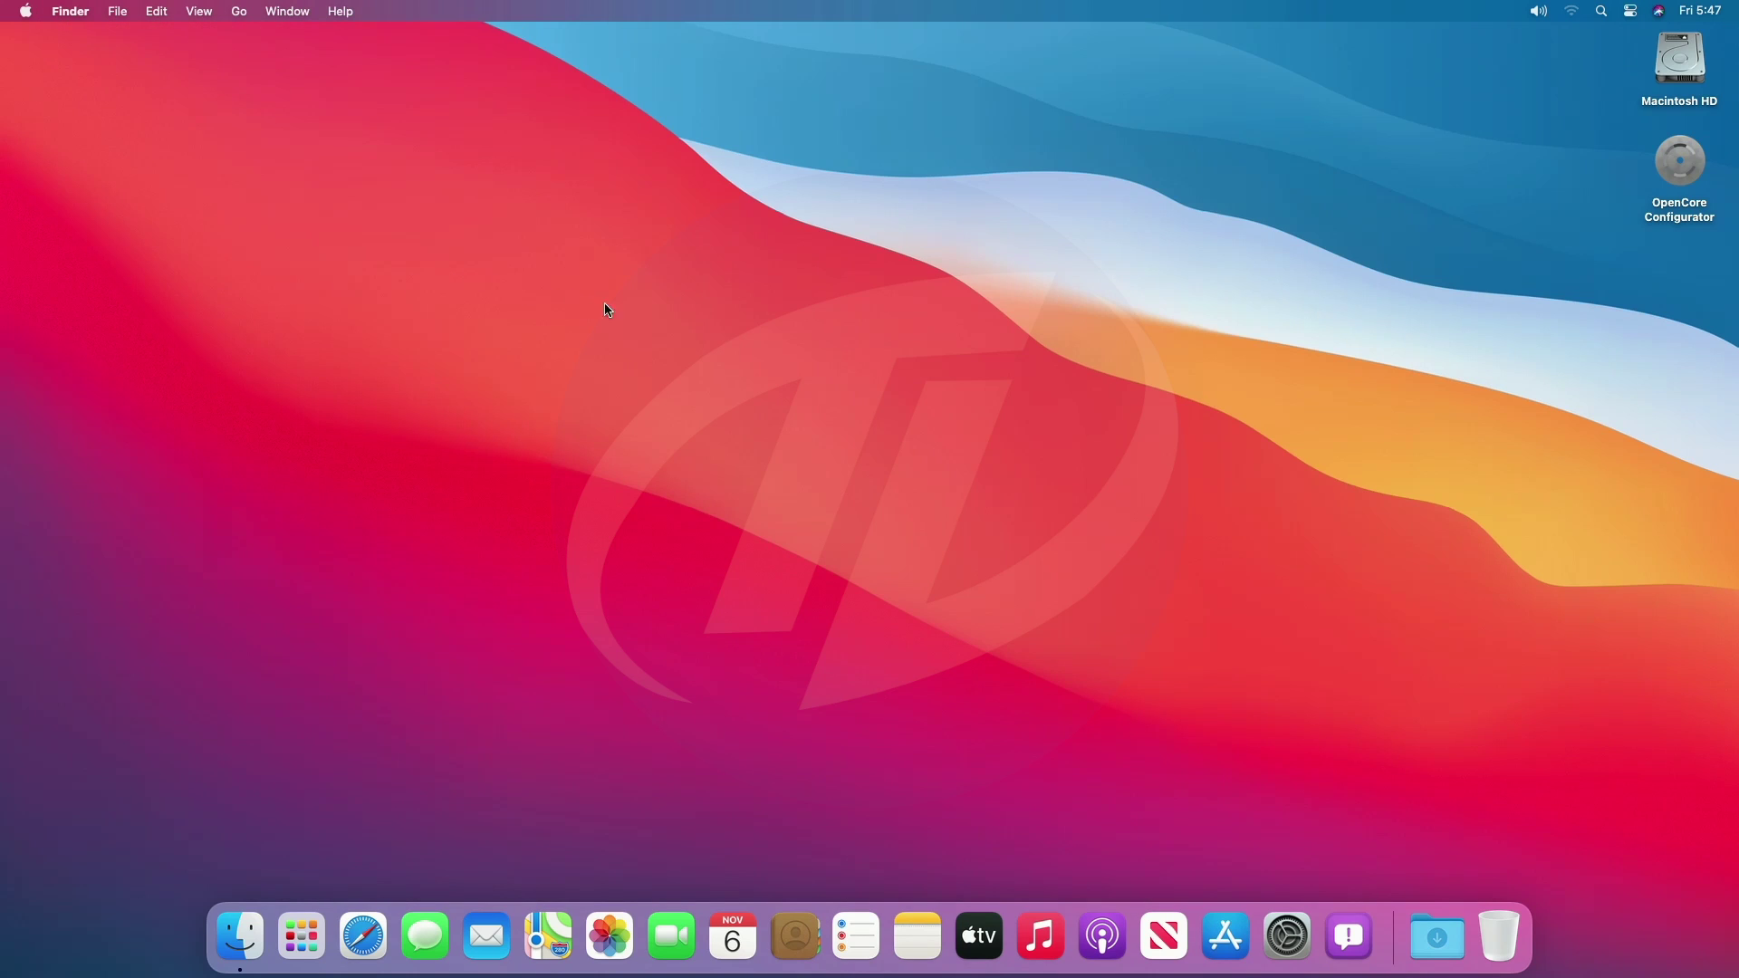
click(25, 10)
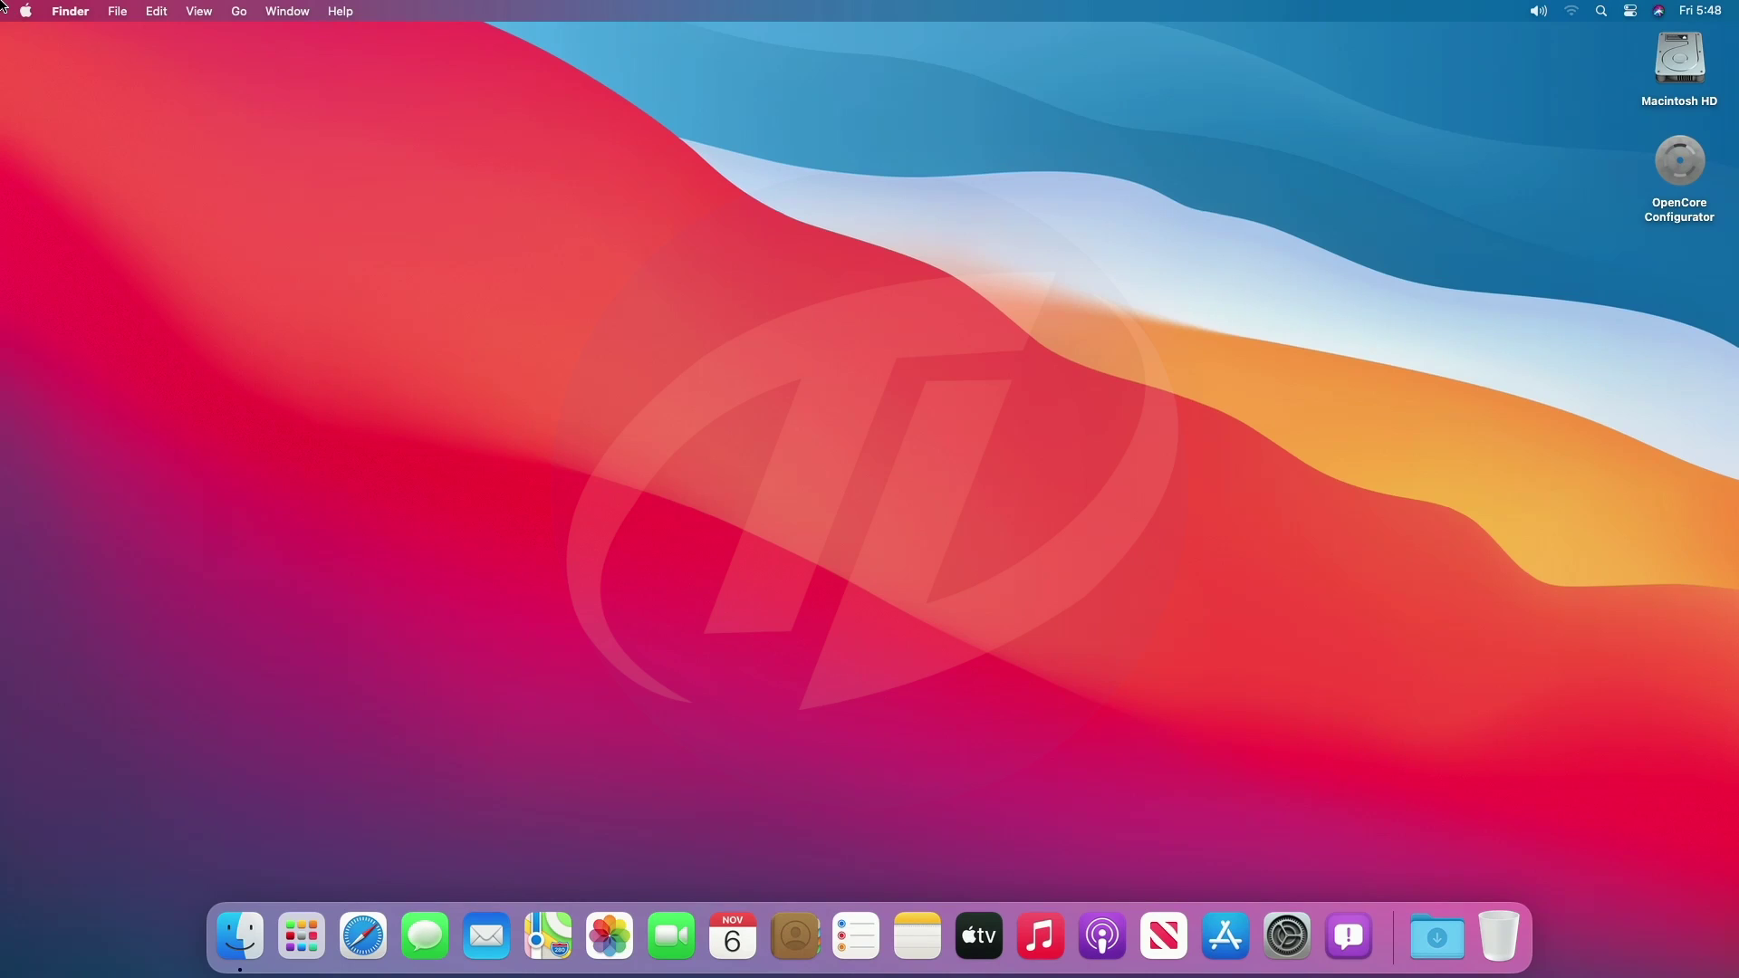
Open About This Mac and select the model, processor, 4 GB DDR4 memory, Radeon RX 580 and serial lines.
click(26, 11)
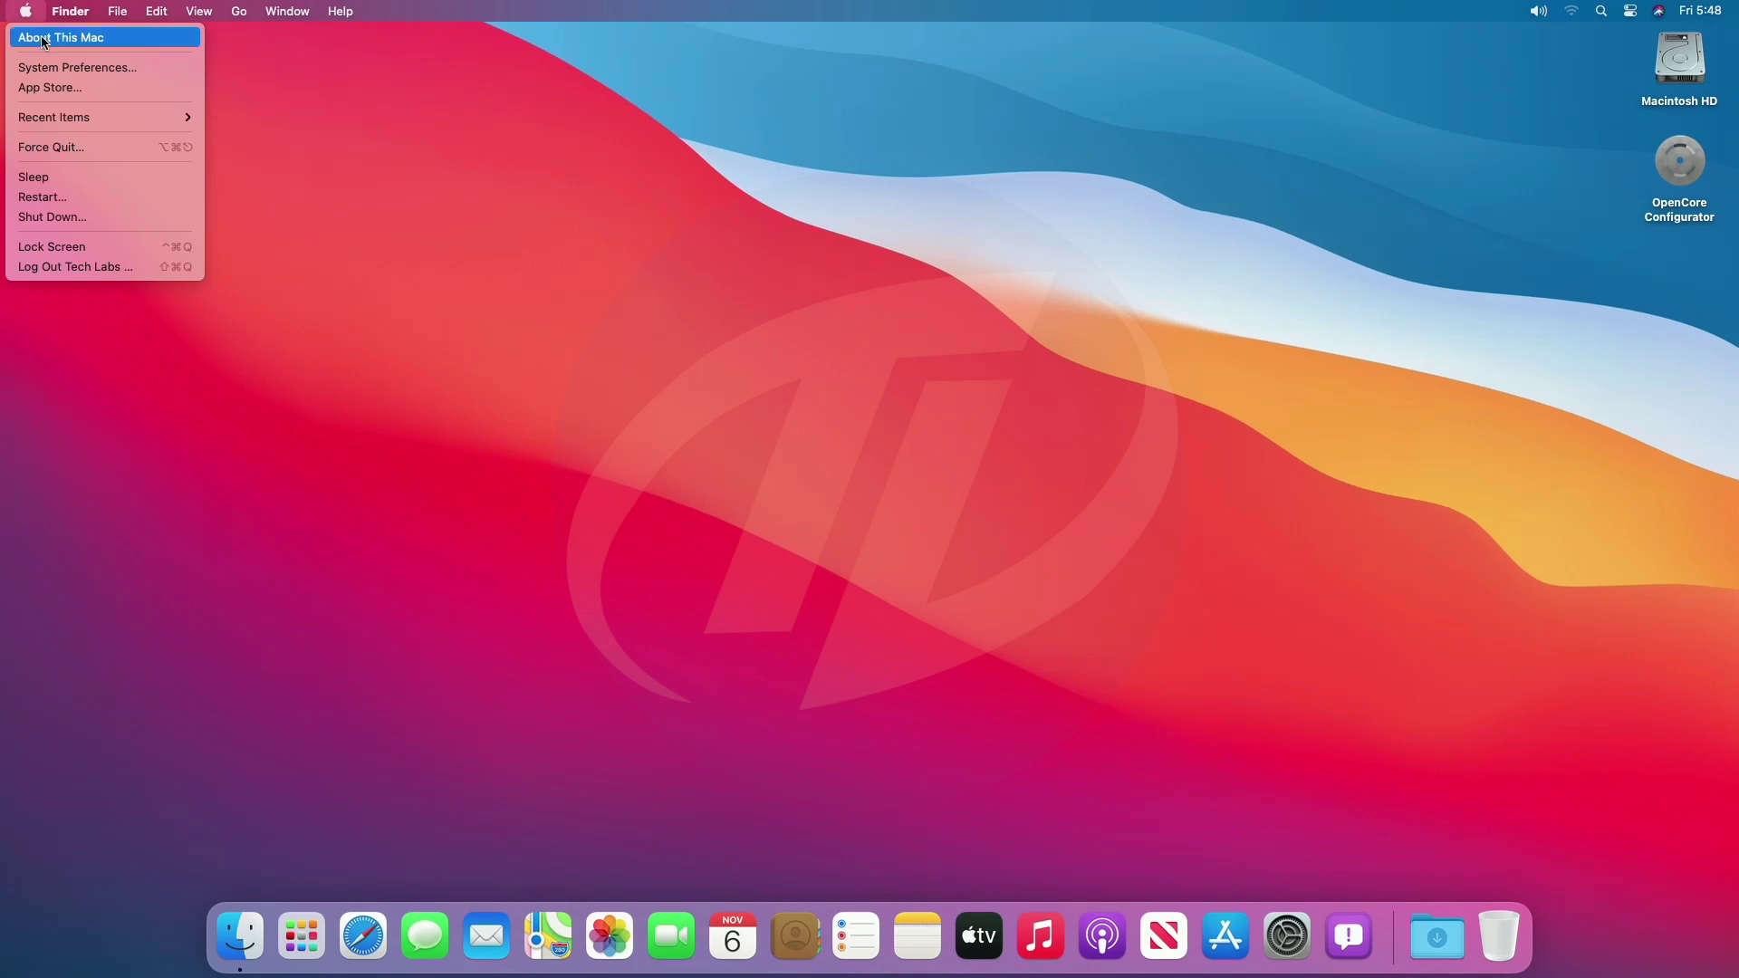
click(50, 41)
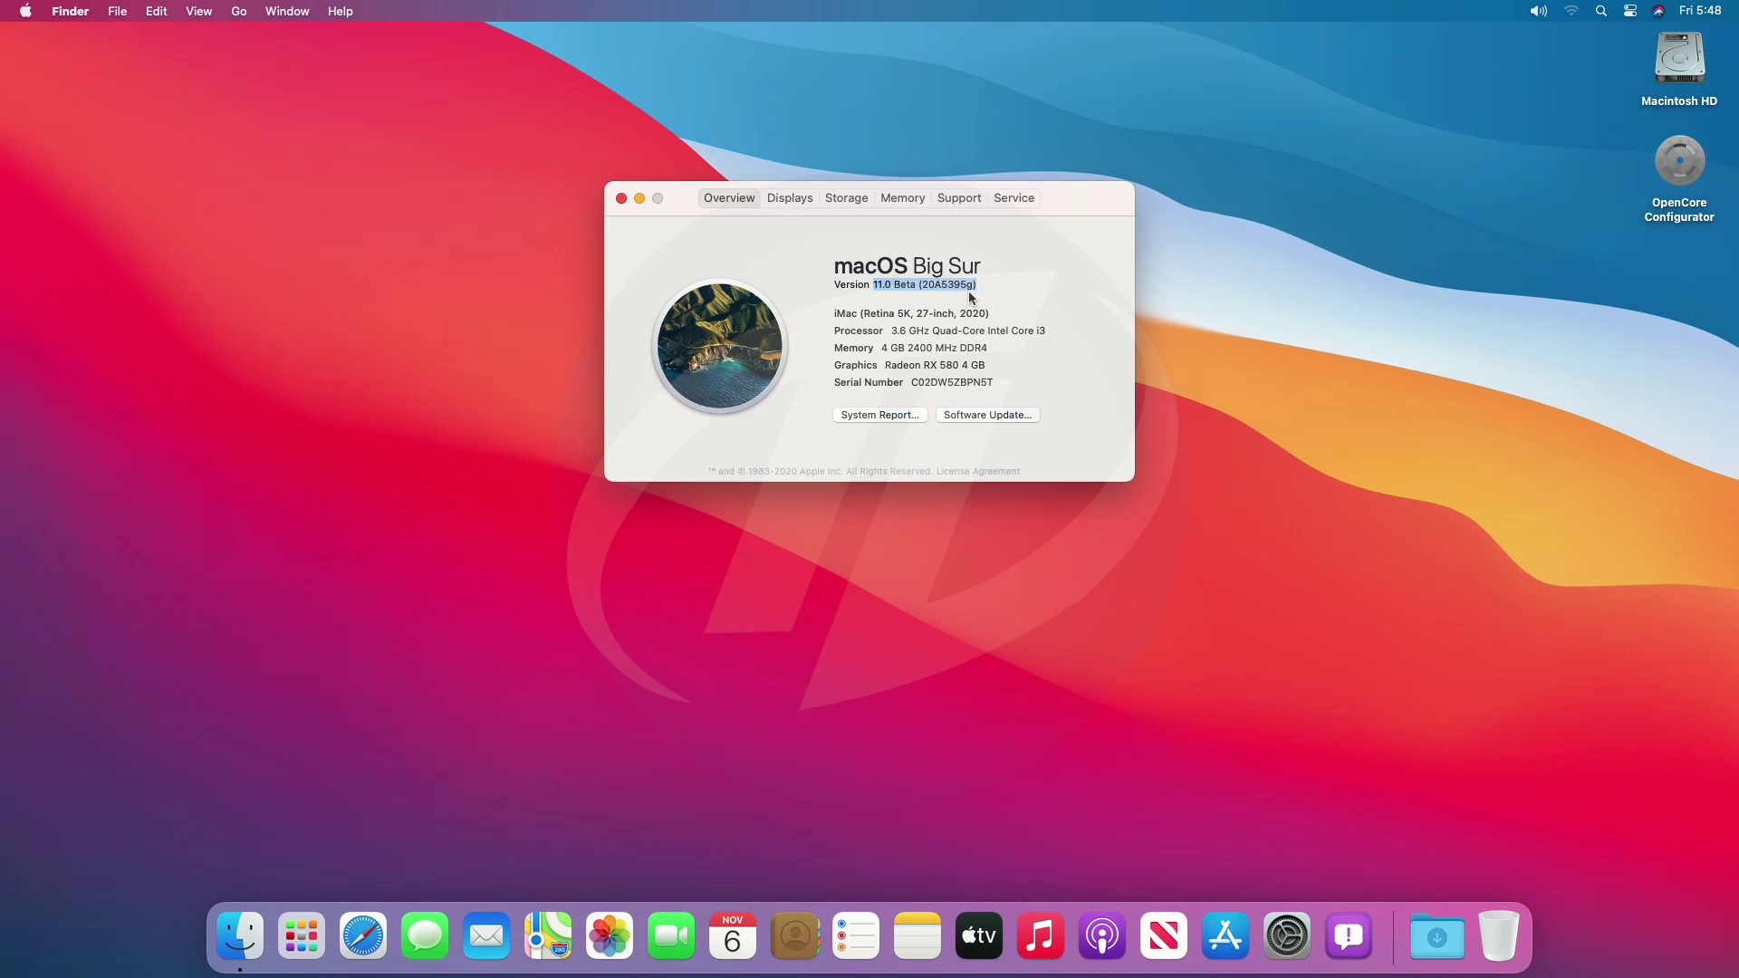
triple_click(947, 312)
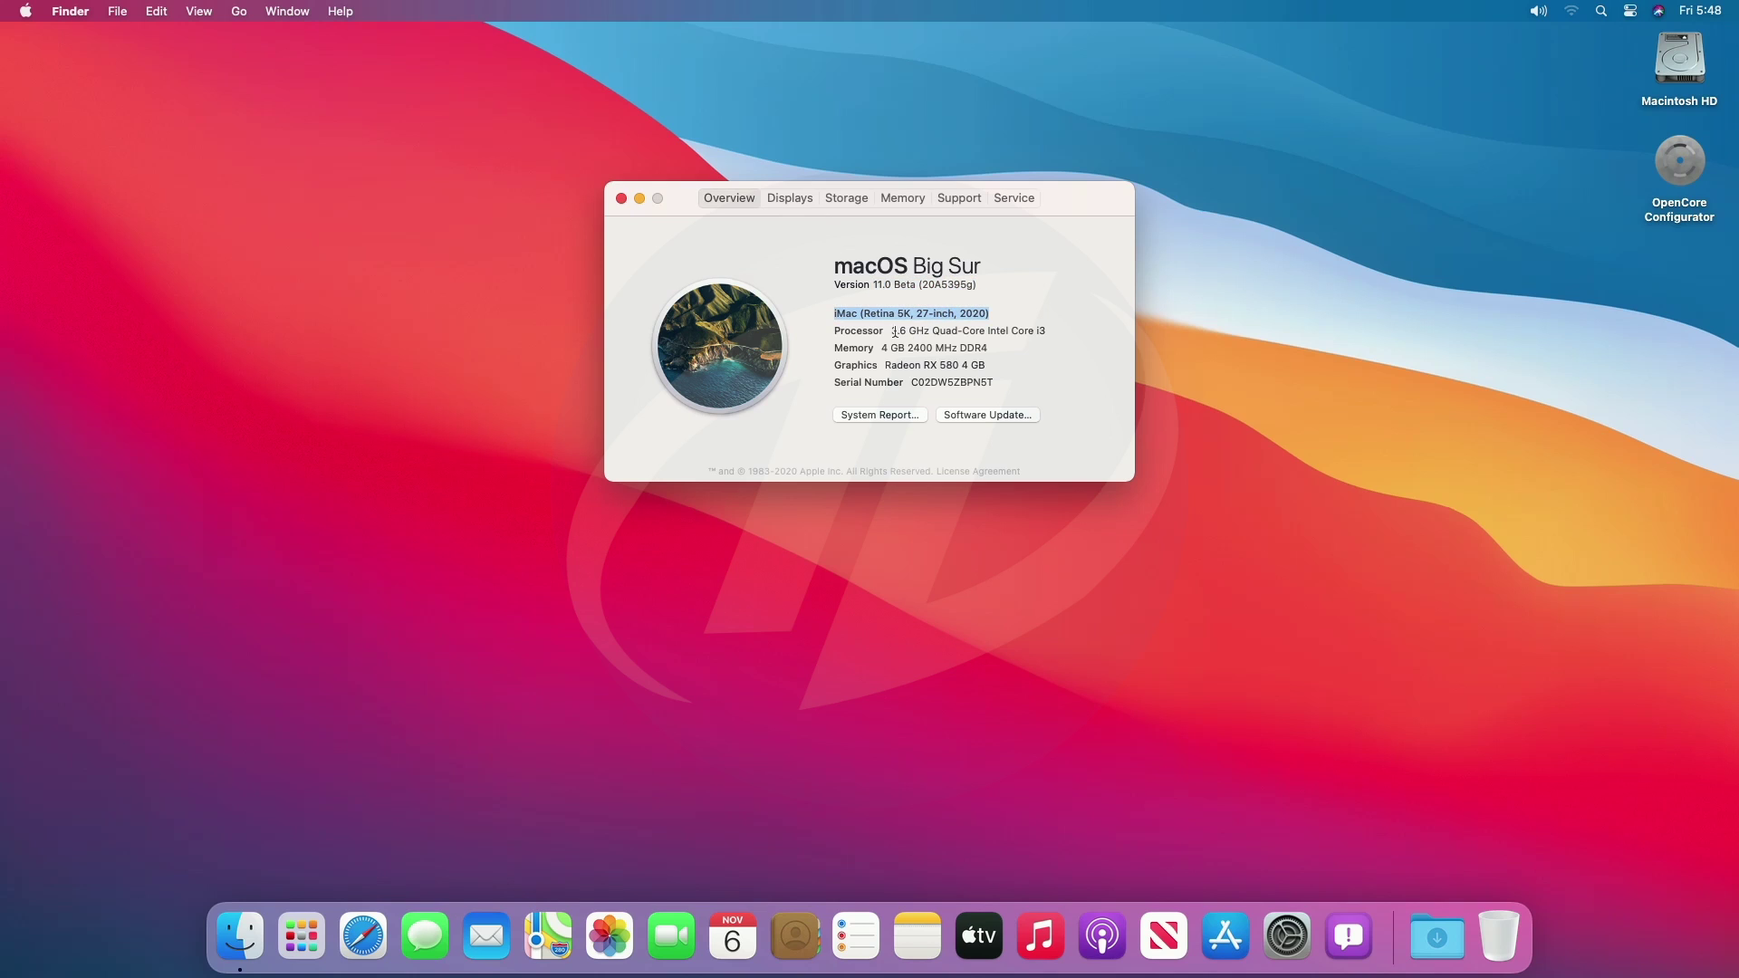
triple_click(939, 330)
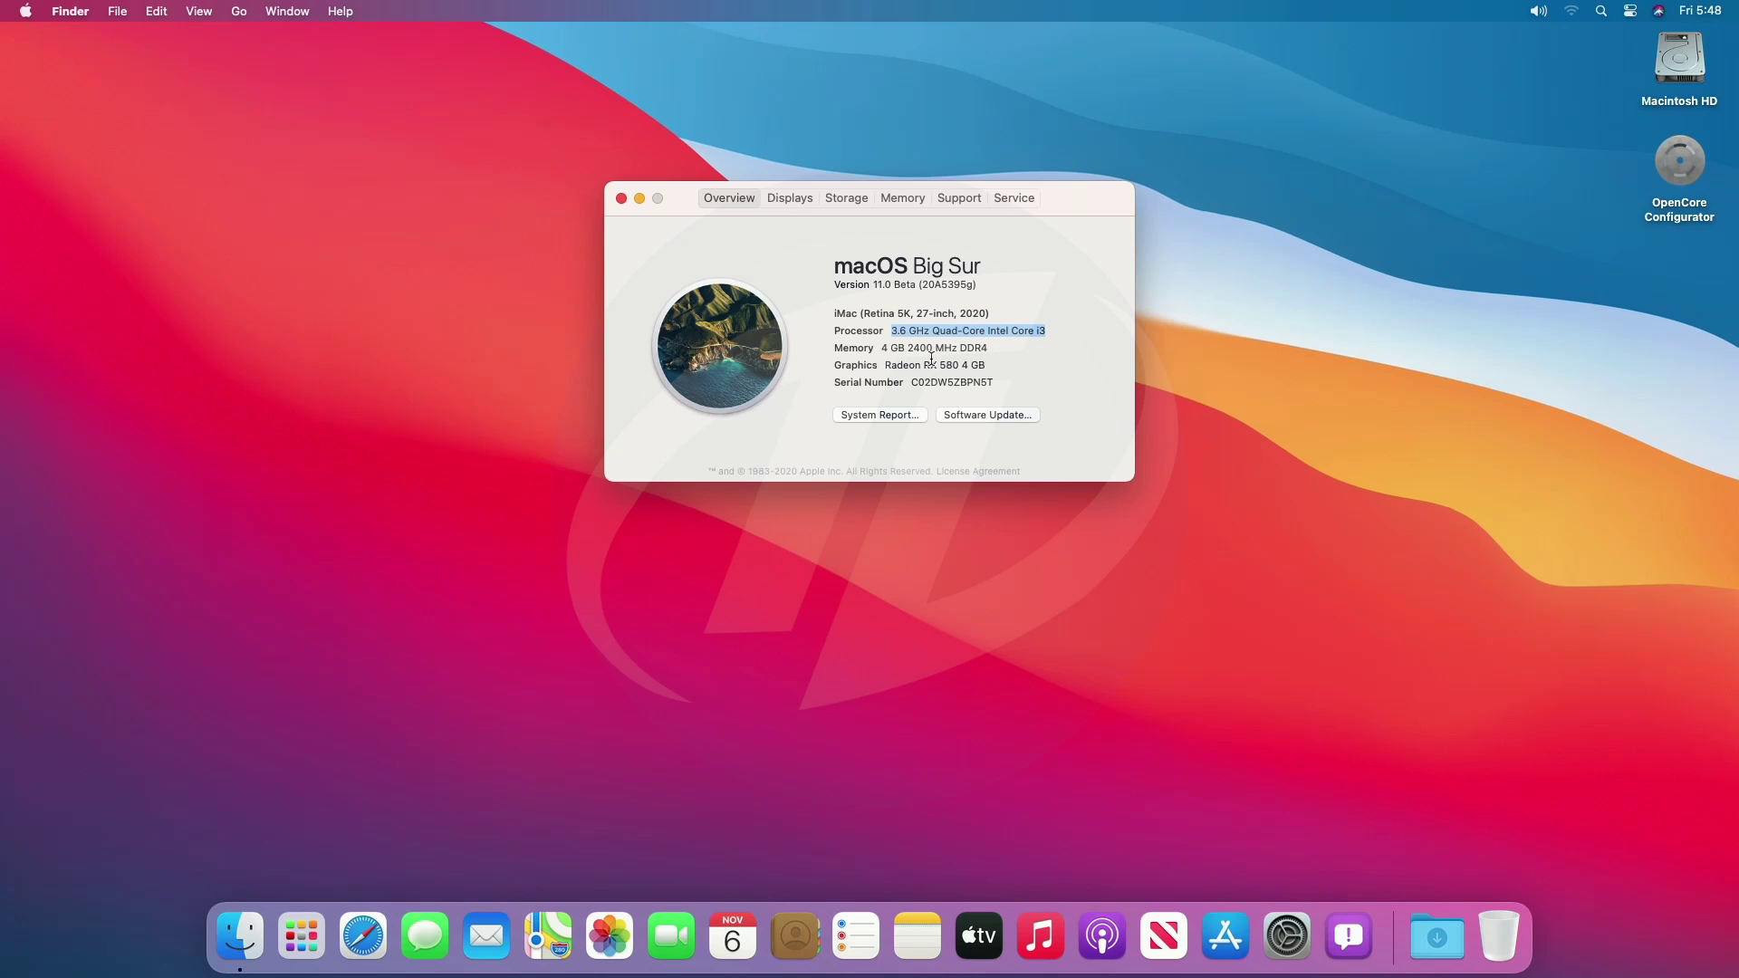
triple_click(934, 350)
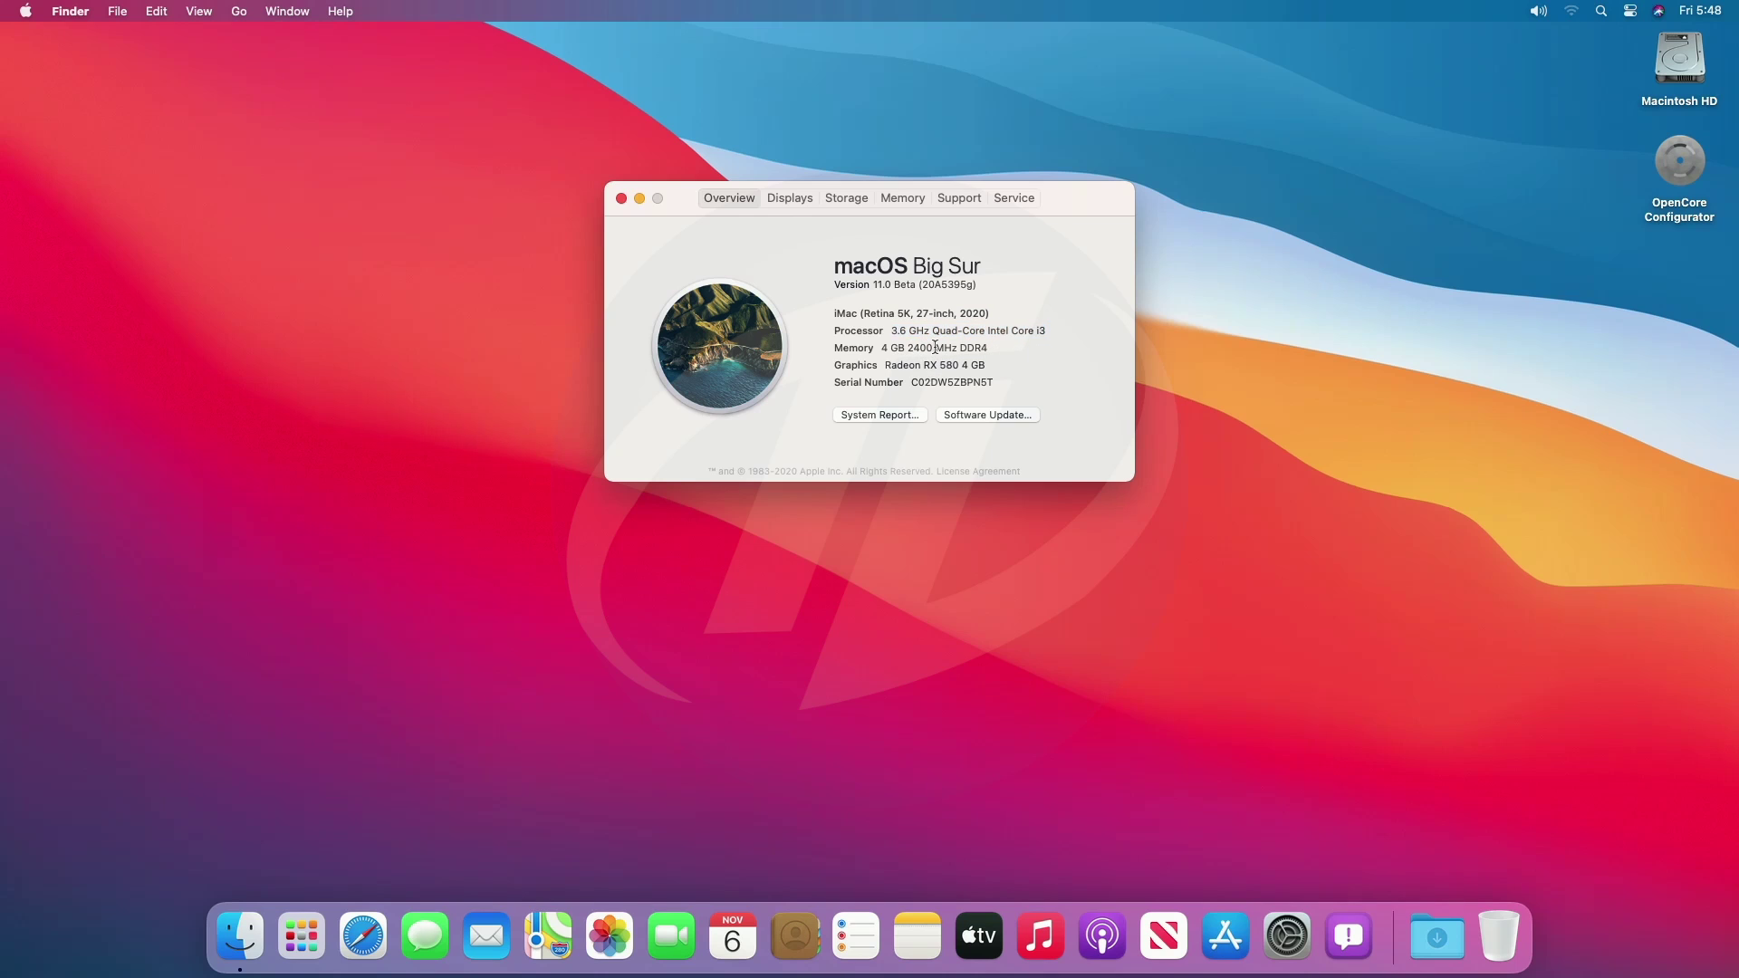
triple_click(912, 366)
triple_click(943, 384)
Check the Displays tab's display name and its size and resolution.
click(790, 199)
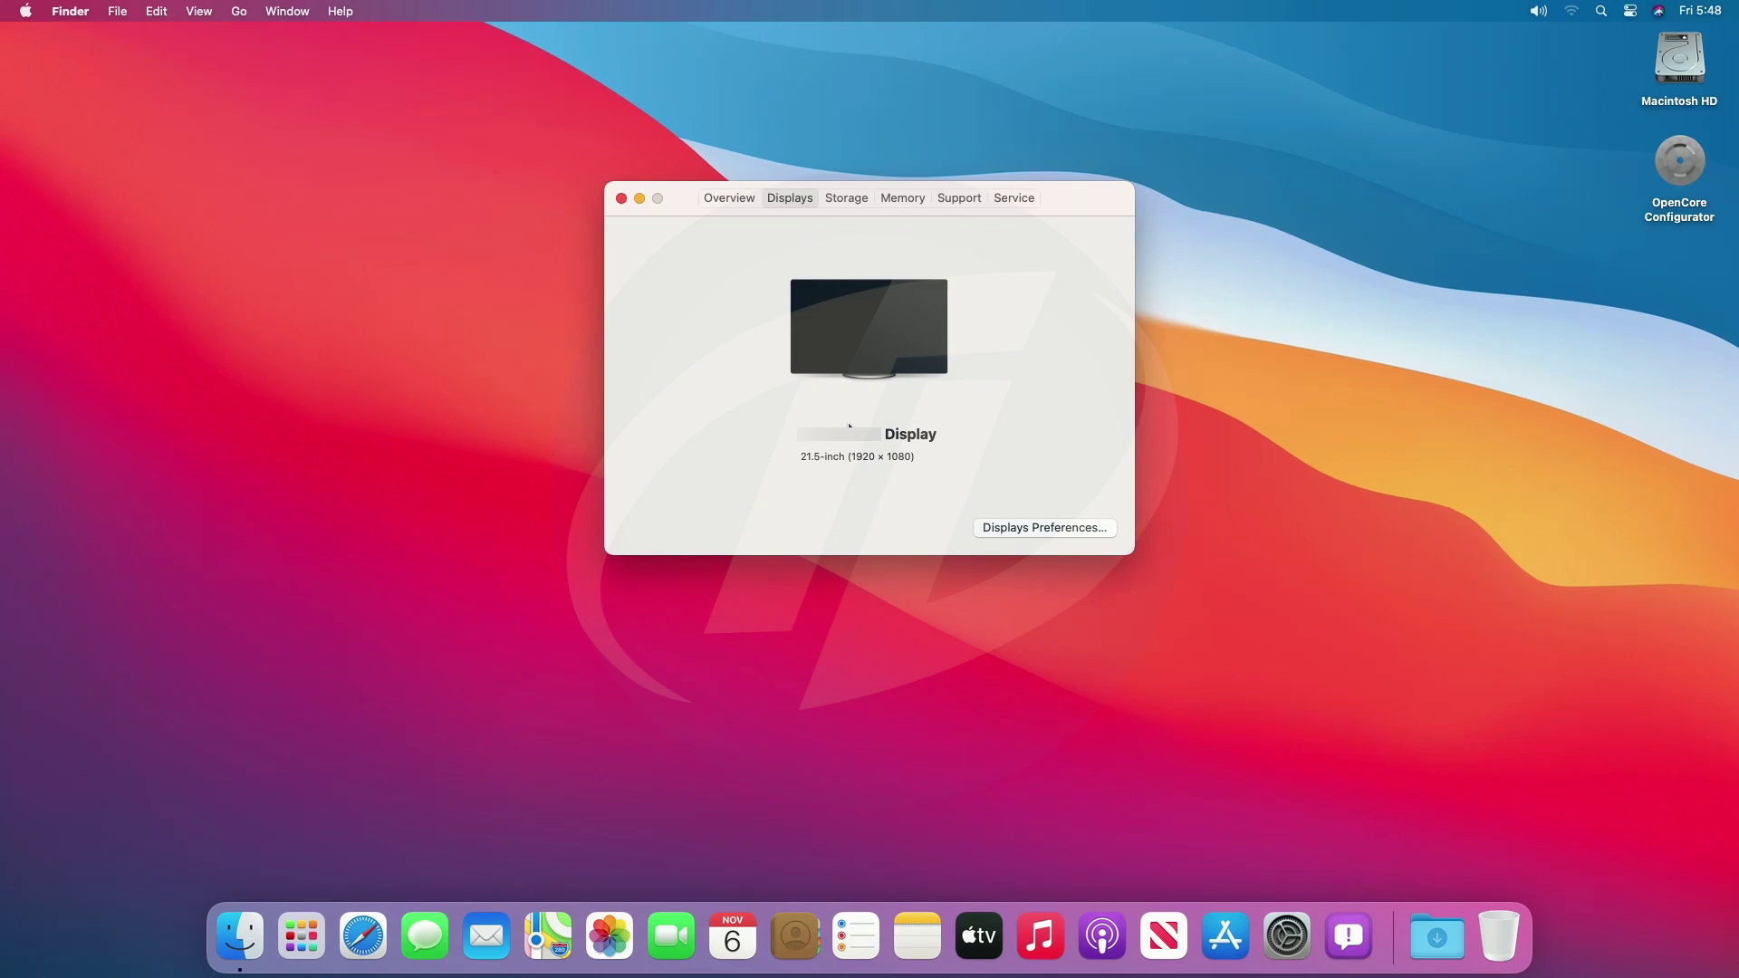
triple_click(915, 435)
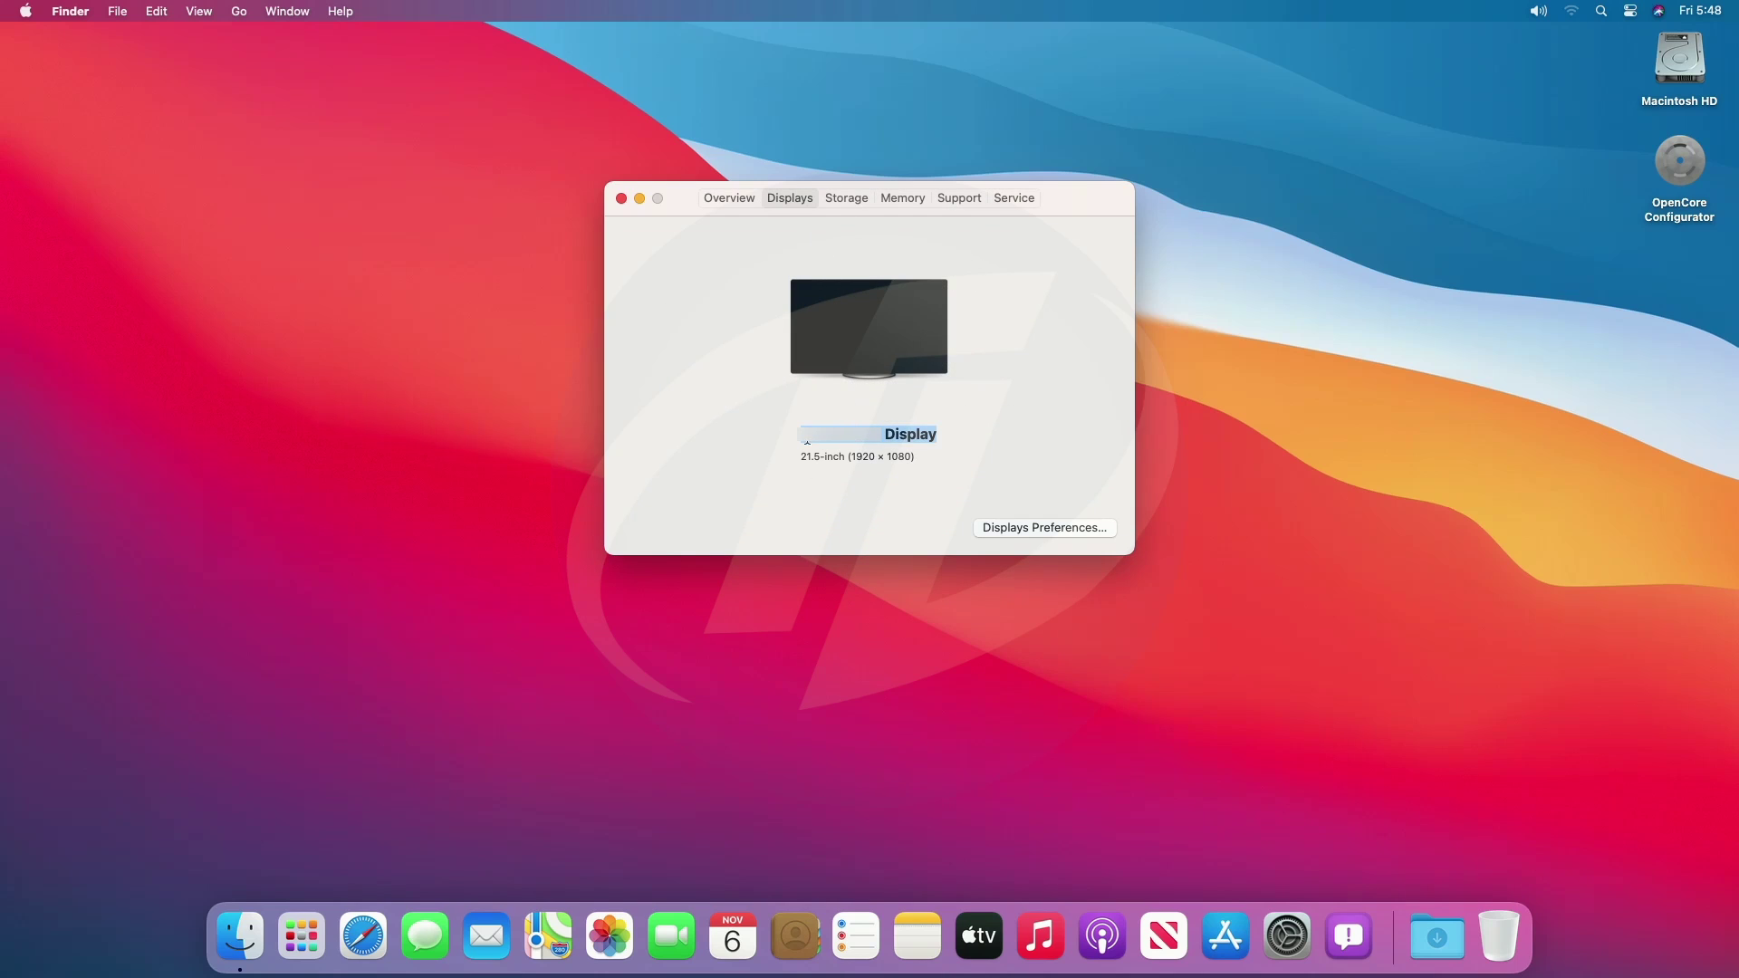
triple_click(868, 457)
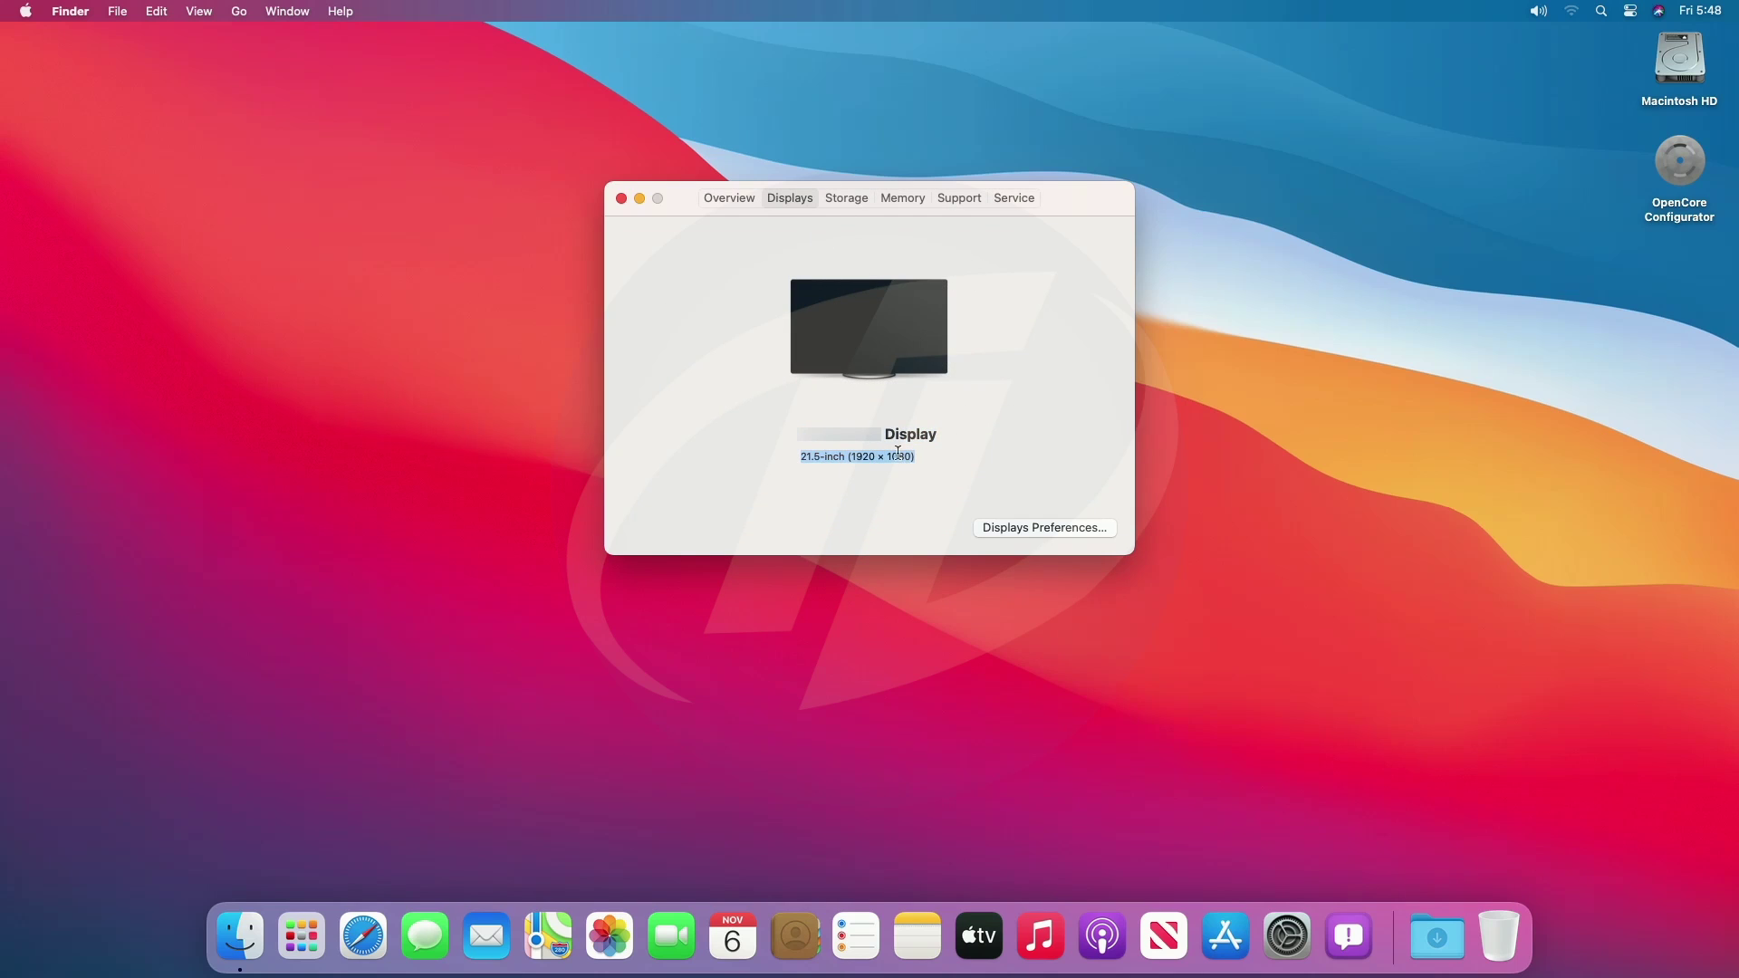
Look through the Storage, Memory, Support and Service tabs, then return to Overview.
click(852, 196)
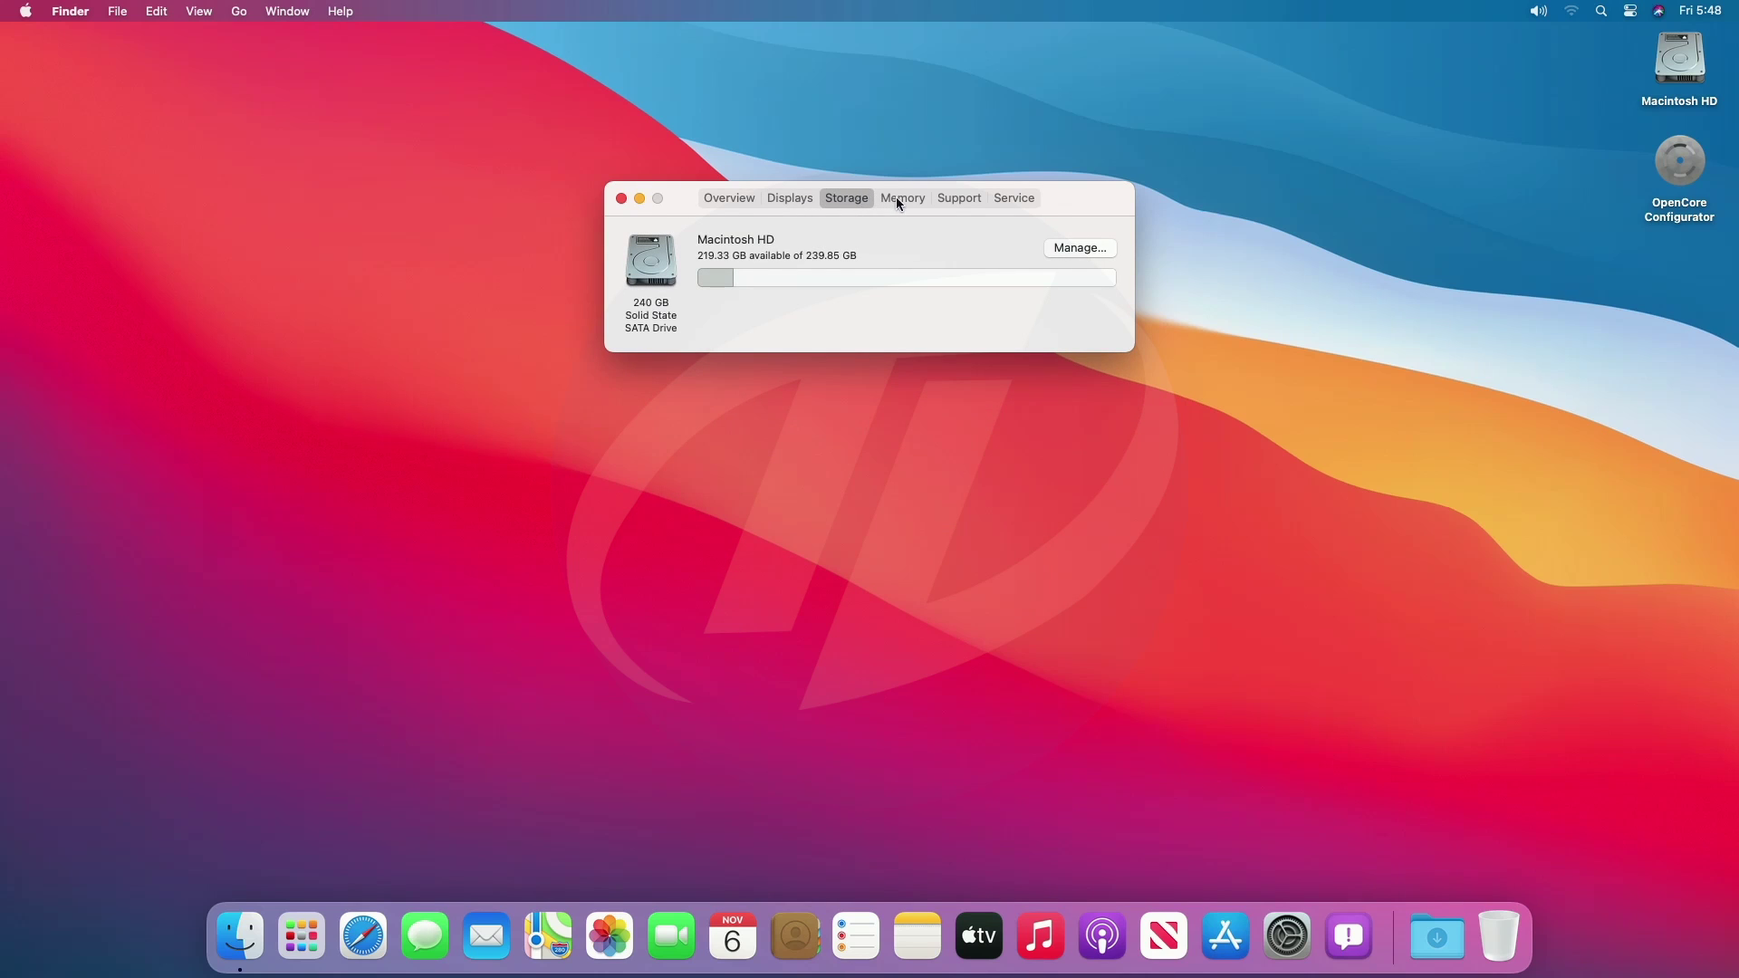
mouse_move(863, 286)
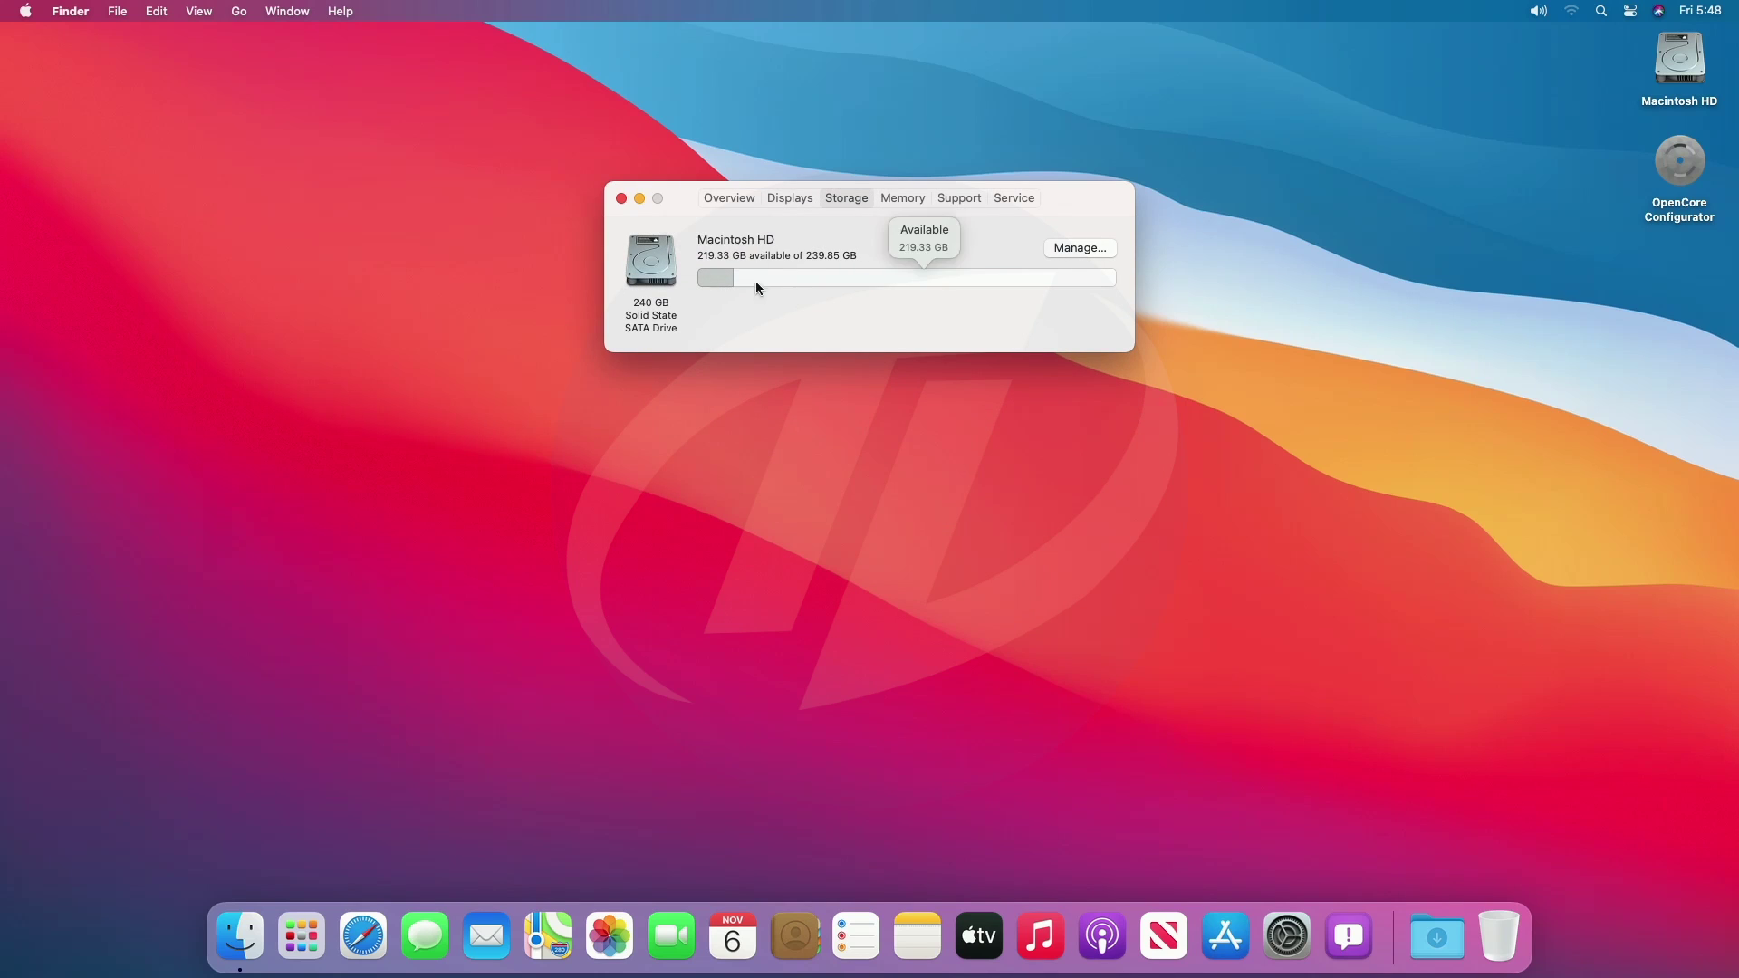
click(904, 201)
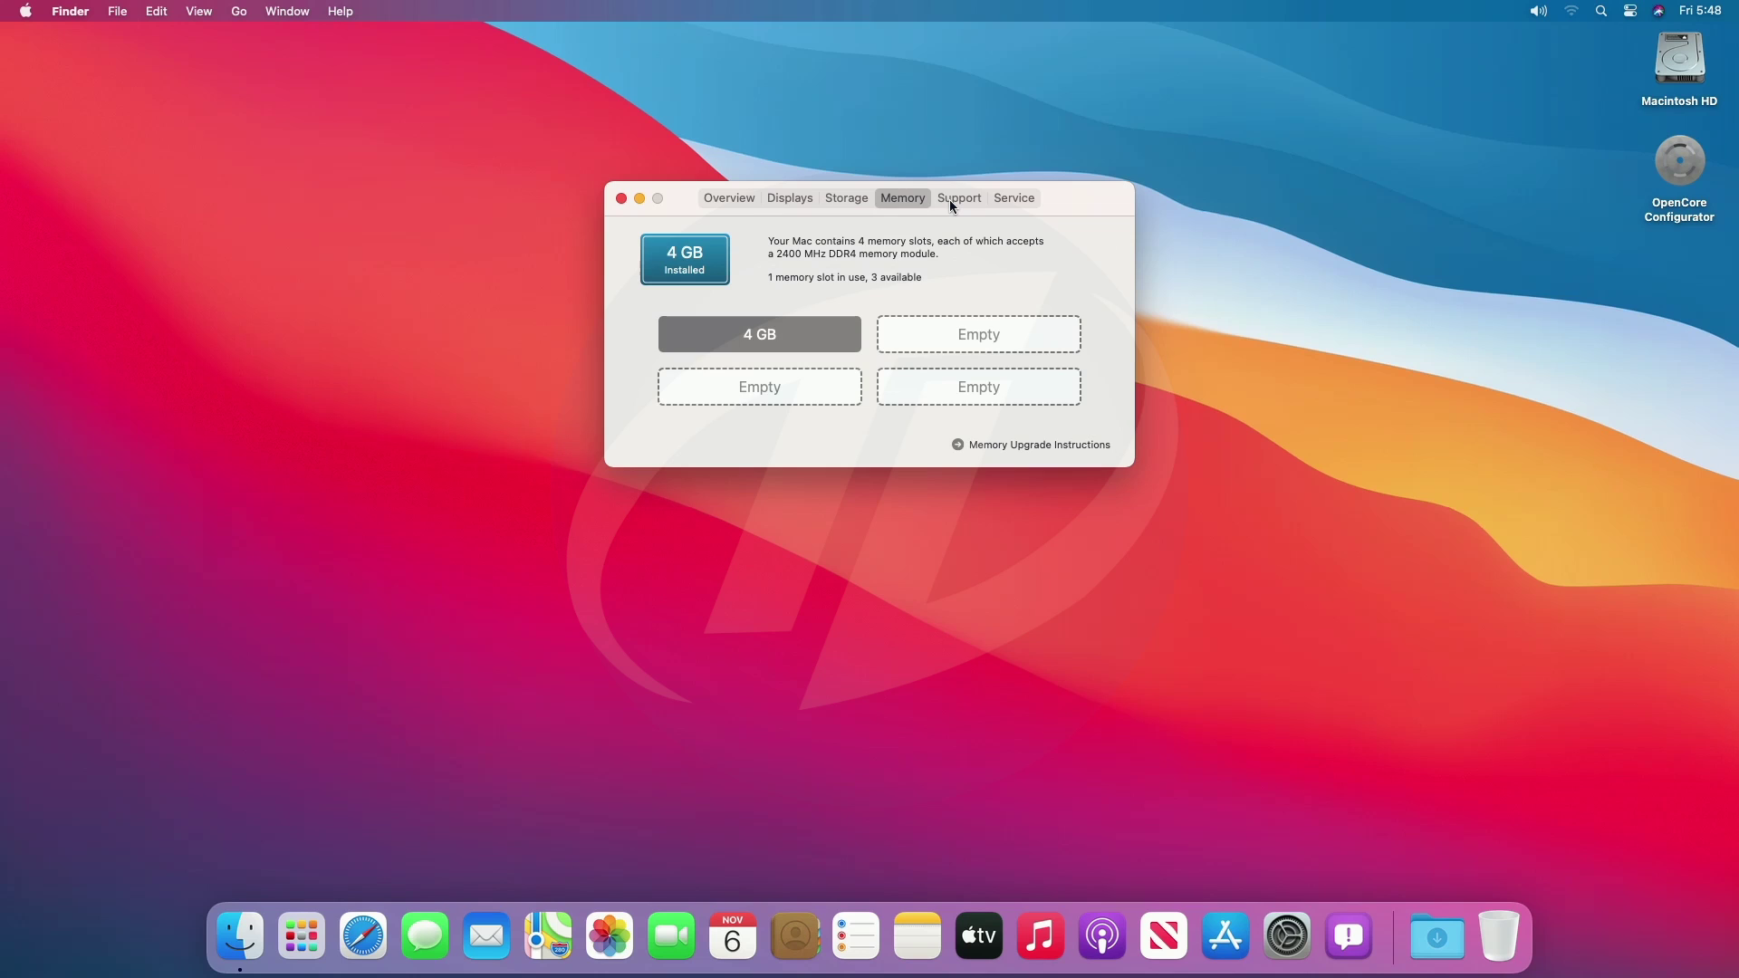
click(953, 201)
click(1007, 199)
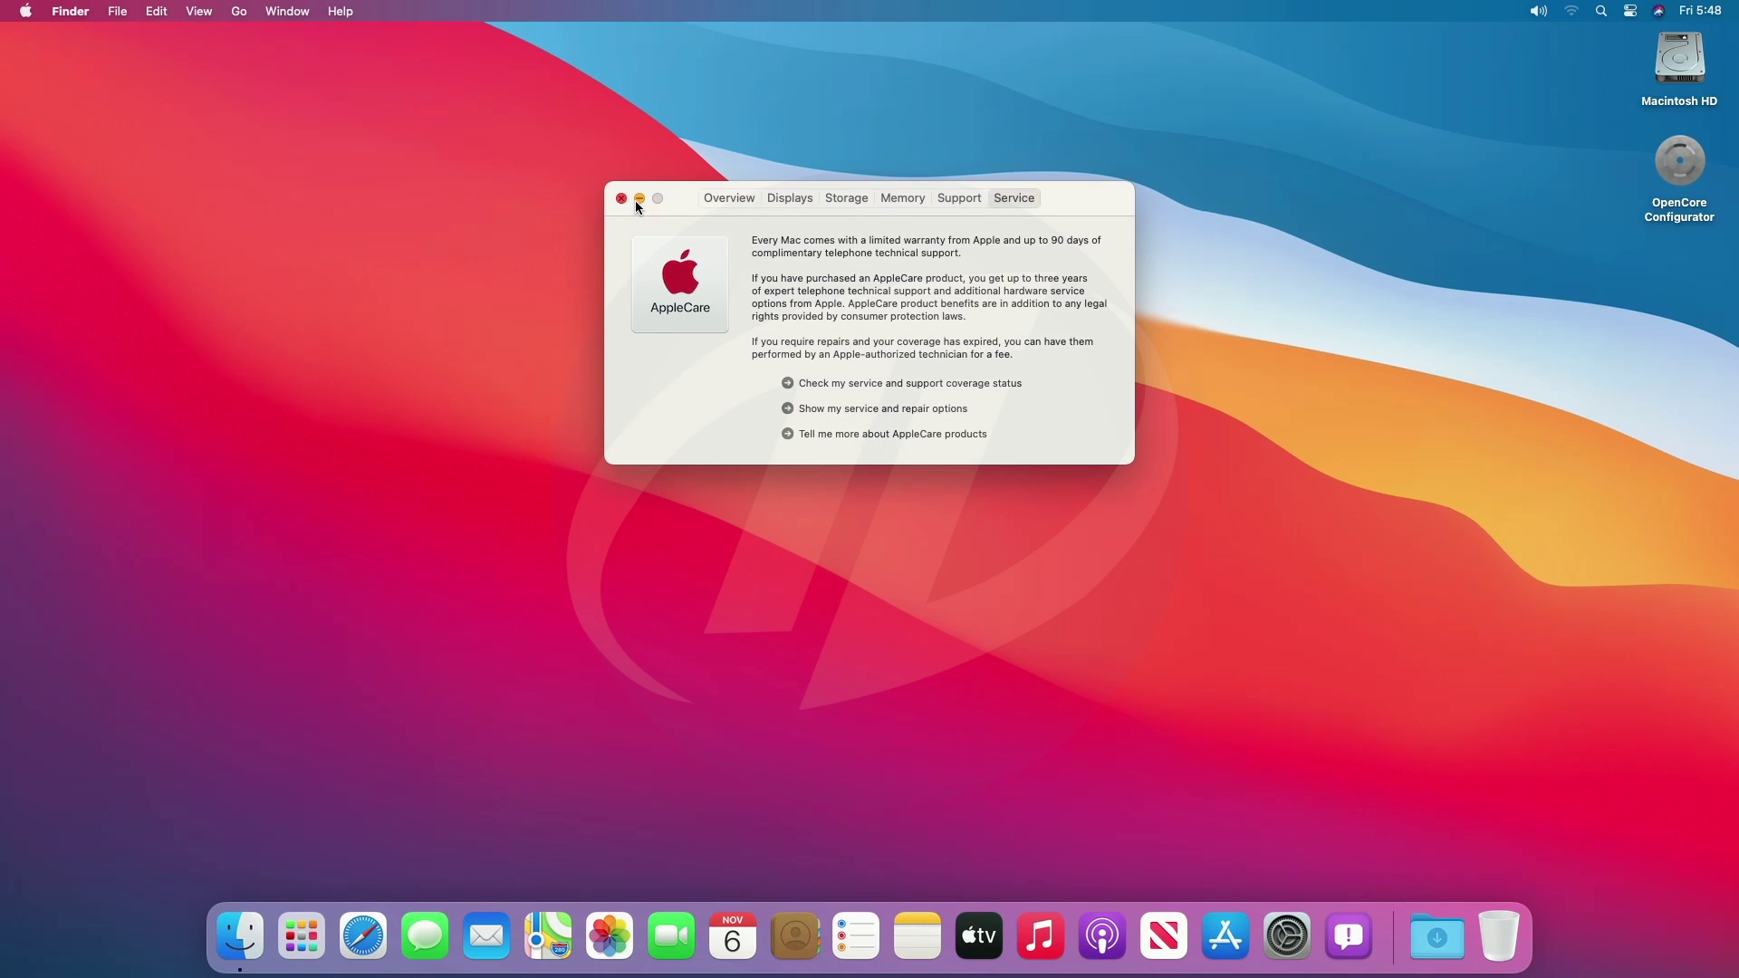
click(734, 200)
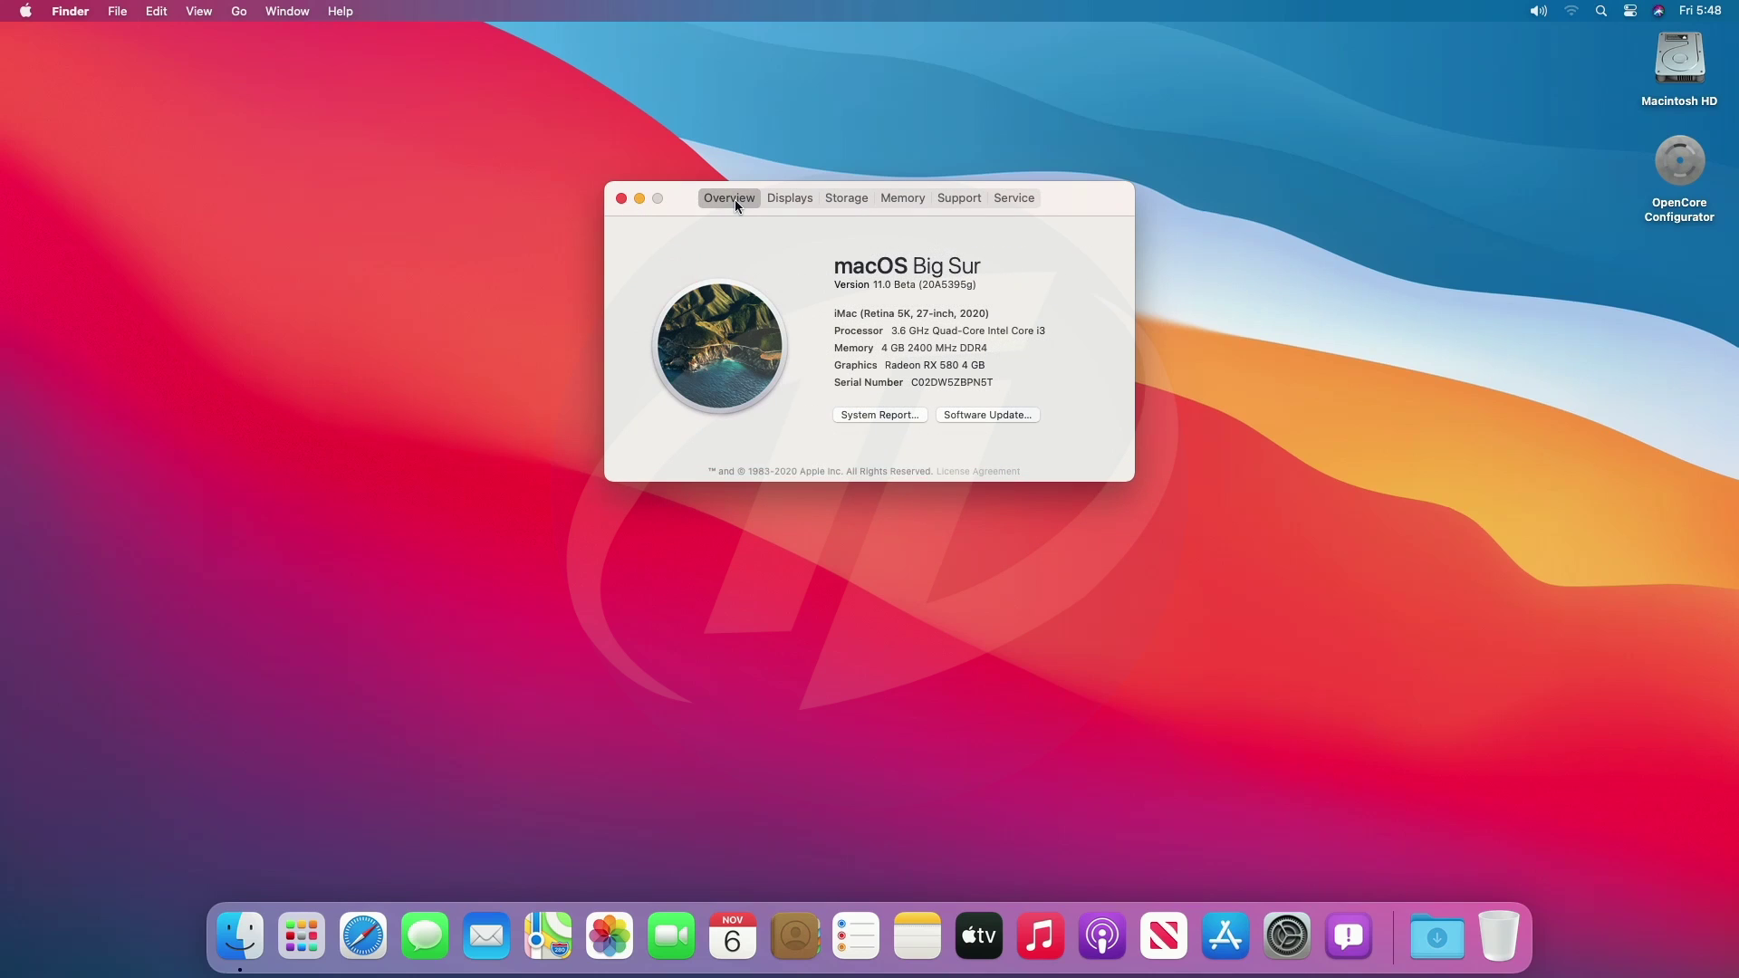
click(859, 415)
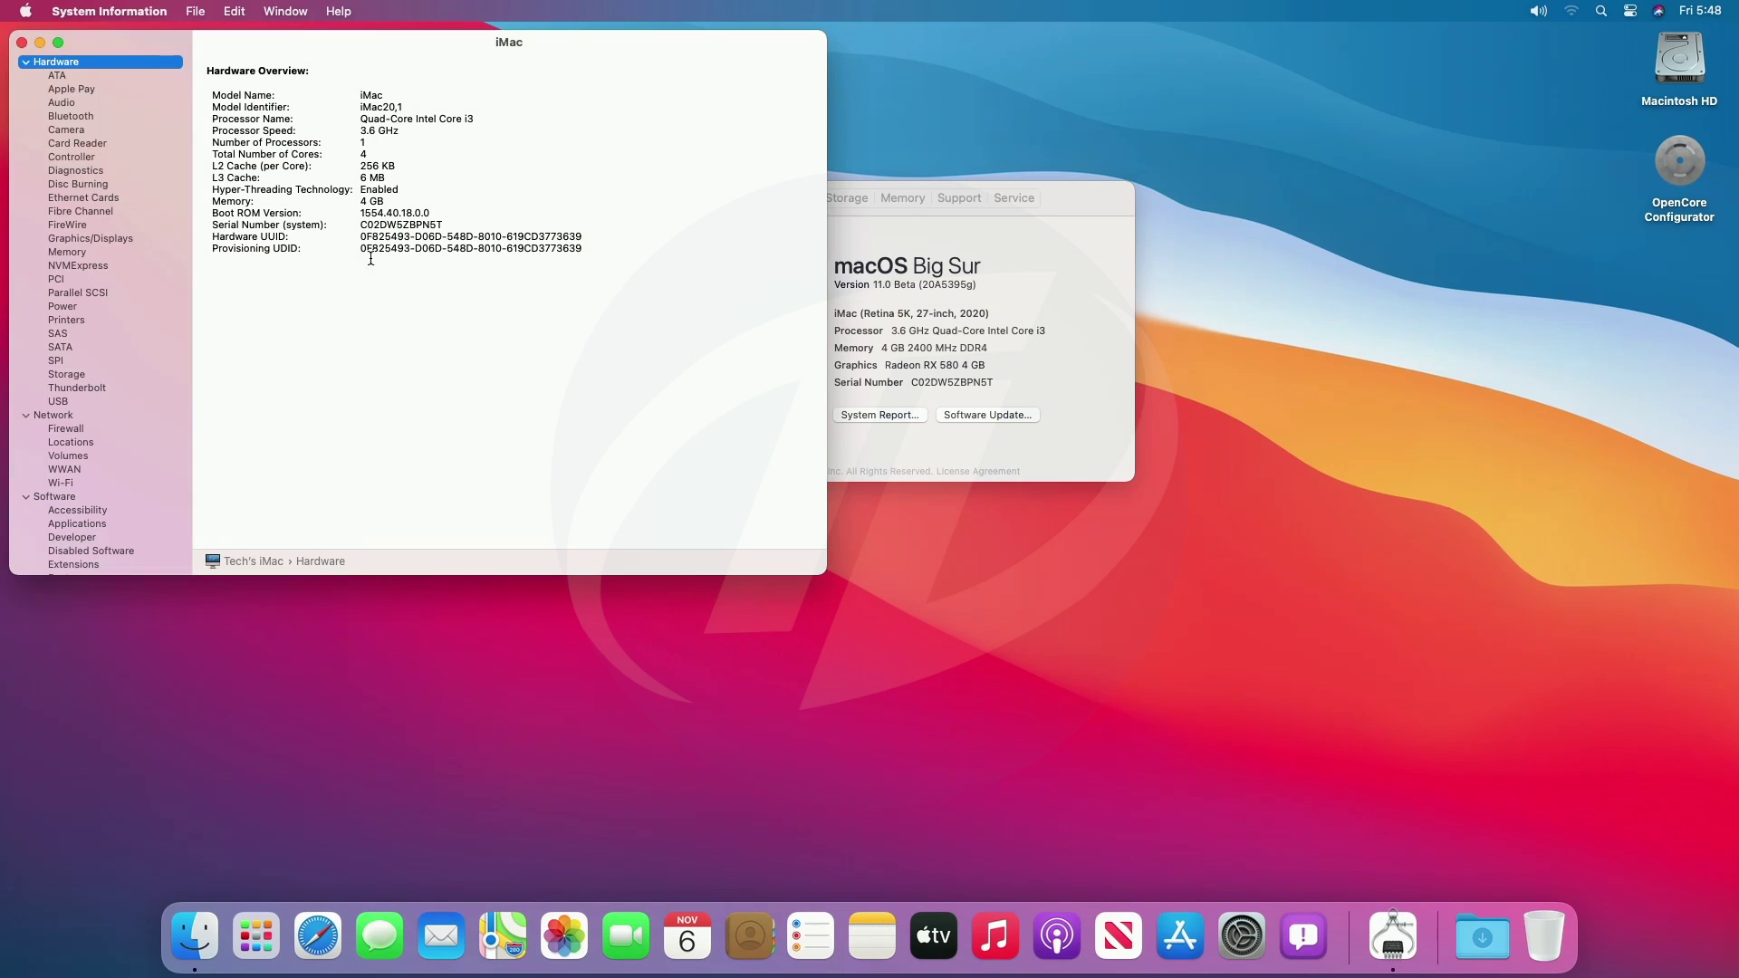
click(63, 103)
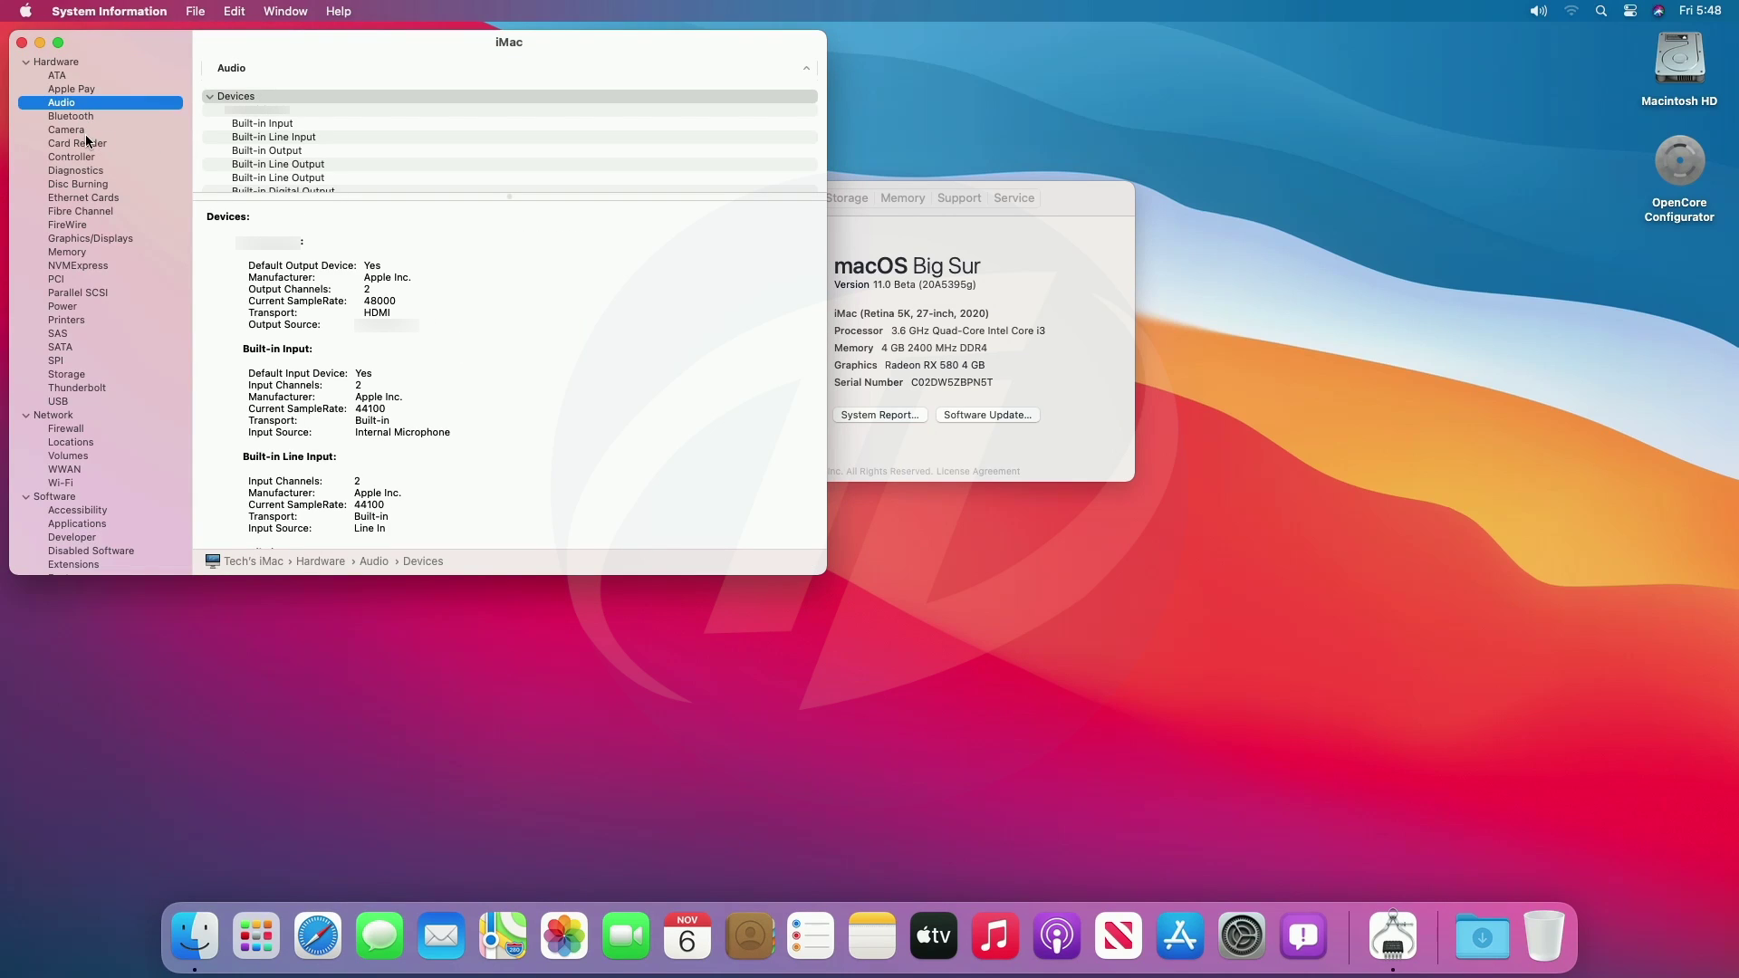
click(90, 199)
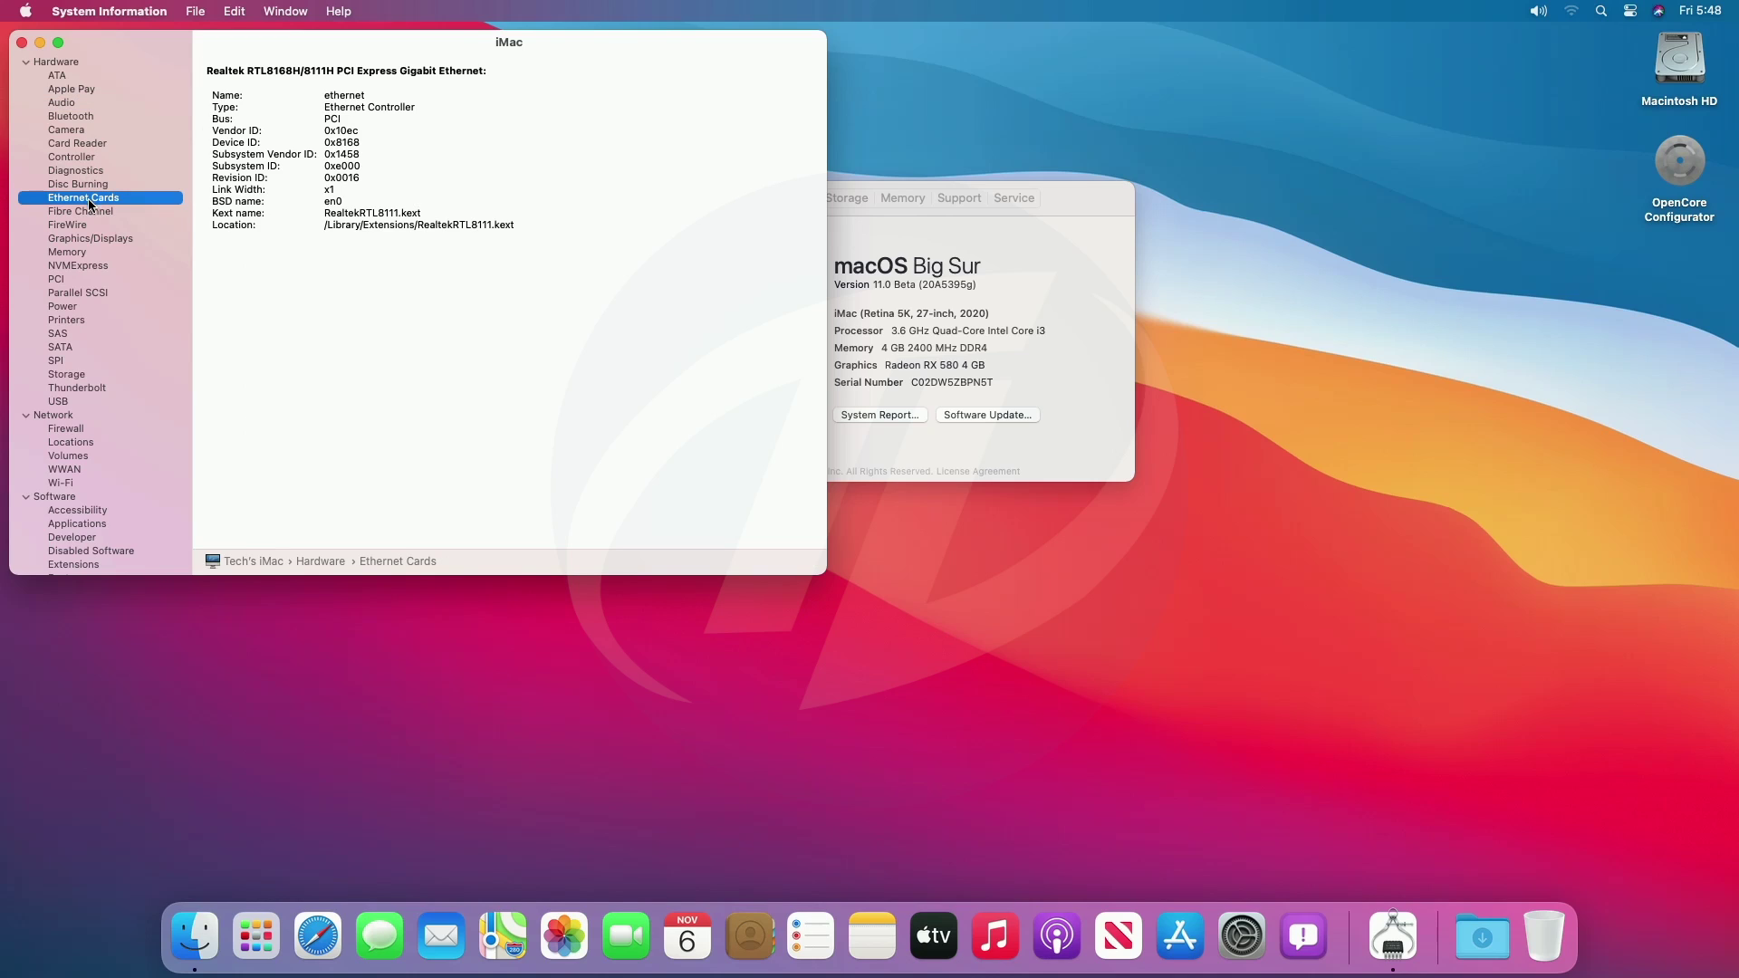
click(97, 240)
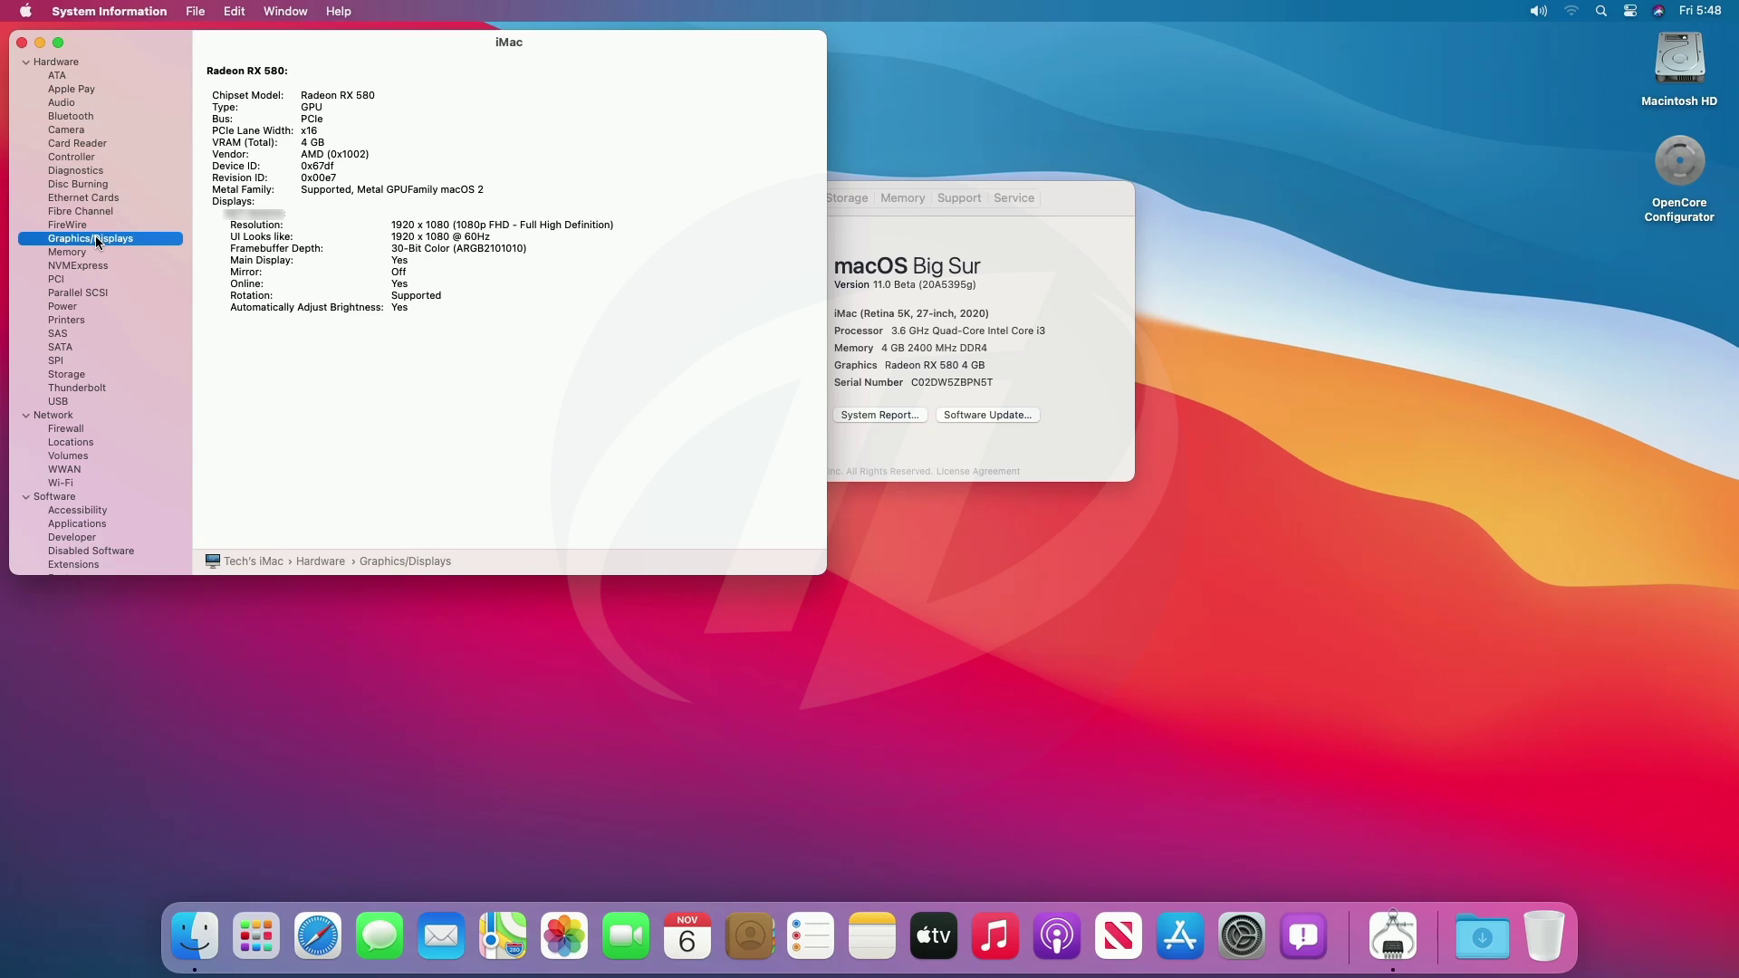
click(94, 253)
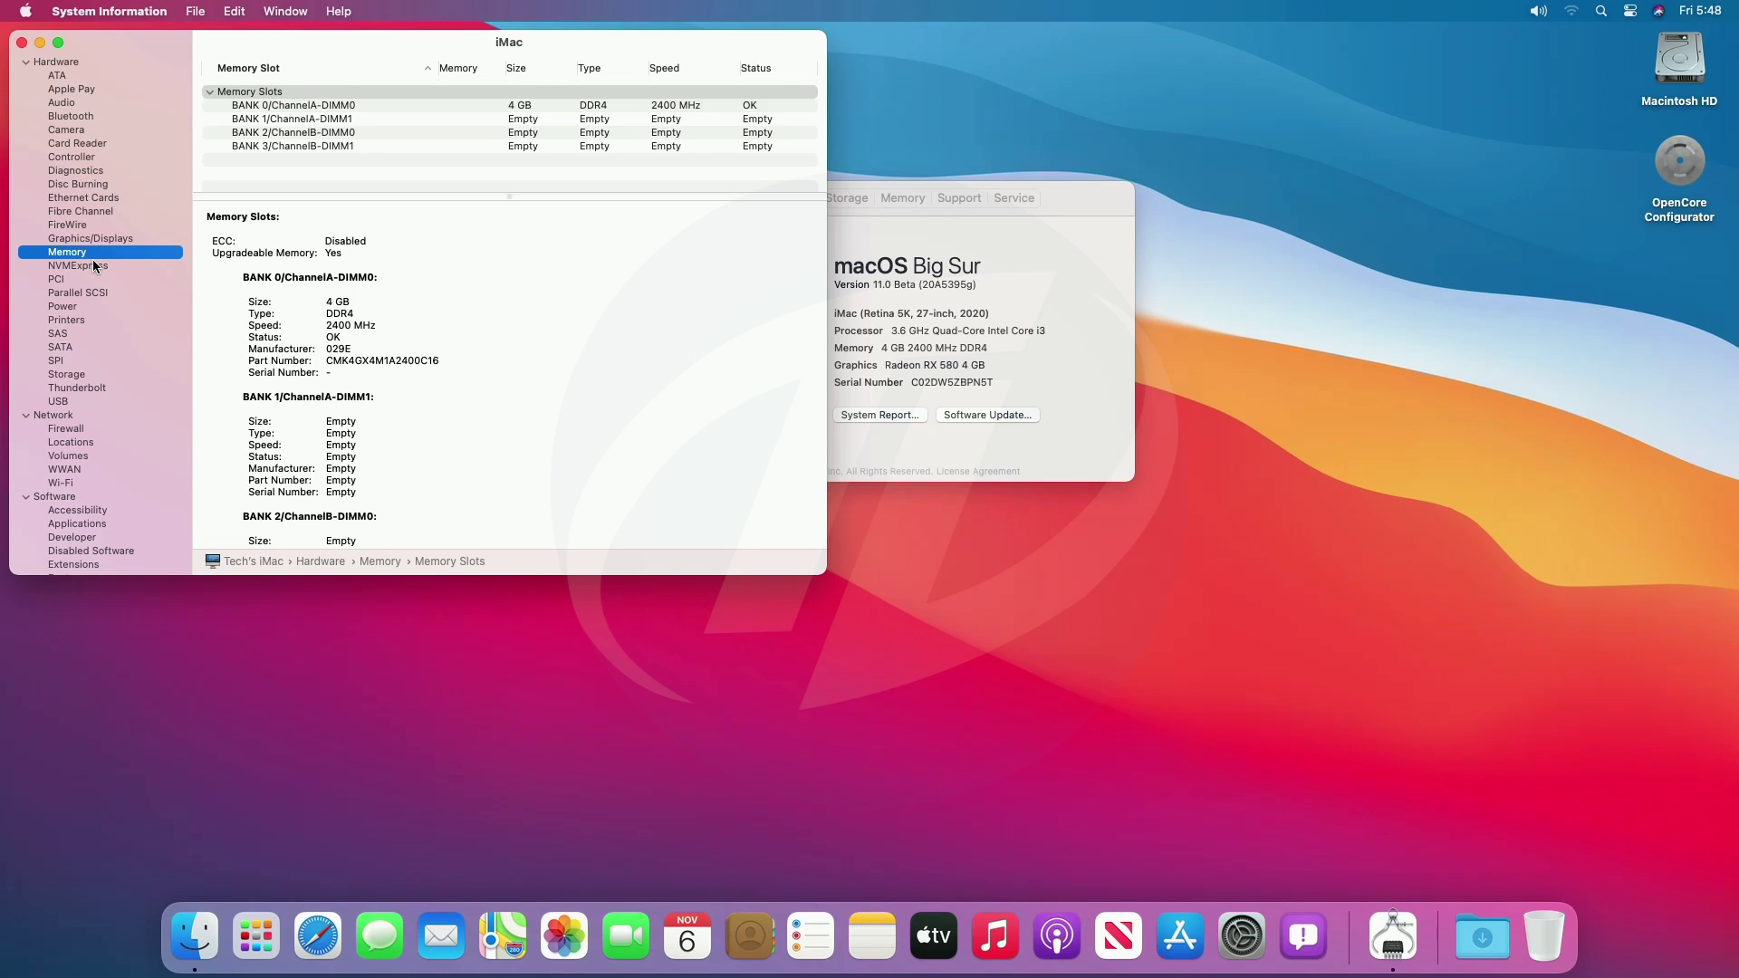
click(72, 347)
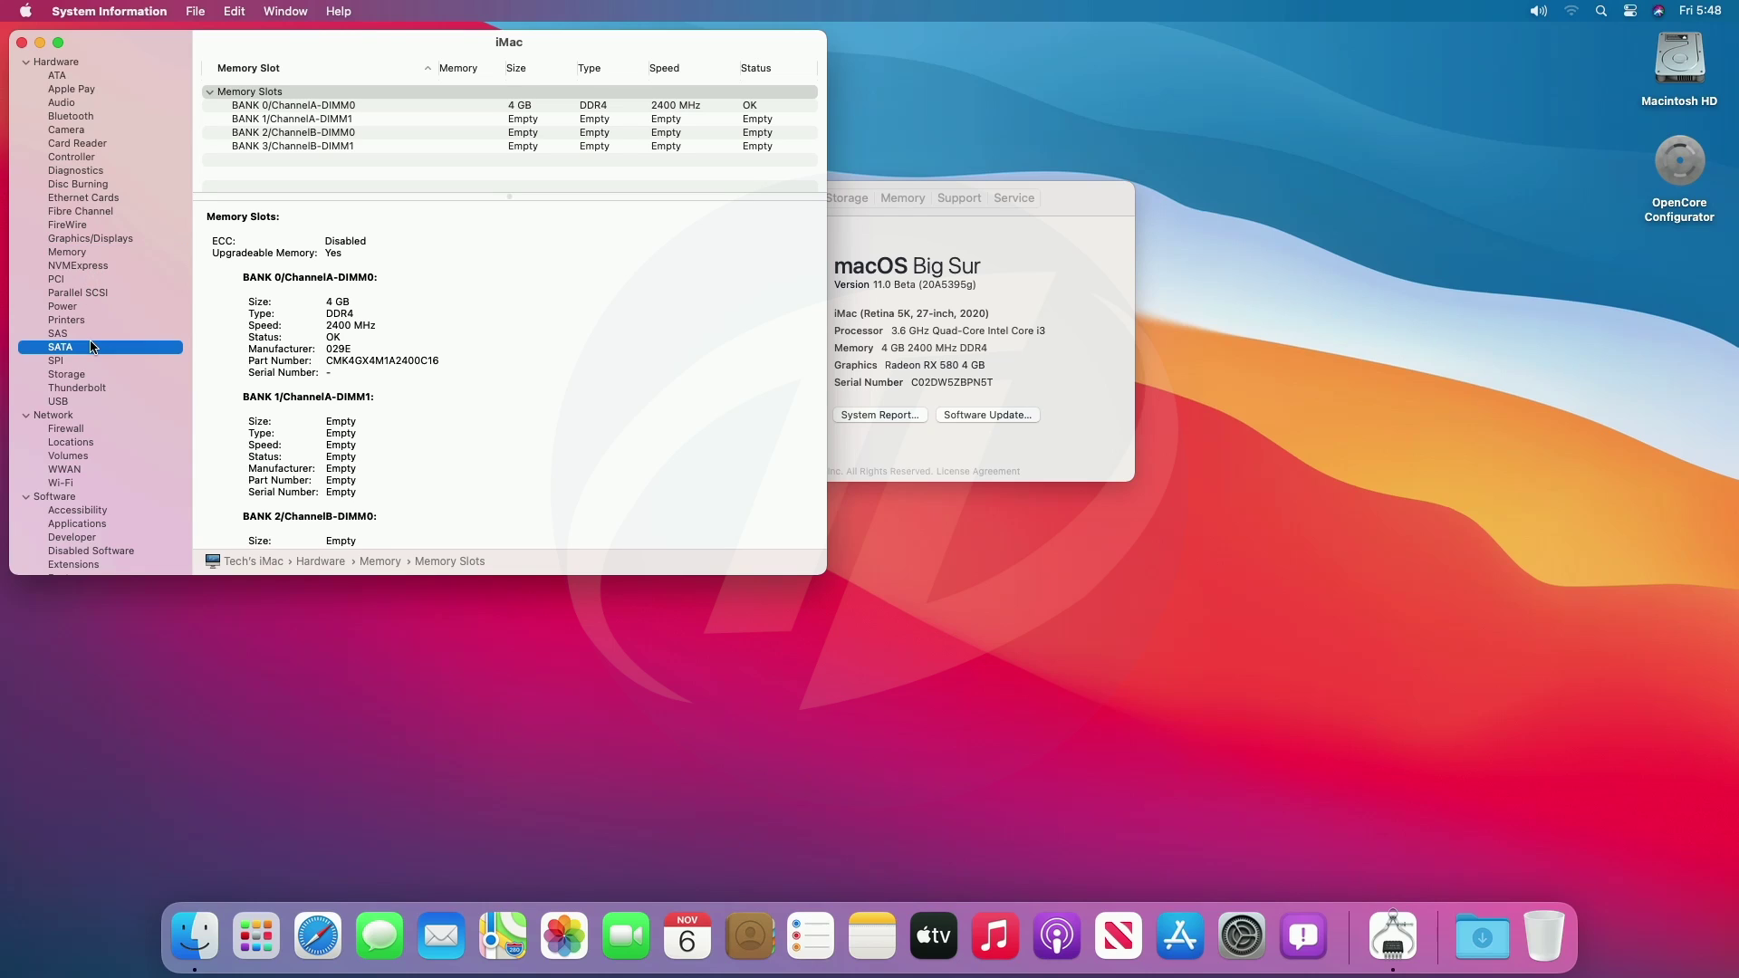
click(76, 376)
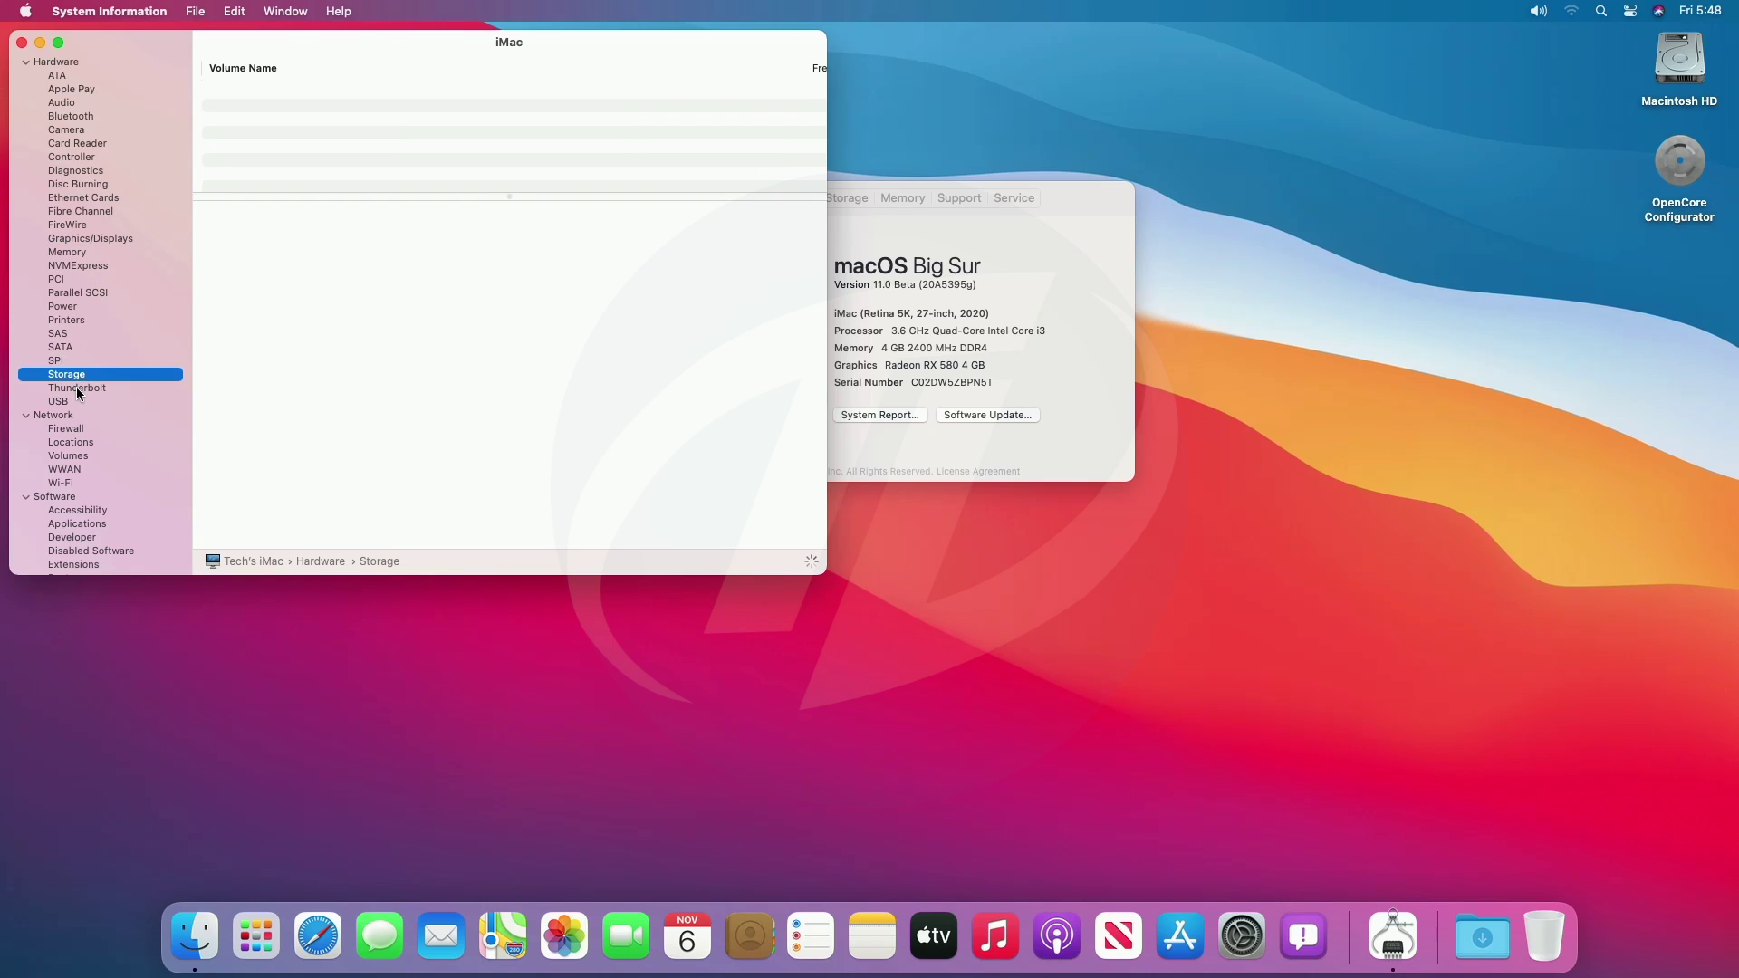
click(73, 402)
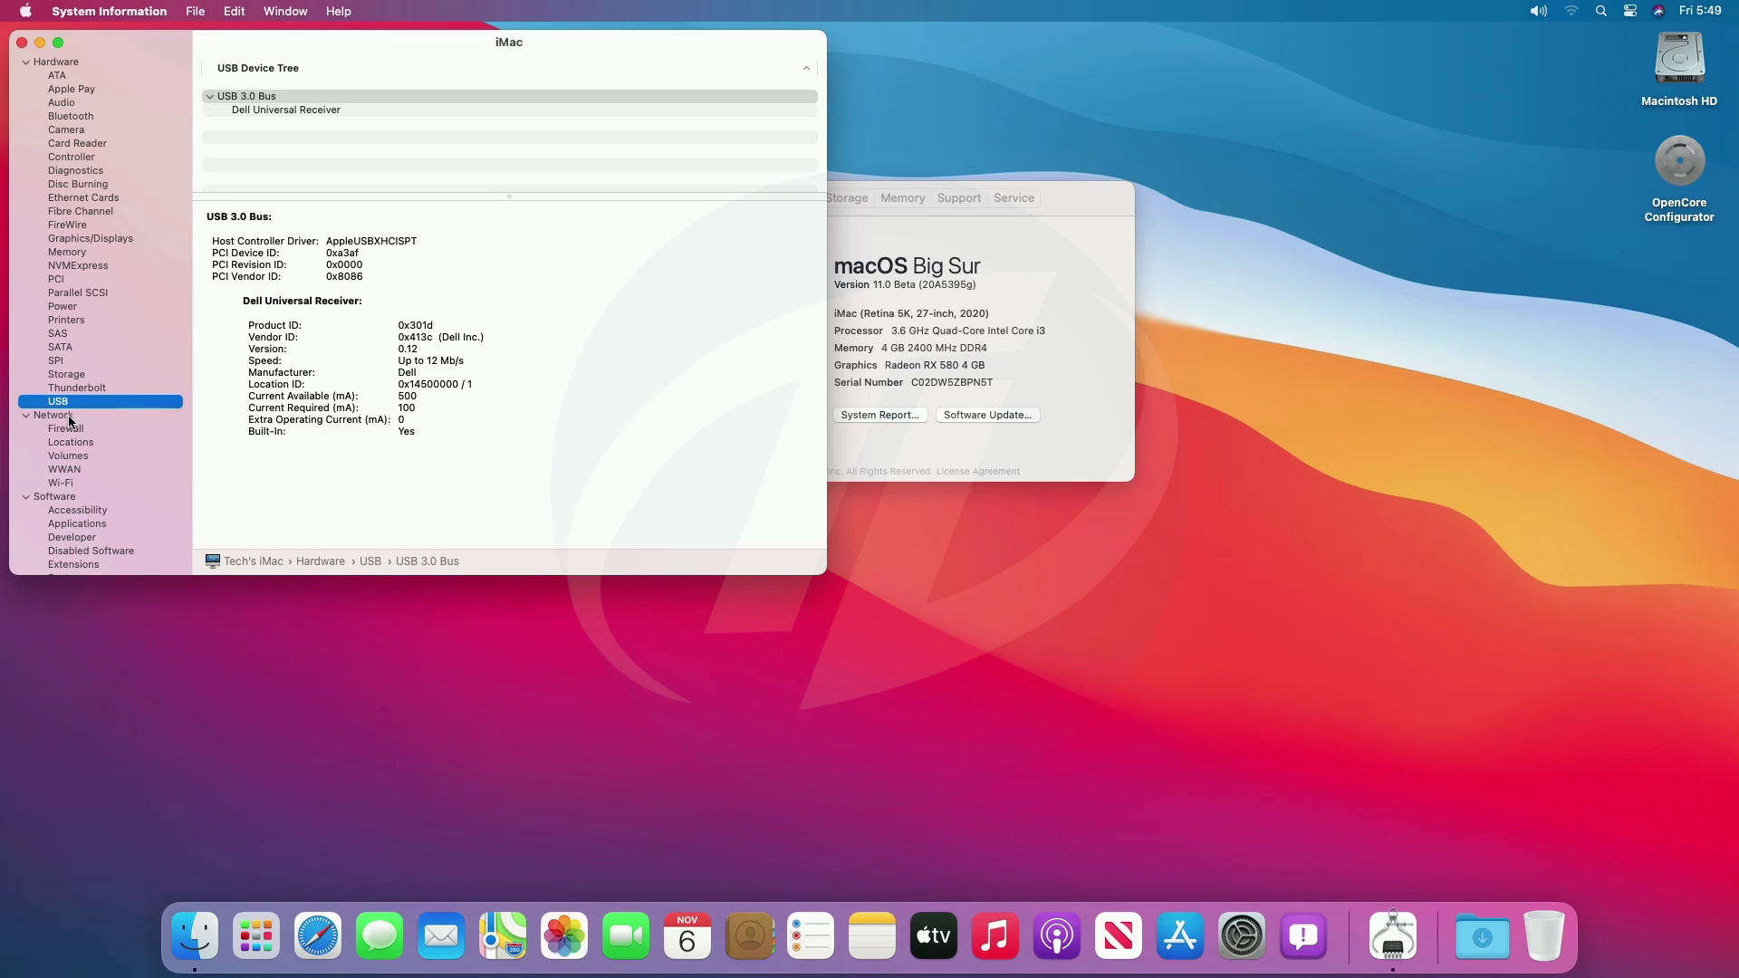
click(71, 417)
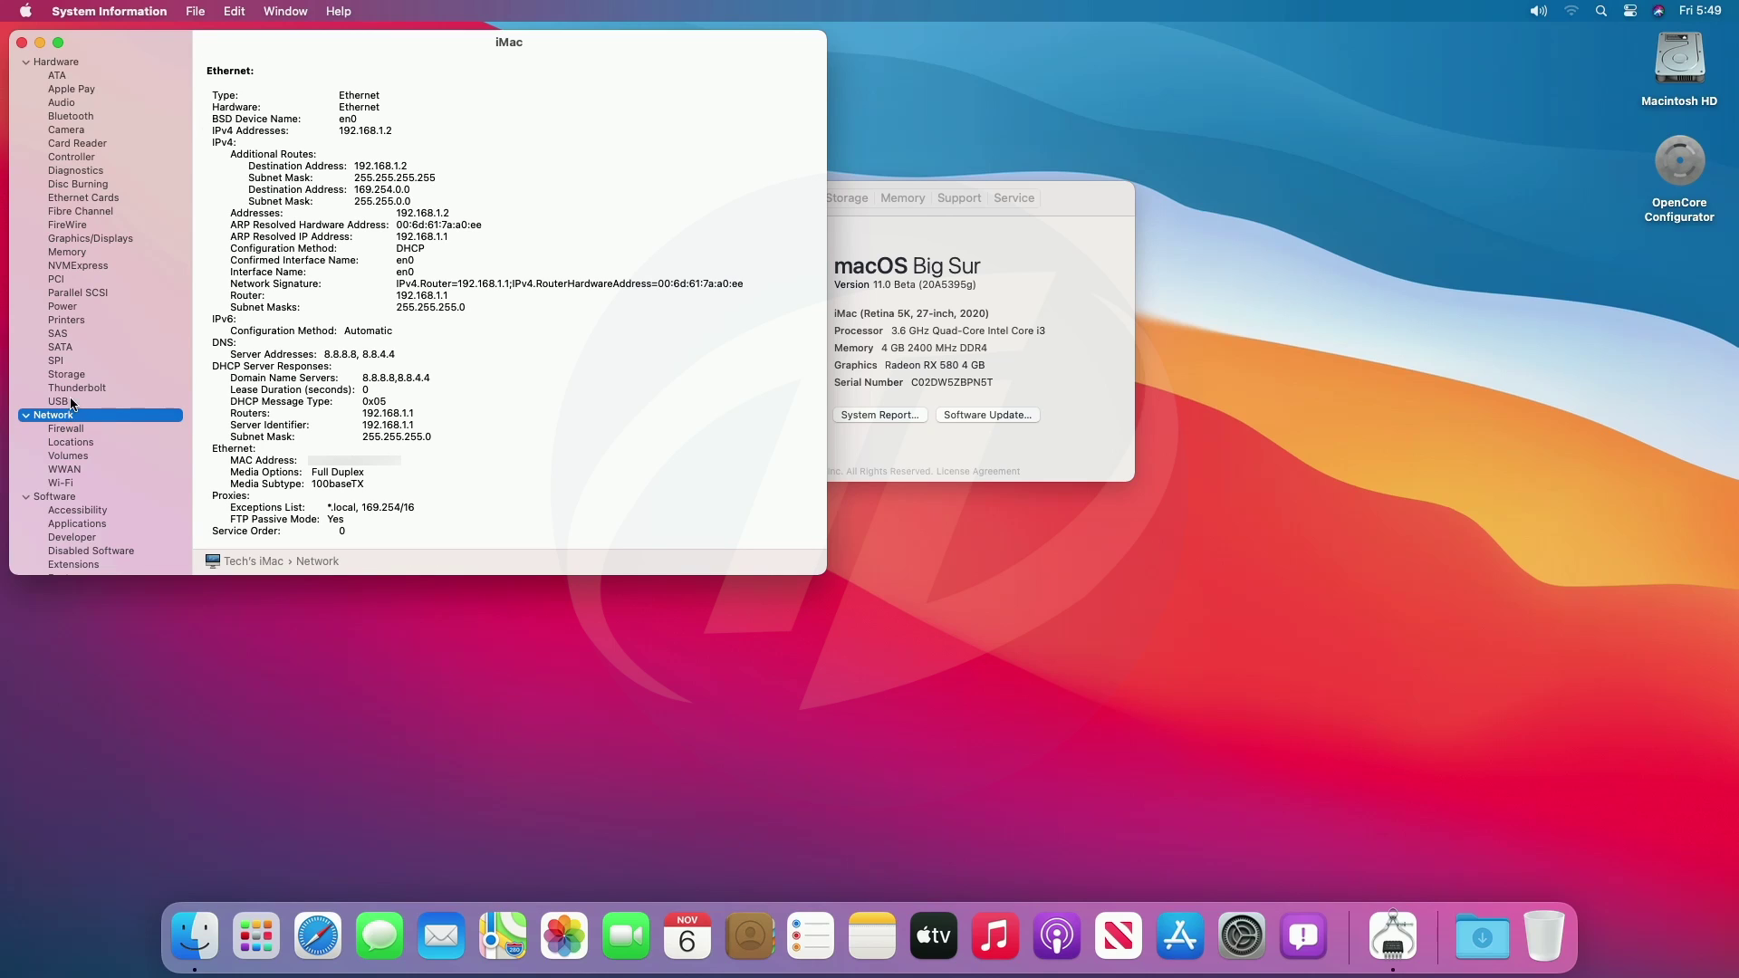
click(22, 42)
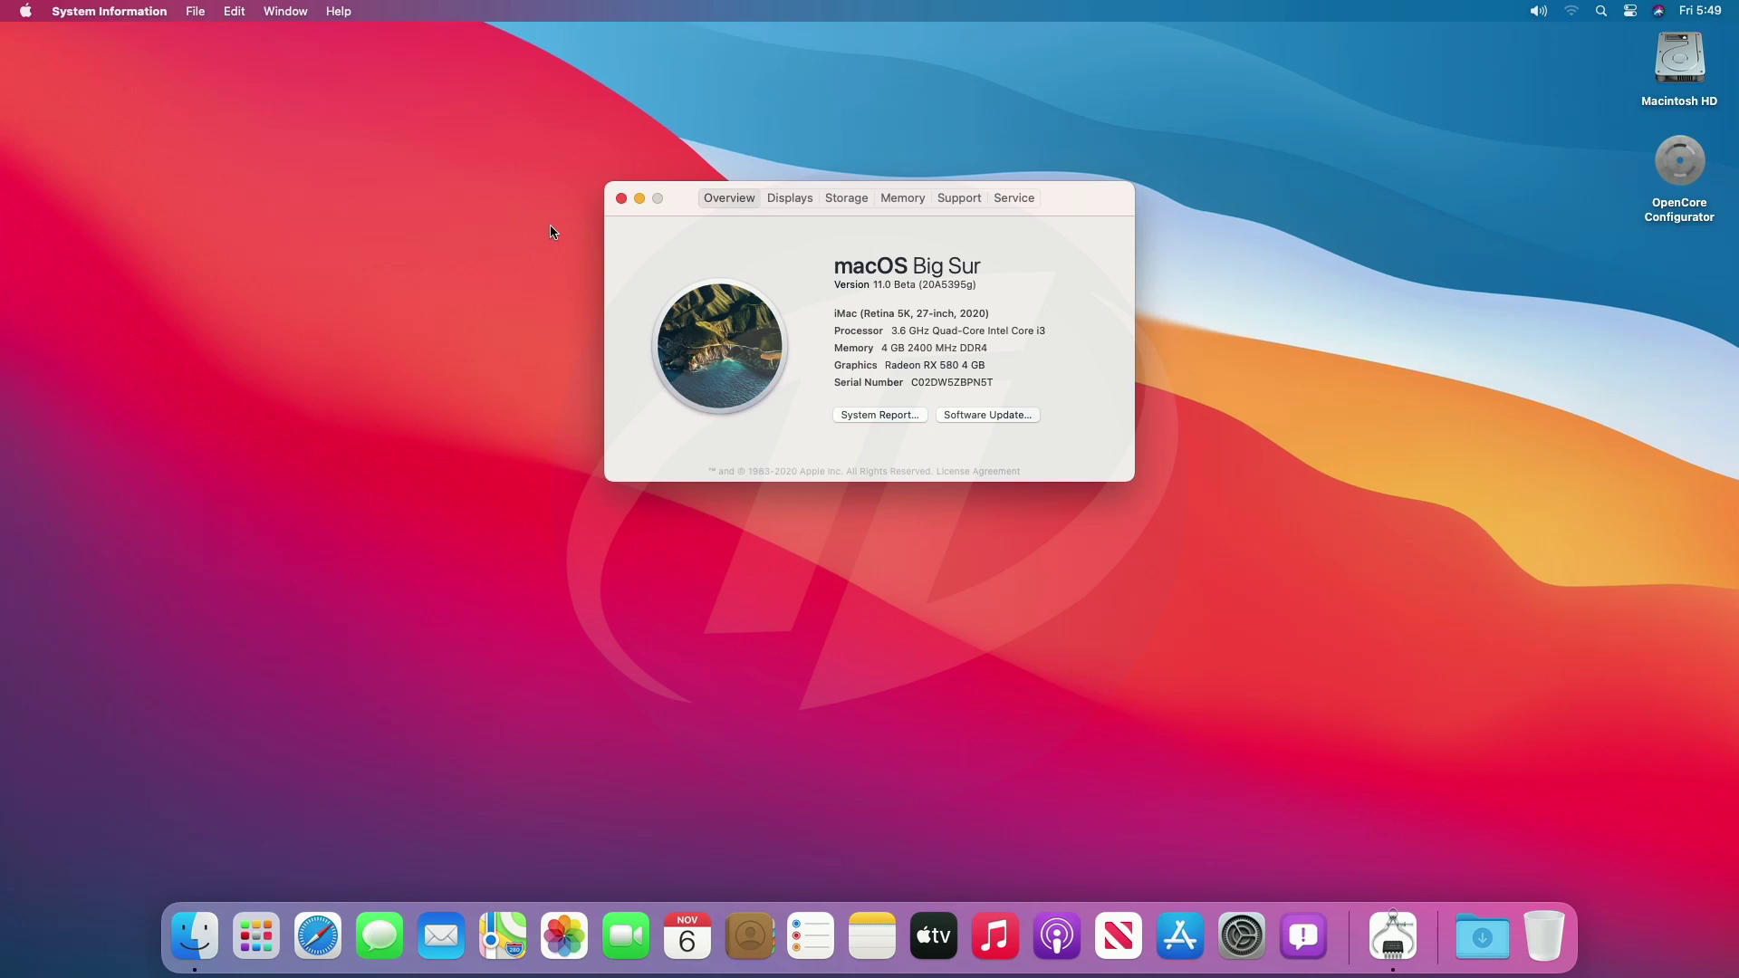